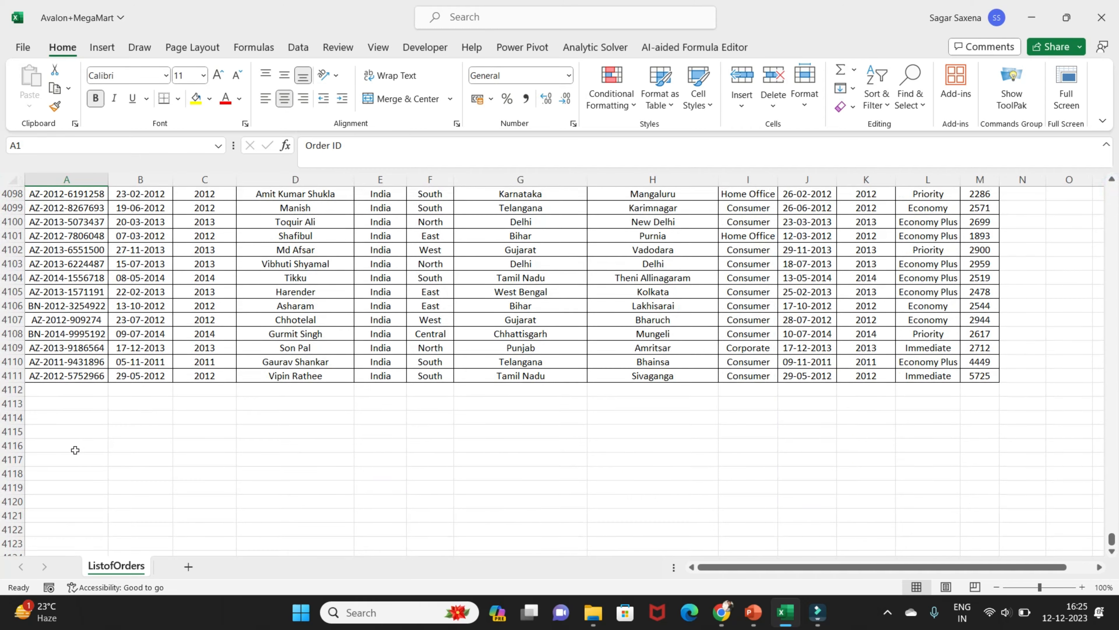
# Examine the order list from its last record back to the column headings in the first row
pyautogui.click(56, 379)
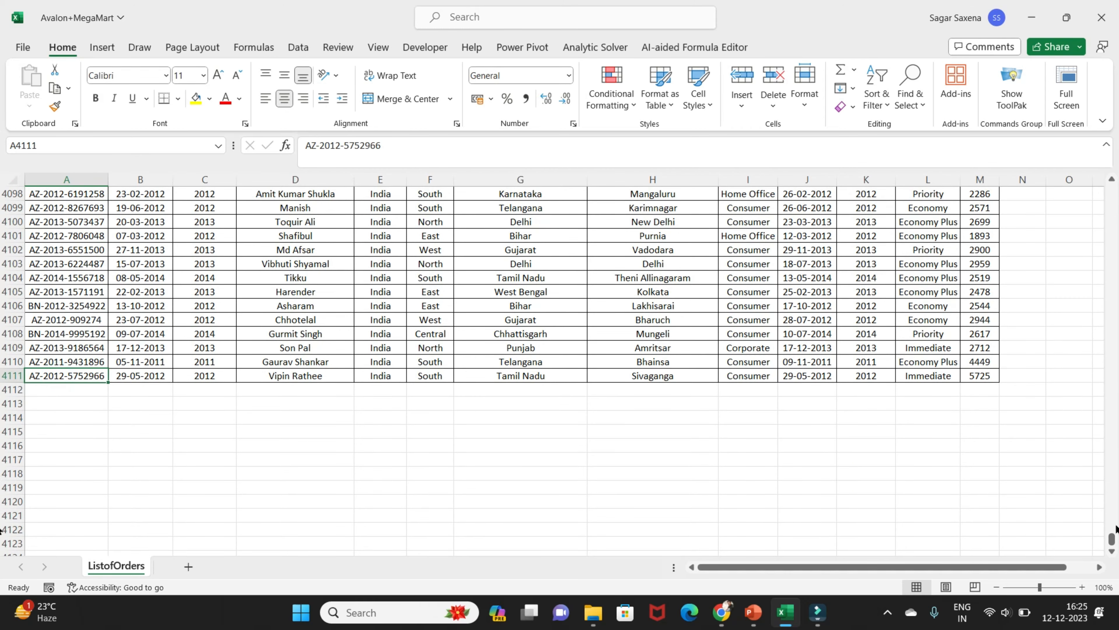
pyautogui.moveTo(1114, 539); pyautogui.dragTo(1115, 187)
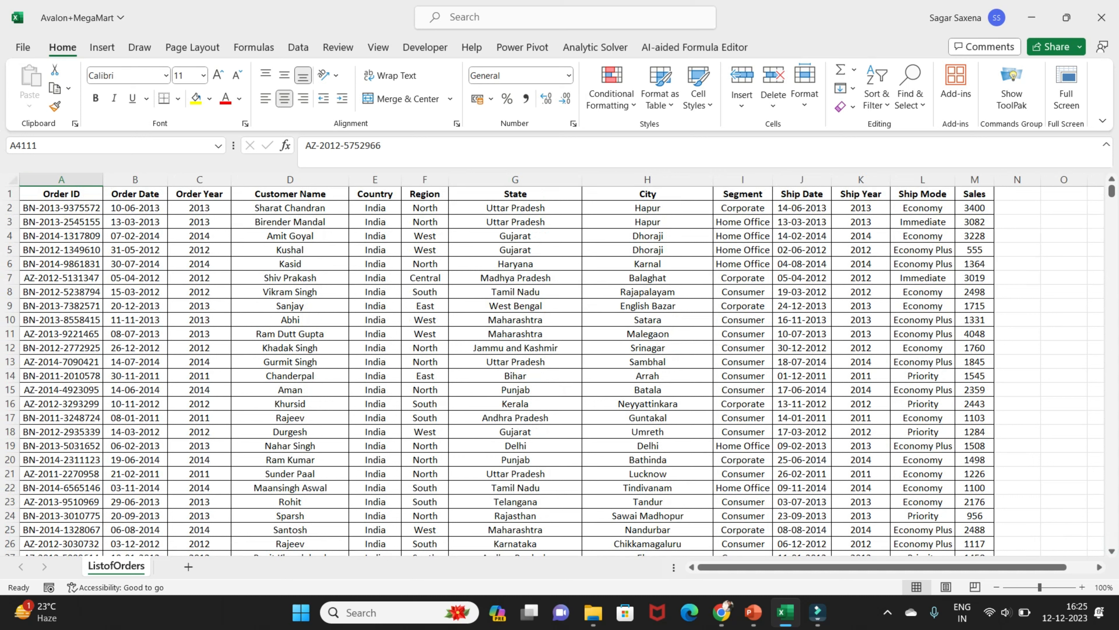
pyautogui.click(66, 195)
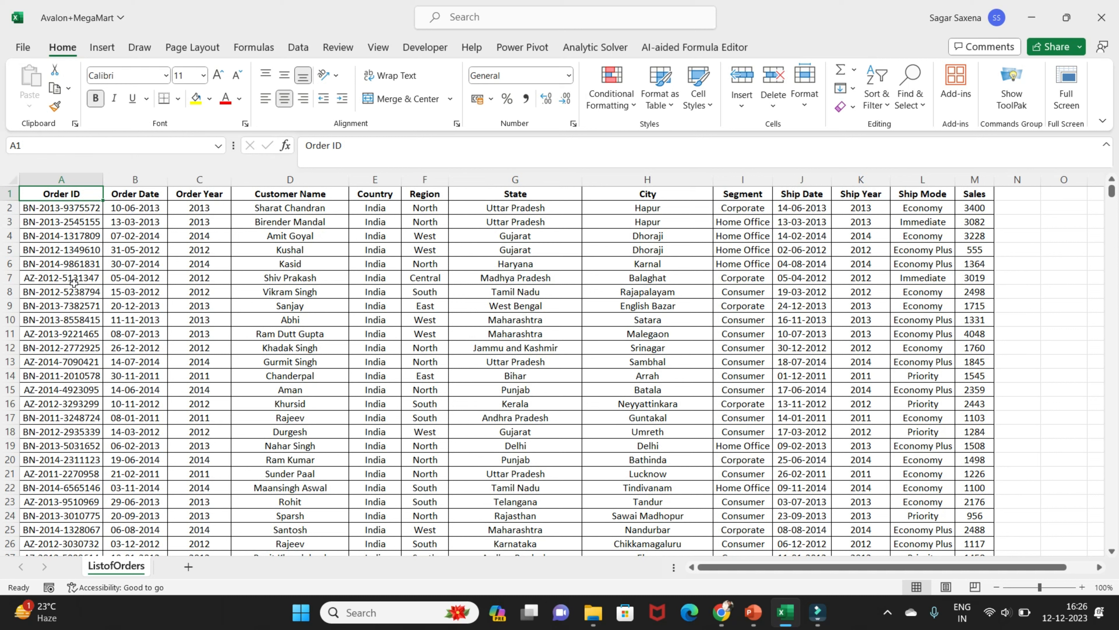
pyautogui.press('Right')
pyautogui.press('Right')
pyautogui.press('Right')
pyautogui.press('Left')
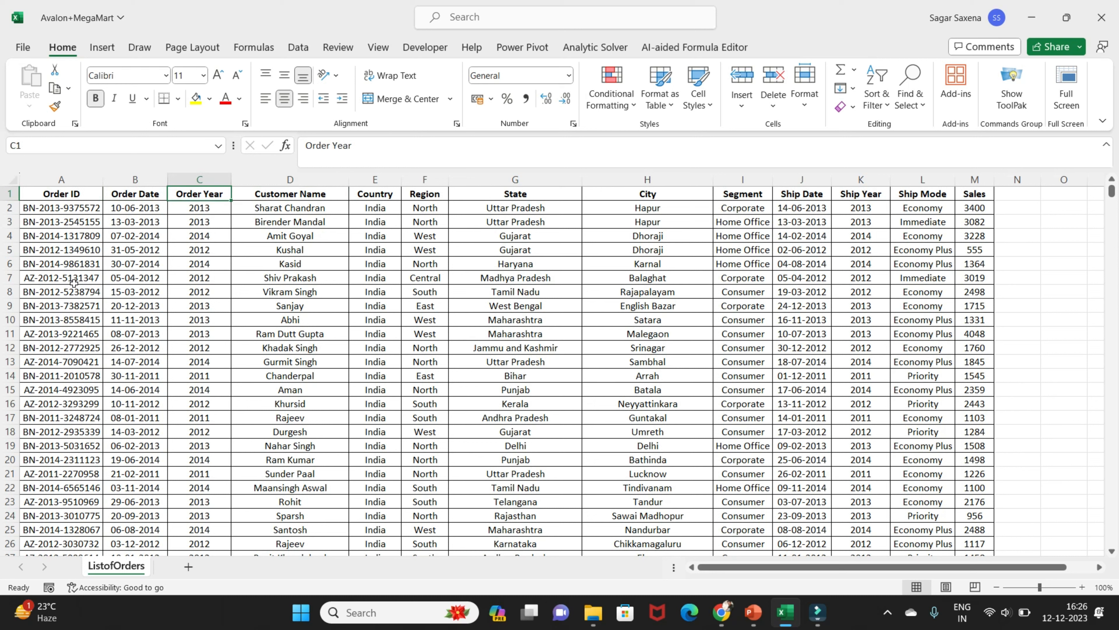
pyautogui.press('Left')
pyautogui.press('Right')
pyautogui.press('Right')
pyautogui.press('Right')
pyautogui.press('Right')
pyautogui.press('Right')
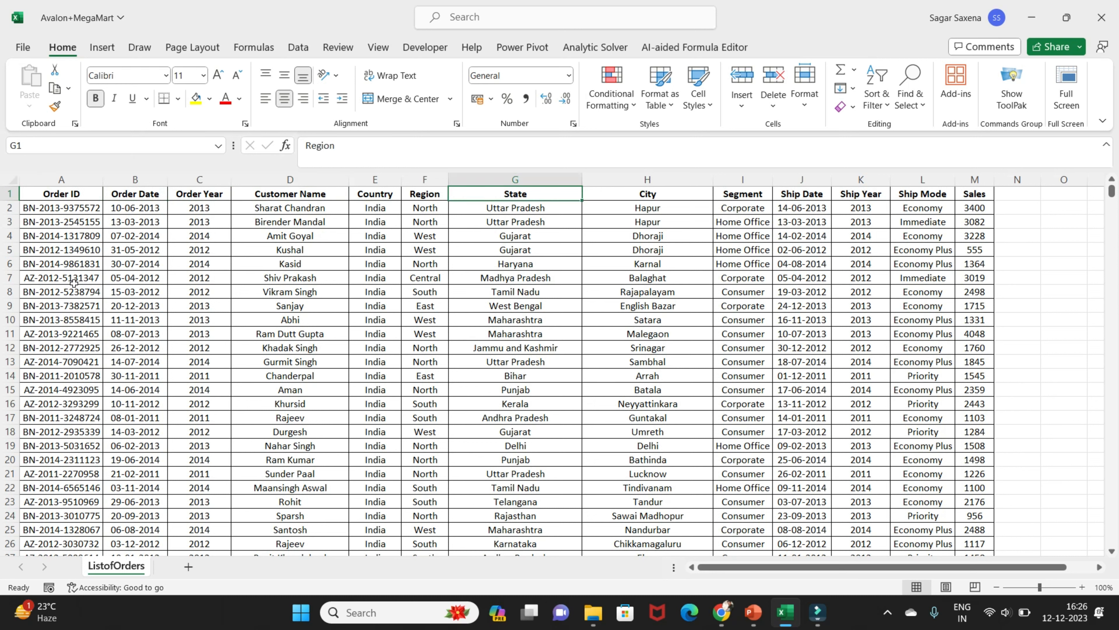
# Sort the order list by State from A to Z, expanding the selection to the neighbouring columns
pyautogui.click(502, 180)
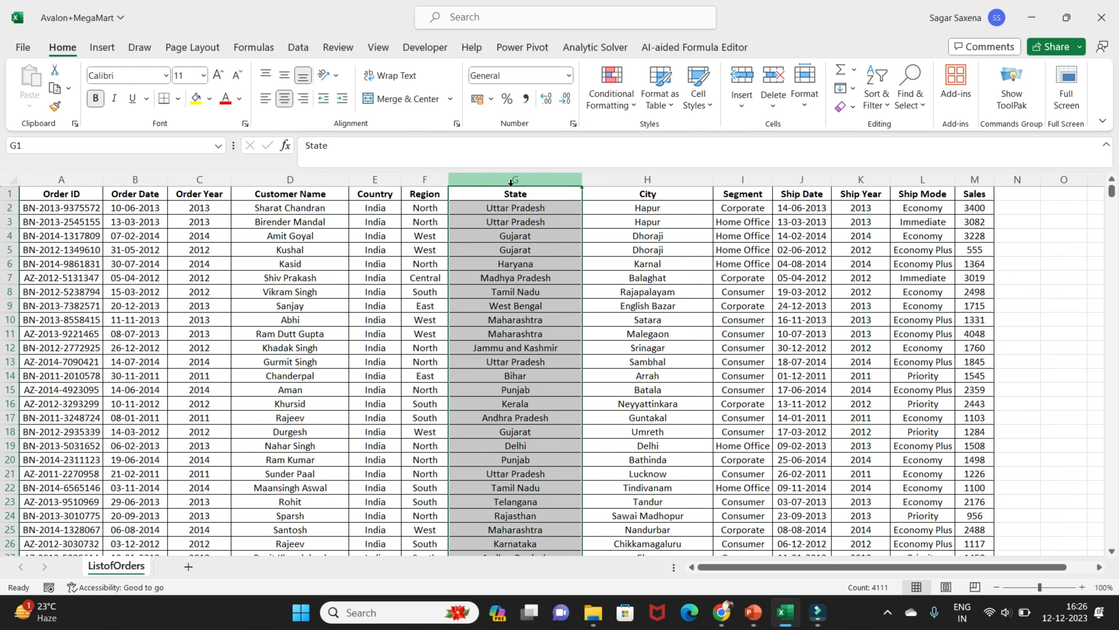
pyautogui.click(297, 52)
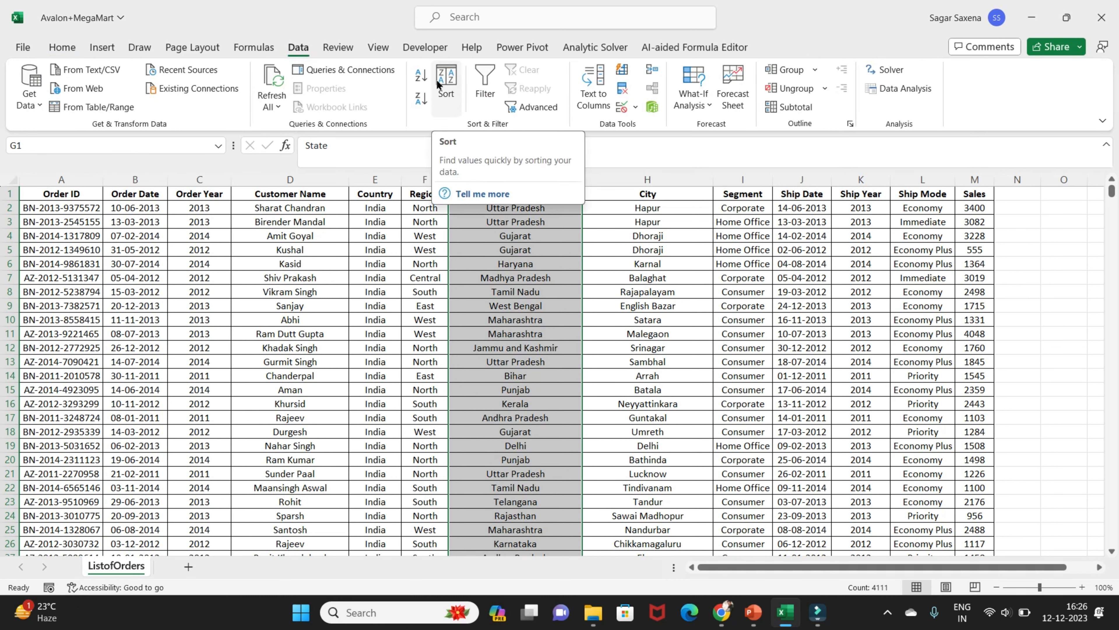
pyautogui.click(421, 76)
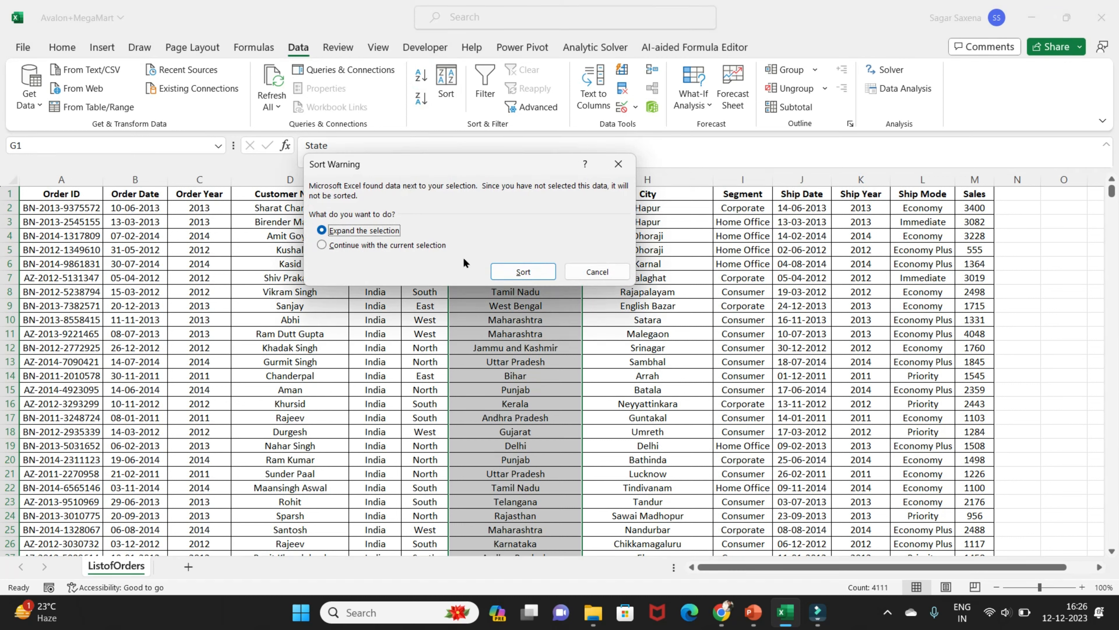
pyautogui.click(531, 271)
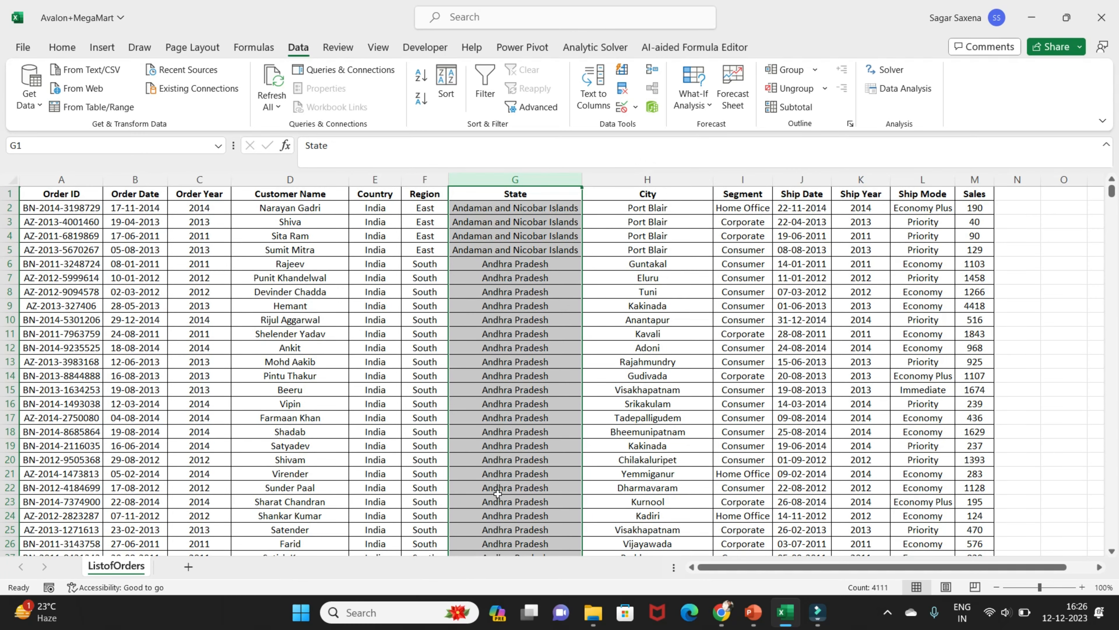
pyautogui.scroll(-20, 498, 492)
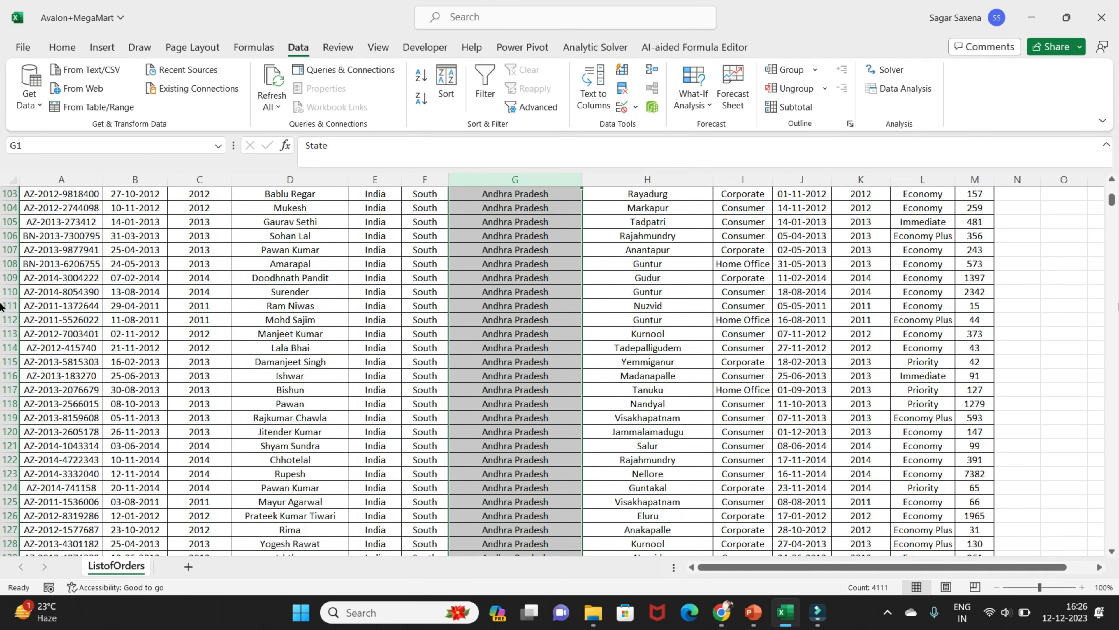
pyautogui.moveTo(1112, 204); pyautogui.dragTo(1017, 196)
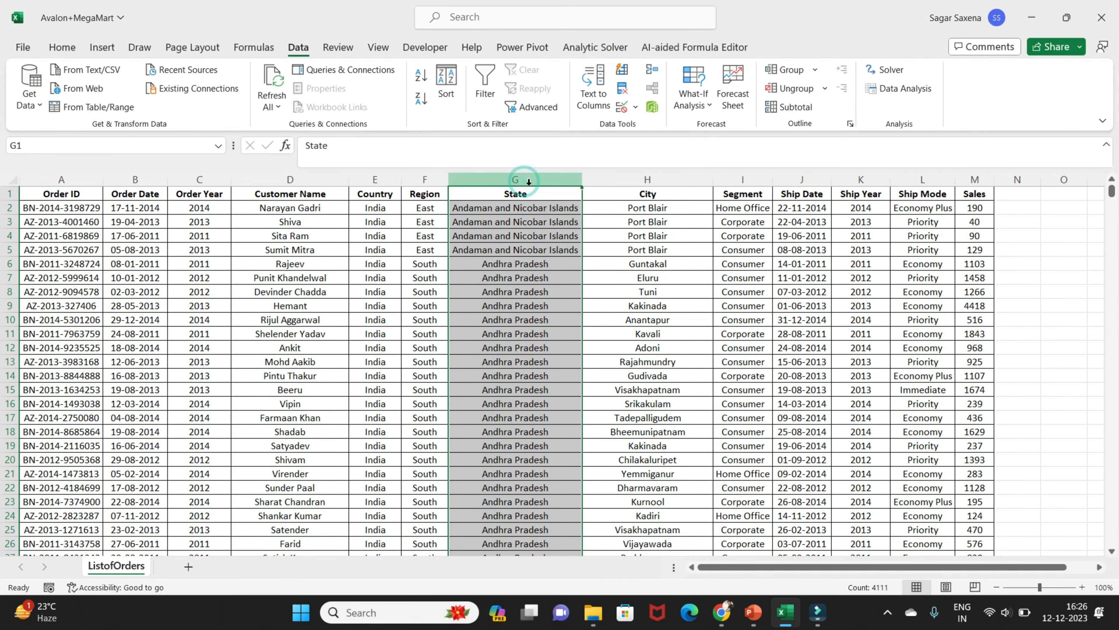
# Sort the order list by City from Z to A, expanding the selection to the neighbouring columns
pyautogui.click(652, 179)
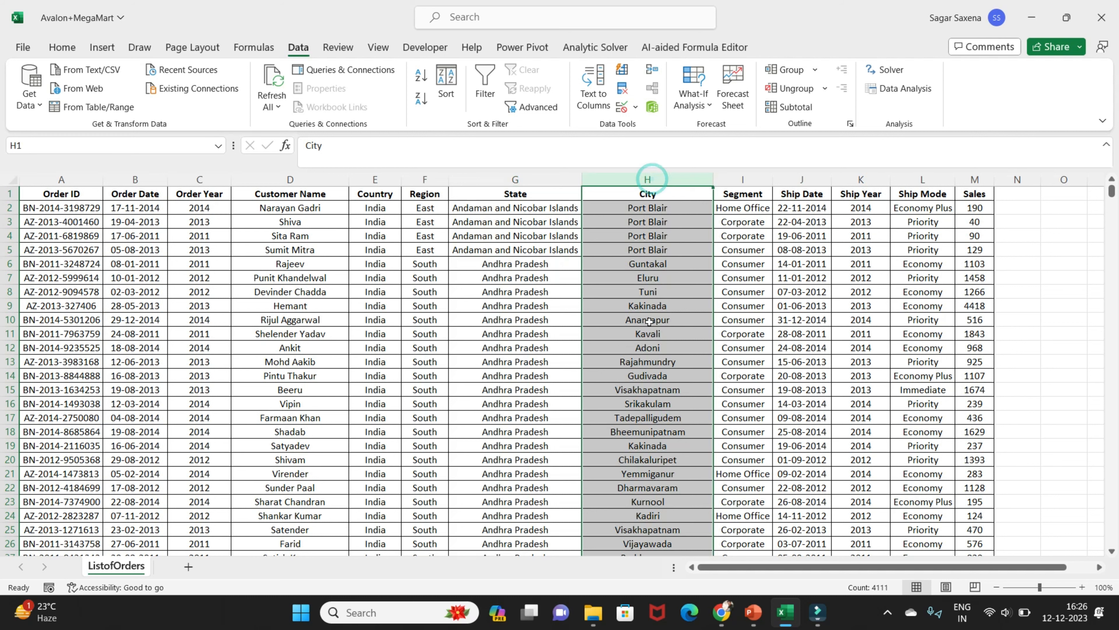
pyautogui.click(422, 103)
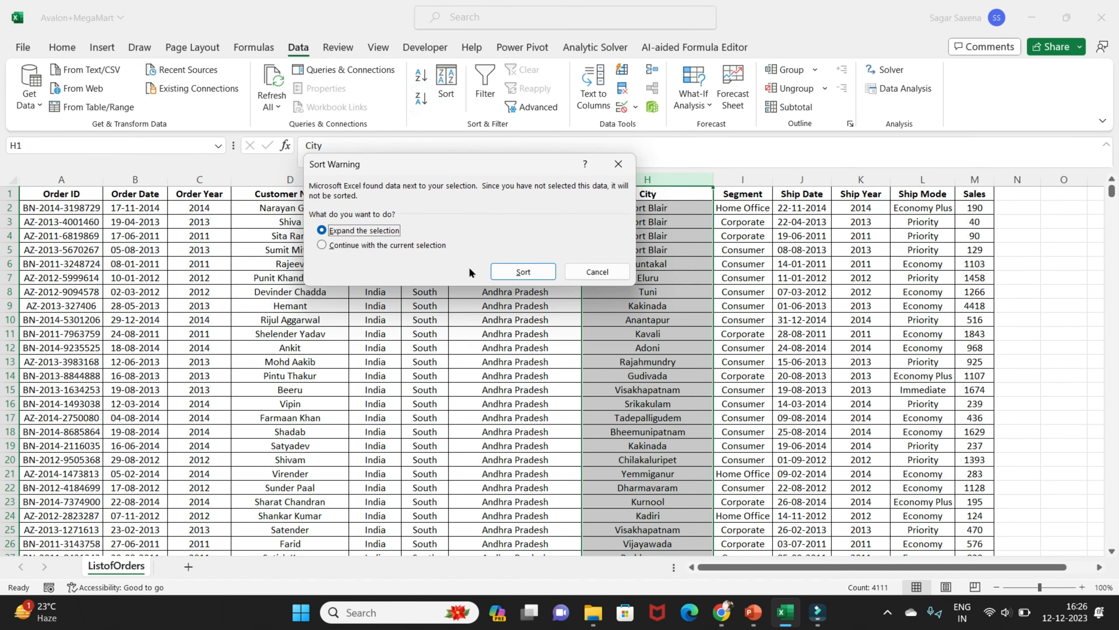
pyautogui.click(508, 272)
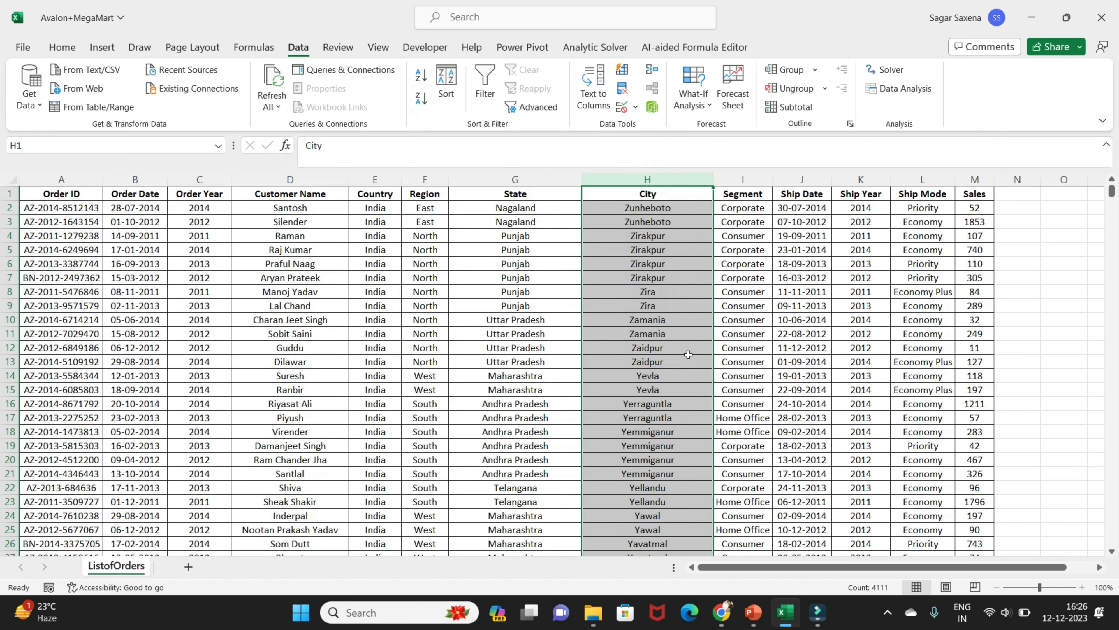
pyautogui.click(657, 216)
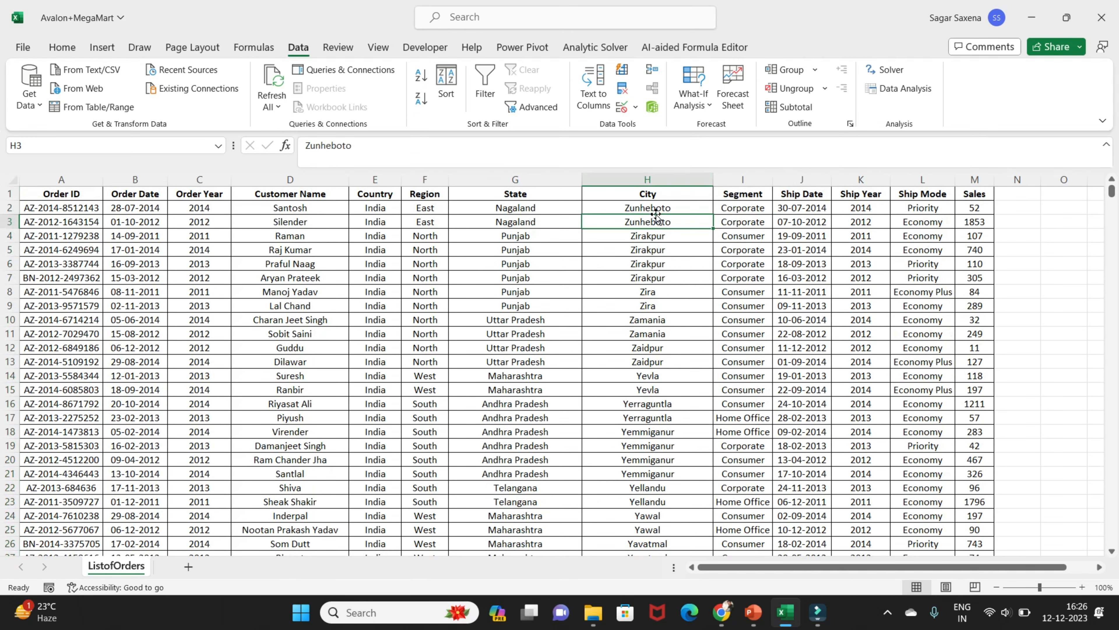
pyautogui.click(515, 179)
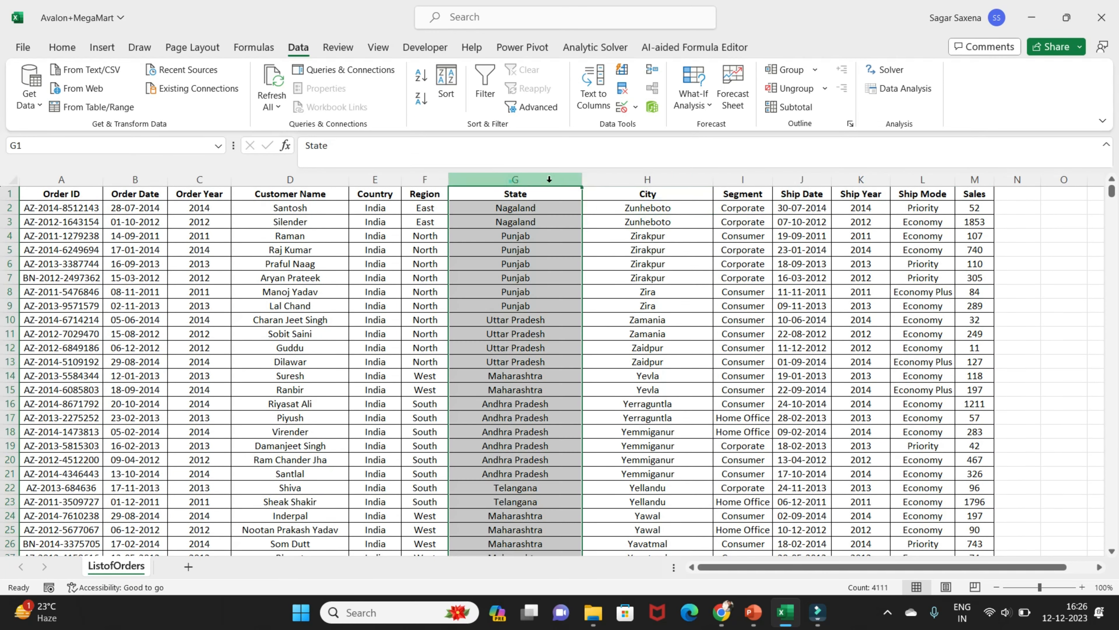
pyautogui.click(637, 178)
pyautogui.click(509, 179)
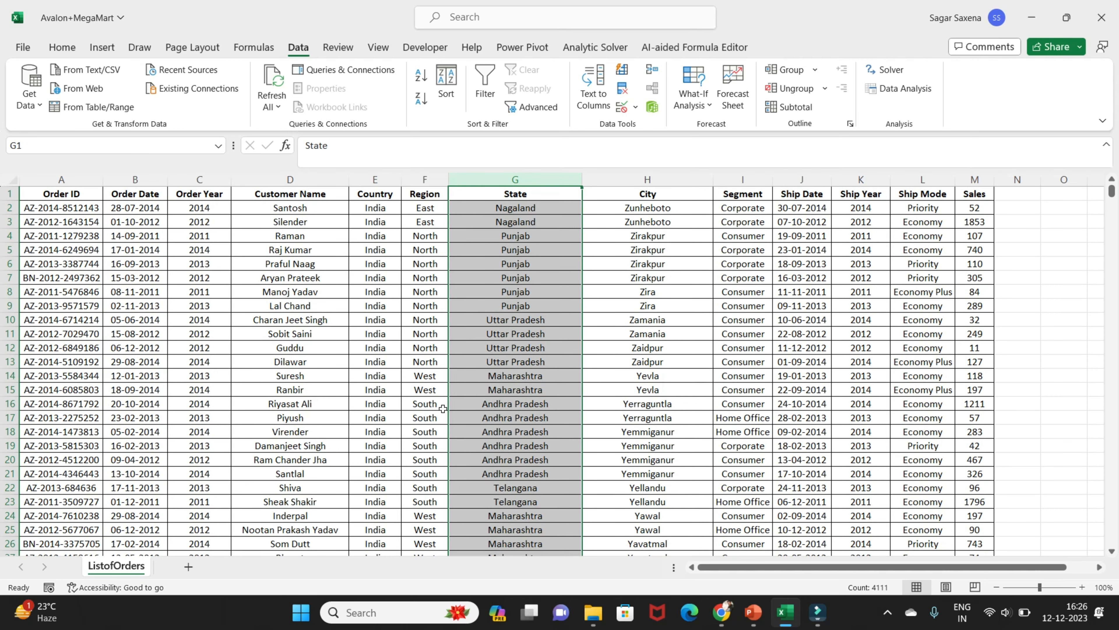
pyautogui.click(667, 194)
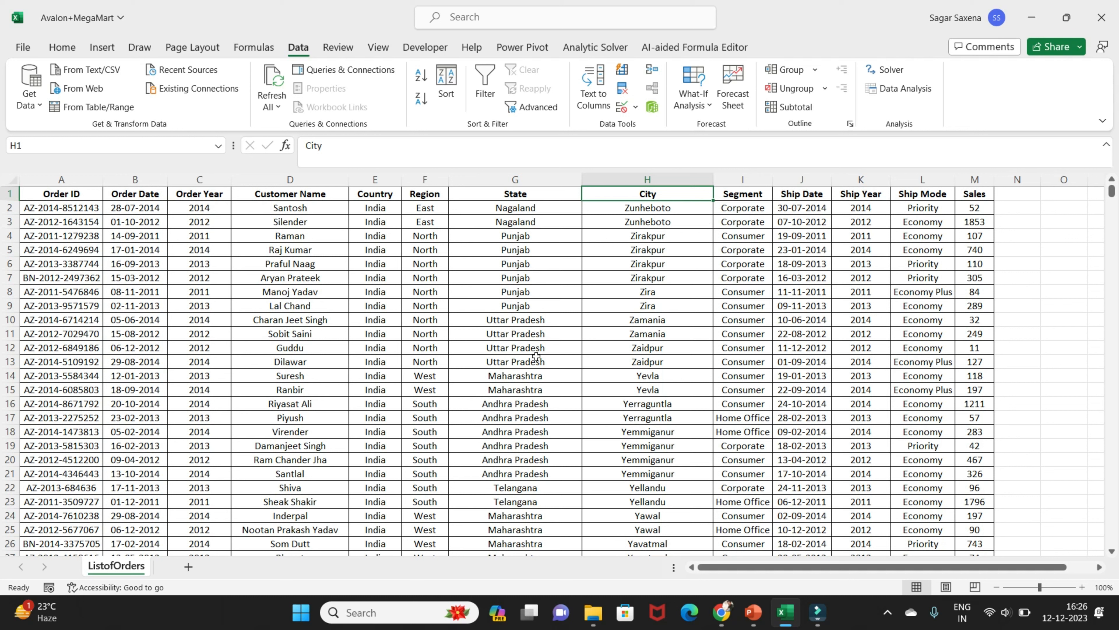
pyautogui.click(523, 181)
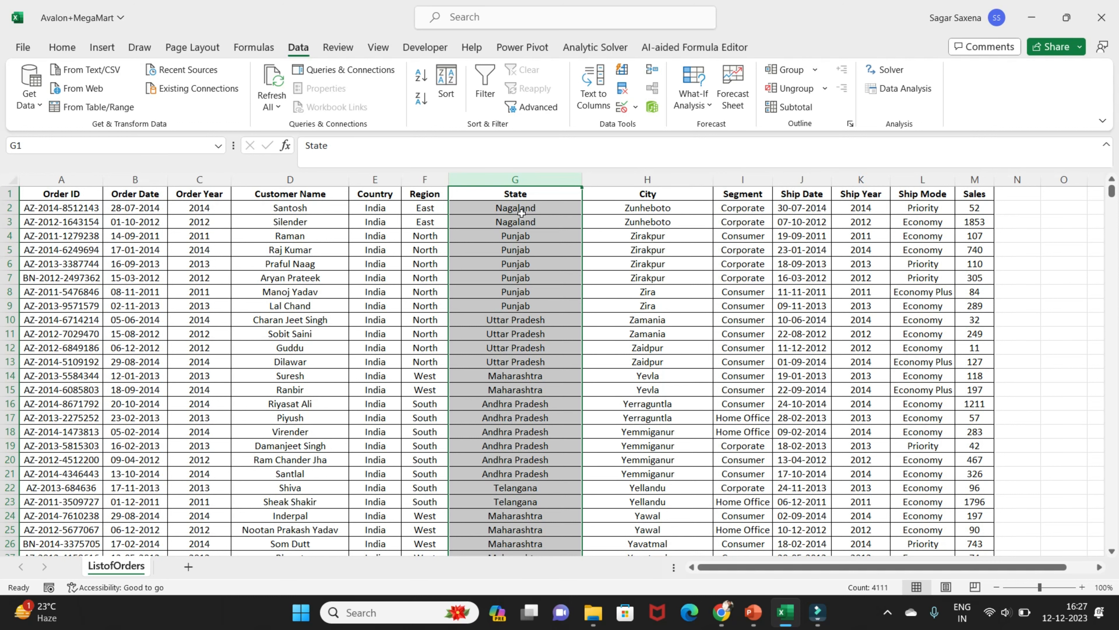
# Undo both the City sort and the State sort of the order list
pyautogui.hotkey('ctrl', 'z')
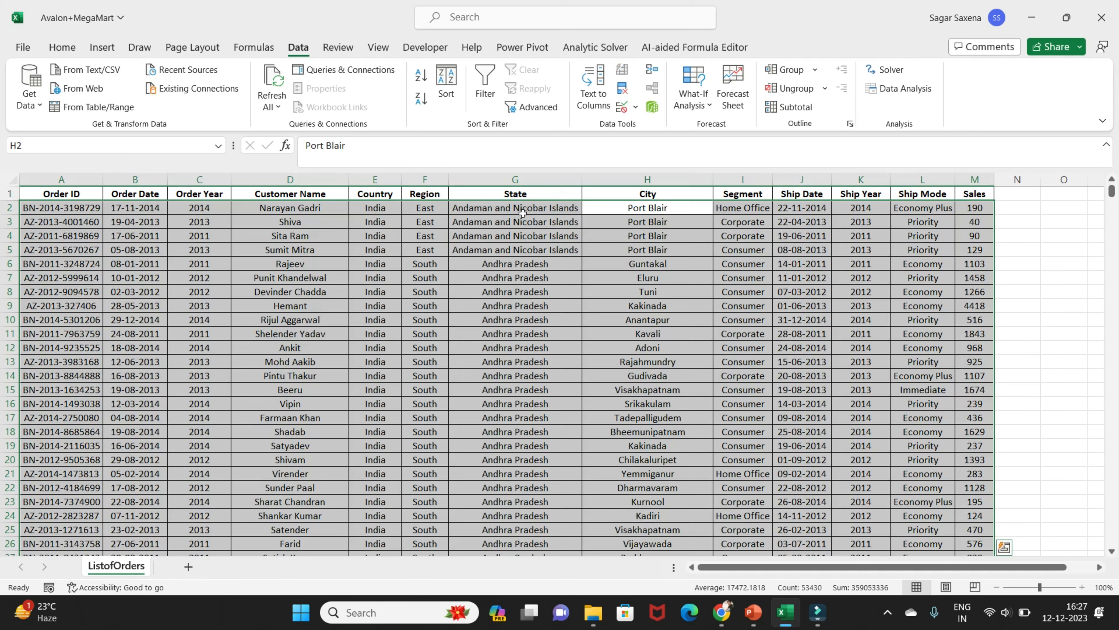
pyautogui.click(522, 211)
pyautogui.hotkey('ctrl', 'z')
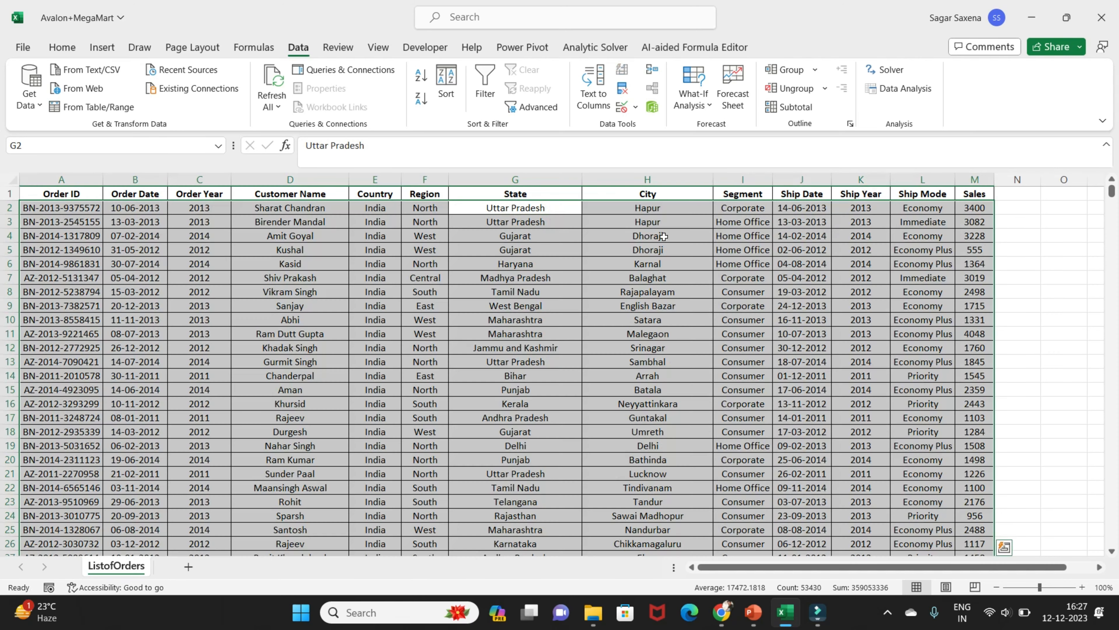
pyautogui.click(532, 242)
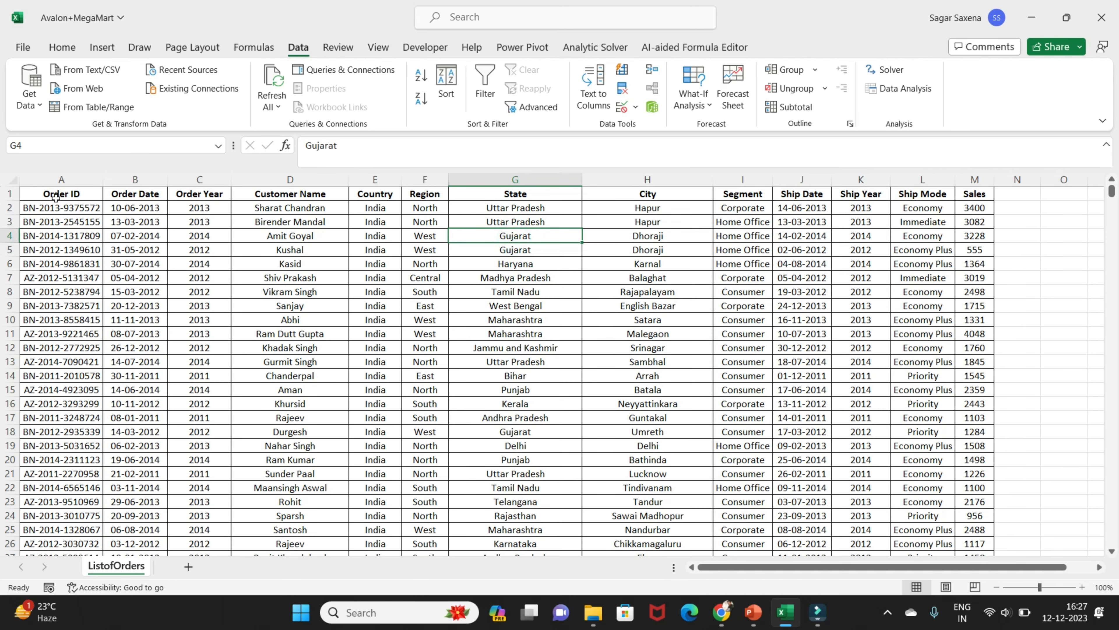
# Select all the data columns from Order ID to Sales and open the custom Sort dialog for them
pyautogui.click(62, 179)
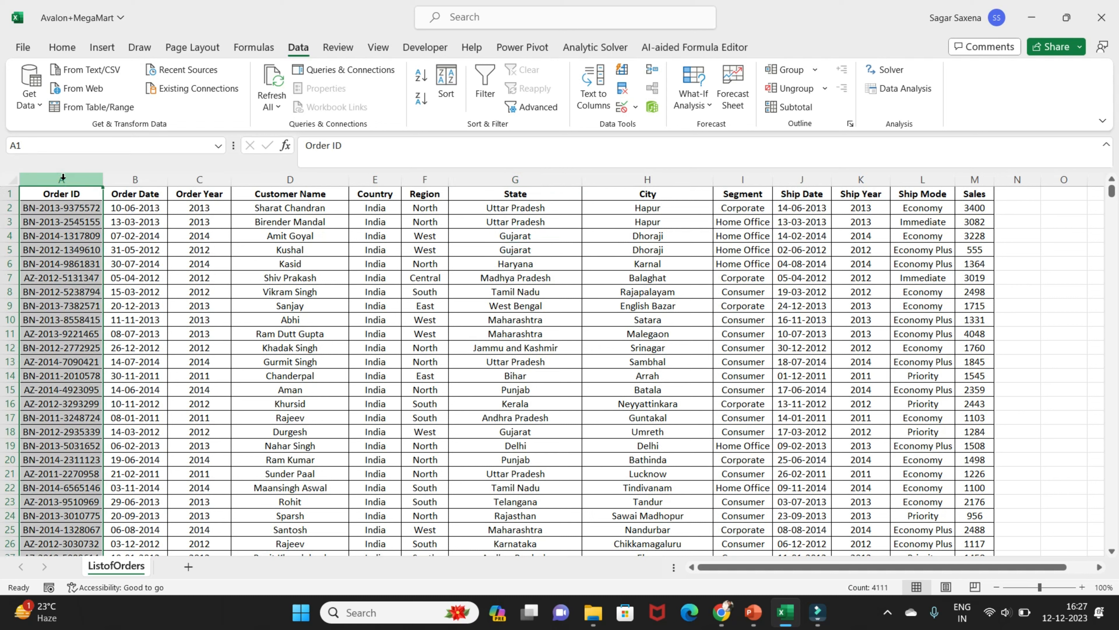
pyautogui.moveTo(68, 184); pyautogui.dragTo(975, 179)
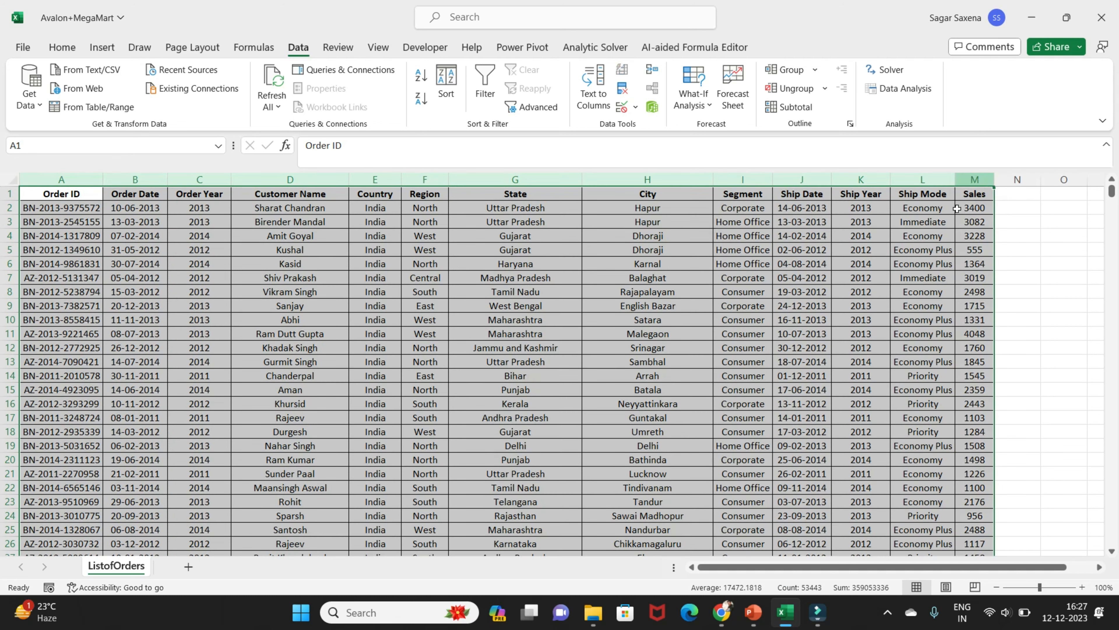
pyautogui.click(62, 46)
pyautogui.click(311, 51)
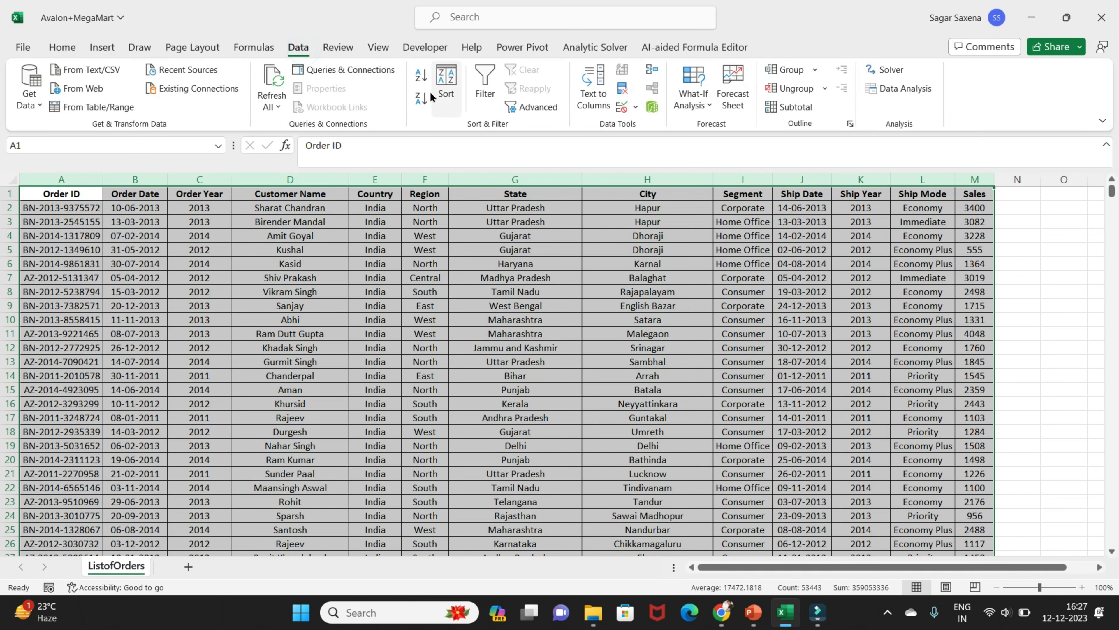
pyautogui.click(62, 46)
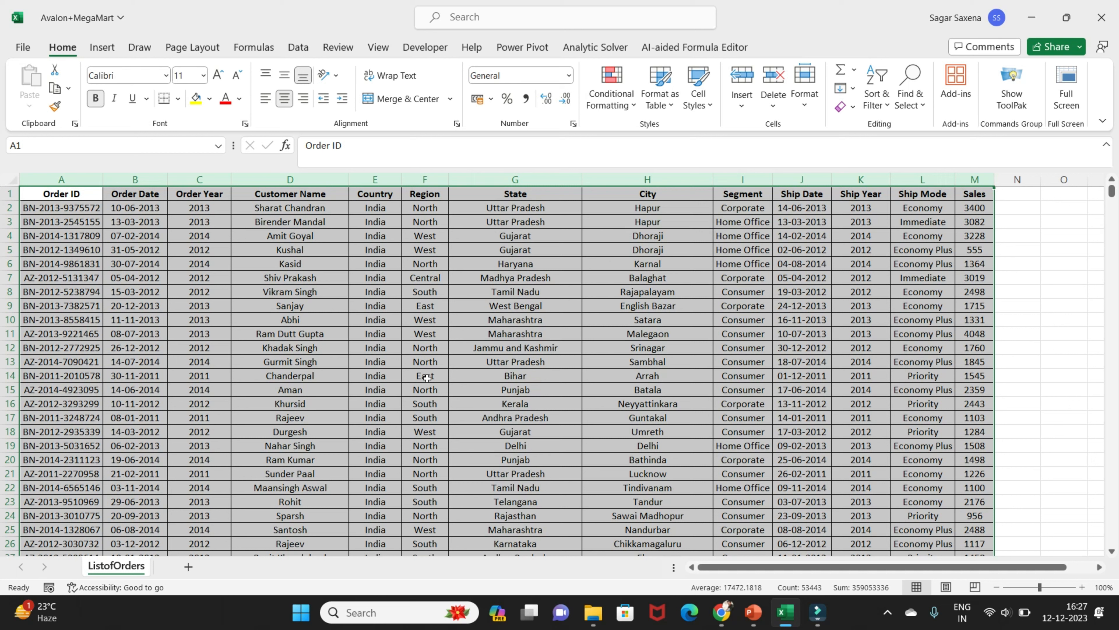
pyautogui.press('alt')
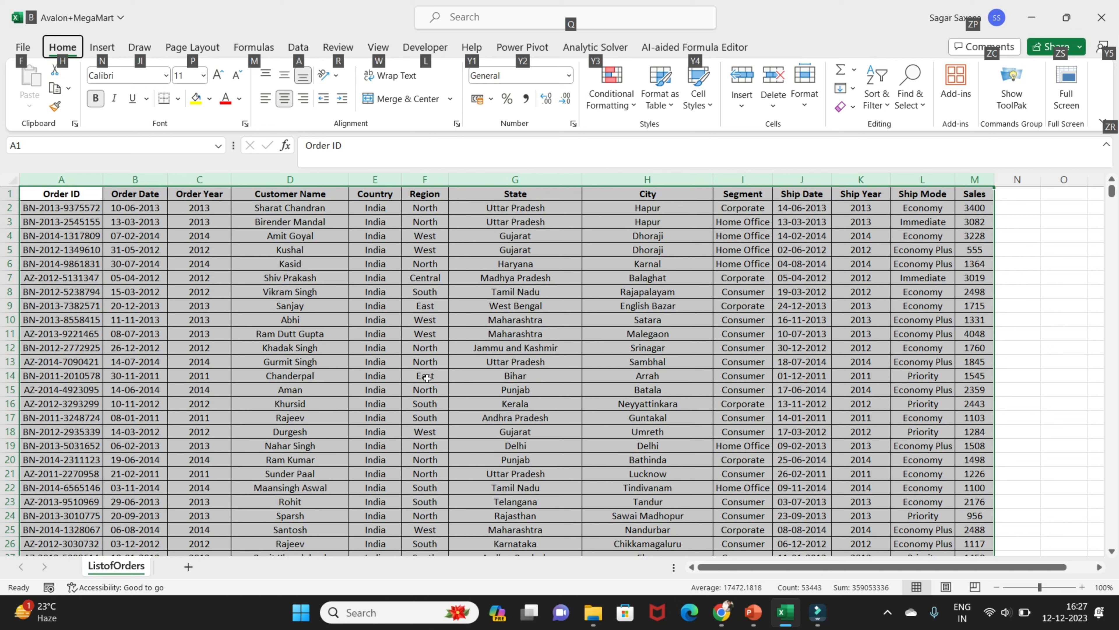
pyautogui.press('a')
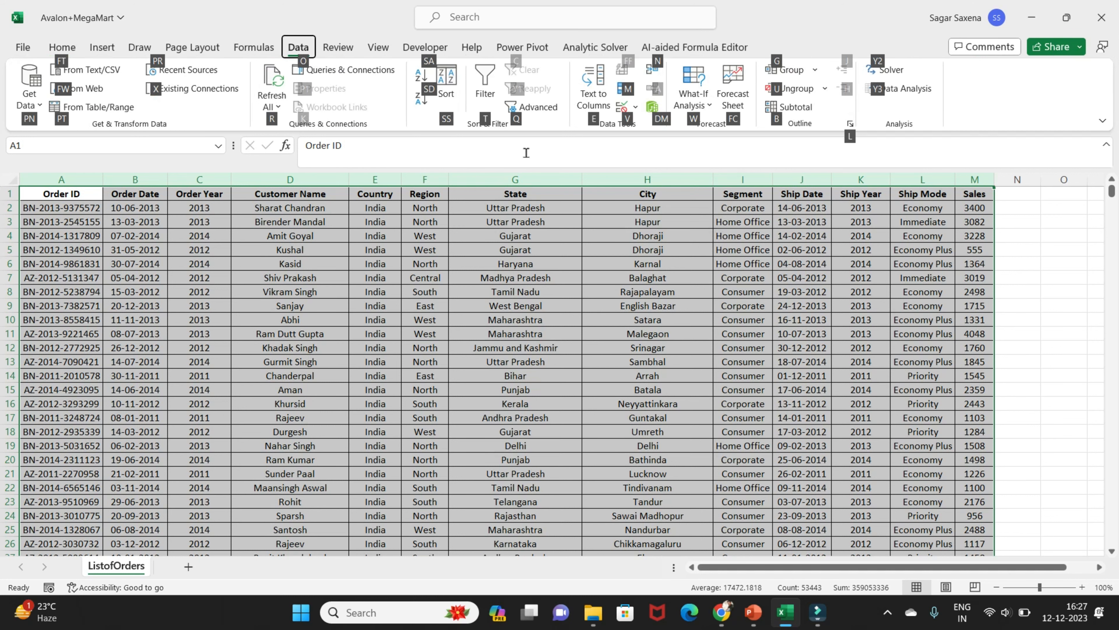
pyautogui.press('s')
pyautogui.press('s')
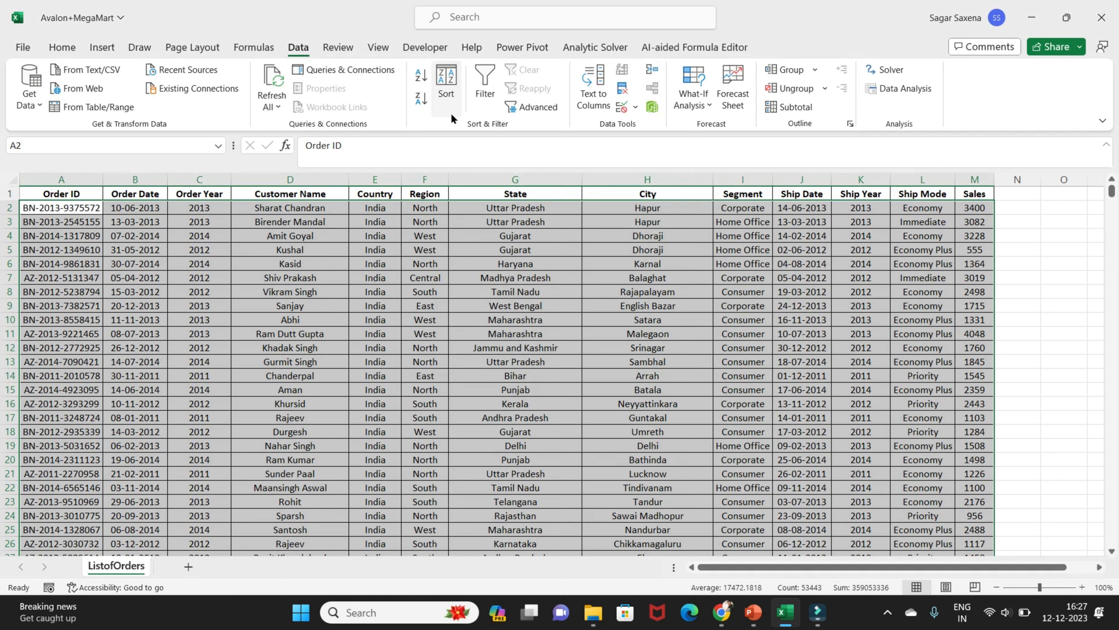
pyautogui.moveTo(425, 139); pyautogui.dragTo(396, 166)
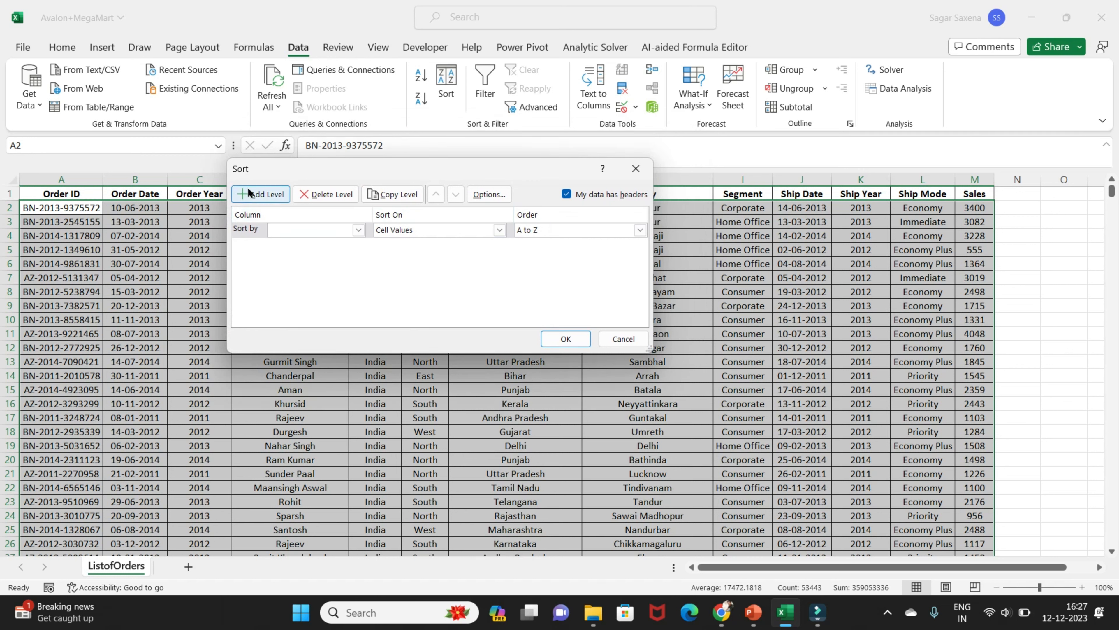
# Add four extra sort levels in the Sort dialog and delete all four again
pyautogui.click(256, 194)
pyautogui.click(256, 194)
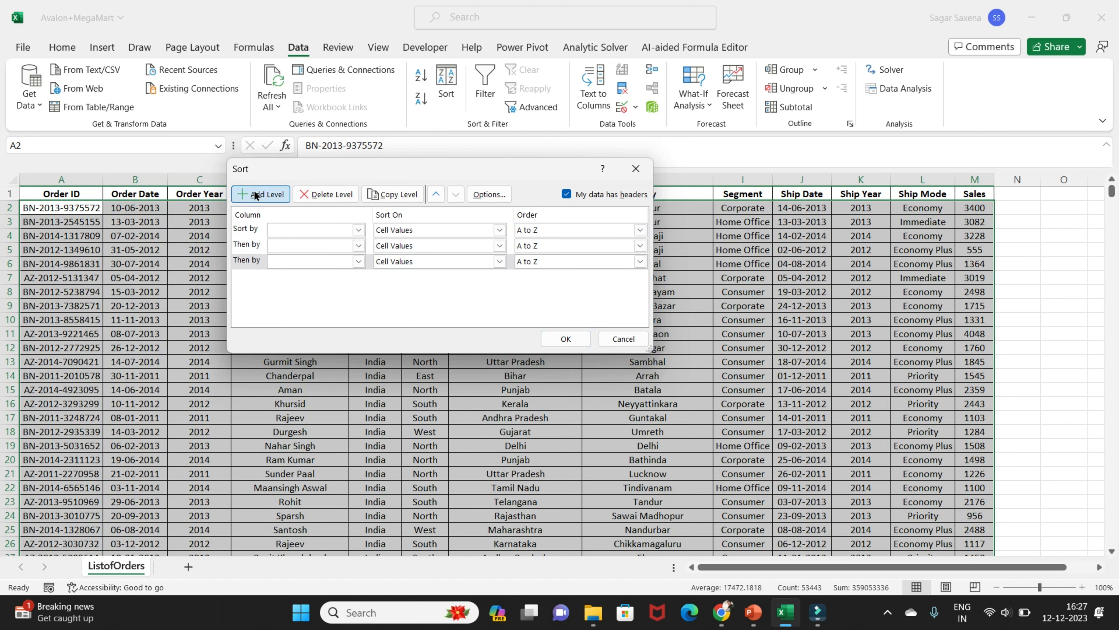
pyautogui.click(255, 194)
pyautogui.click(256, 194)
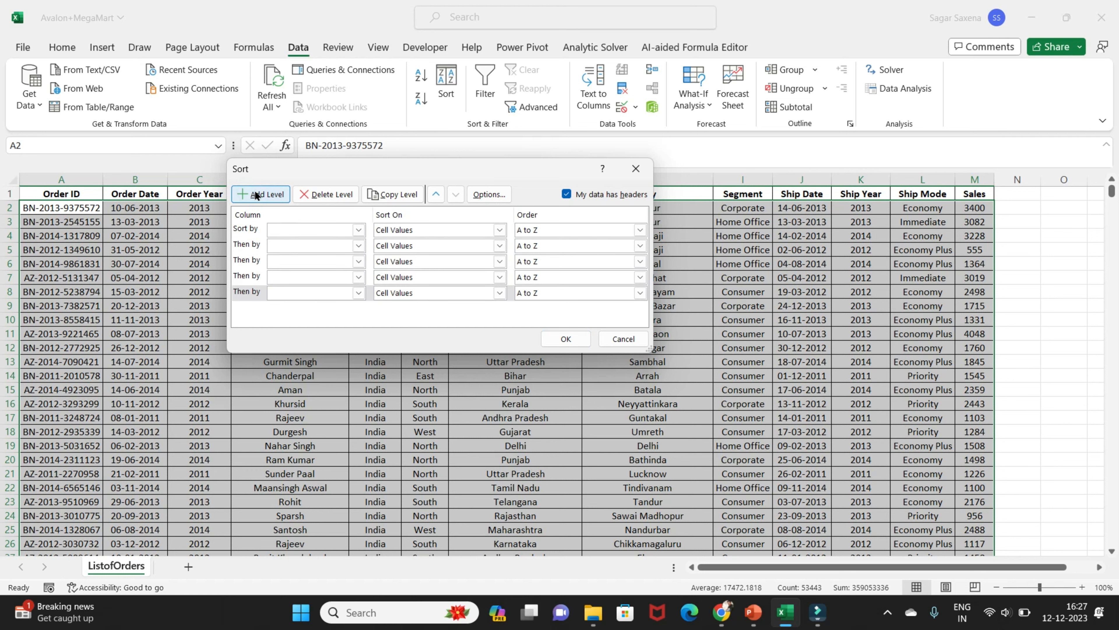
pyautogui.click(317, 195)
pyautogui.click(316, 195)
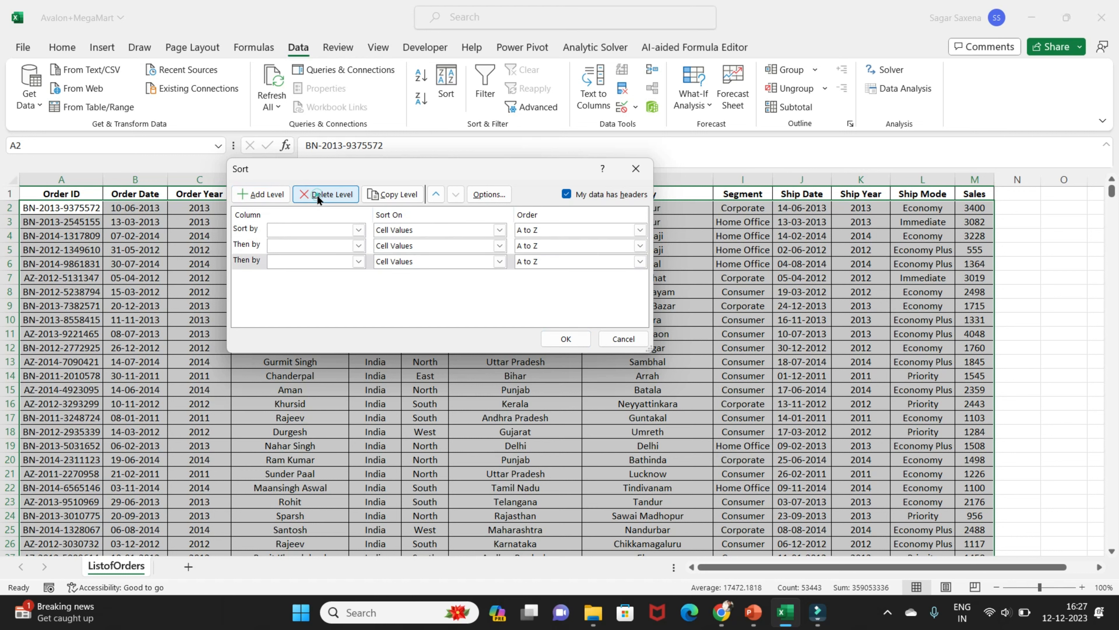
pyautogui.click(316, 194)
pyautogui.click(316, 194)
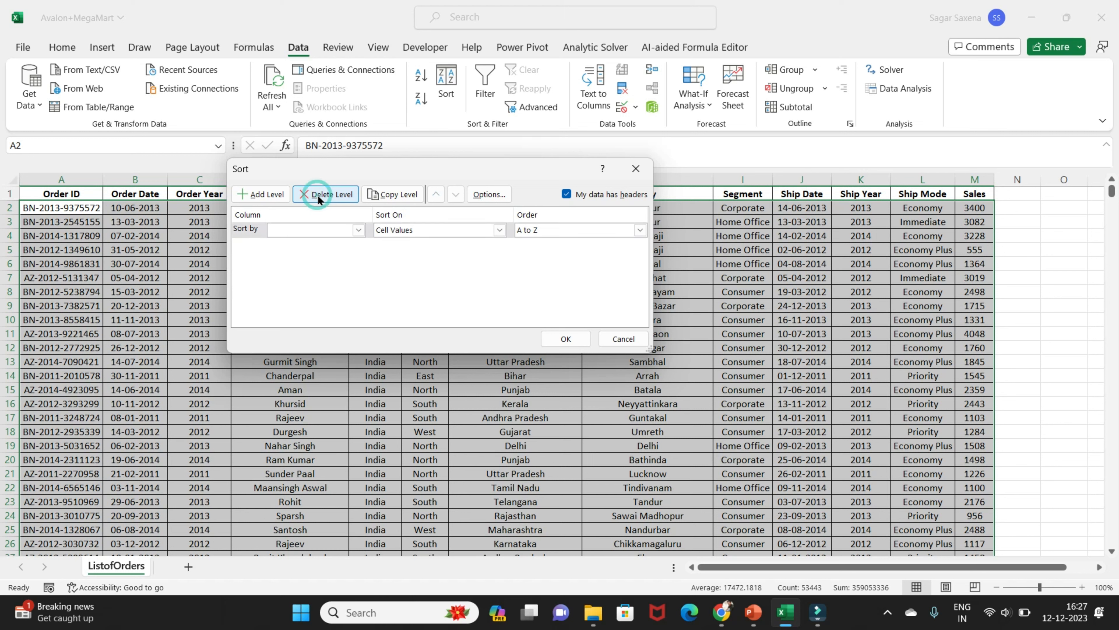
# Copy the empty sort level twice in the Sort dialog
pyautogui.click(393, 196)
pyautogui.click(402, 196)
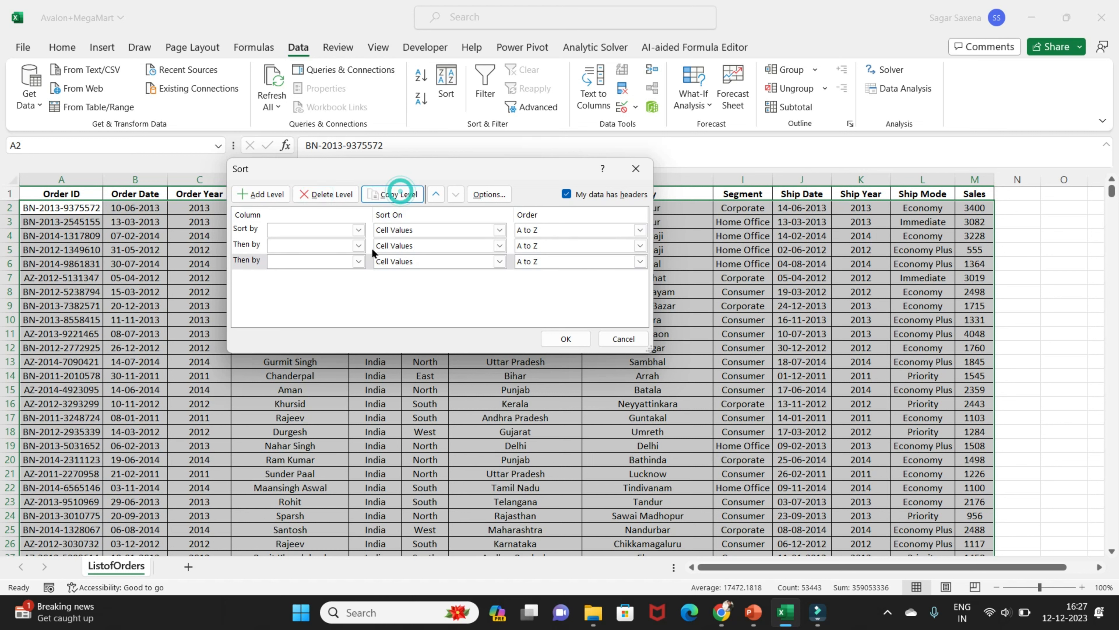
# Delete the two copied sort levels and accept the Sort Options with top-to-bottom orientation and no case sensitivity
pyautogui.click(311, 199)
pyautogui.click(311, 200)
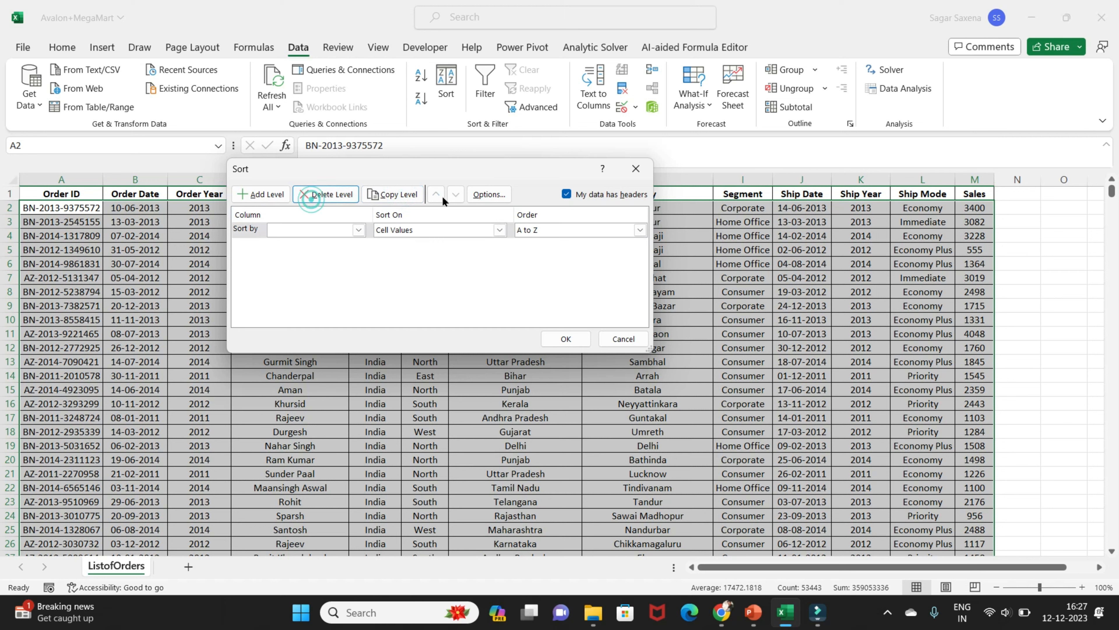
pyautogui.click(488, 194)
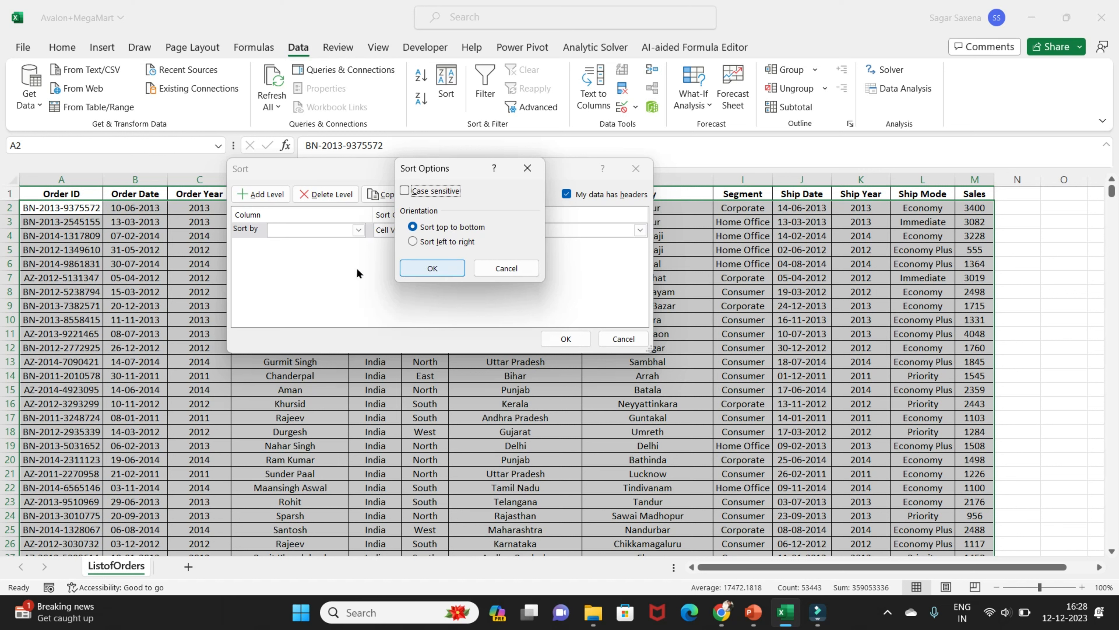
pyautogui.click(434, 271)
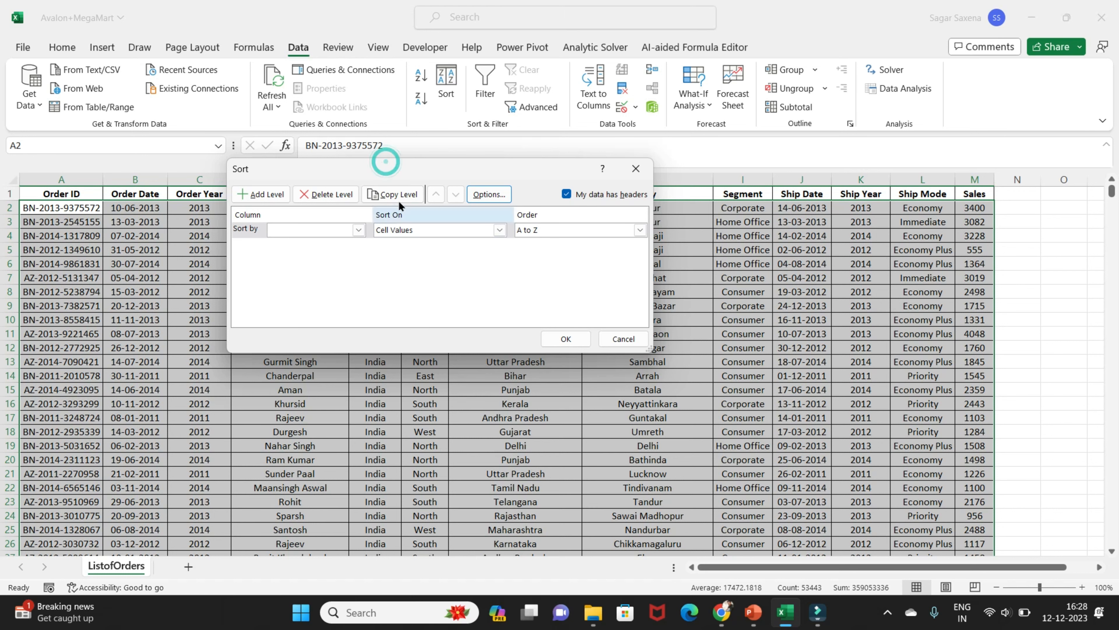
# Set the first sort level to Customer Name, on Cell Values, in A to Z order
pyautogui.moveTo(396, 175); pyautogui.dragTo(553, 215)
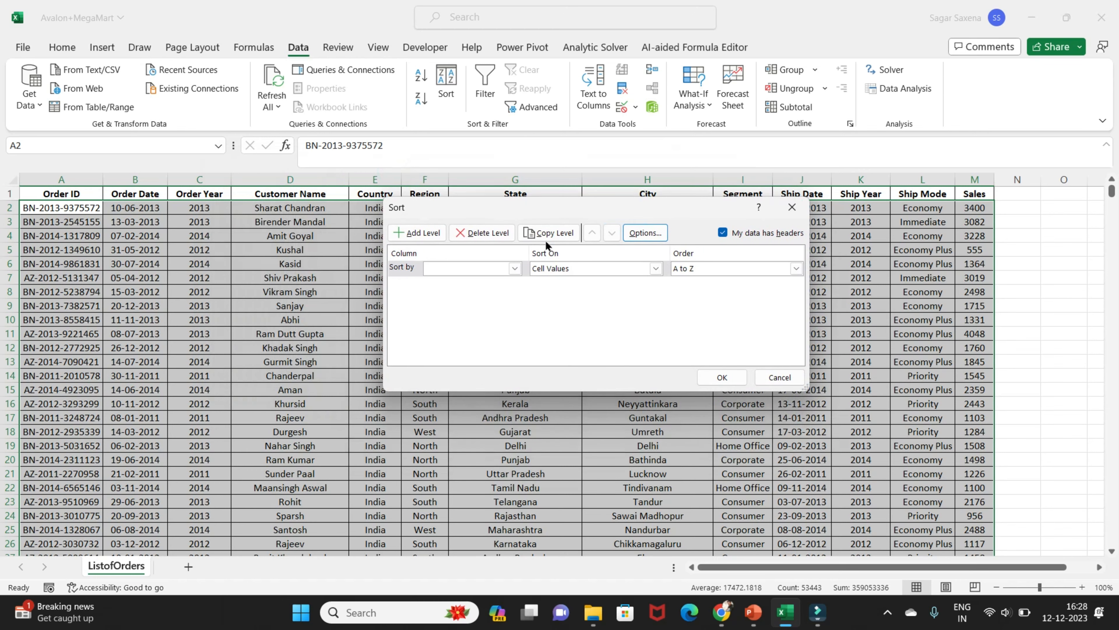
pyautogui.click(516, 268)
pyautogui.click(474, 312)
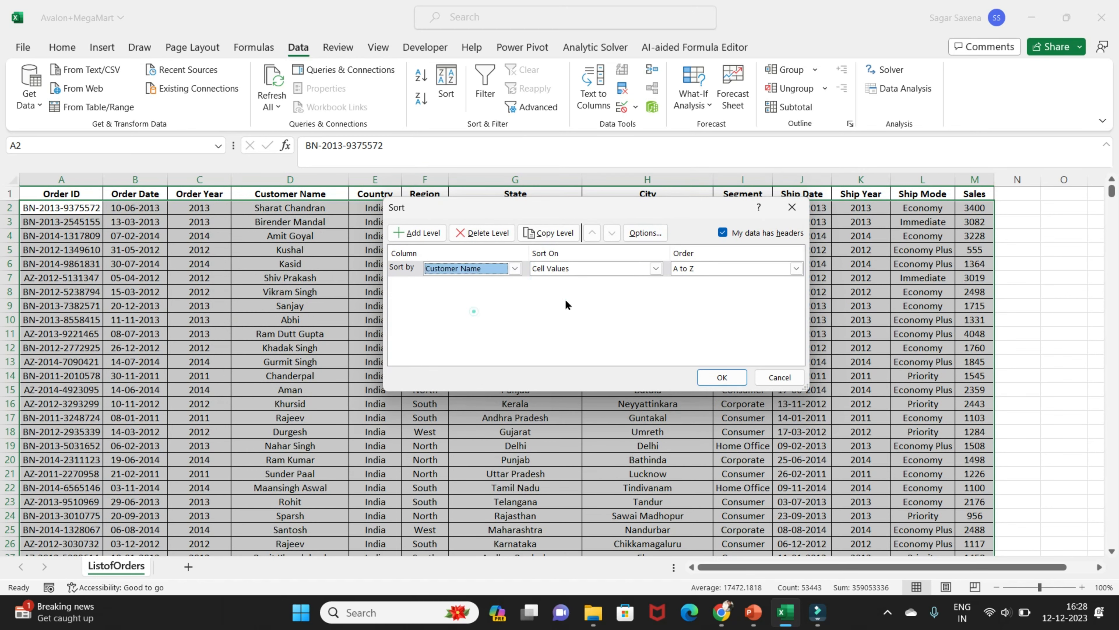
pyautogui.click(656, 269)
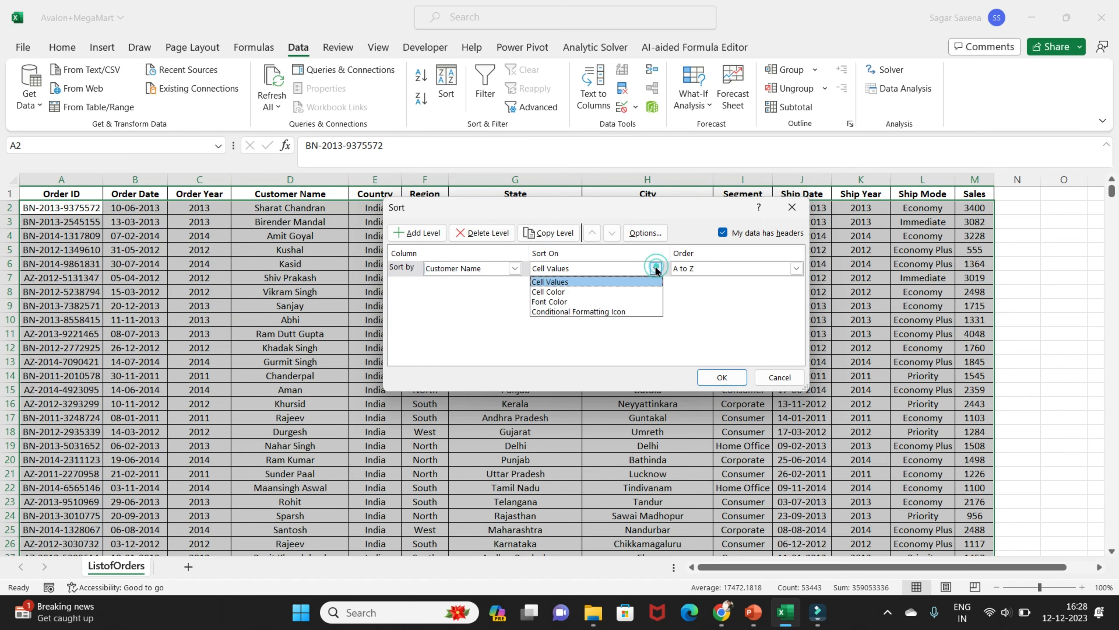
pyautogui.click(575, 281)
pyautogui.click(796, 269)
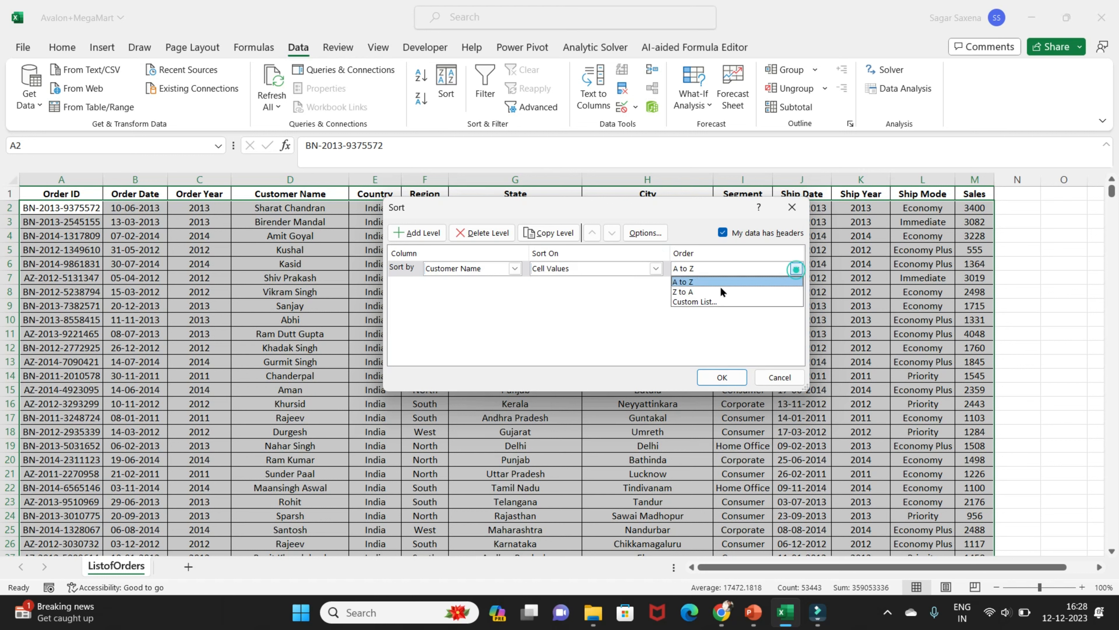
pyautogui.click(719, 285)
# Add a second sort level for Region, on Cell Values, in Z to A order
pyautogui.click(417, 232)
pyautogui.click(516, 283)
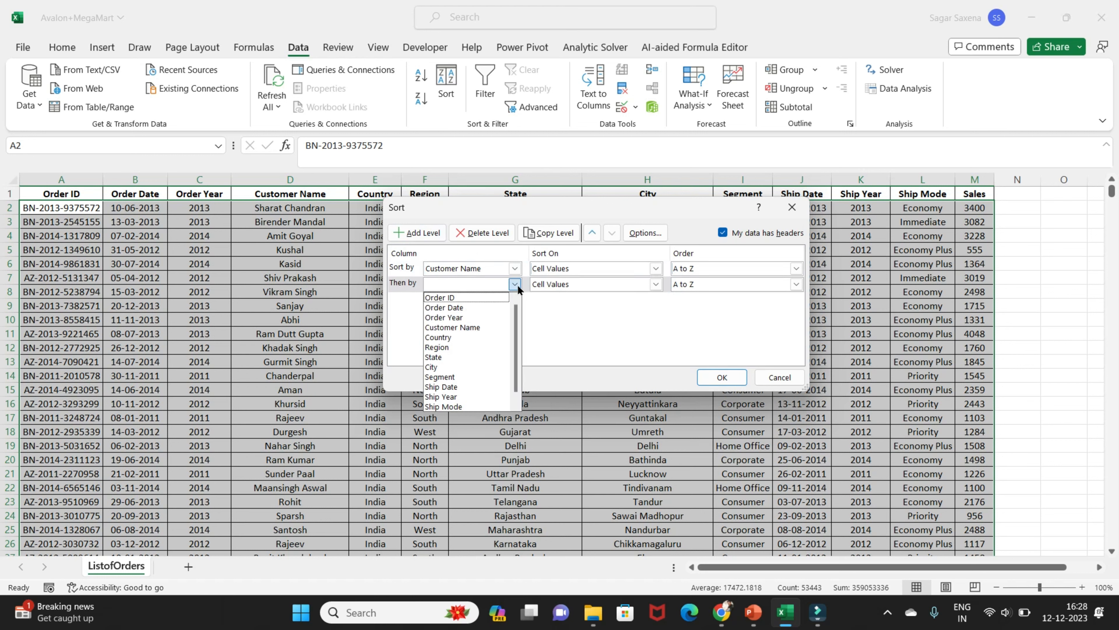
pyautogui.click(526, 215)
pyautogui.moveTo(544, 205); pyautogui.dragTo(612, 234)
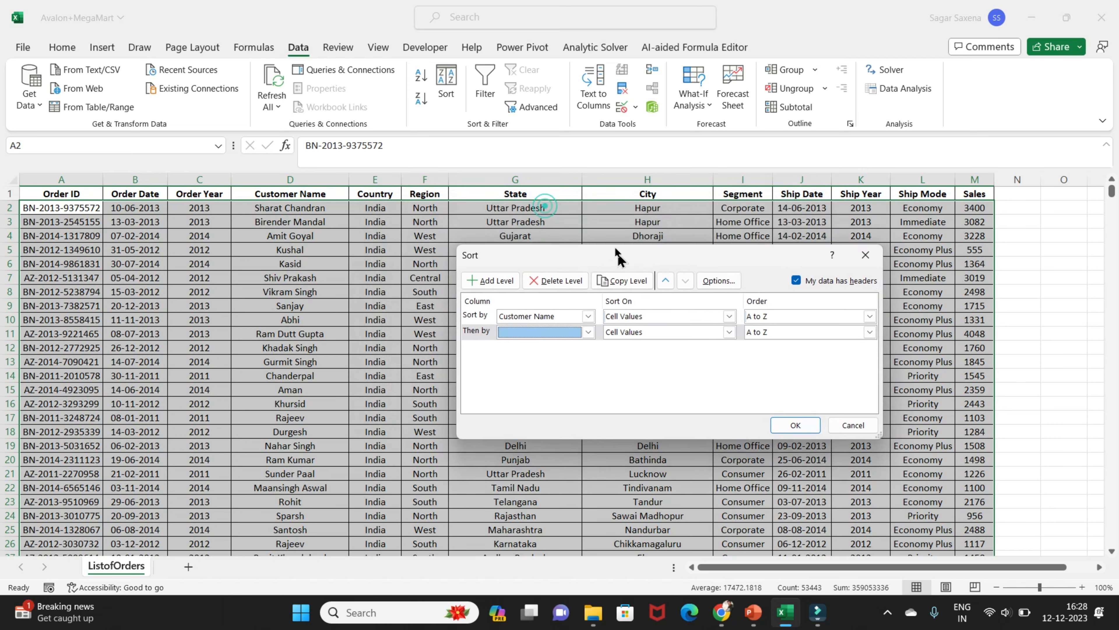
pyautogui.click(576, 312)
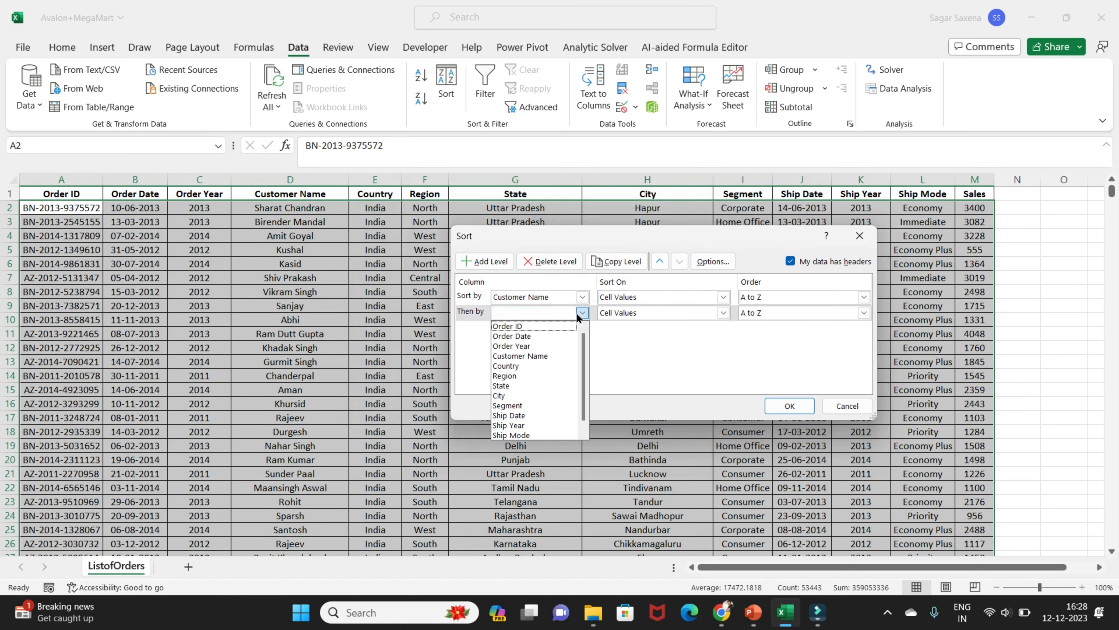
pyautogui.click(534, 375)
pyautogui.click(723, 312)
pyautogui.click(640, 325)
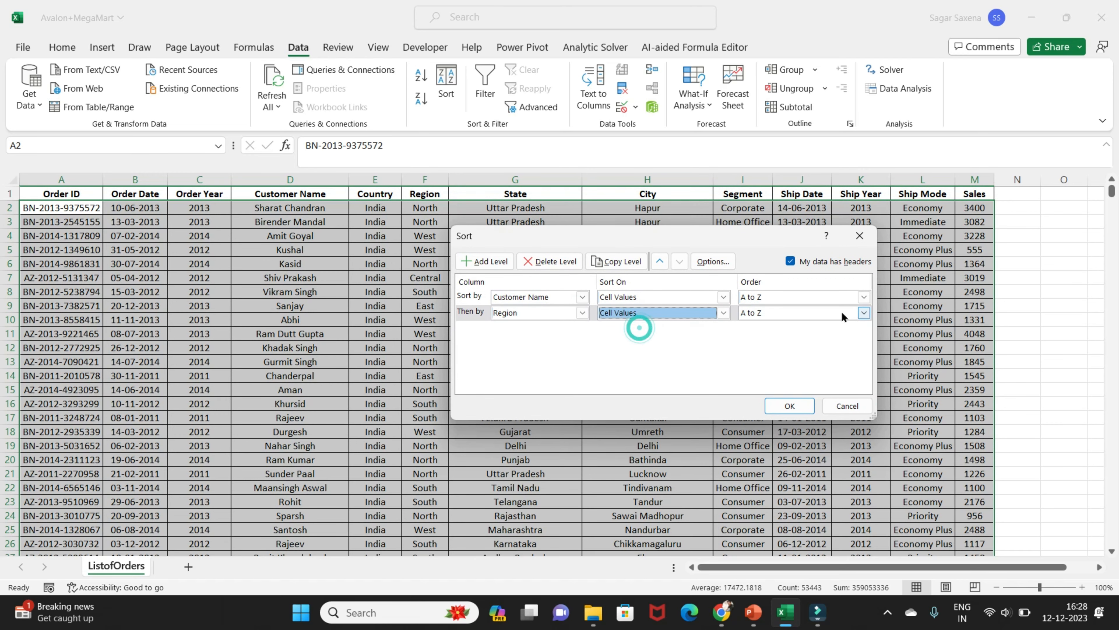
pyautogui.click(862, 313)
pyautogui.click(774, 335)
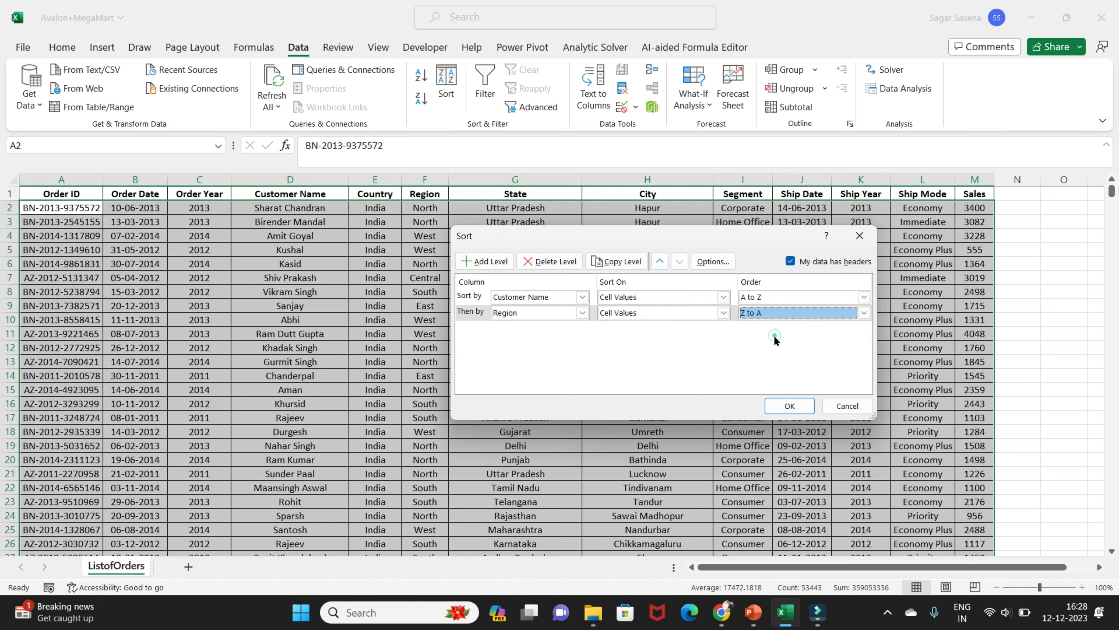
pyautogui.click(582, 313)
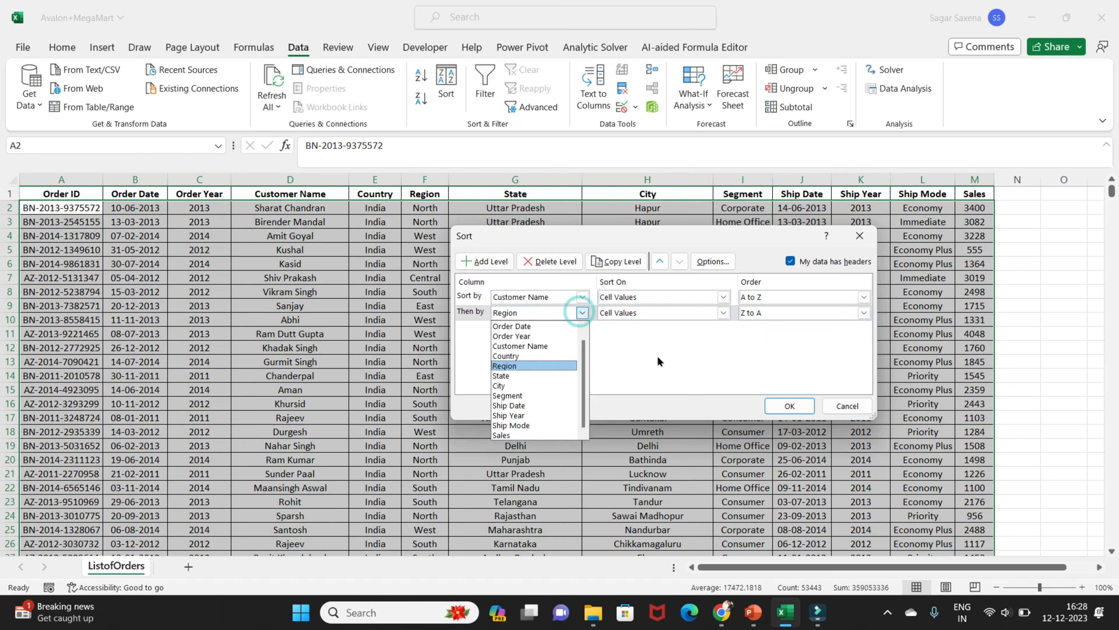
pyautogui.click(666, 358)
# Add a third sort level for State, on Cell Values, in A to Z order
pyautogui.hotkey('alt', 'a')
pyautogui.click(582, 328)
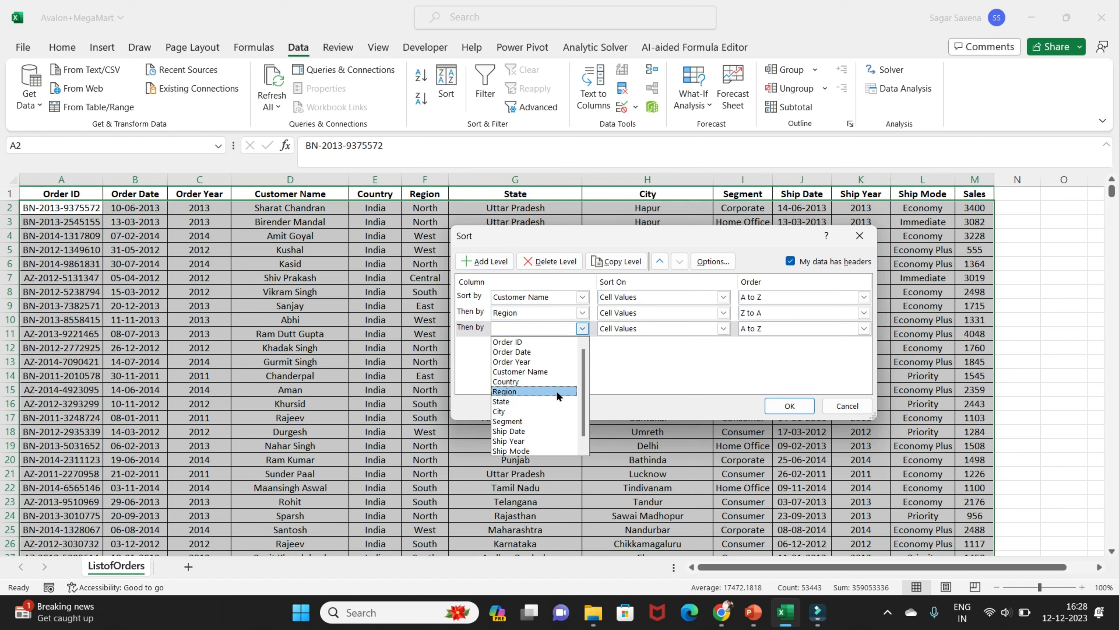
pyautogui.click(553, 401)
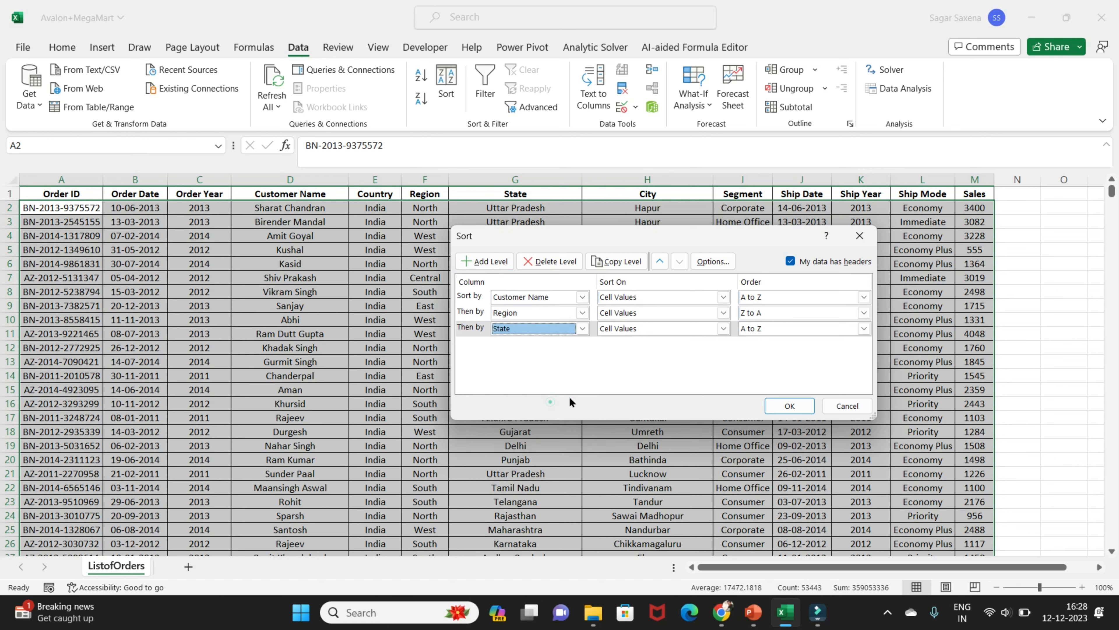
pyautogui.click(723, 328)
pyautogui.click(661, 337)
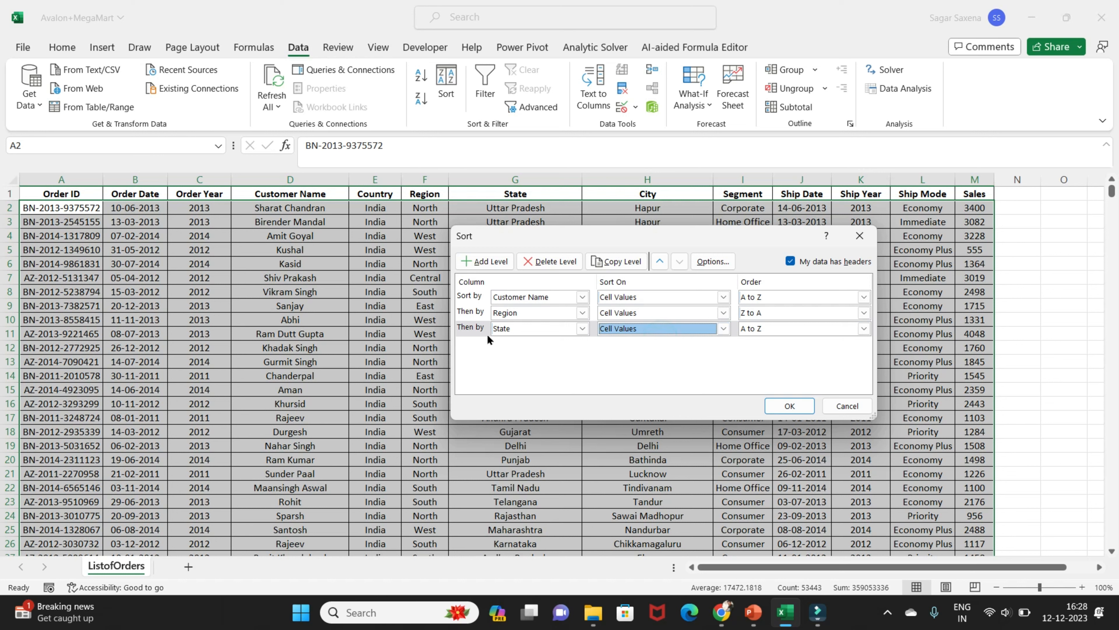
# Add a fourth sort level for City, on Cell Values, in Z to A order
pyautogui.click(495, 261)
pyautogui.click(565, 344)
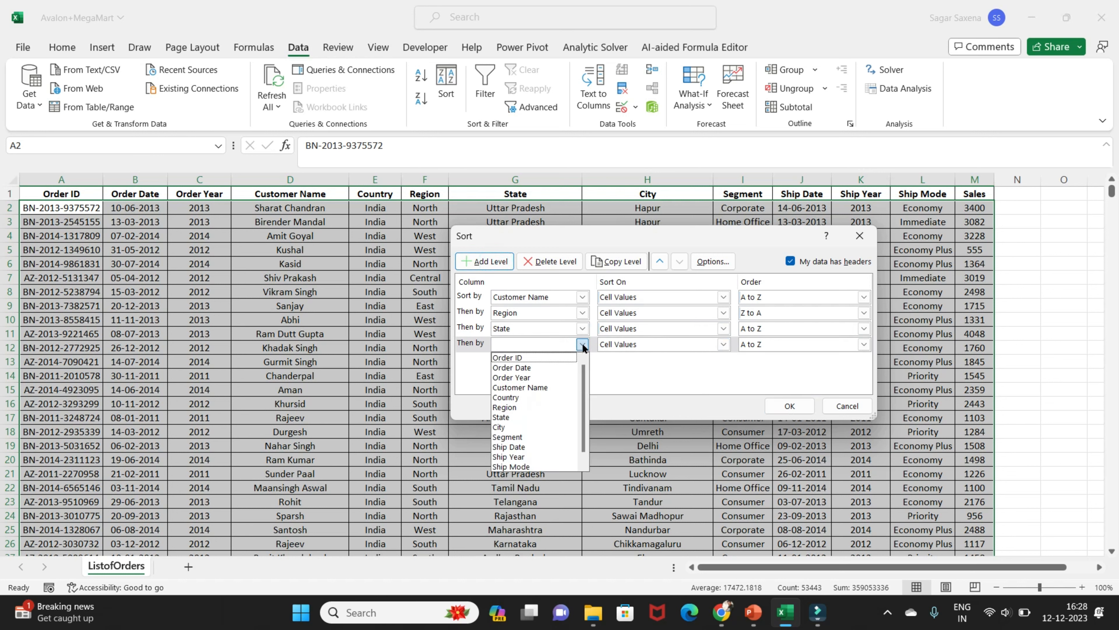
pyautogui.click(533, 428)
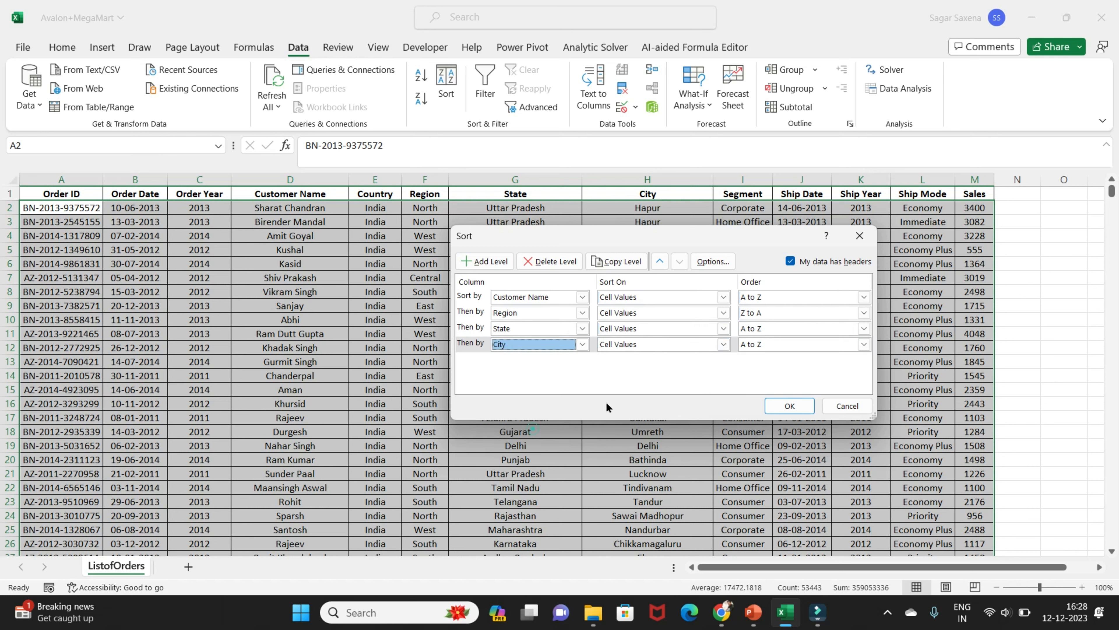
pyautogui.click(723, 344)
pyautogui.click(675, 358)
pyautogui.click(864, 344)
pyautogui.click(784, 367)
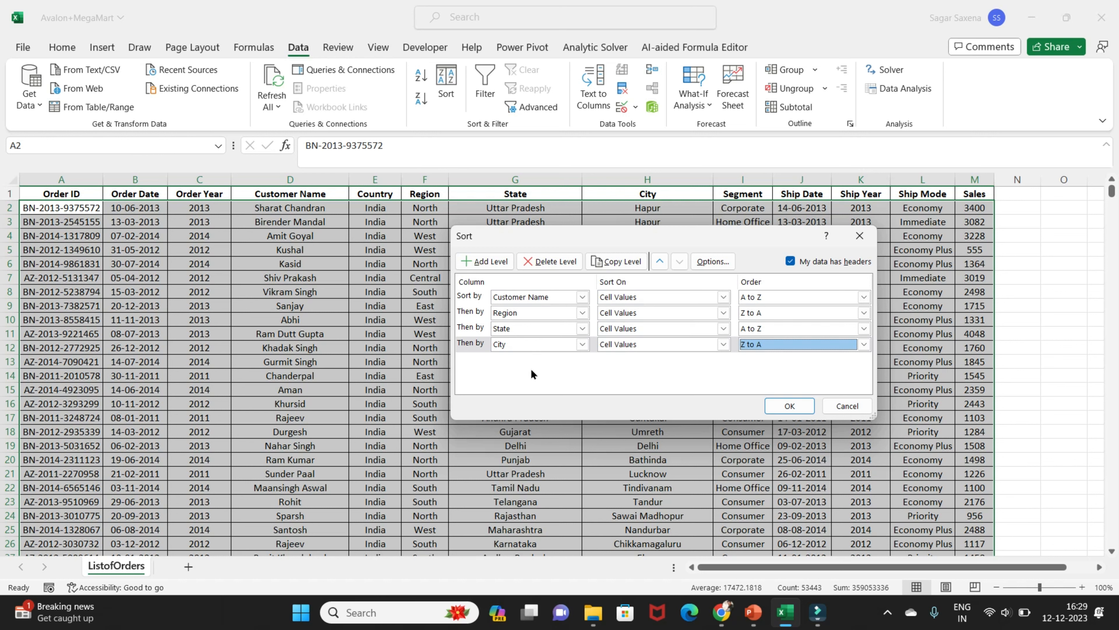
# Choose Z to A again for the City level and apply the four-level sort to the order list
pyautogui.click(862, 344)
pyautogui.click(794, 366)
pyautogui.click(789, 405)
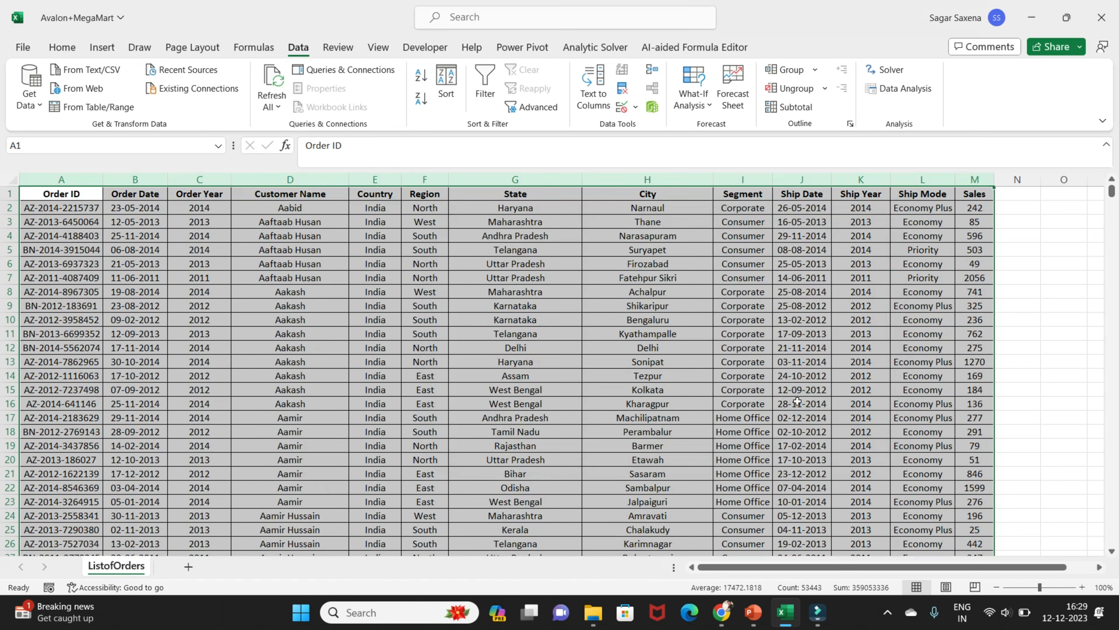
# Examine the sorted order list, comparing the Customer Name, Region, State and City columns across the rows
pyautogui.click(290, 205)
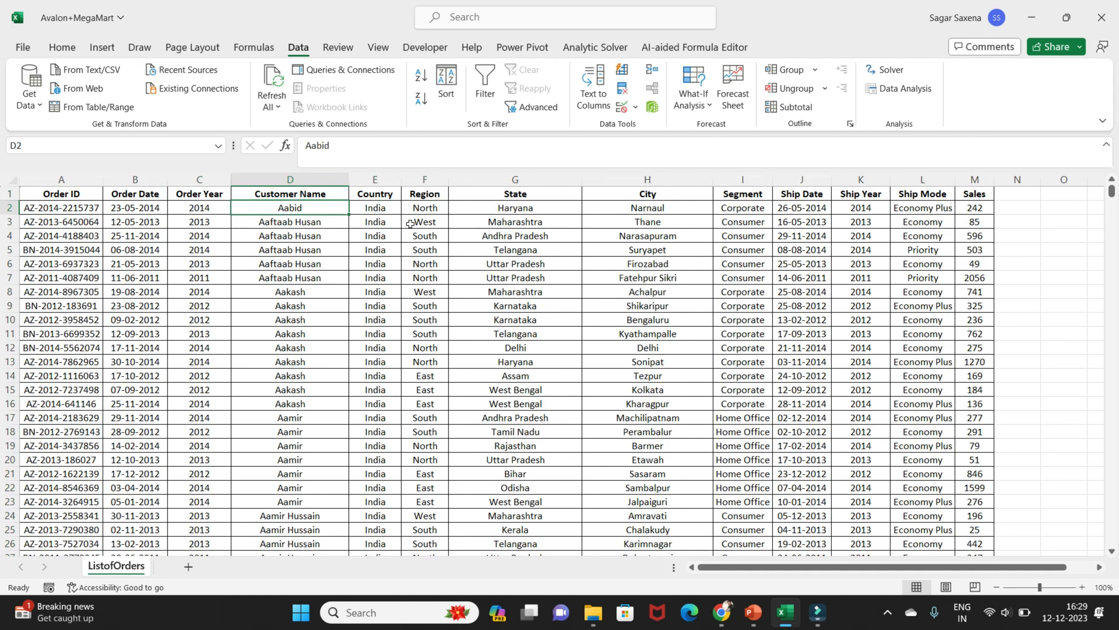
pyautogui.click(424, 208)
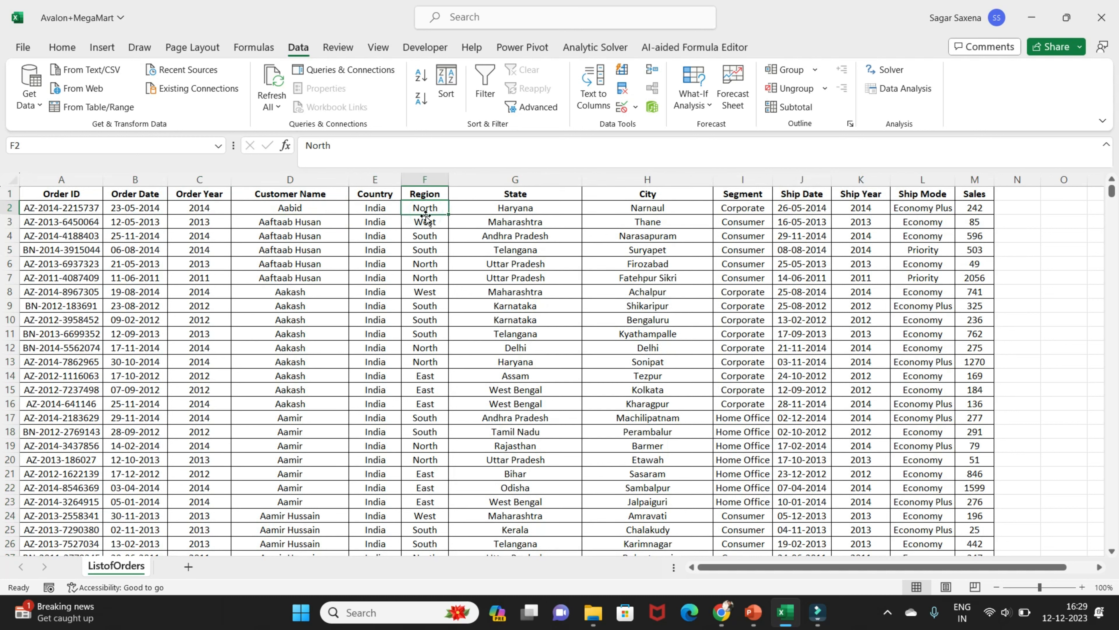
pyautogui.click(545, 211)
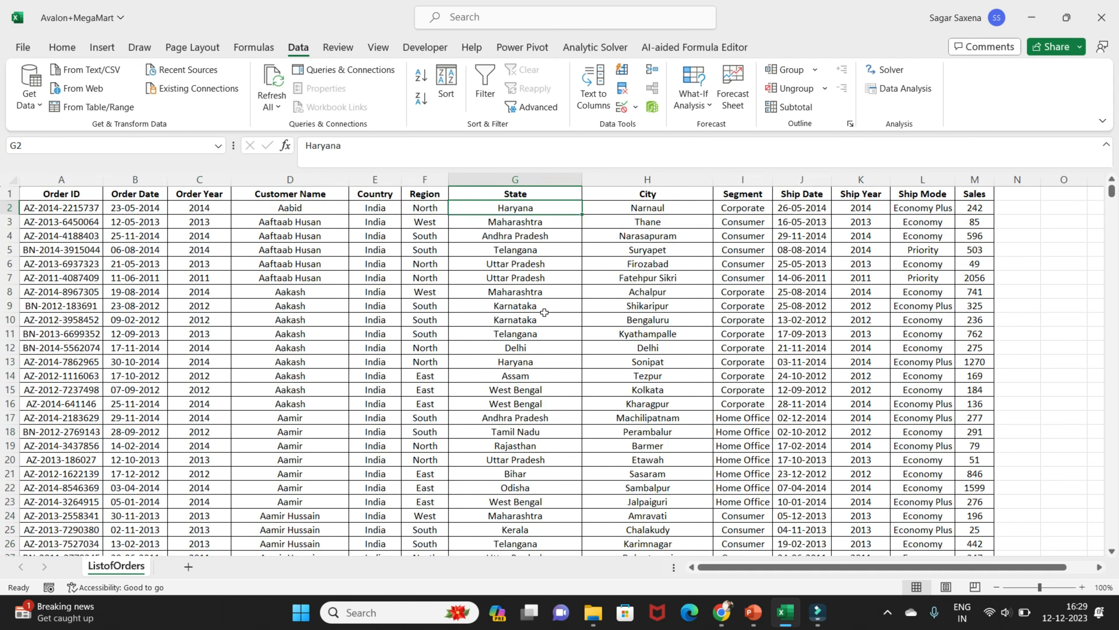
pyautogui.click(644, 206)
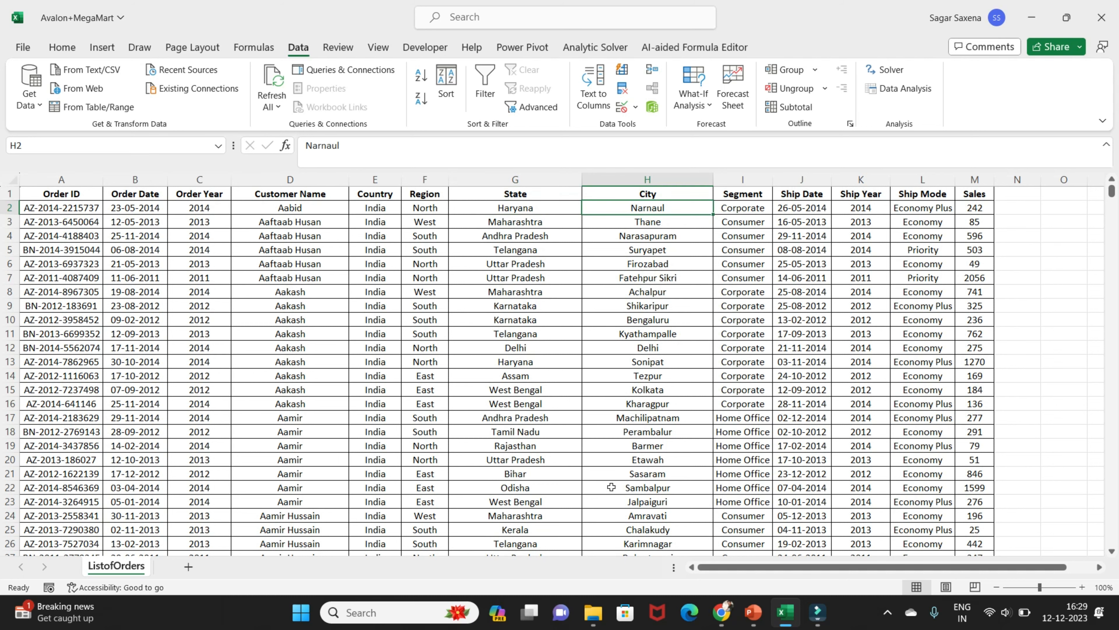
pyautogui.scroll(-6, 313, 403)
pyautogui.scroll(6, 309, 316)
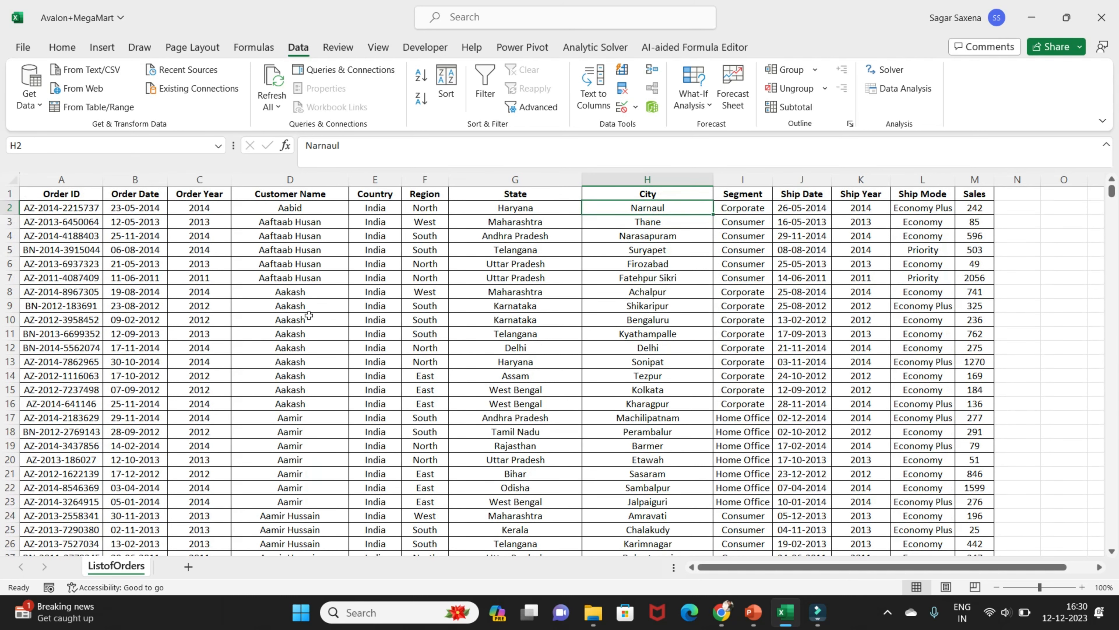
pyautogui.click(295, 207)
pyautogui.scroll(-20, 302, 349)
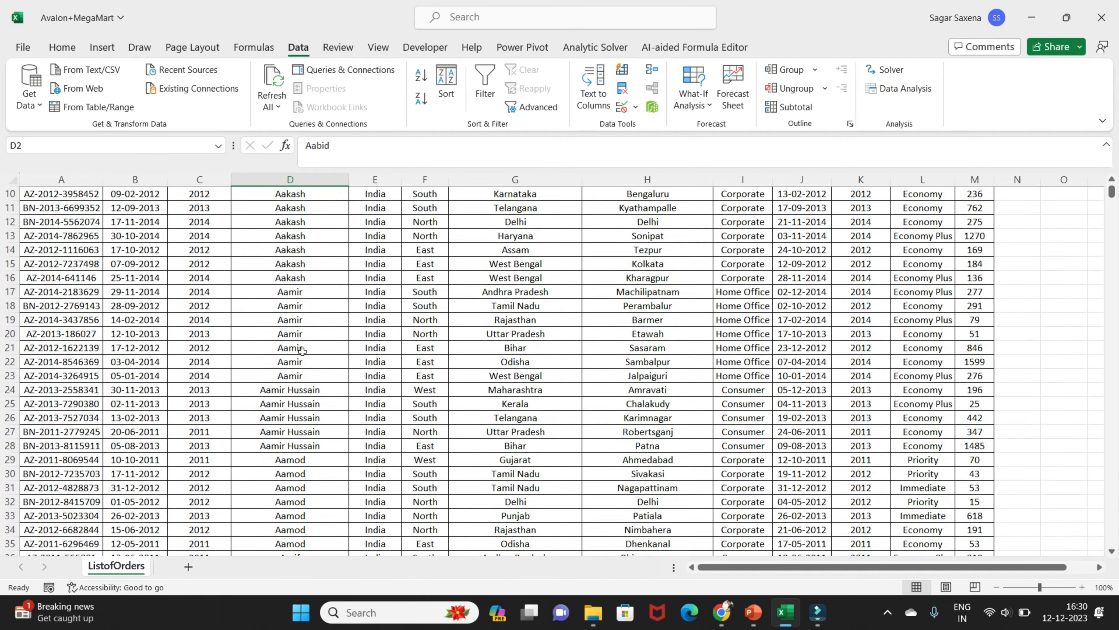
pyautogui.scroll(-8, 302, 354)
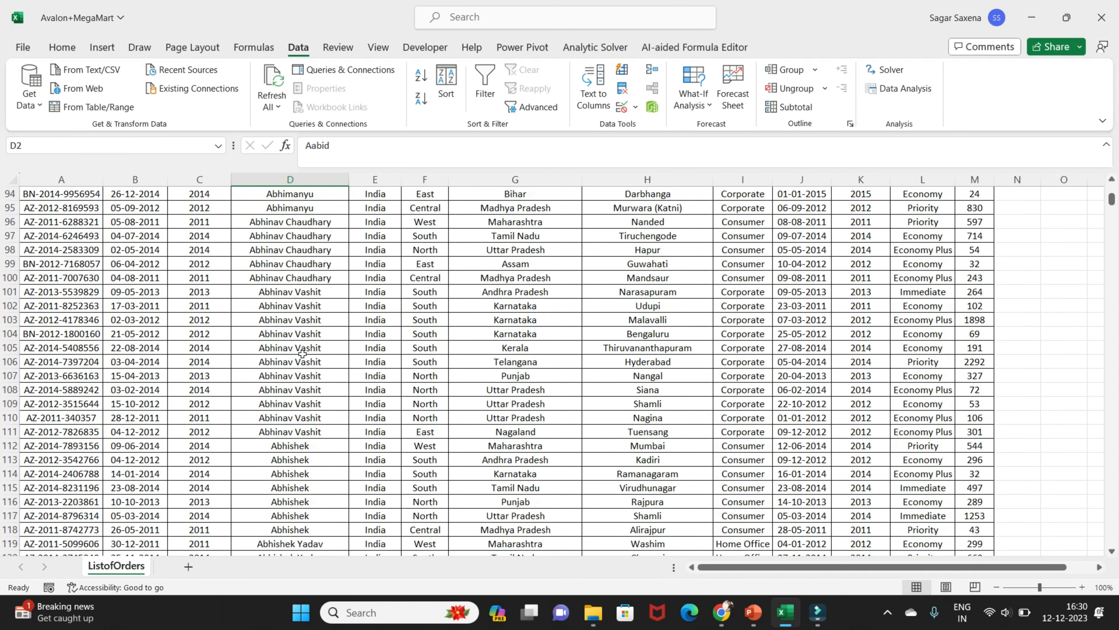
pyautogui.scroll(20, 302, 355)
pyautogui.scroll(7, 302, 356)
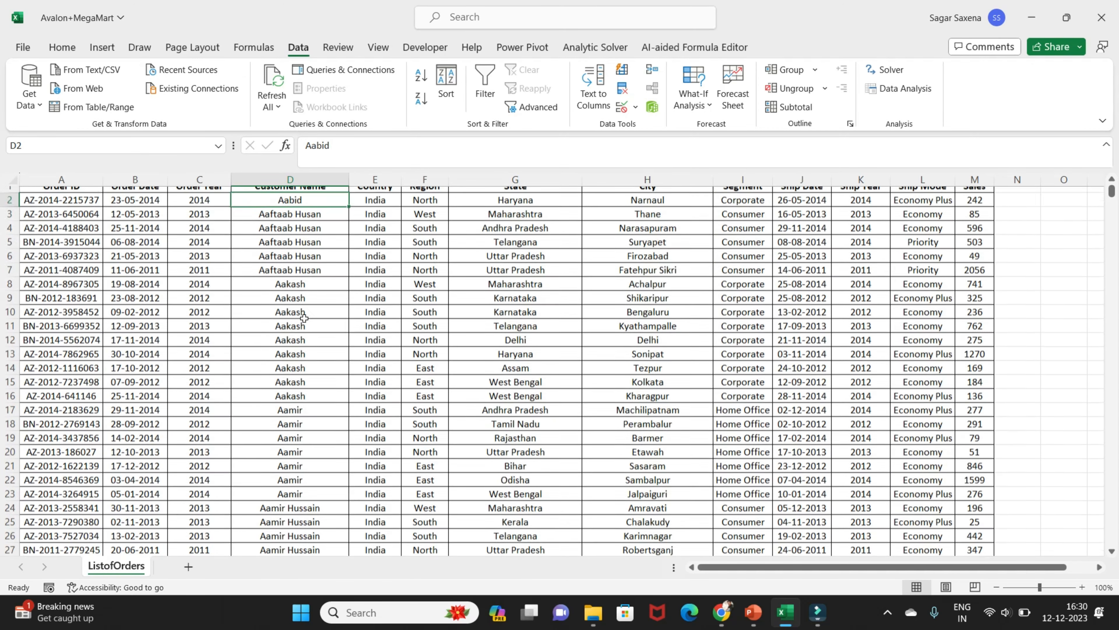
pyautogui.click(376, 206)
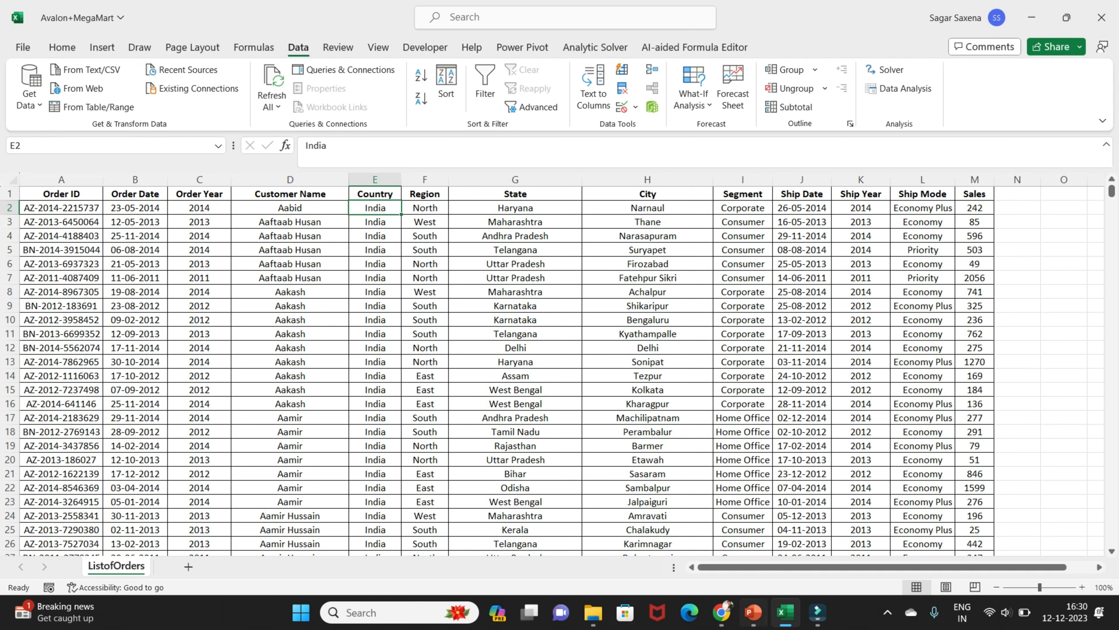
# Switch to PowerPoint, start the slide show from the current Filtering Data slide and activate the Pen
pyautogui.click(756, 619)
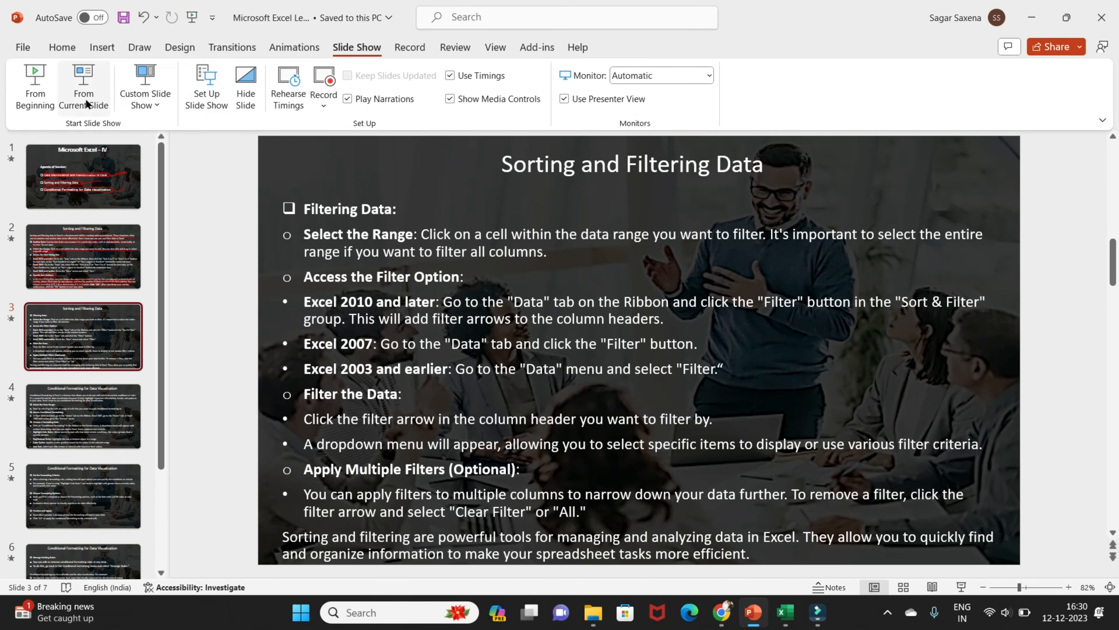
pyautogui.click(102, 118)
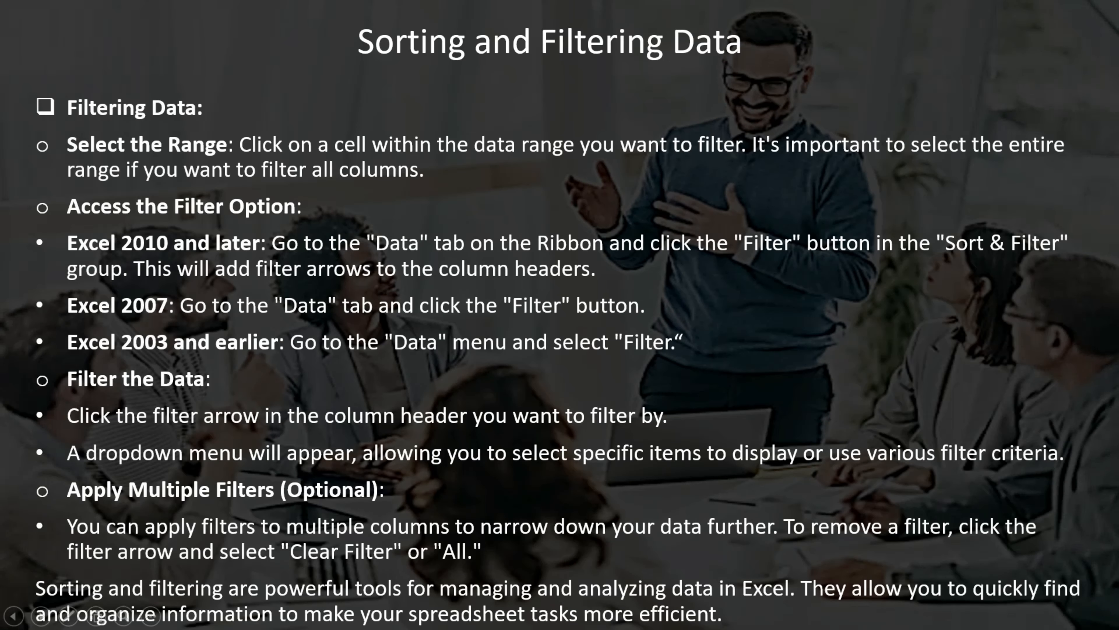
pyautogui.click(68, 615)
pyautogui.click(53, 501)
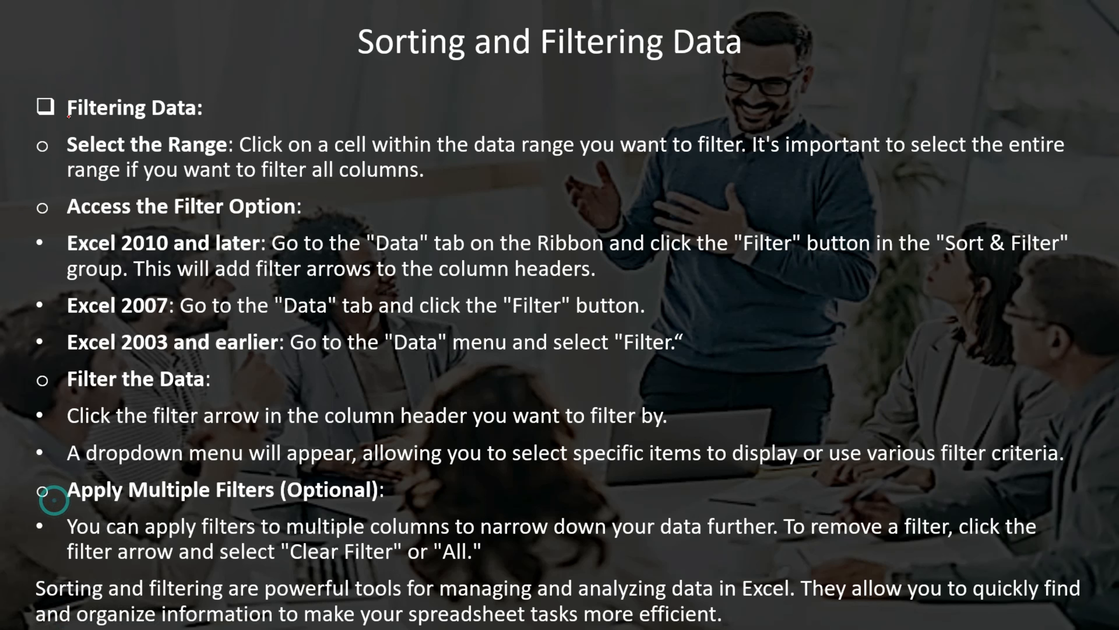
# Underline the headings Filtering Data, Select the Range and Access the Filter Option in red on the slide
pyautogui.moveTo(245, 130)
pyautogui.mouseDown()
pyautogui.moveTo(66, 122)
pyautogui.moveTo(172, 160)
pyautogui.moveTo(251, 167)
pyautogui.mouseUp()
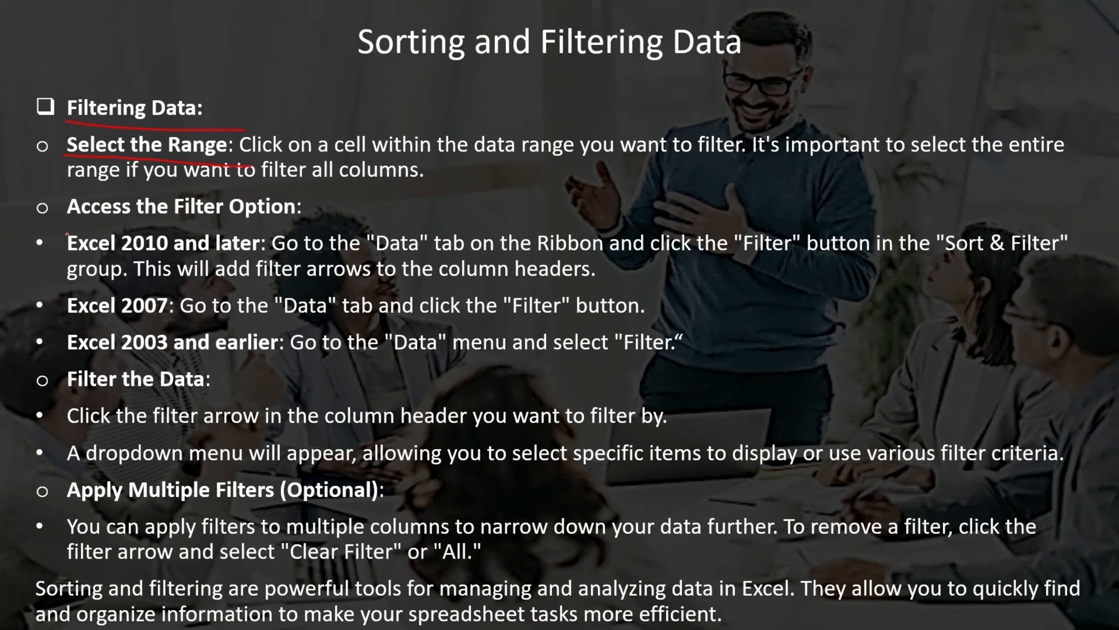
pyautogui.moveTo(64, 217); pyautogui.dragTo(313, 233)
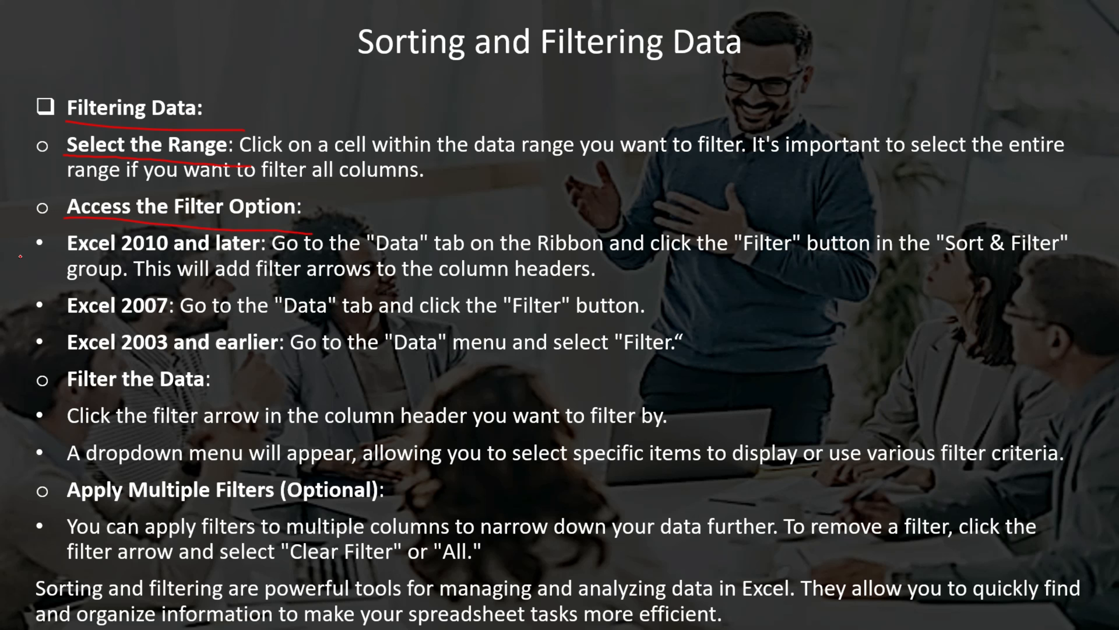
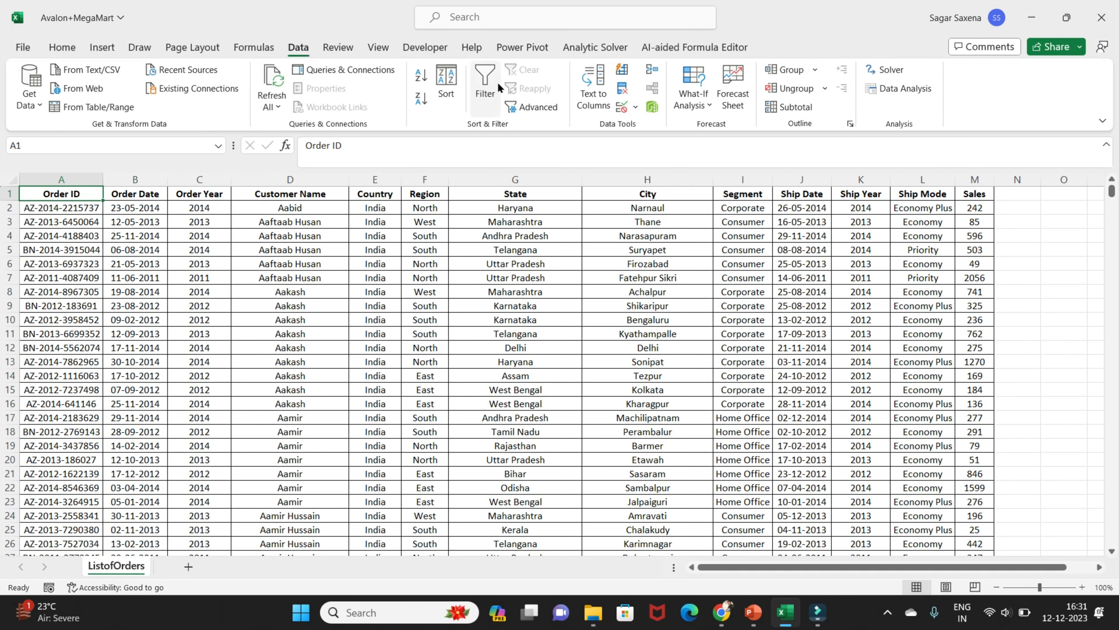
# Turn on filtering for the order list, view the Order ID, Order Date, Order Year and Customer Name filter options, and turn filtering off
pyautogui.click(486, 86)
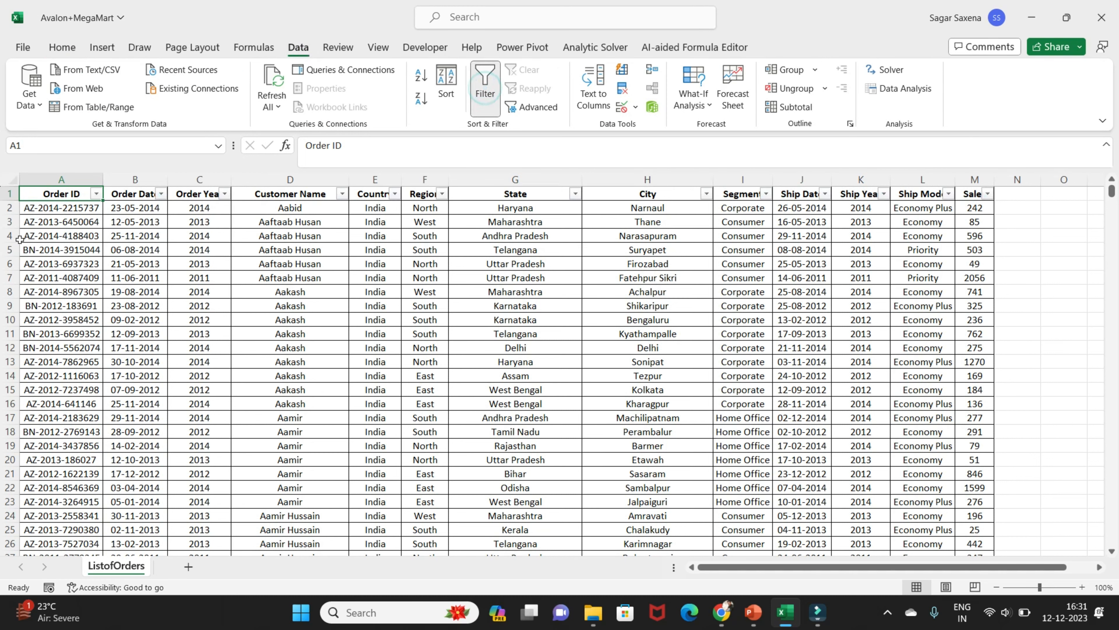
pyautogui.click(94, 194)
pyautogui.click(256, 239)
pyautogui.click(162, 194)
pyautogui.click(227, 281)
pyautogui.click(225, 195)
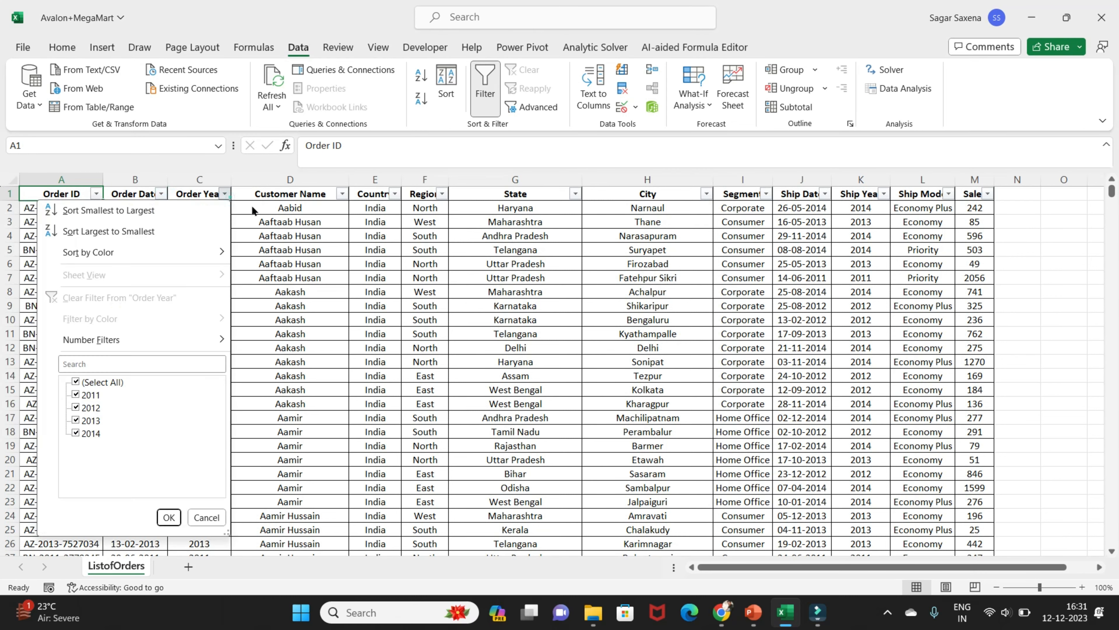
pyautogui.click(348, 225)
pyautogui.click(342, 195)
pyautogui.click(402, 295)
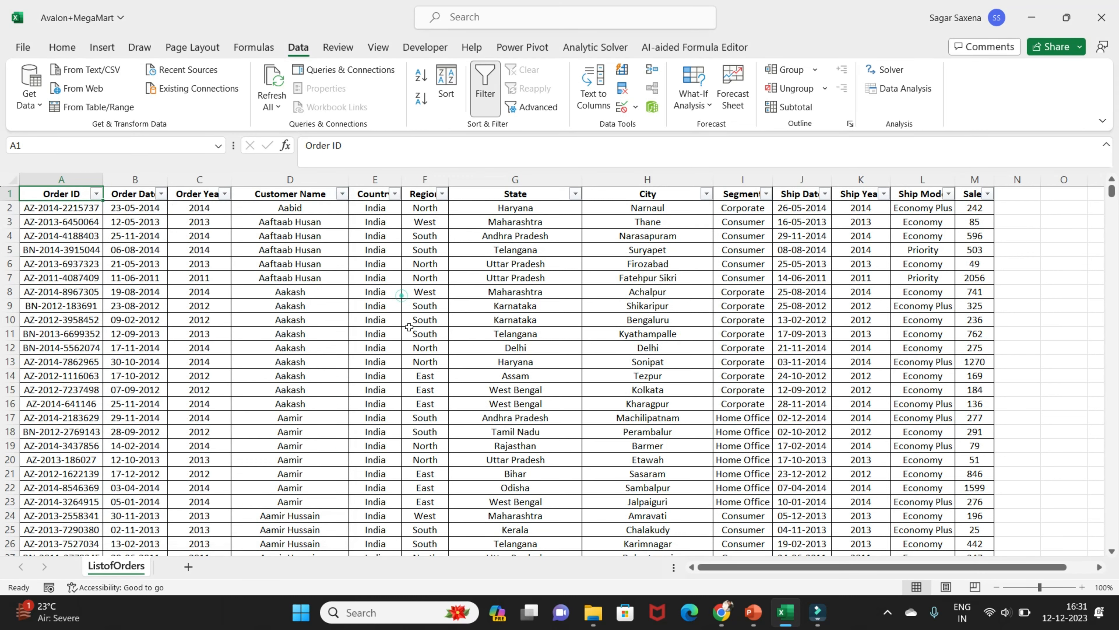
pyautogui.hotkey('ctrl', 'shift', 'l')
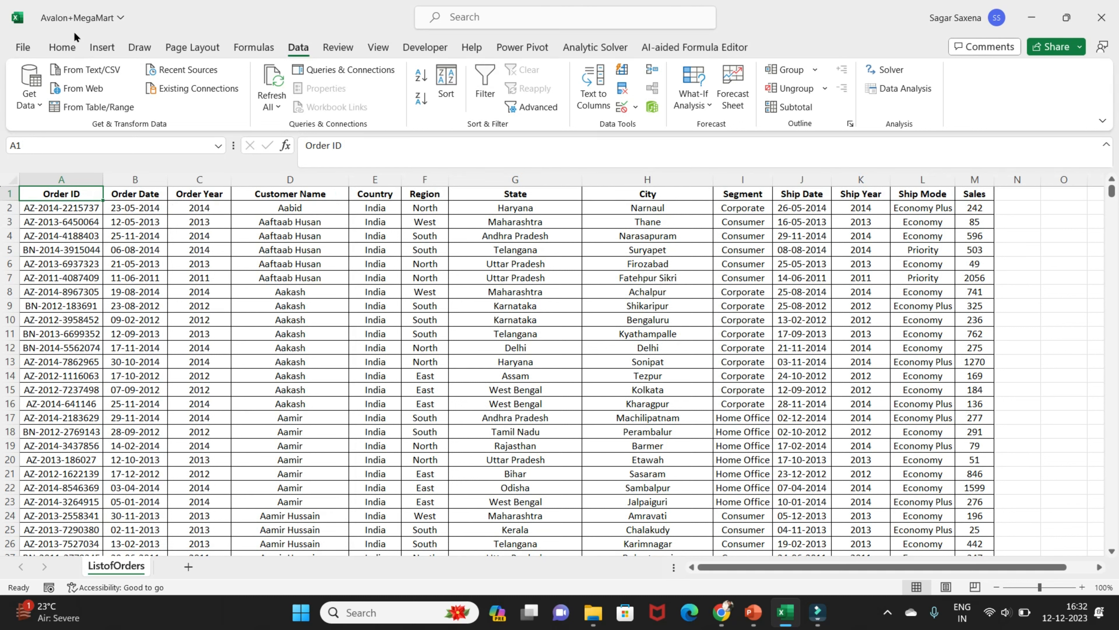
# Turn the order list's header filters on again and remove them once more
pyautogui.click(62, 47)
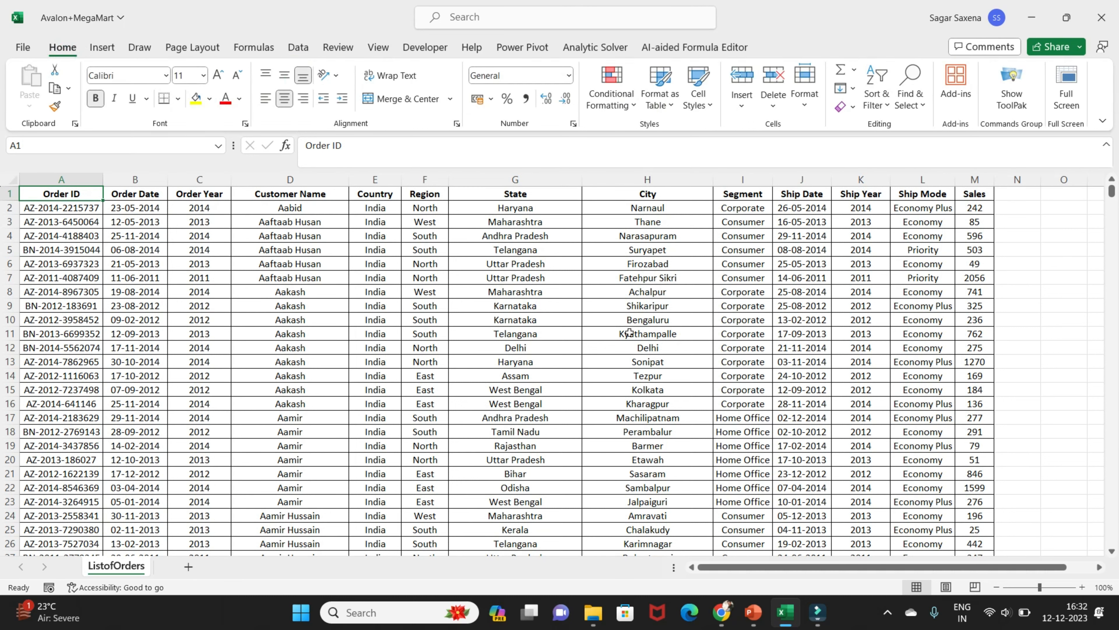
pyautogui.press('alt')
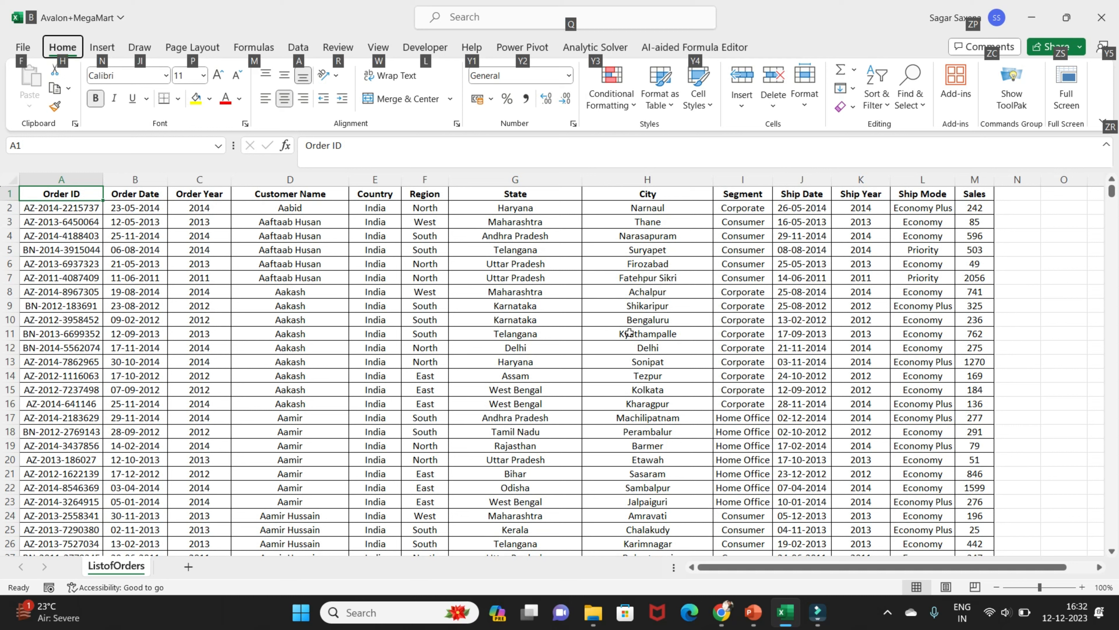
pyautogui.press('a')
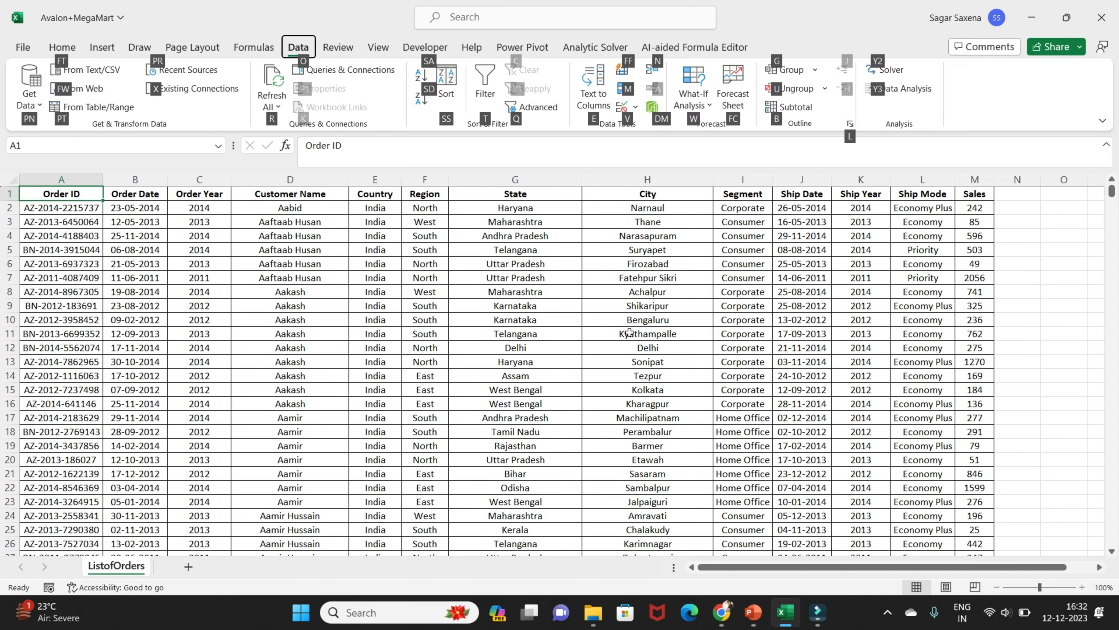
pyautogui.press('t')
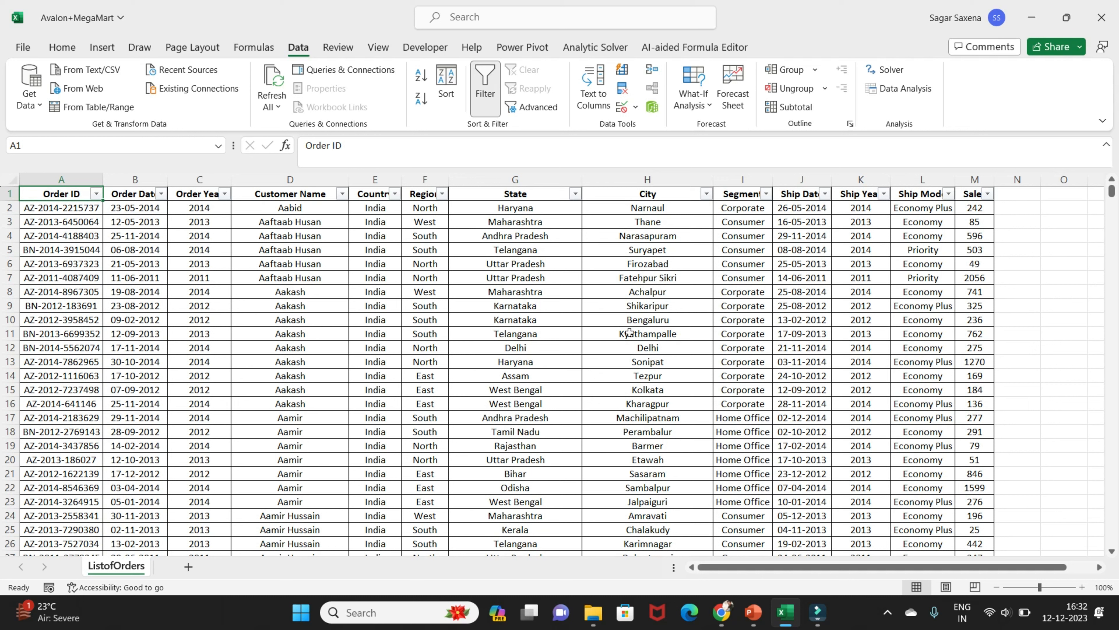
pyautogui.hotkey('ctrl', 'shift', 'l')
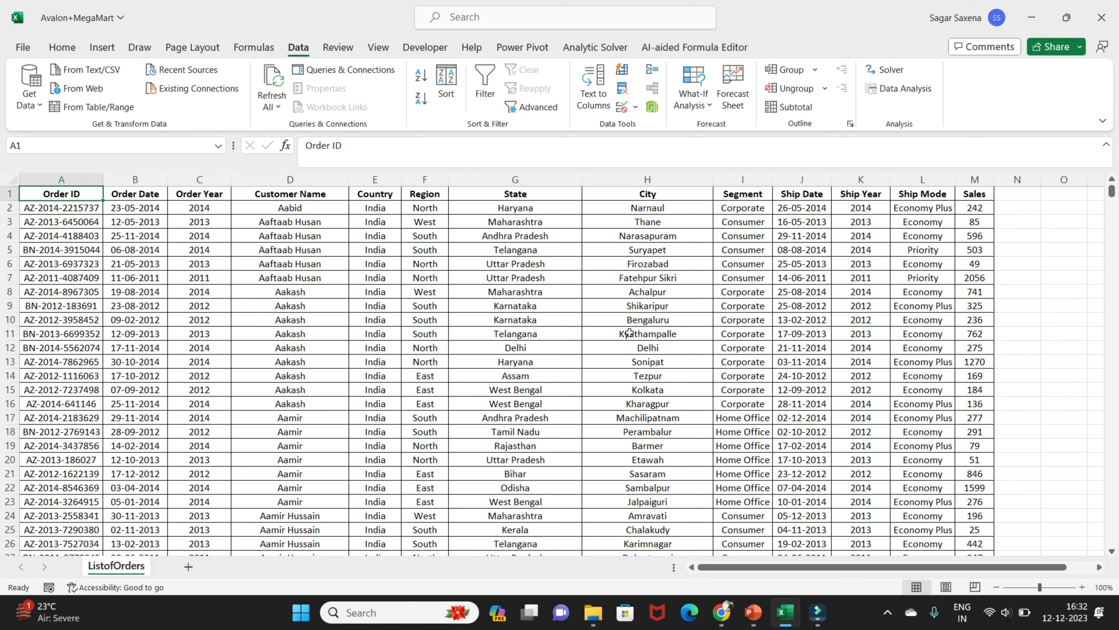
# Enable filtering on the order list's header row and view the filter options of the Order ID column
pyautogui.click(62, 46)
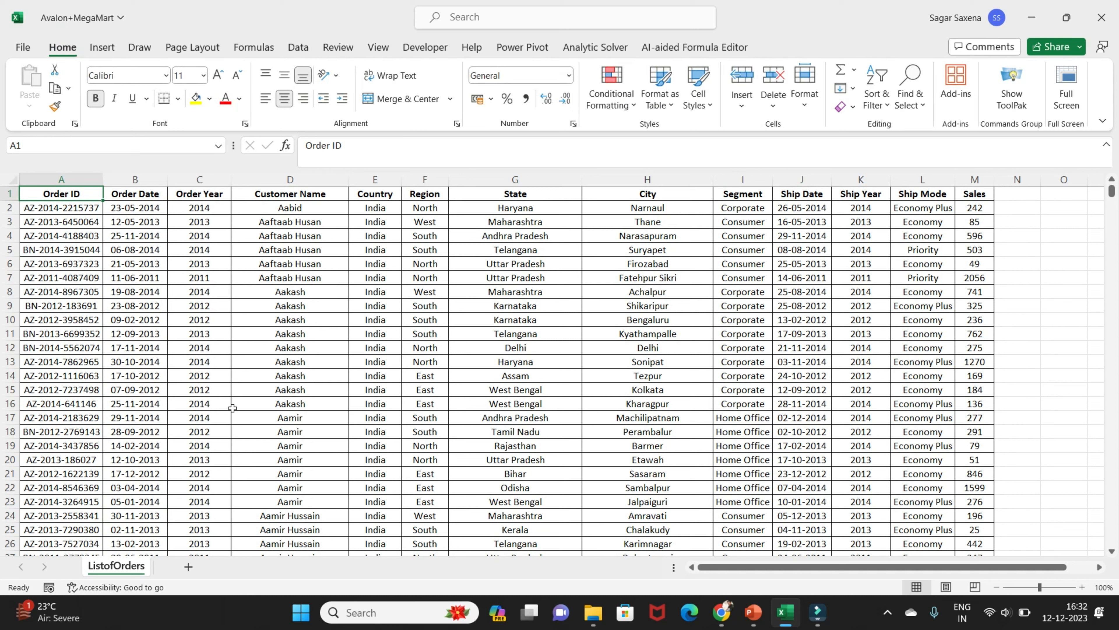
pyautogui.hotkey('ctrl', 'shift', 'l')
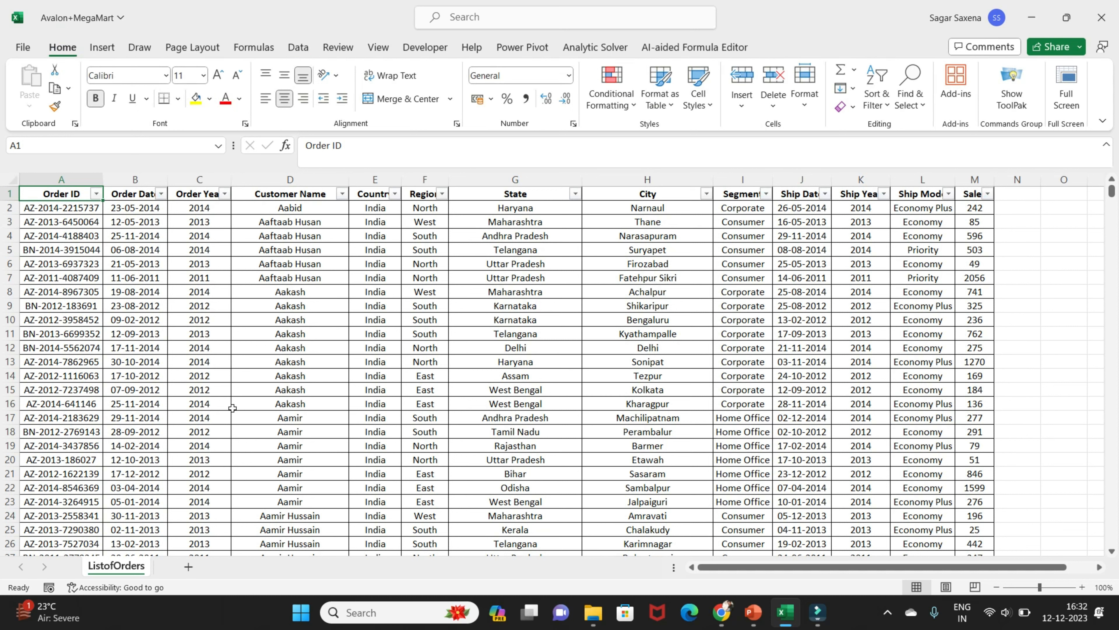
pyautogui.click(100, 194)
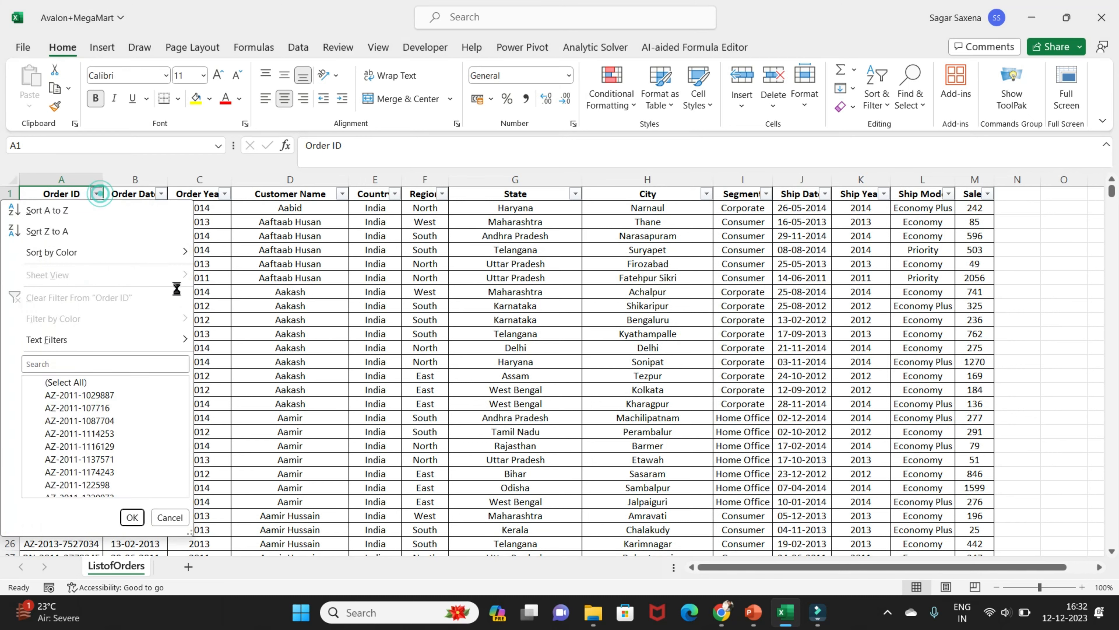
pyautogui.click(250, 297)
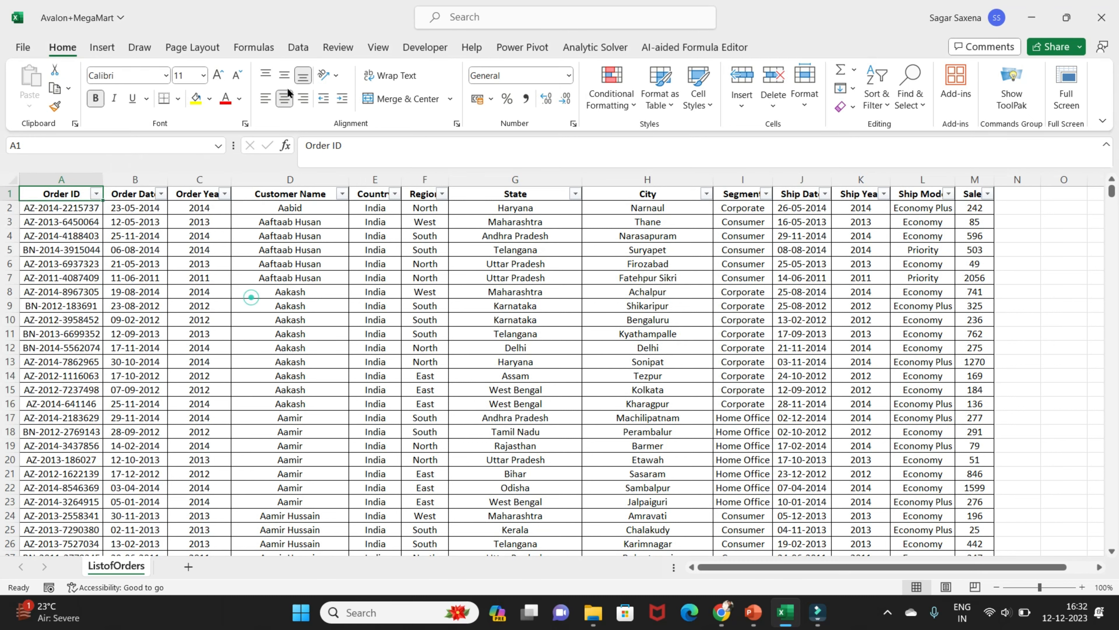
pyautogui.click(298, 48)
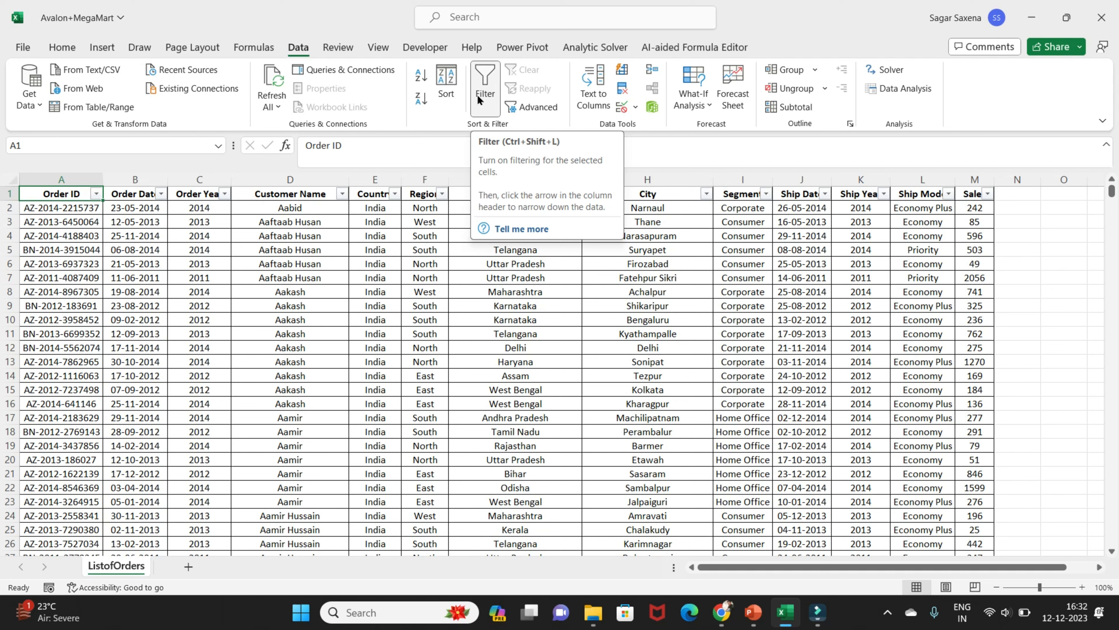
# Filter the Order Year column to show only 2011 and 2012
pyautogui.click(142, 207)
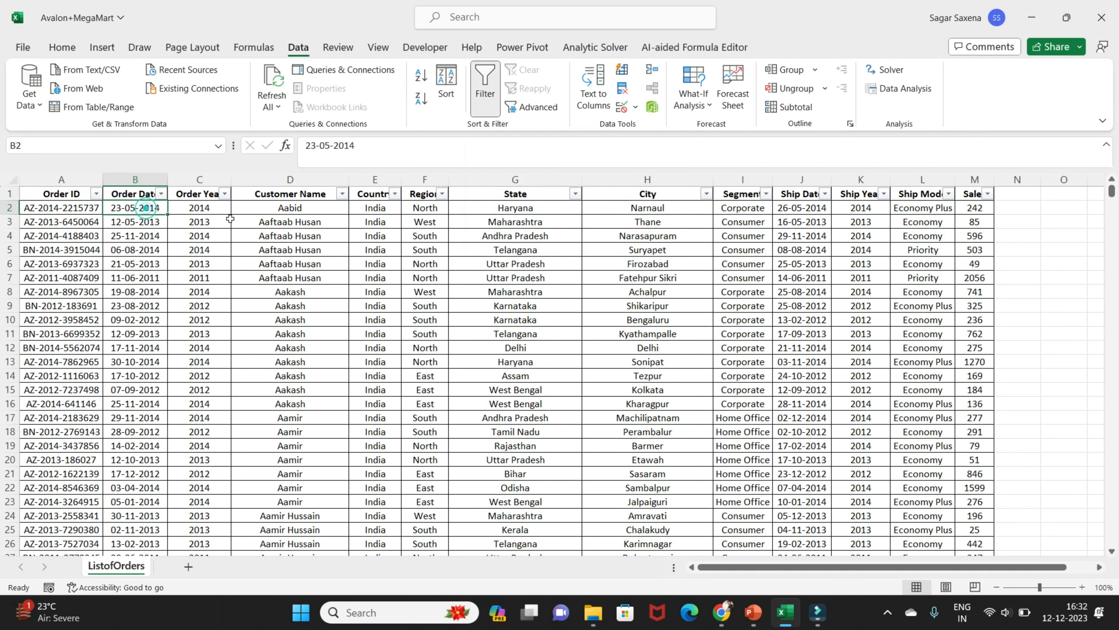
pyautogui.click(224, 193)
pyautogui.click(88, 382)
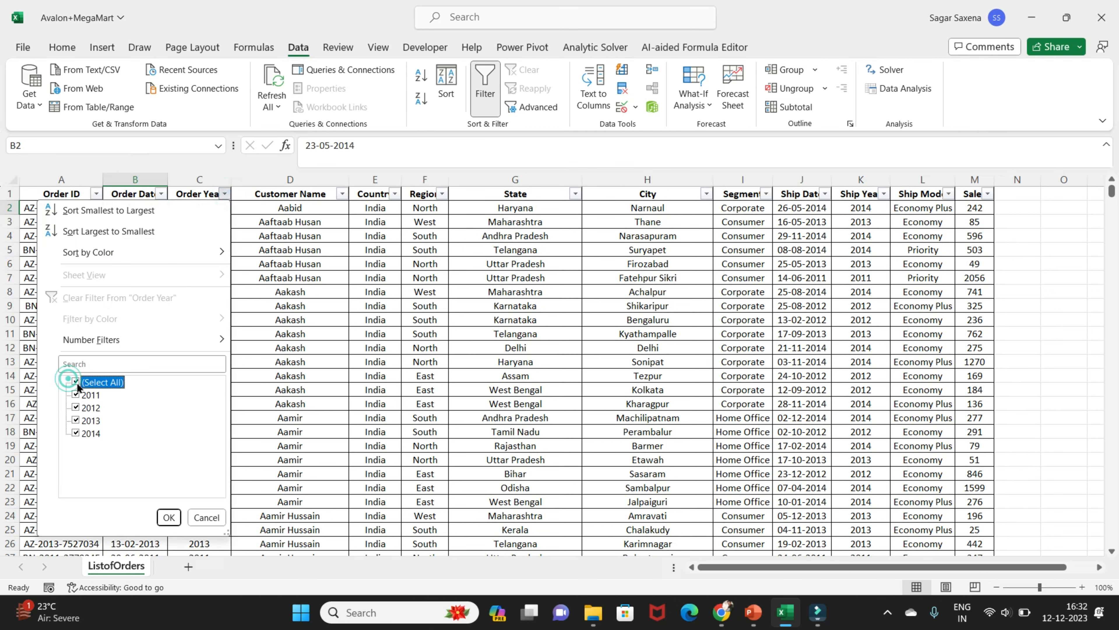
pyautogui.click(75, 394)
pyautogui.click(76, 407)
pyautogui.click(168, 517)
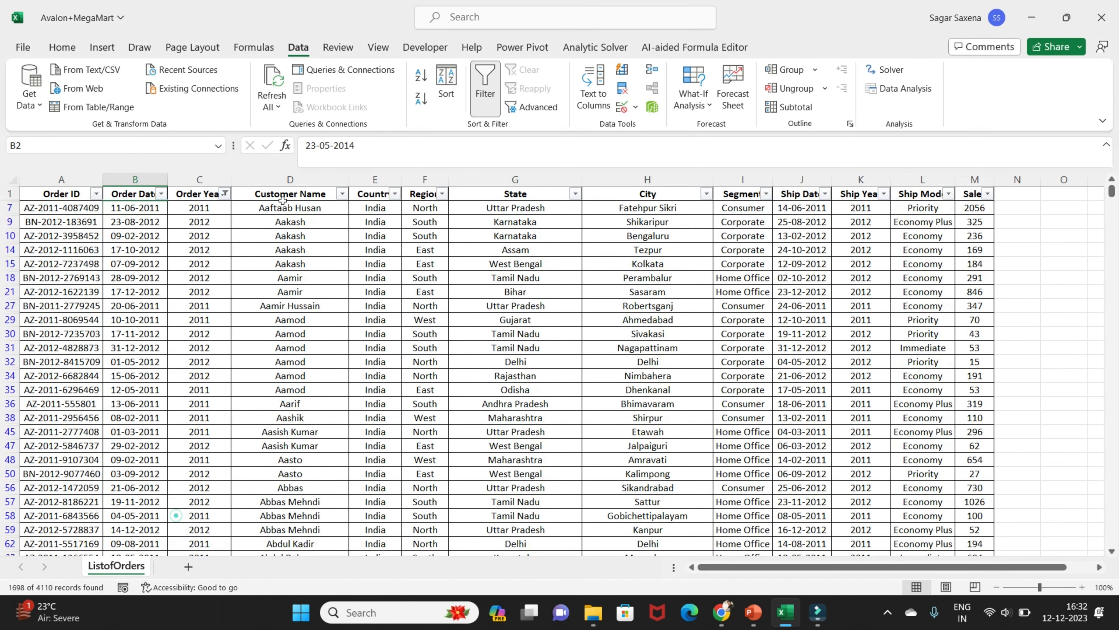
# View the Country filter options without changing them, and filter the Region column to North and South
pyautogui.click(395, 194)
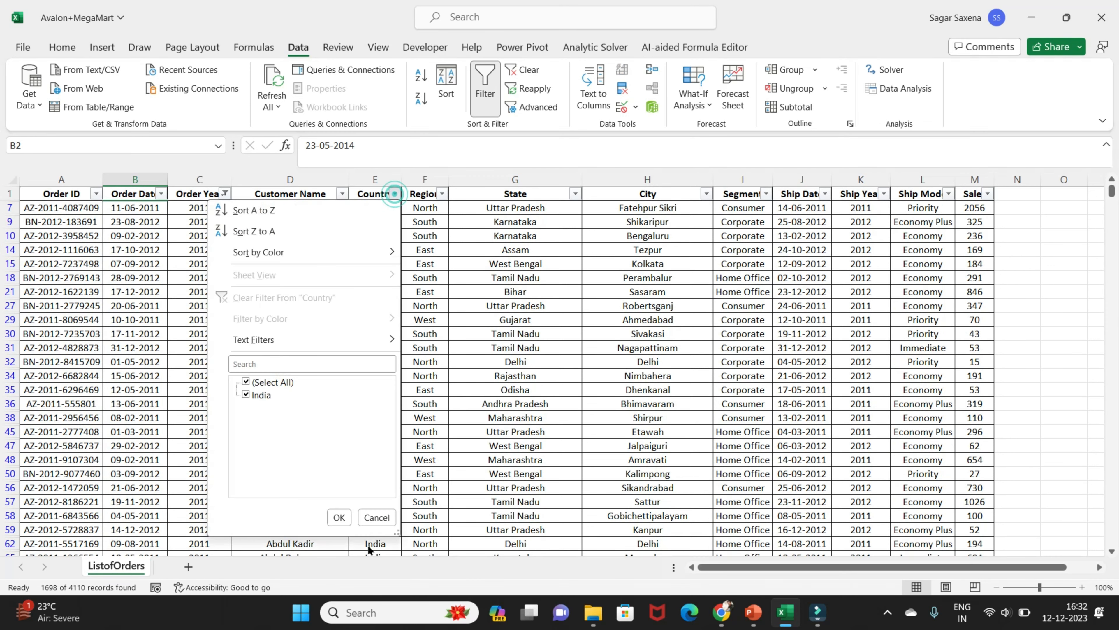
pyautogui.click(378, 519)
pyautogui.click(441, 194)
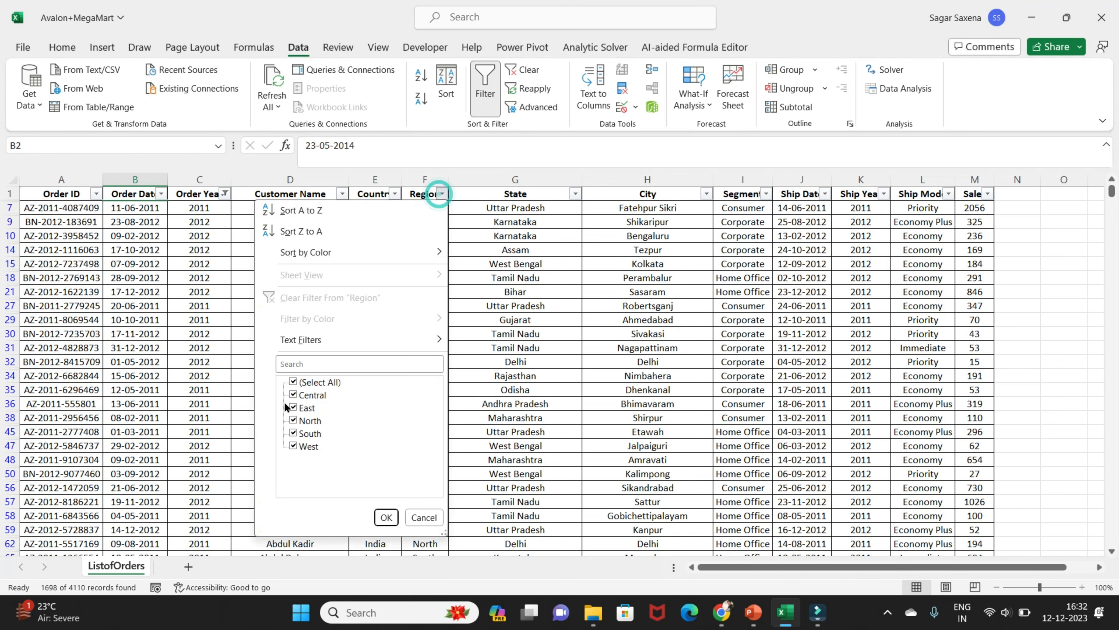
pyautogui.click(294, 381)
pyautogui.click(293, 420)
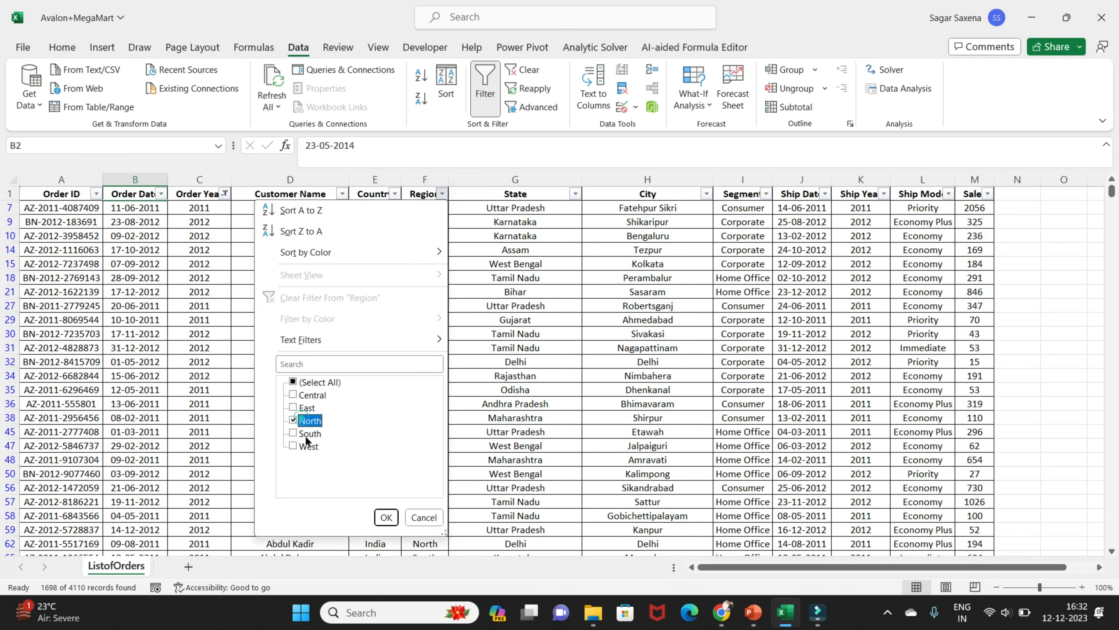
pyautogui.click(392, 515)
# Filter the State column to Andhra Pradesh, Chandigarh, Delhi, Haryana, Himachal Pradesh, and Jammu and Kashmir
pyautogui.click(576, 194)
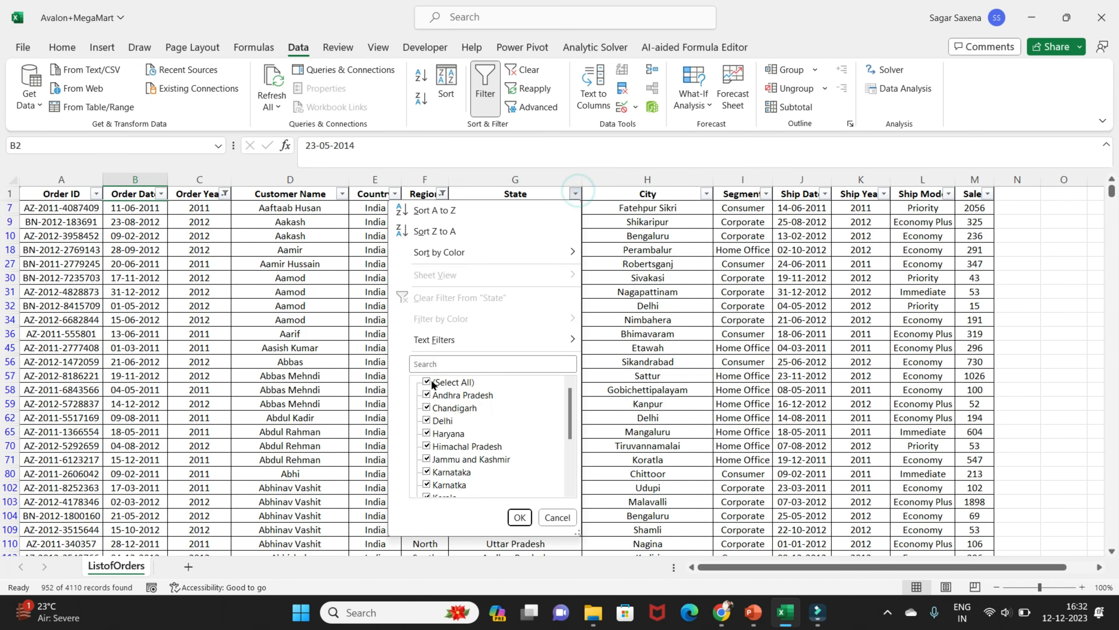
pyautogui.click(442, 382)
pyautogui.click(461, 386)
pyautogui.click(437, 380)
pyautogui.click(430, 382)
pyautogui.click(426, 394)
pyautogui.click(426, 407)
pyautogui.click(427, 420)
pyautogui.click(426, 432)
pyautogui.click(426, 445)
pyautogui.click(427, 458)
pyautogui.click(519, 517)
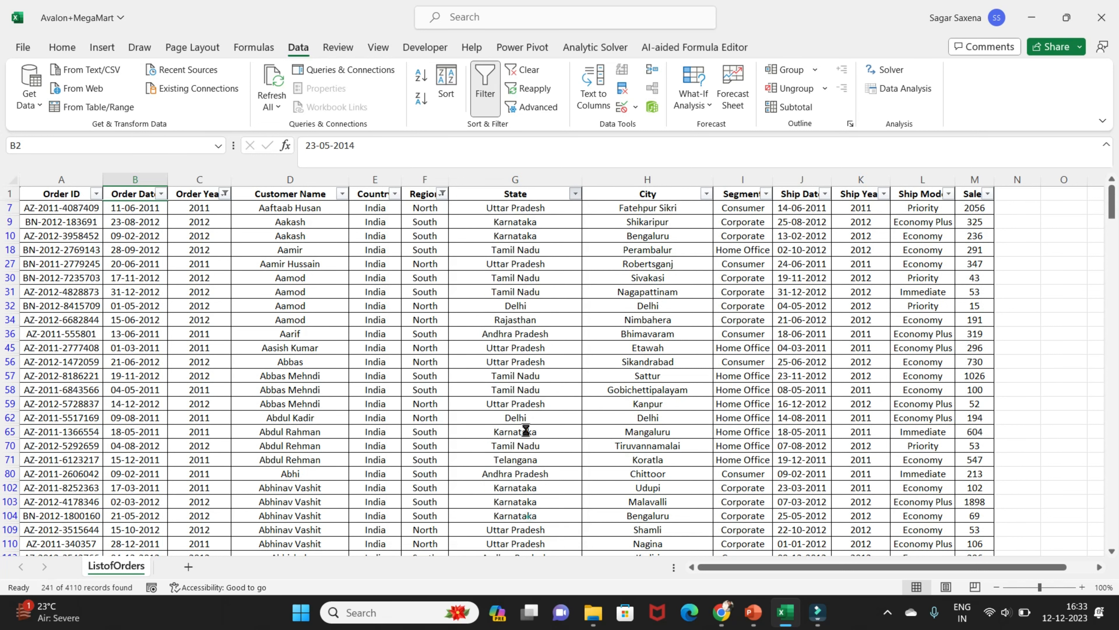
# In the City filter, deselect all cities and select Adoni, Amalapuram, Anantapur, Anantnag and Bahadurgarh
pyautogui.click(707, 194)
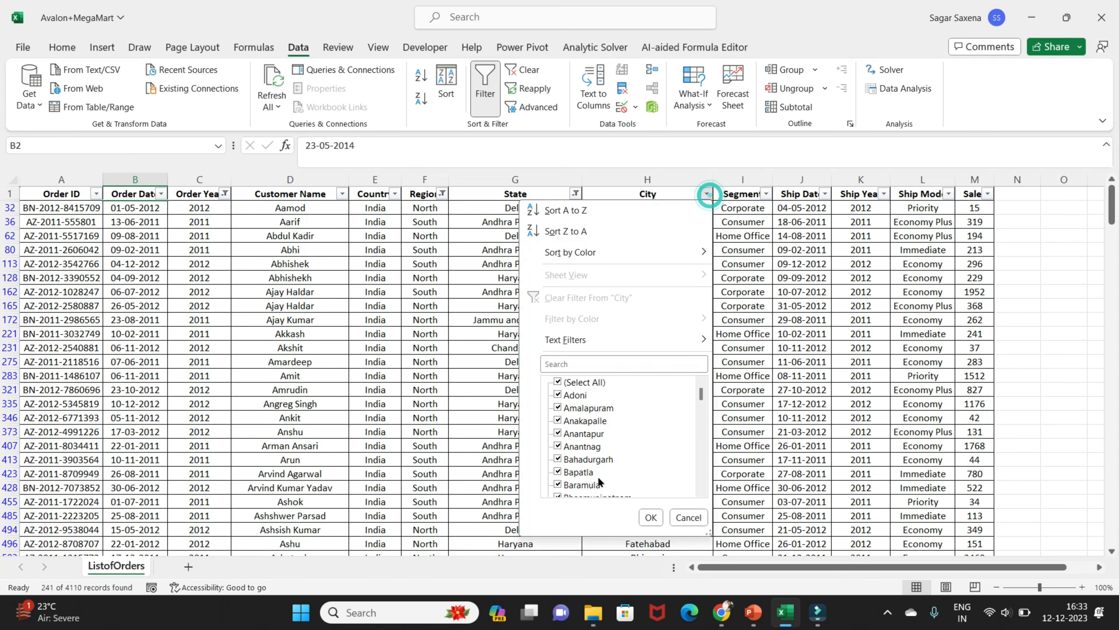
pyautogui.click(558, 382)
pyautogui.click(558, 395)
pyautogui.click(558, 408)
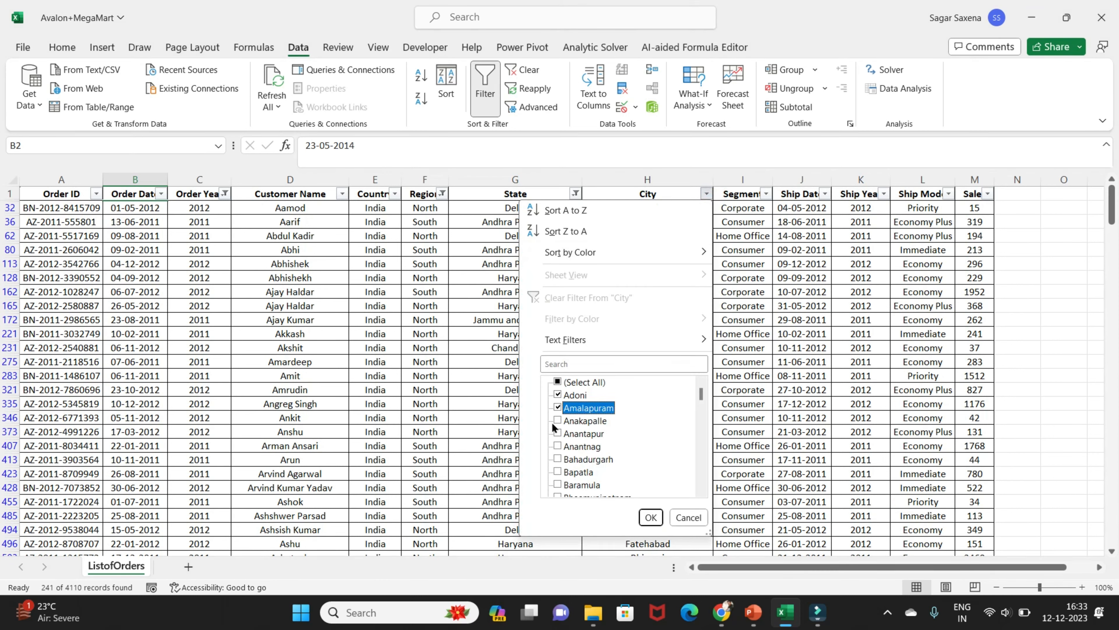
pyautogui.click(558, 421)
pyautogui.click(558, 433)
pyautogui.click(559, 446)
pyautogui.click(558, 458)
# Add Gooty, Gudur, Macherla, Machilipatnam and Mandapeta to the City filter selection
pyautogui.scroll(-2, 576, 459)
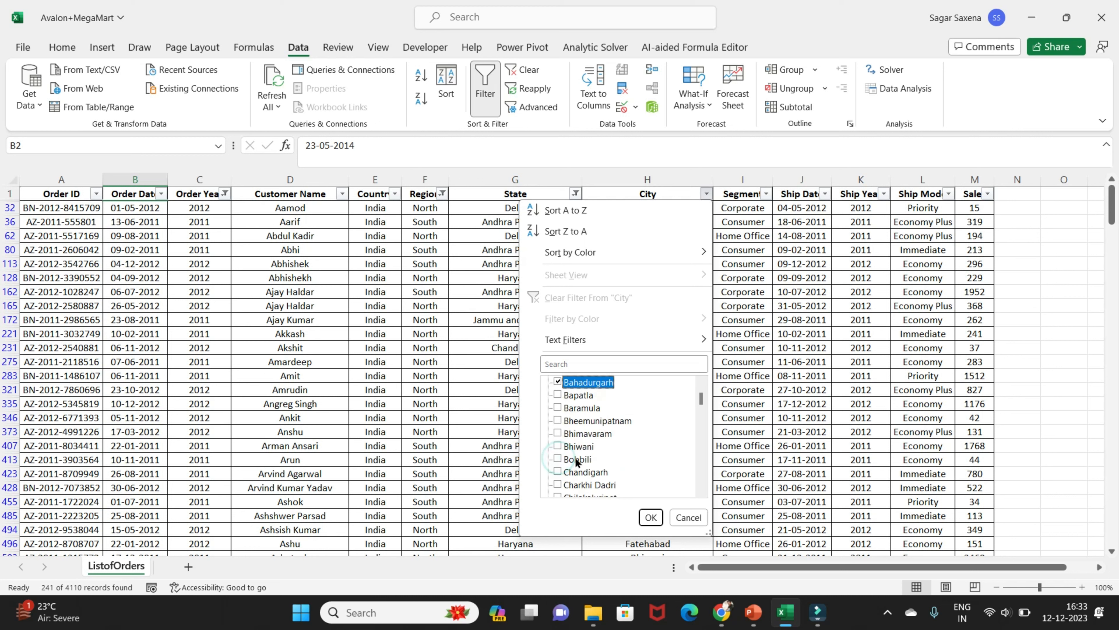
pyautogui.scroll(-4, 575, 459)
pyautogui.click(575, 460)
pyautogui.click(577, 483)
pyautogui.scroll(-6, 614, 445)
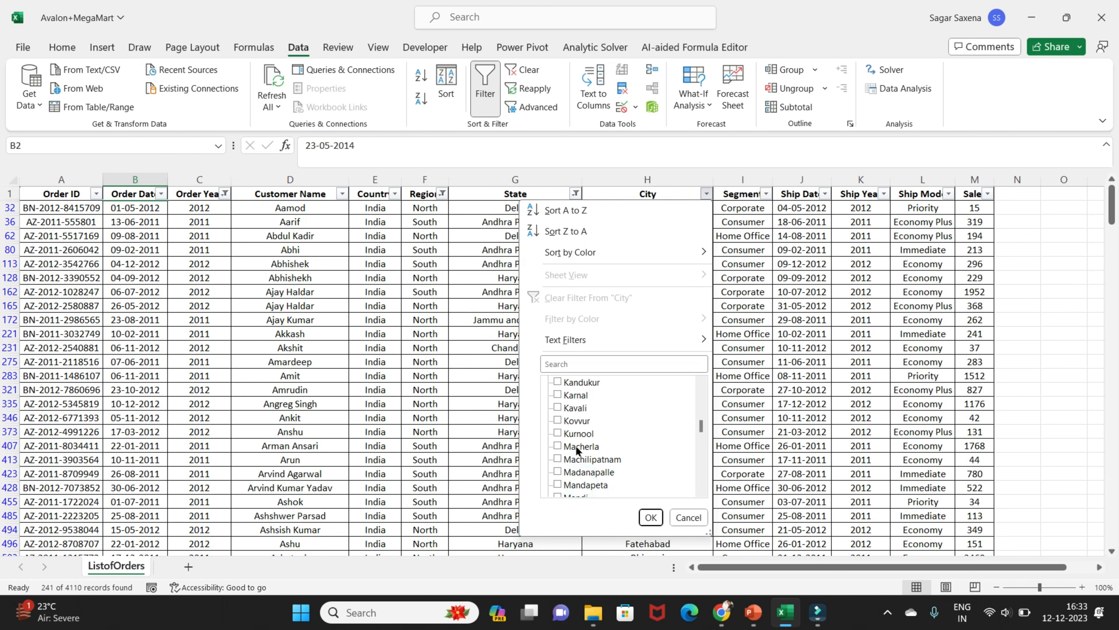
pyautogui.click(575, 447)
pyautogui.click(574, 460)
pyautogui.click(573, 484)
pyautogui.scroll(-6, 603, 461)
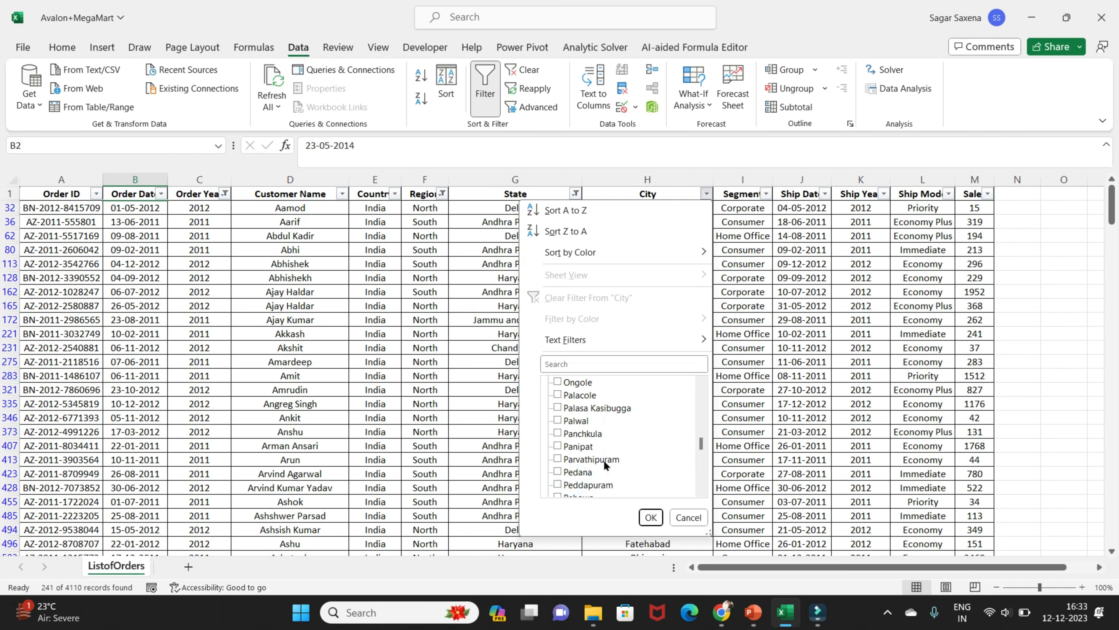
# Also select Parvathipuram, Pedana, Peddapuram, Samalkot, Sattenapalle, Uravakonda, Venkatagiri, Yamunanagar and Yemmiganur, and apply the City filter
pyautogui.click(603, 461)
pyautogui.click(583, 485)
pyautogui.scroll(-6, 607, 462)
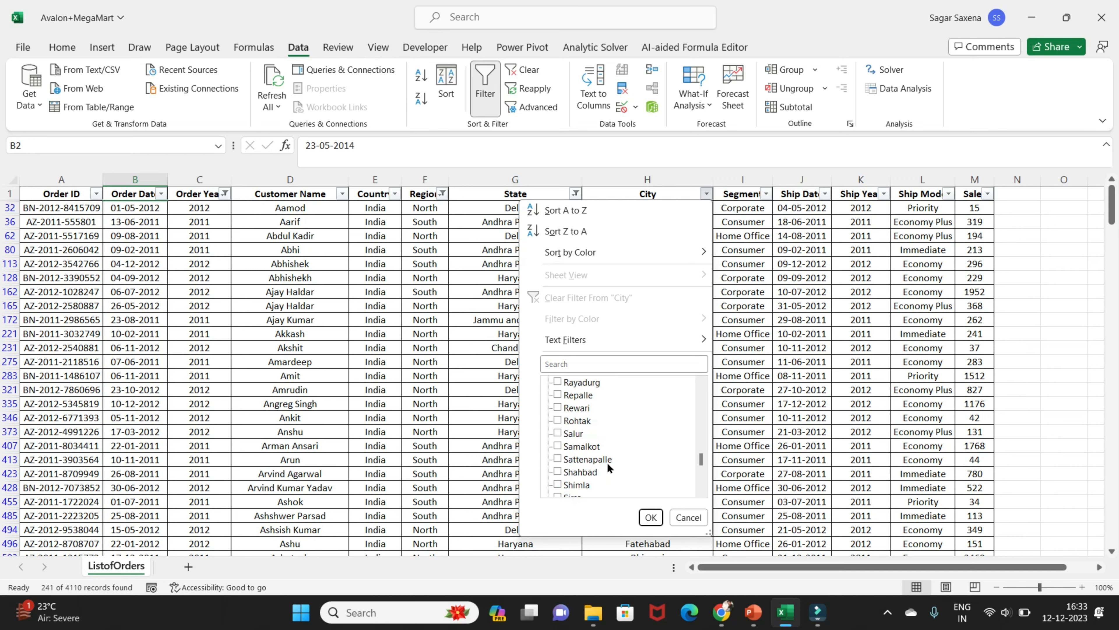
pyautogui.click(591, 461)
pyautogui.scroll(-6, 585, 471)
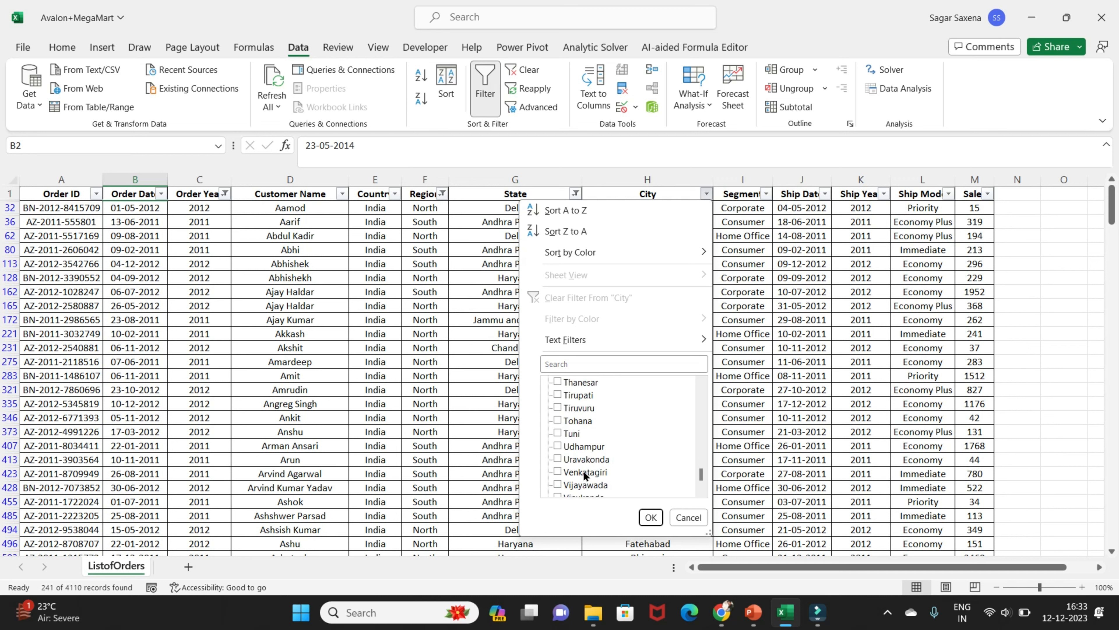
pyautogui.click(583, 470)
pyautogui.click(594, 460)
pyautogui.scroll(-2, 617, 463)
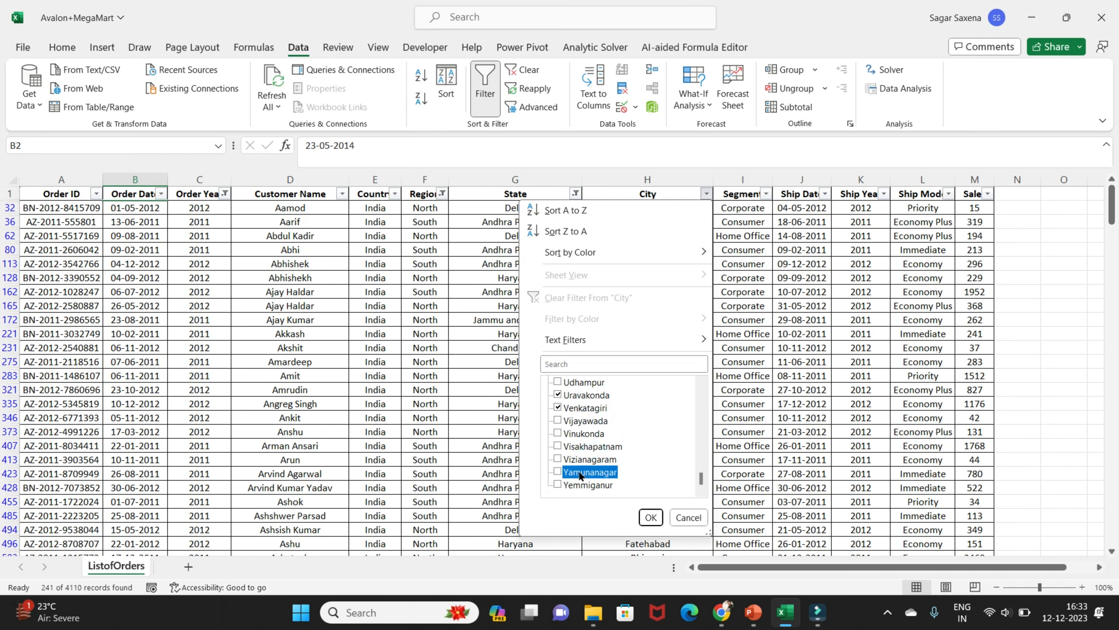
pyautogui.click(650, 517)
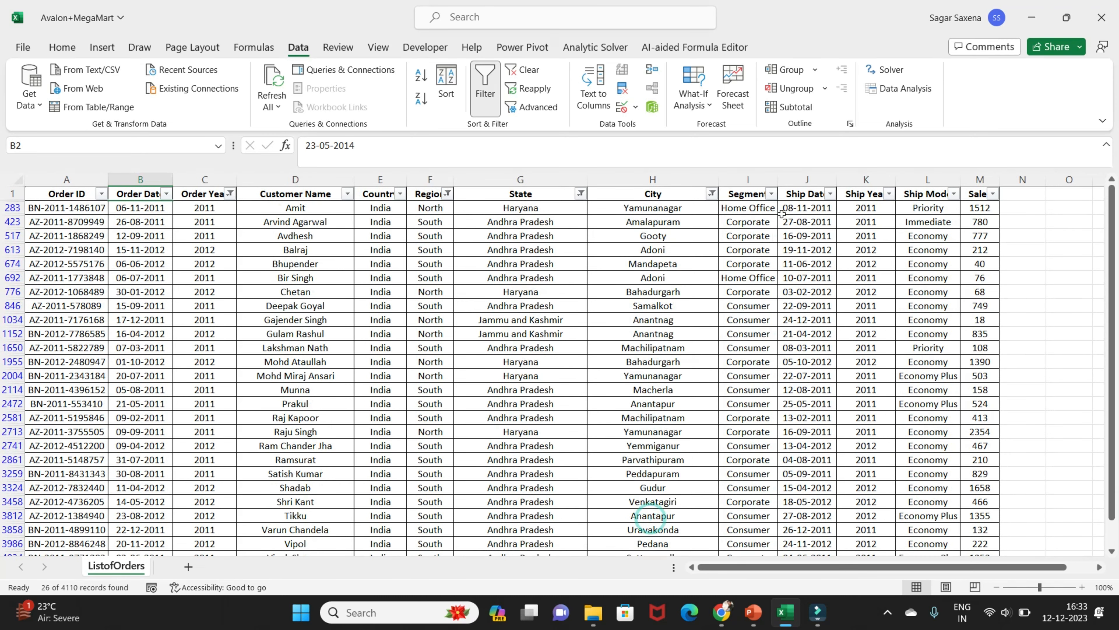
# Filter the Segment column to show only Consumer orders
pyautogui.click(771, 194)
pyautogui.click(622, 382)
pyautogui.click(634, 394)
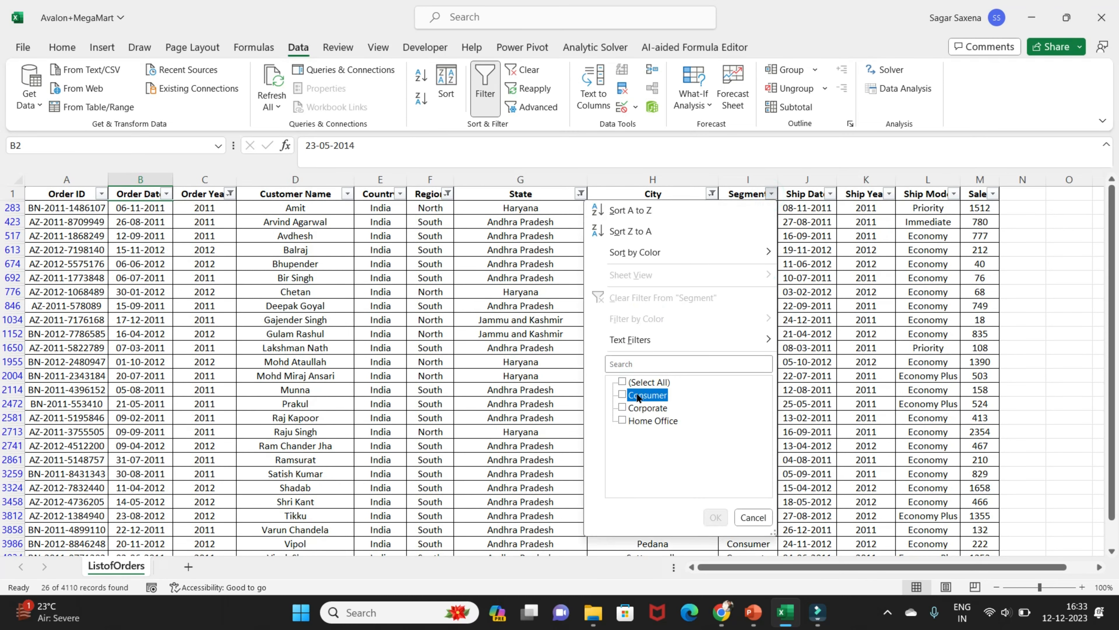
pyautogui.click(715, 517)
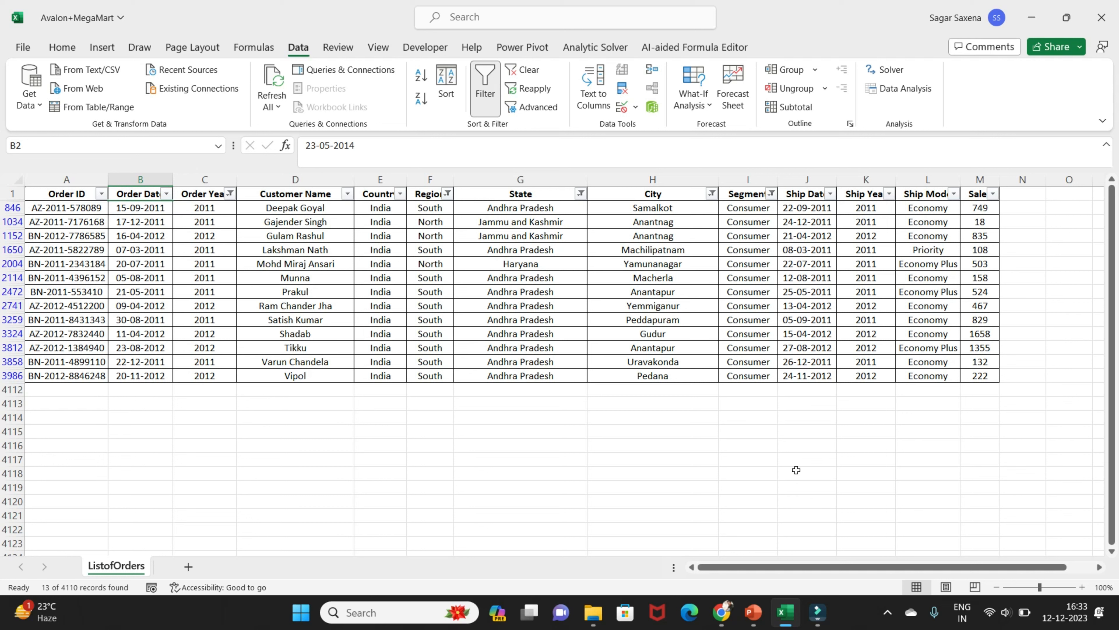
# Select all segments again to remove the restriction on the Segment column
pyautogui.click(772, 195)
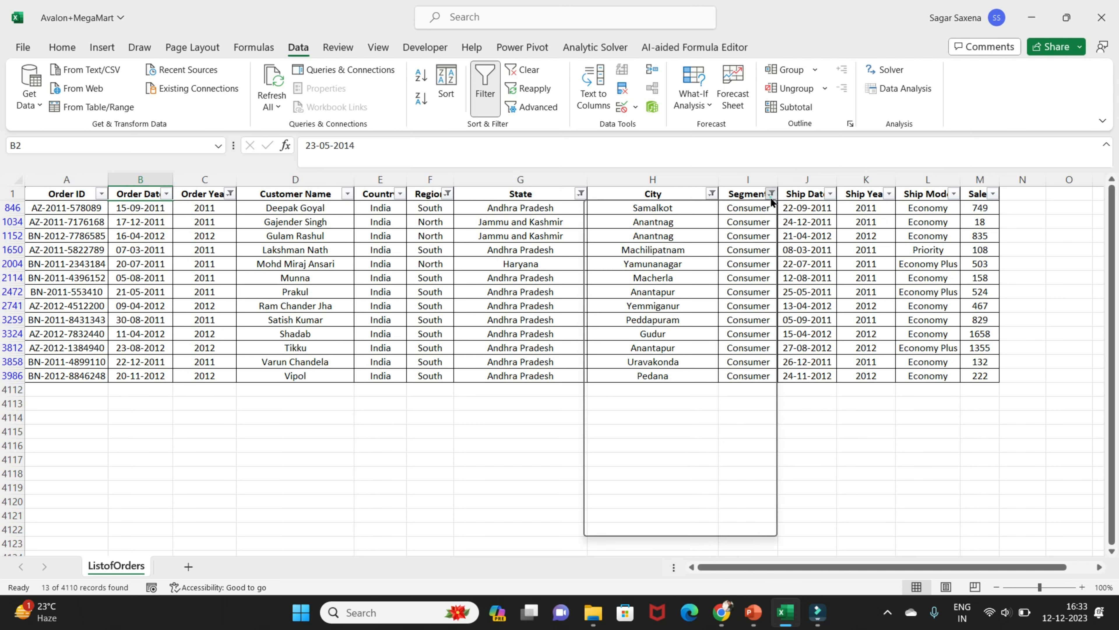
pyautogui.click(635, 381)
pyautogui.click(716, 517)
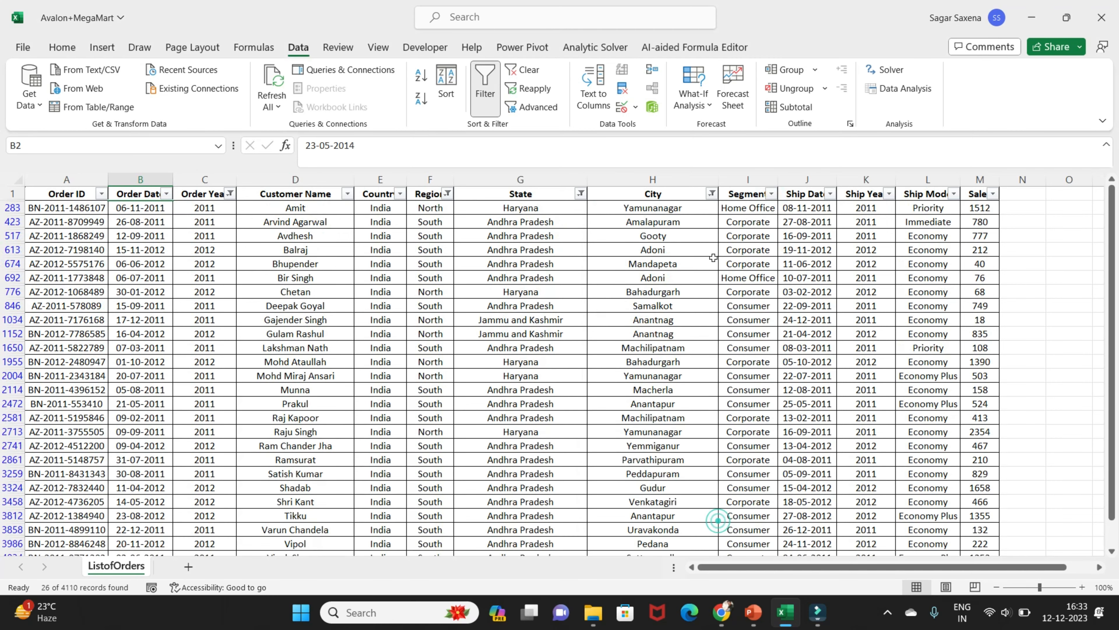
# Select all values again in the City filter and the State filter to remove both restrictions
pyautogui.click(712, 193)
pyautogui.click(582, 381)
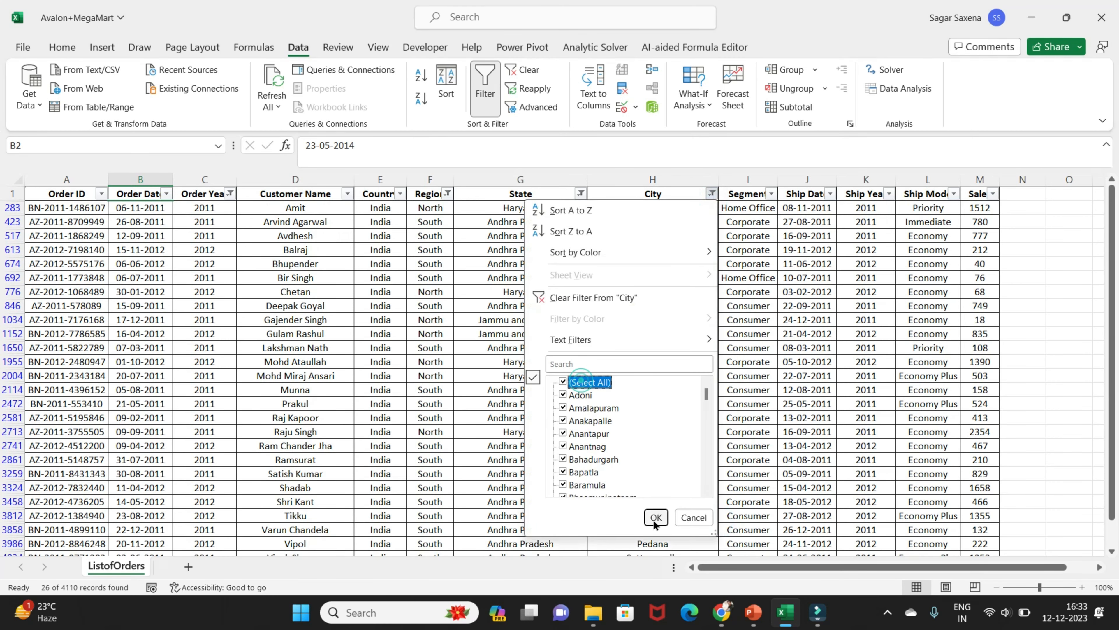
pyautogui.click(656, 518)
pyautogui.click(575, 193)
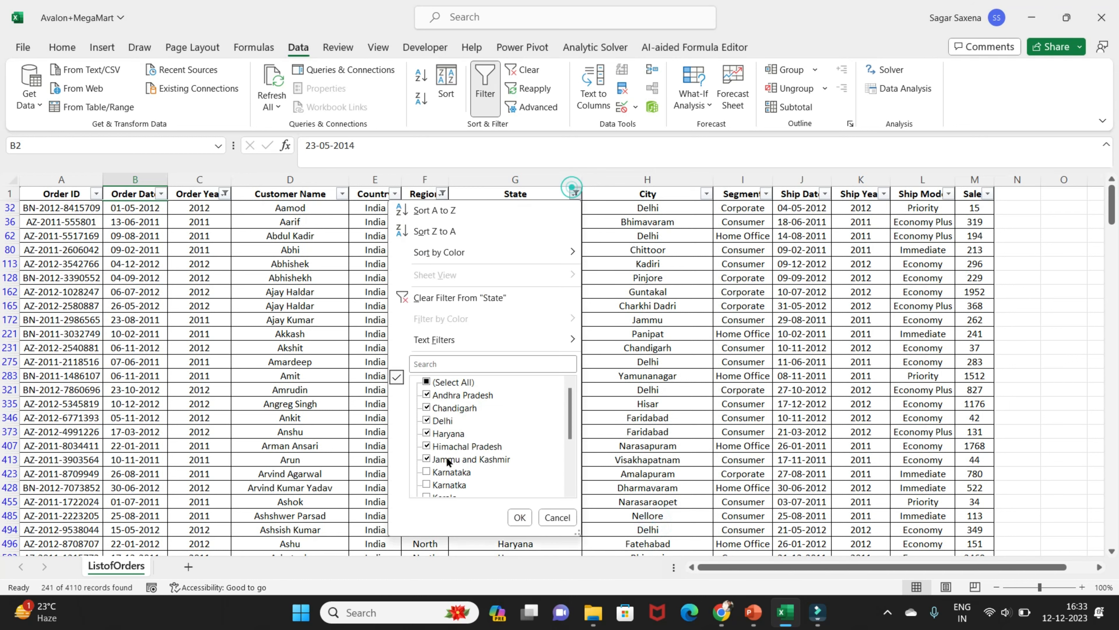
pyautogui.click(446, 383)
pyautogui.click(513, 518)
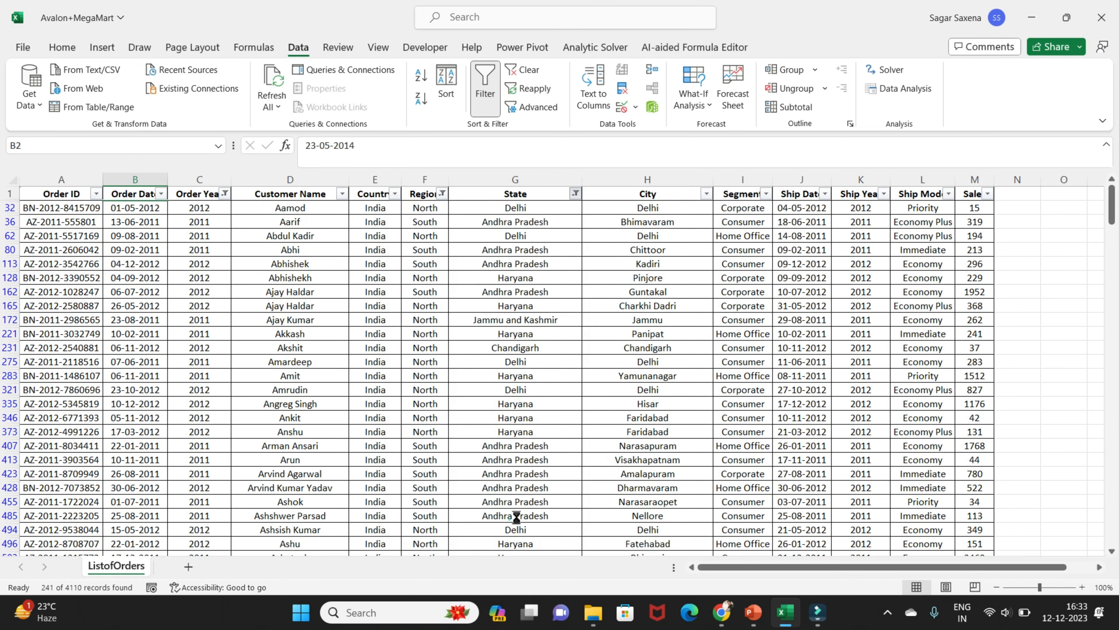
# Select all values again in the Region filter and the Order Year filter so neither column is restricted
pyautogui.click(441, 194)
pyautogui.click(330, 382)
pyautogui.click(385, 517)
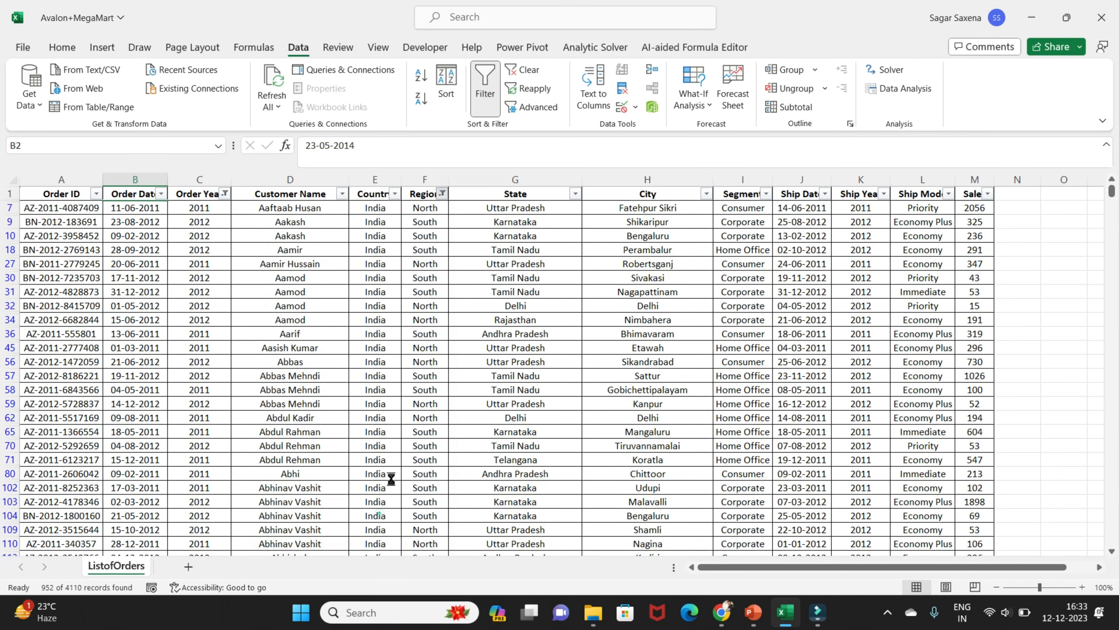
pyautogui.click(224, 194)
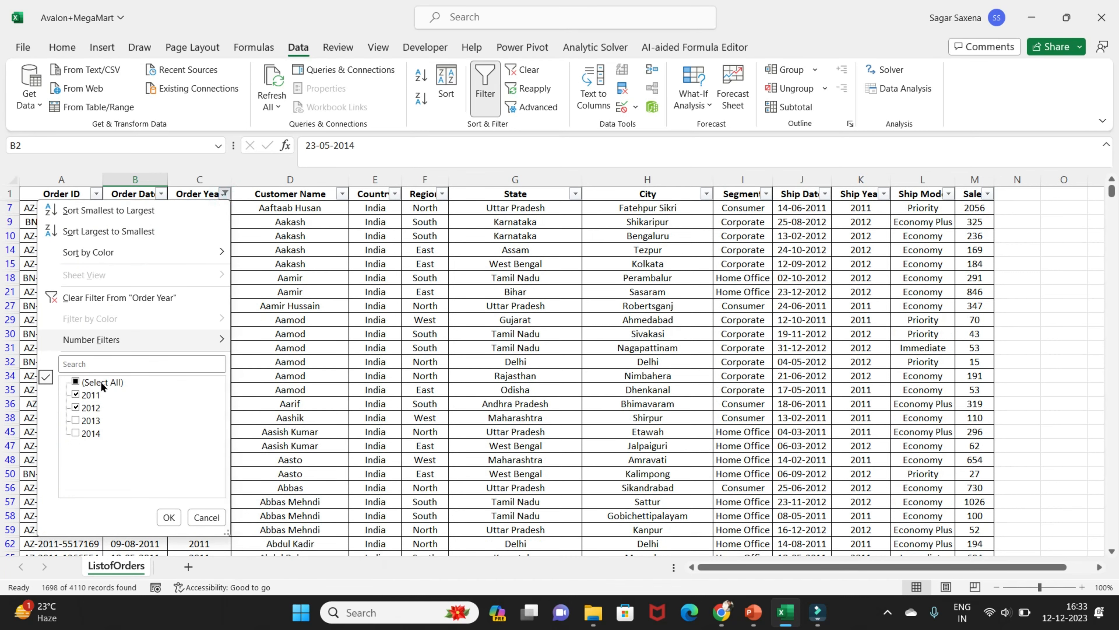
pyautogui.click(93, 394)
pyautogui.click(76, 381)
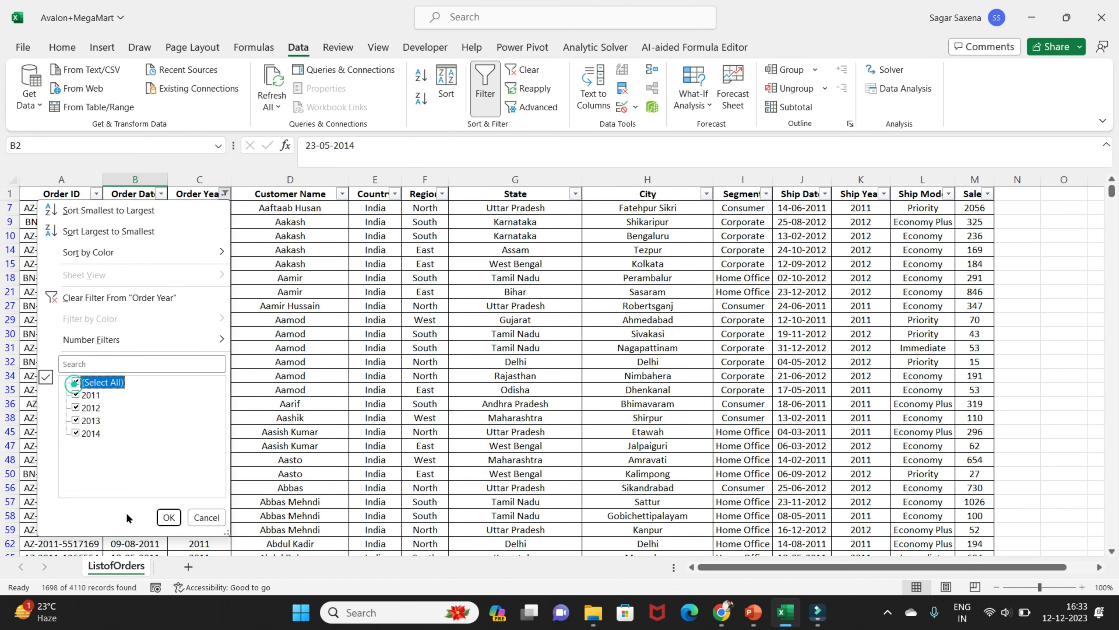
pyautogui.click(168, 517)
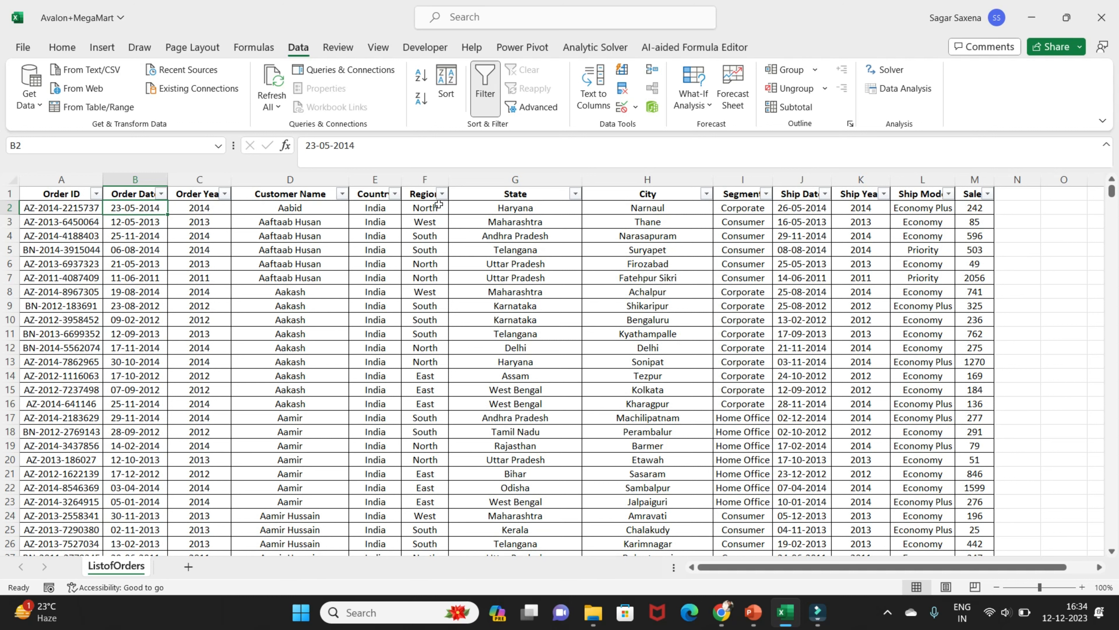
# Copy the Region and State header cells to P1:Q1, beside the order list
pyautogui.moveTo(421, 195); pyautogui.dragTo(515, 194)
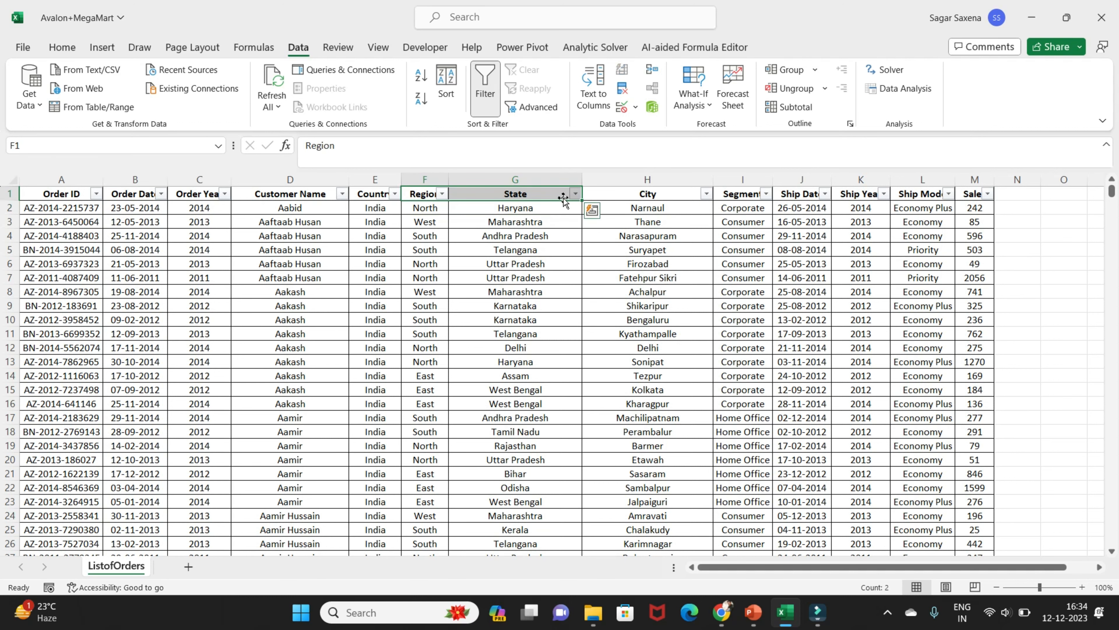
pyautogui.hotkey('ctrl', 'c')
pyautogui.hscroll(1, 815, 573)
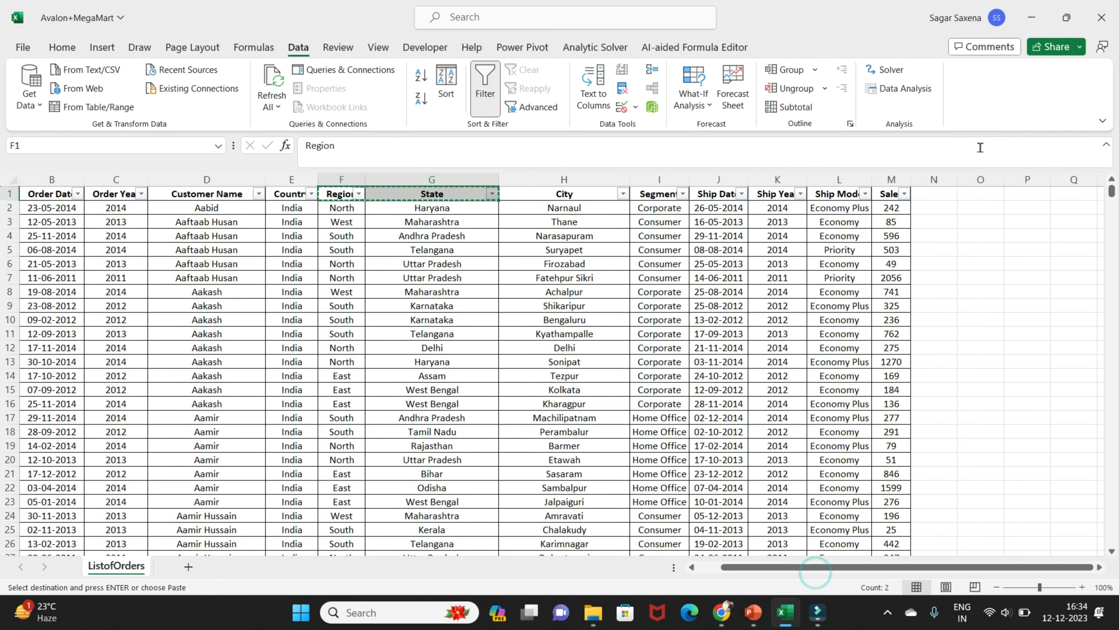
pyautogui.click(1010, 195)
pyautogui.hotkey('ctrl', 'v')
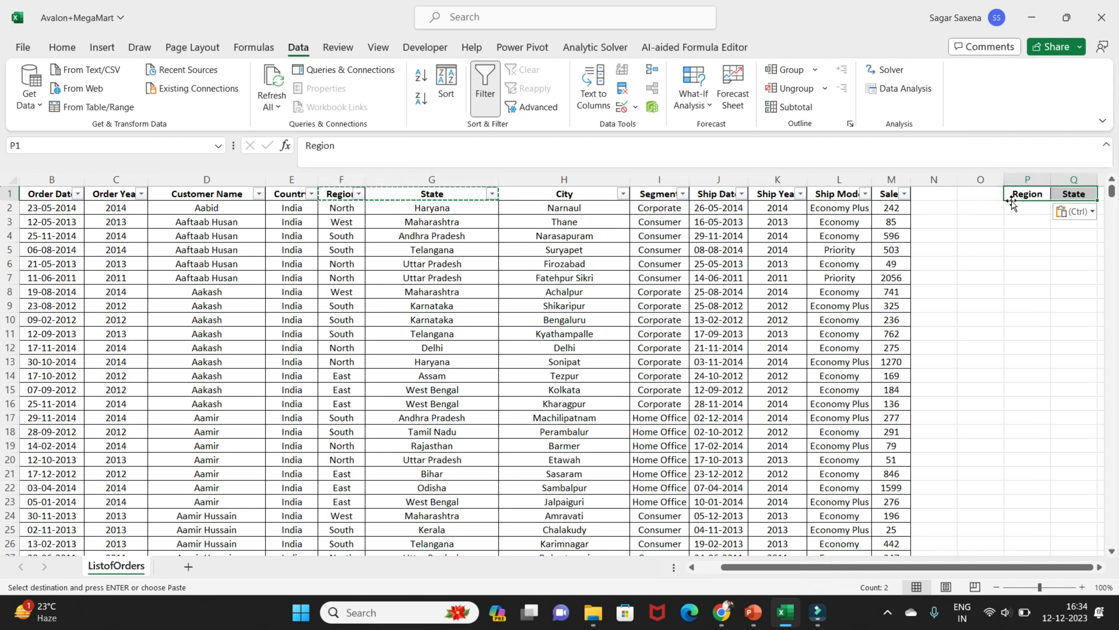
# Copy the Segment header cell to R1, next to the copied State header
pyautogui.click(659, 194)
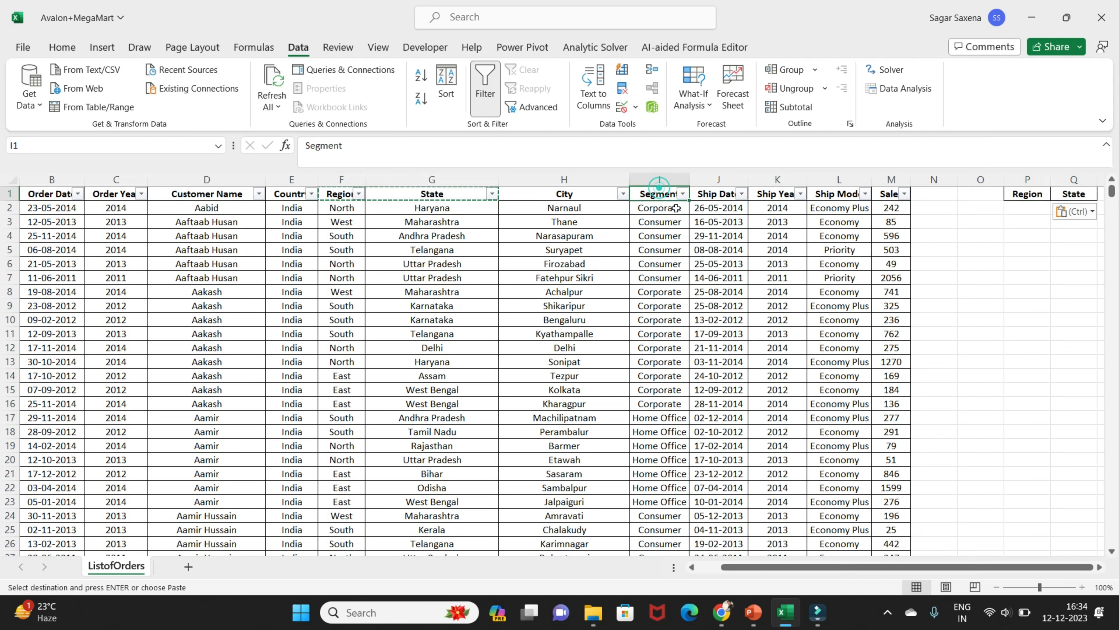
pyautogui.hotkey('ctrl', 'c')
pyautogui.click(1079, 569)
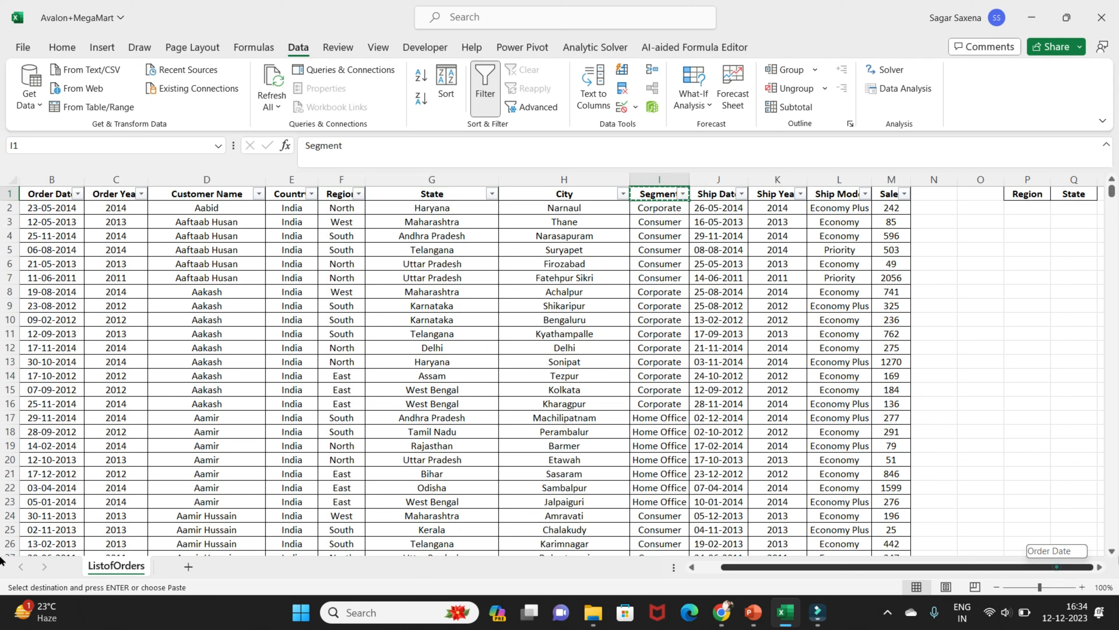
pyautogui.click(1065, 213)
pyautogui.press('Right')
pyautogui.press('Up')
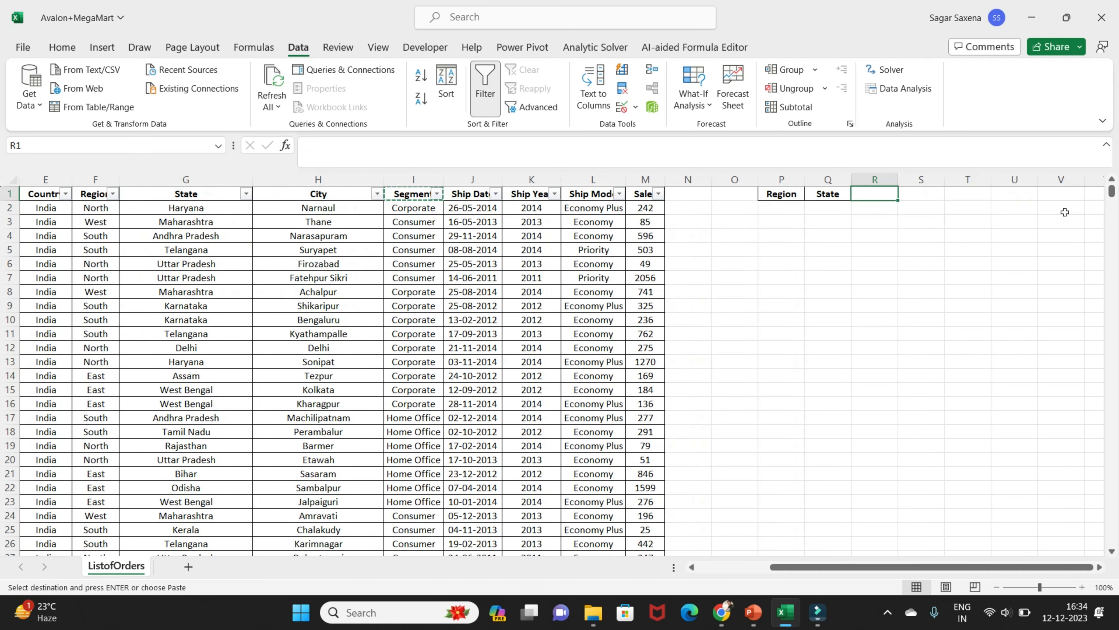
pyautogui.hotkey('ctrl', 'v')
pyautogui.press('Right')
pyautogui.press('Left')
pyautogui.press('Left')
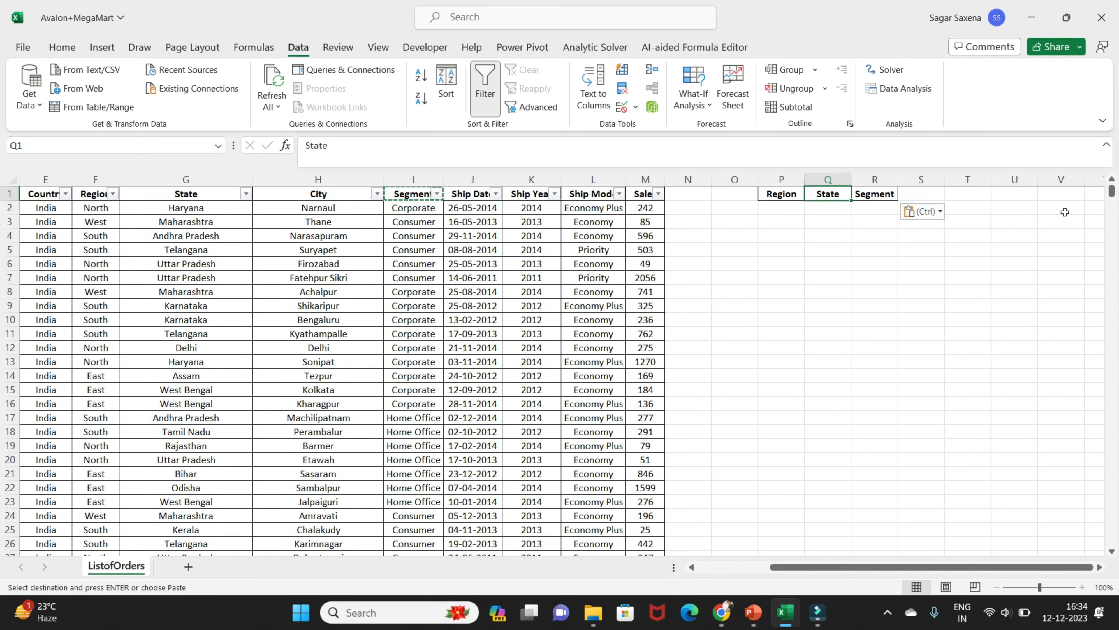
pyautogui.press('Left')
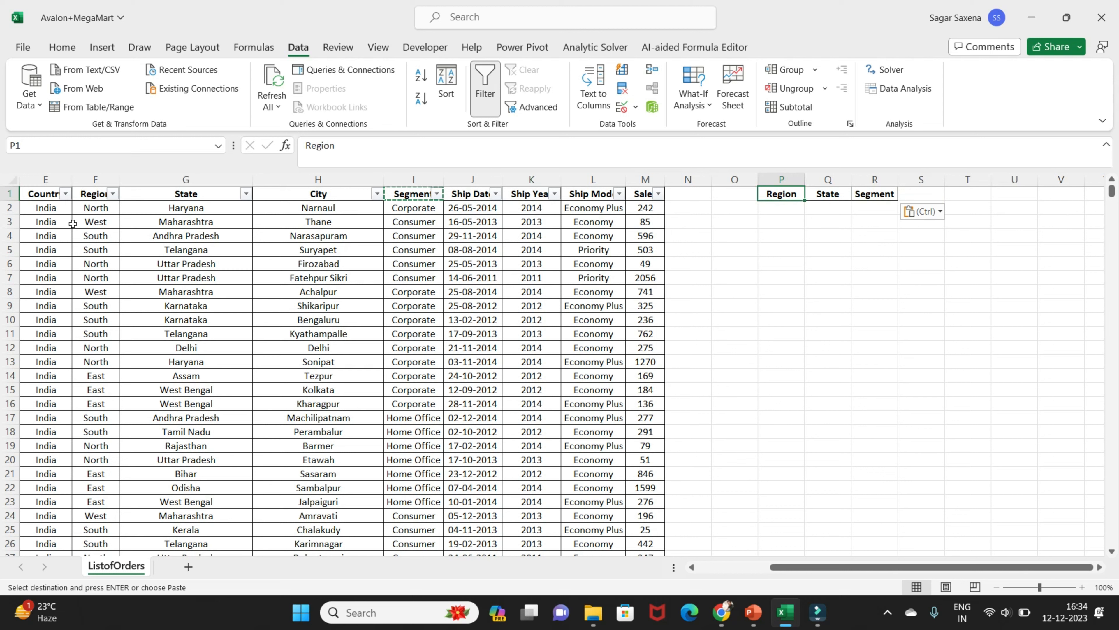
# Fill the criteria row with values copied from the list: North in P2, Uttar Pradesh in Q2 and Corporate in R2
pyautogui.click(94, 207)
pyautogui.hotkey('ctrl', 'c')
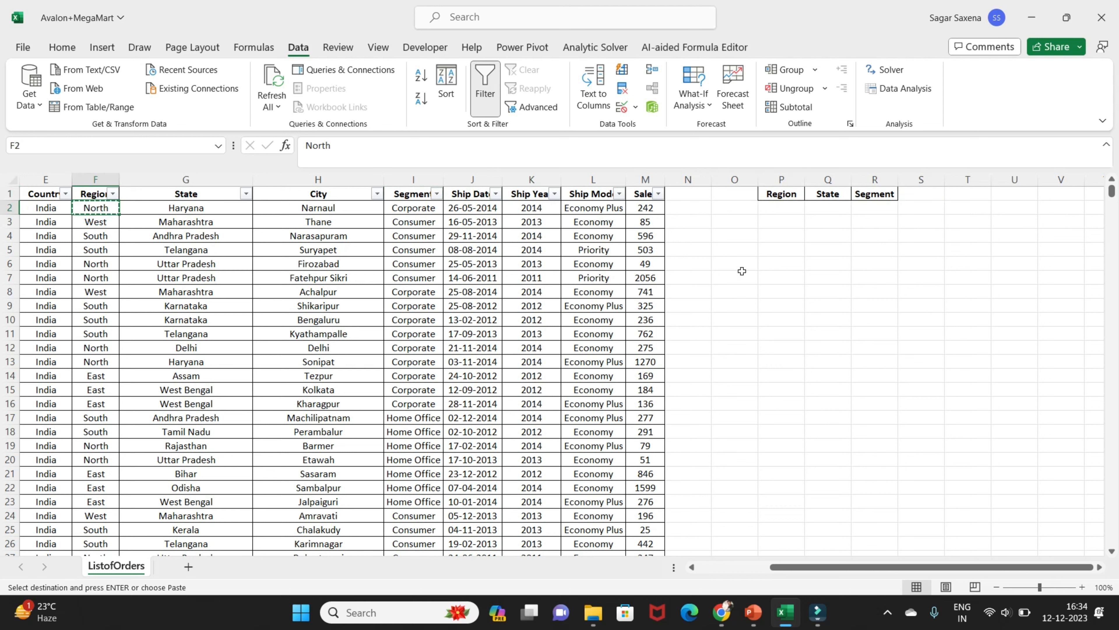
pyautogui.click(786, 204)
pyautogui.hotkey('ctrl', 'v')
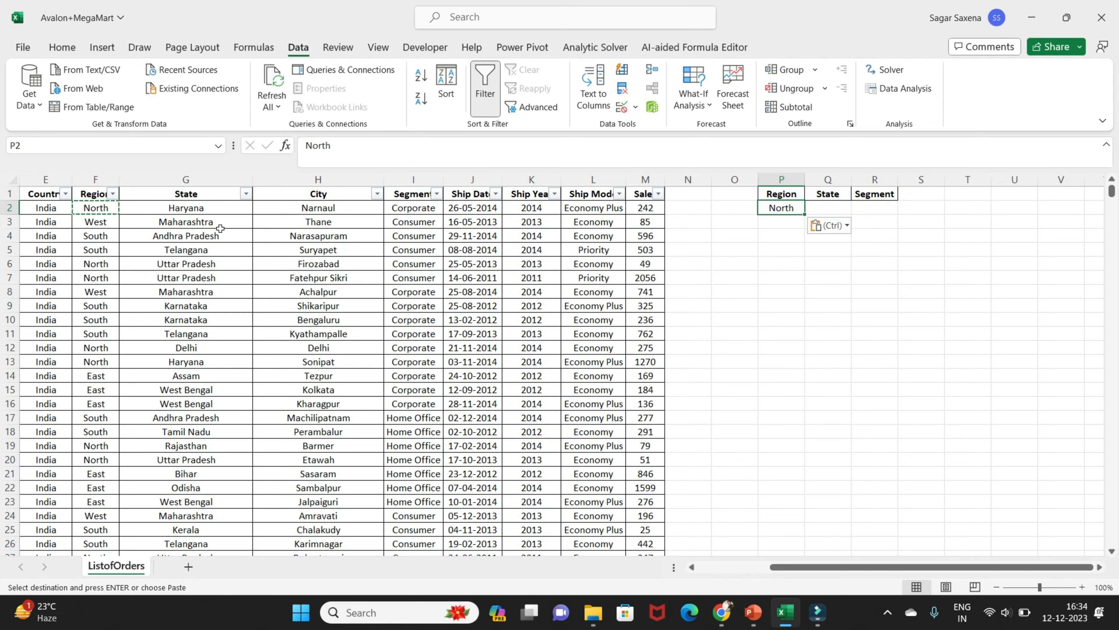
pyautogui.click(211, 265)
pyautogui.hotkey('ctrl', 'c')
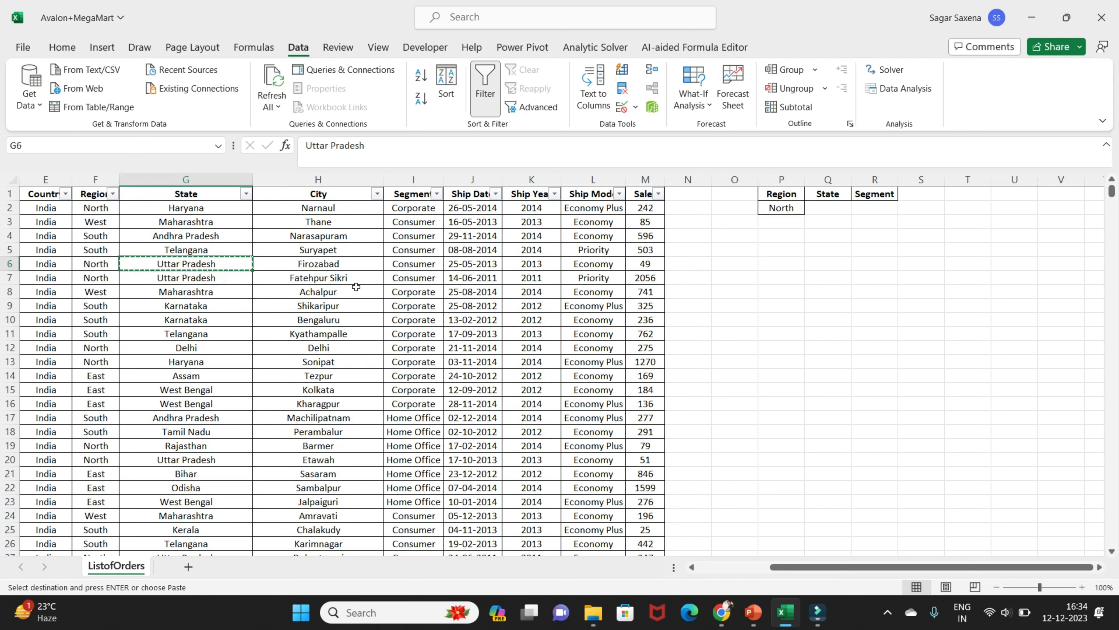
pyautogui.click(843, 209)
pyautogui.hotkey('ctrl', 'v')
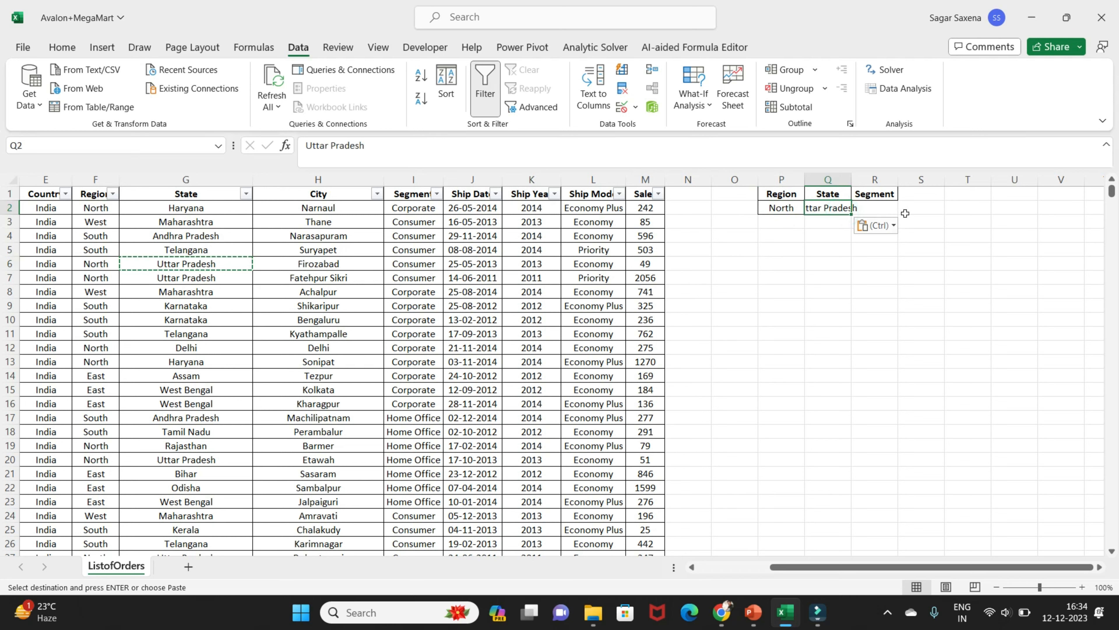
pyautogui.click(414, 207)
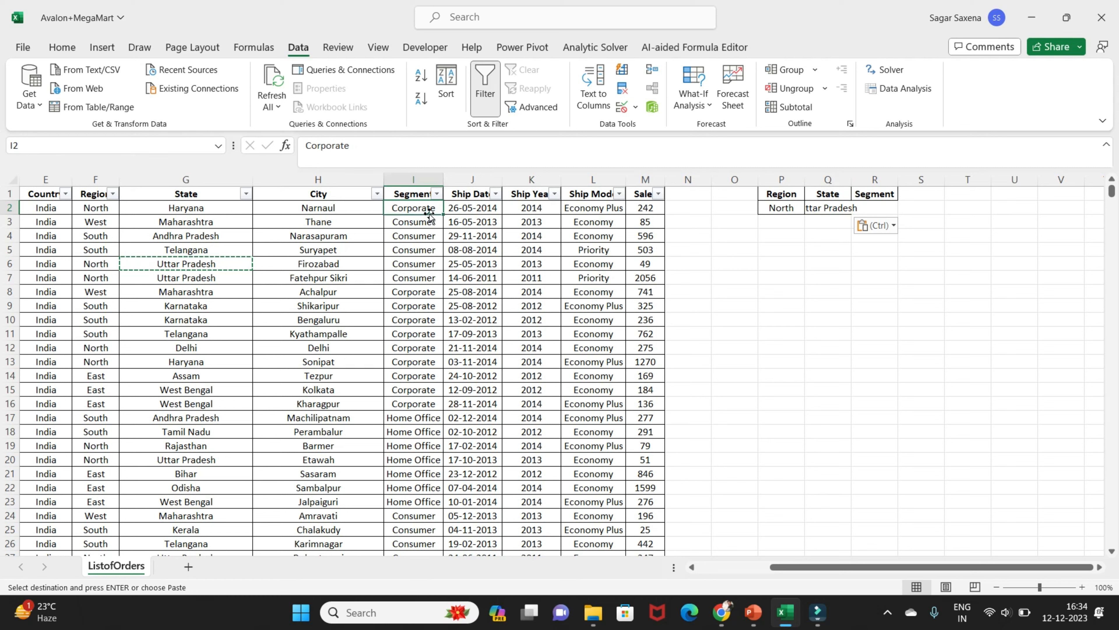
pyautogui.hotkey('ctrl', 'c')
pyautogui.click(877, 208)
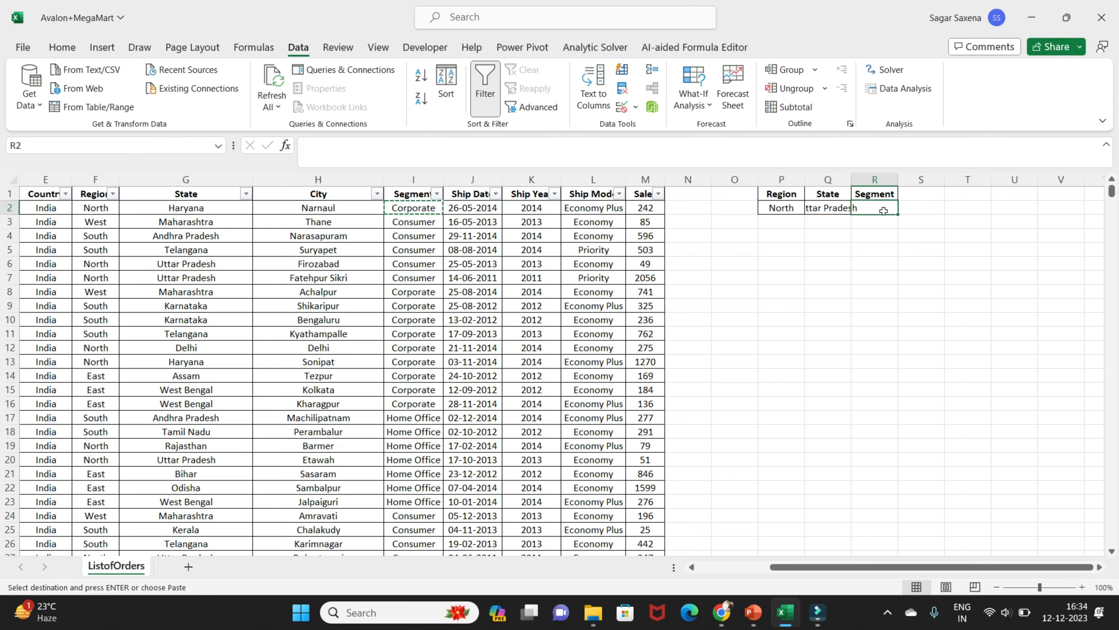
pyautogui.hotkey('ctrl', 'v')
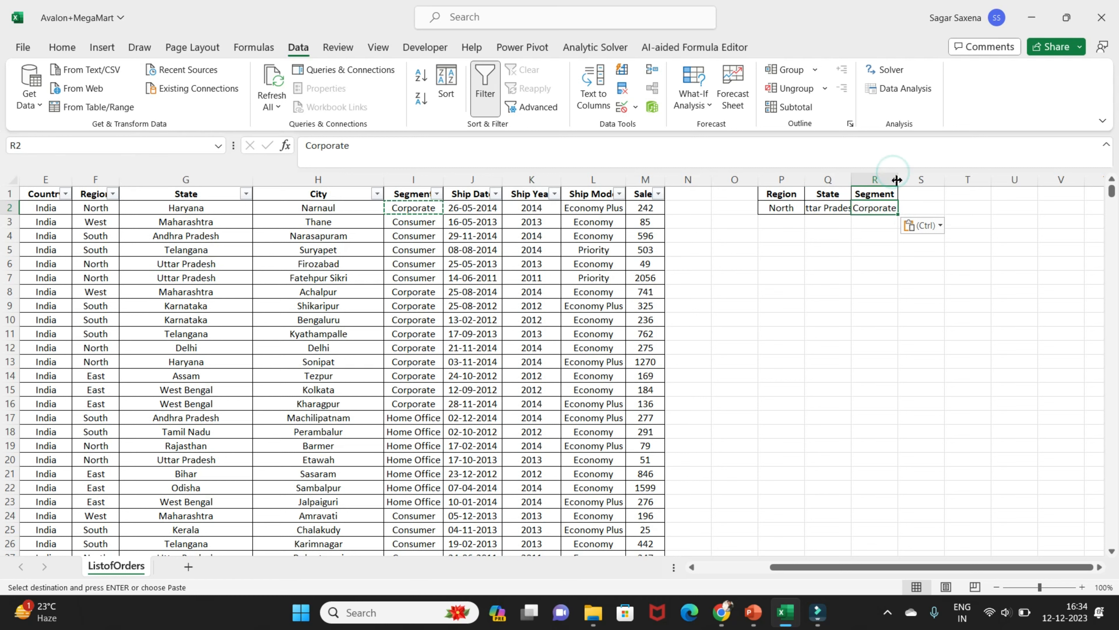
# Widen columns P, Q and R to fit their entries, and select the criteria block P1:R2
pyautogui.moveTo(898, 179); pyautogui.dragTo(925, 178)
pyautogui.moveTo(852, 180); pyautogui.dragTo(889, 178)
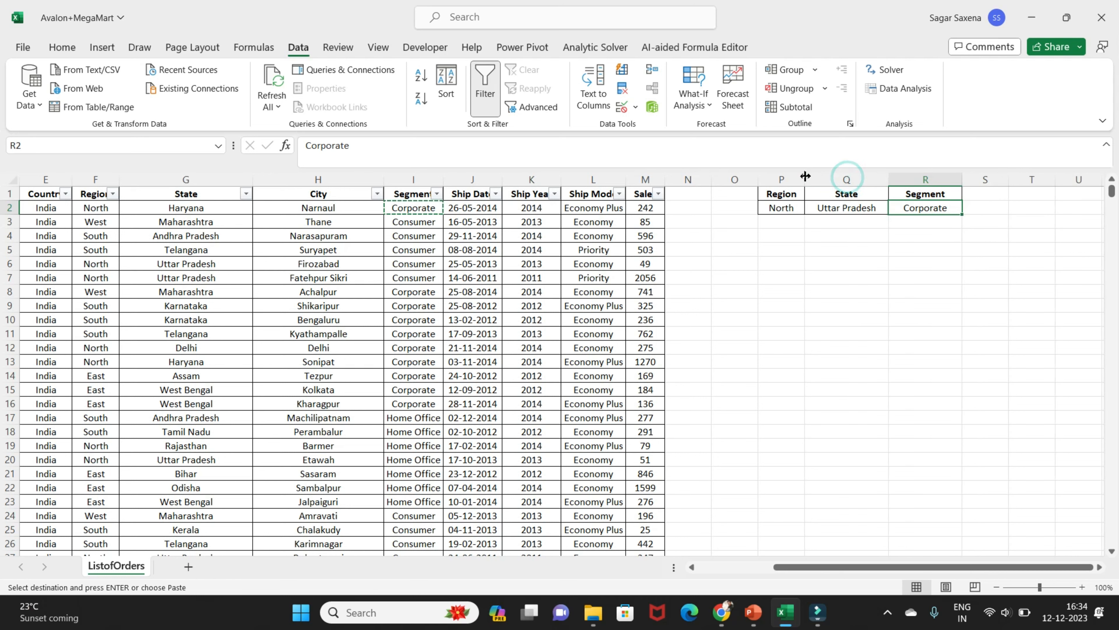
pyautogui.moveTo(805, 179); pyautogui.dragTo(842, 179)
pyautogui.click(817, 236)
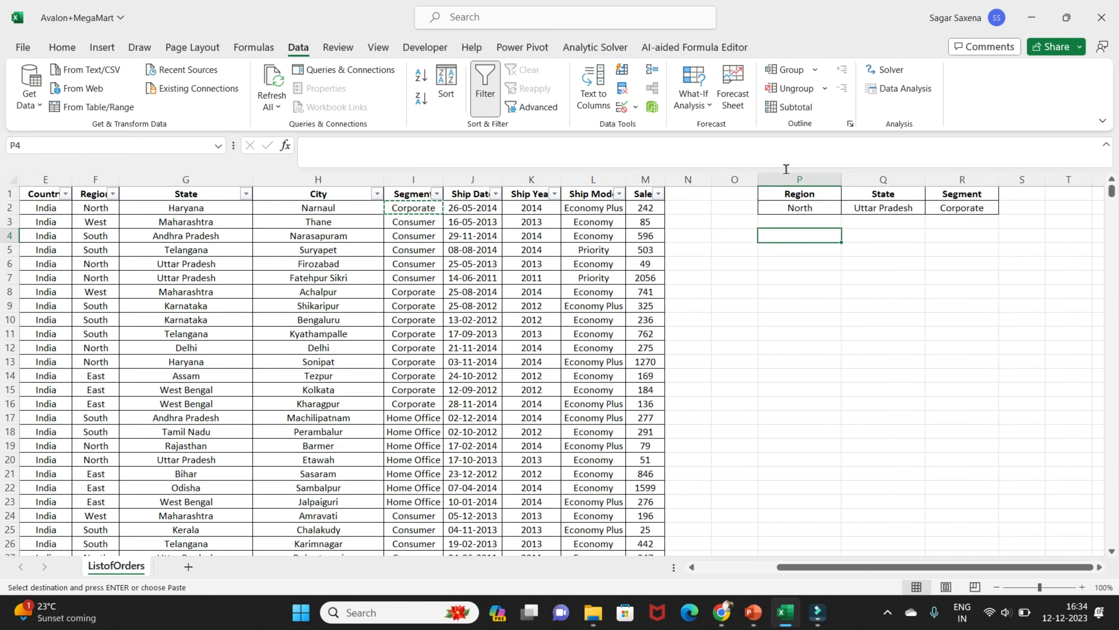
pyautogui.moveTo(824, 197); pyautogui.dragTo(978, 207)
# Filter the Segment column of the order list to show only Corporate orders
pyautogui.moveTo(834, 568); pyautogui.dragTo(736, 571)
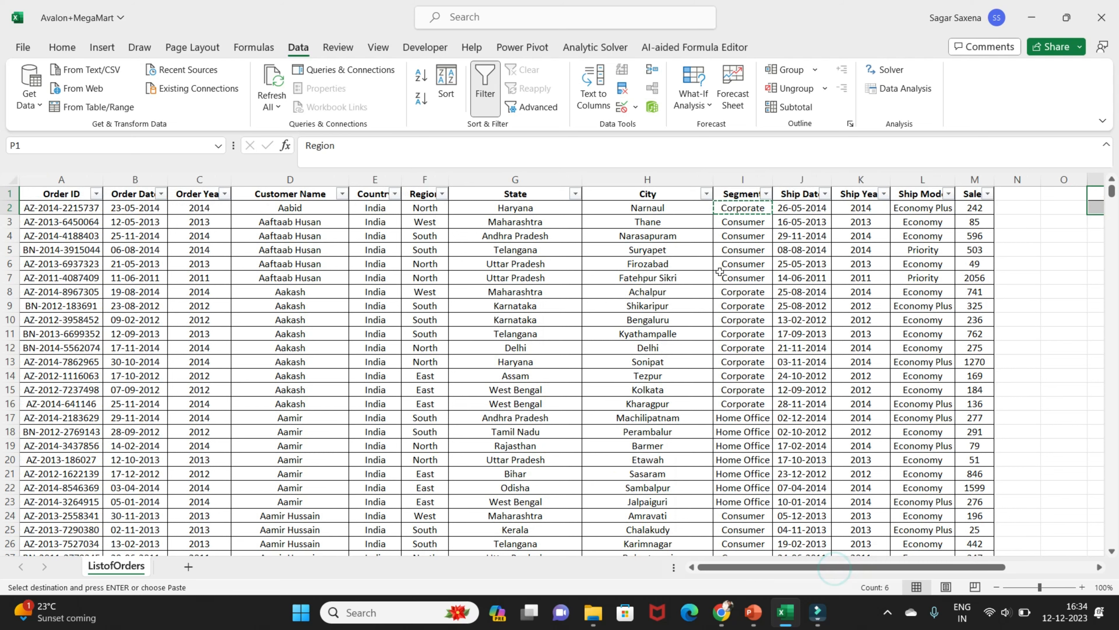
pyautogui.click(766, 194)
pyautogui.click(639, 381)
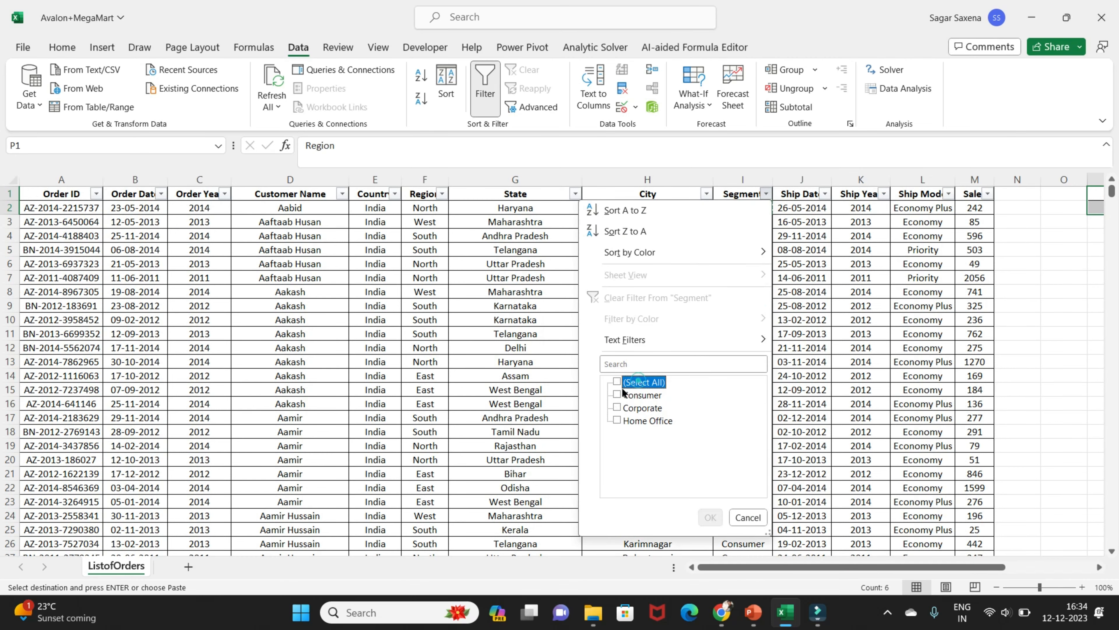
pyautogui.click(618, 407)
pyautogui.click(710, 517)
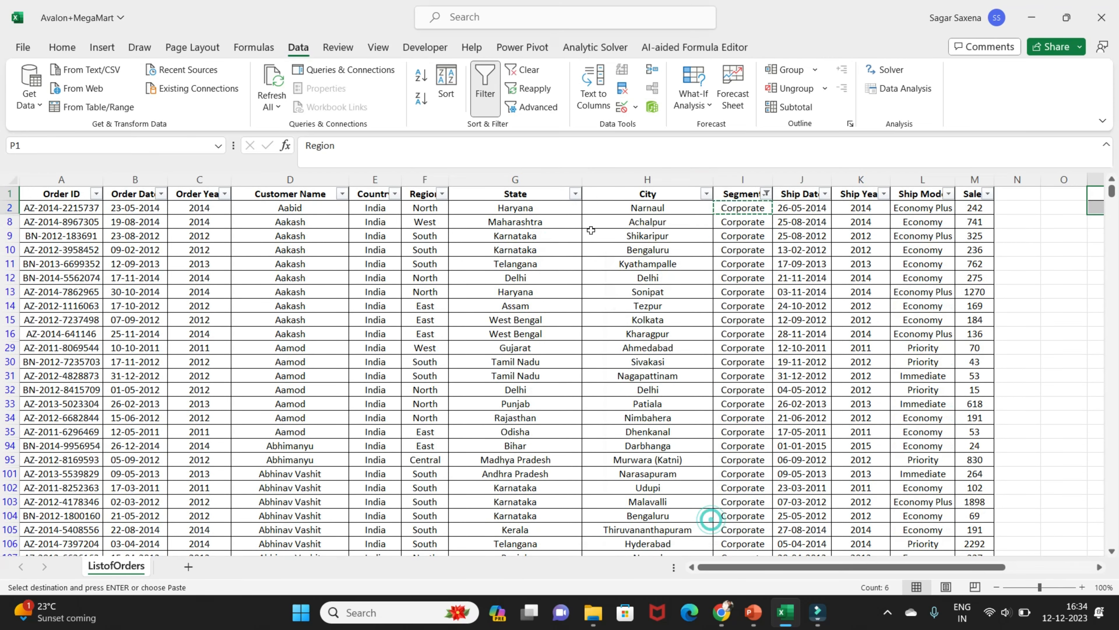
# Filter the State column to Uttar Pradesh only, searching the filter values for "uttar"
pyautogui.click(575, 193)
pyautogui.click(450, 381)
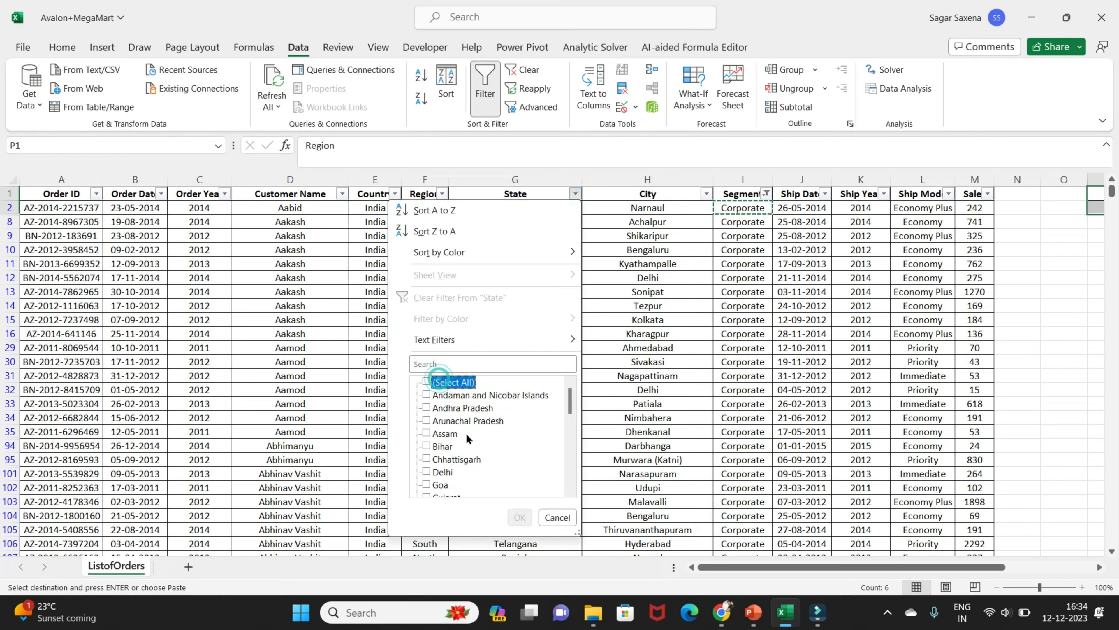
pyautogui.click(489, 363)
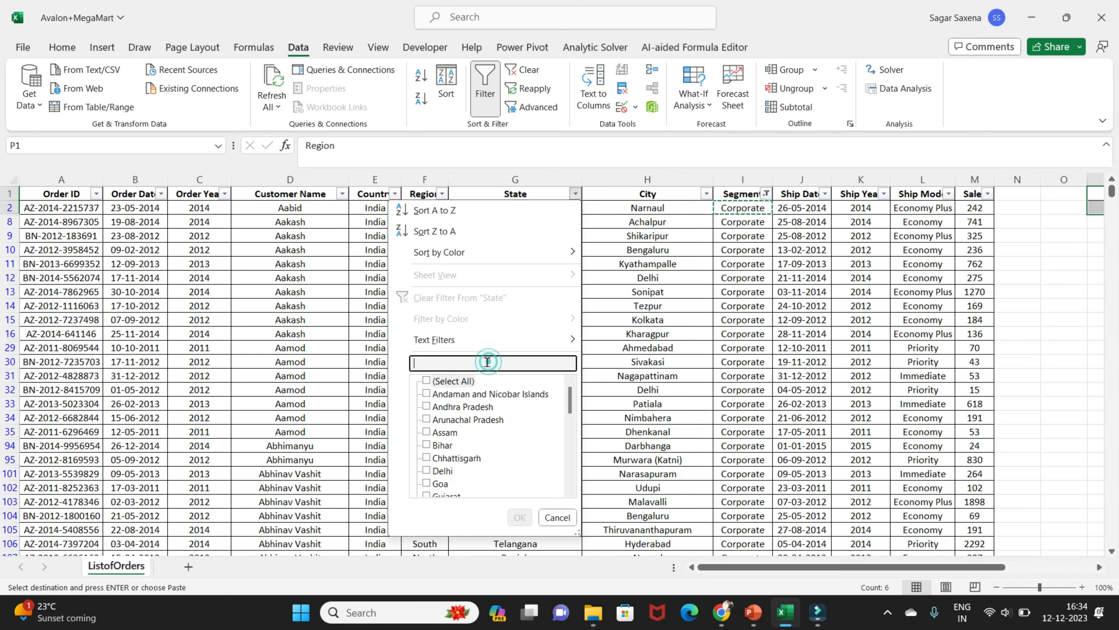
pyautogui.write('uttar')
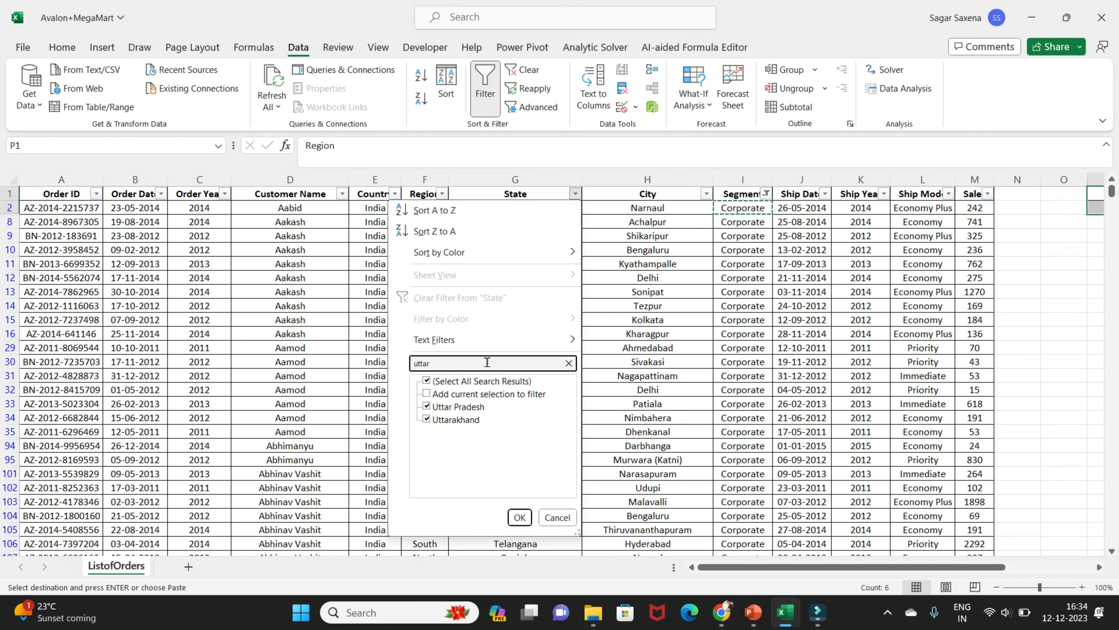
pyautogui.click(426, 381)
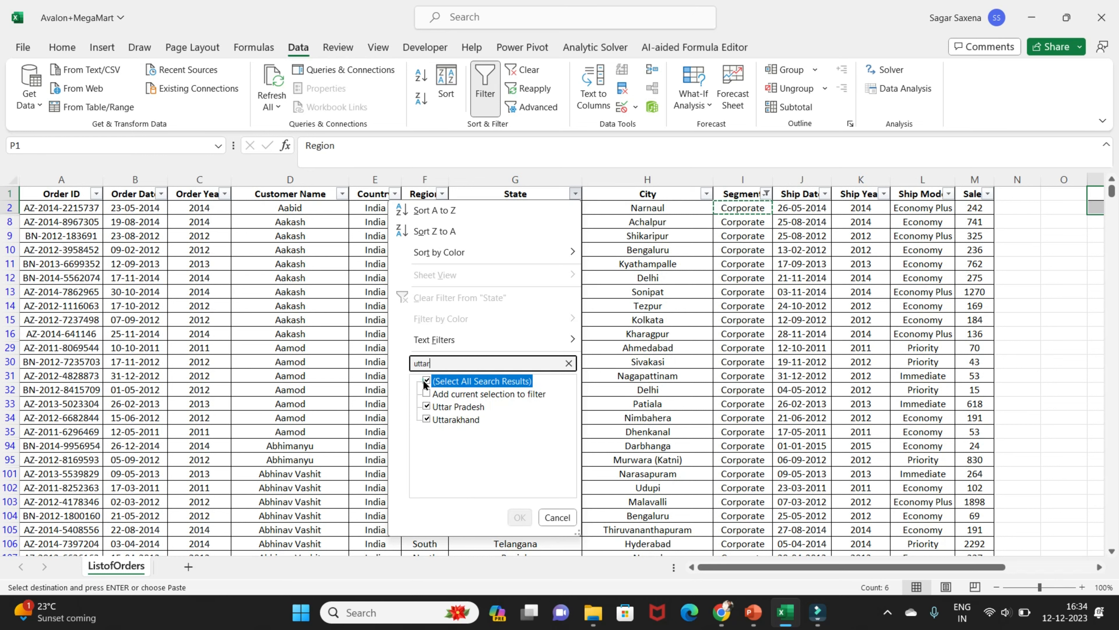
pyautogui.click(426, 406)
pyautogui.click(521, 516)
# Check which regions the Region filter offers, keep them all selected, and look through the filtered orders
pyautogui.click(442, 194)
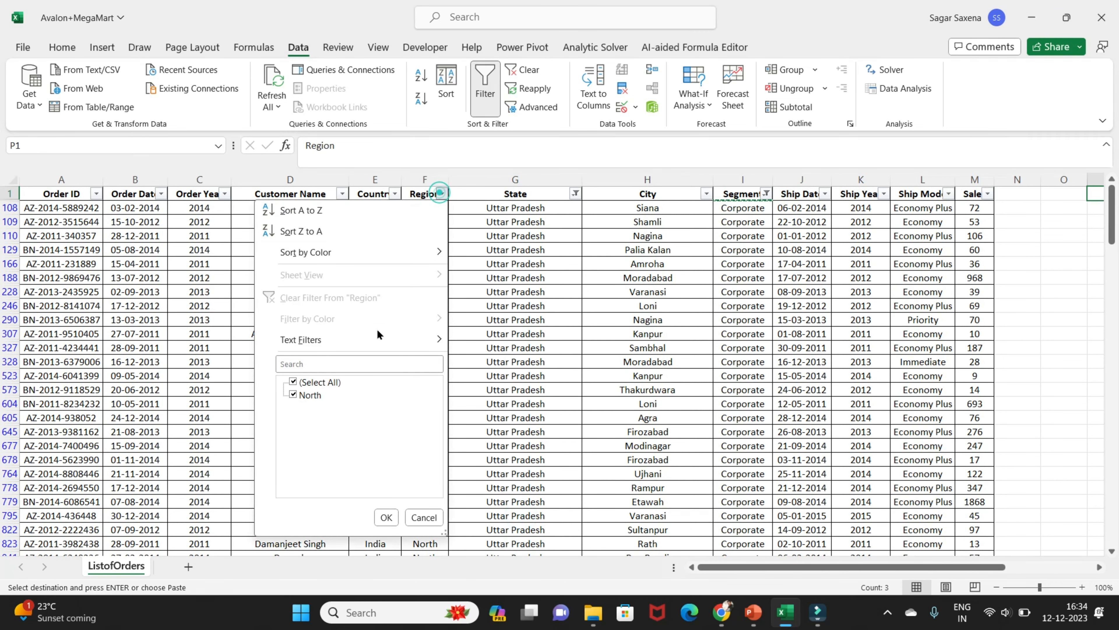
pyautogui.click(387, 518)
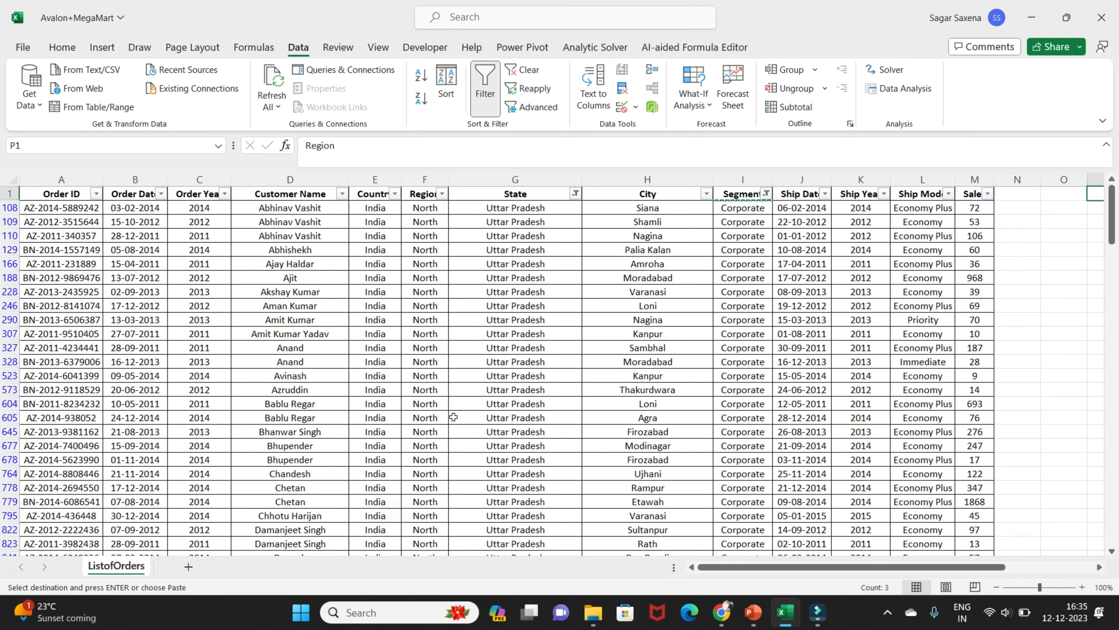
pyautogui.scroll(-9, 453, 417)
pyautogui.scroll(6, 455, 423)
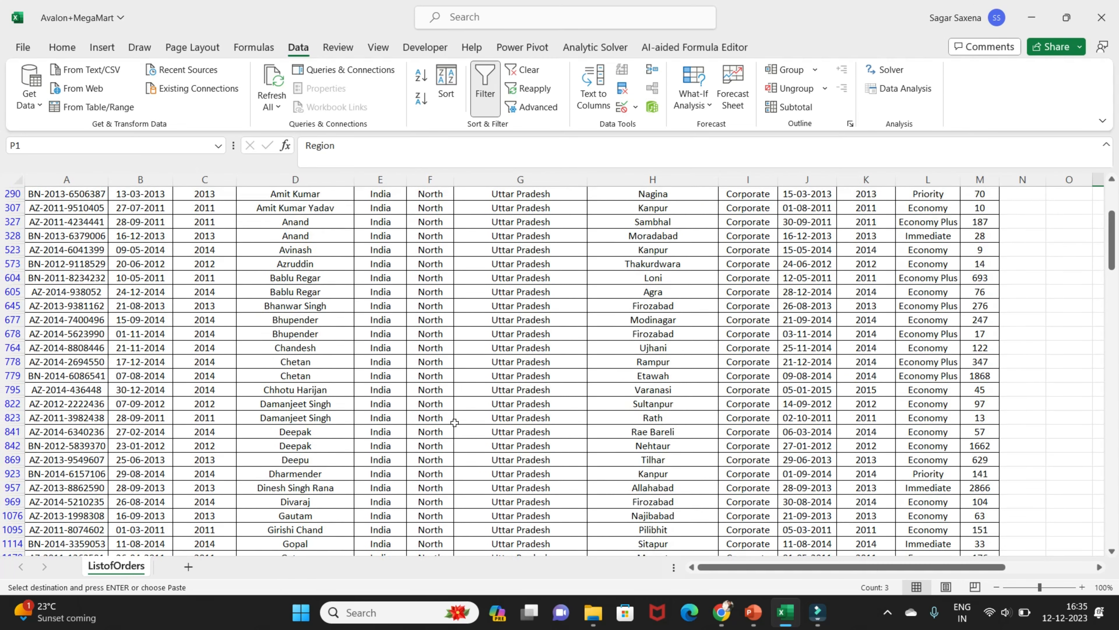
# Select all segments again in the Segment filter, keeping the State filter on Uttar Pradesh
pyautogui.scroll(3, 454, 423)
pyautogui.click(767, 194)
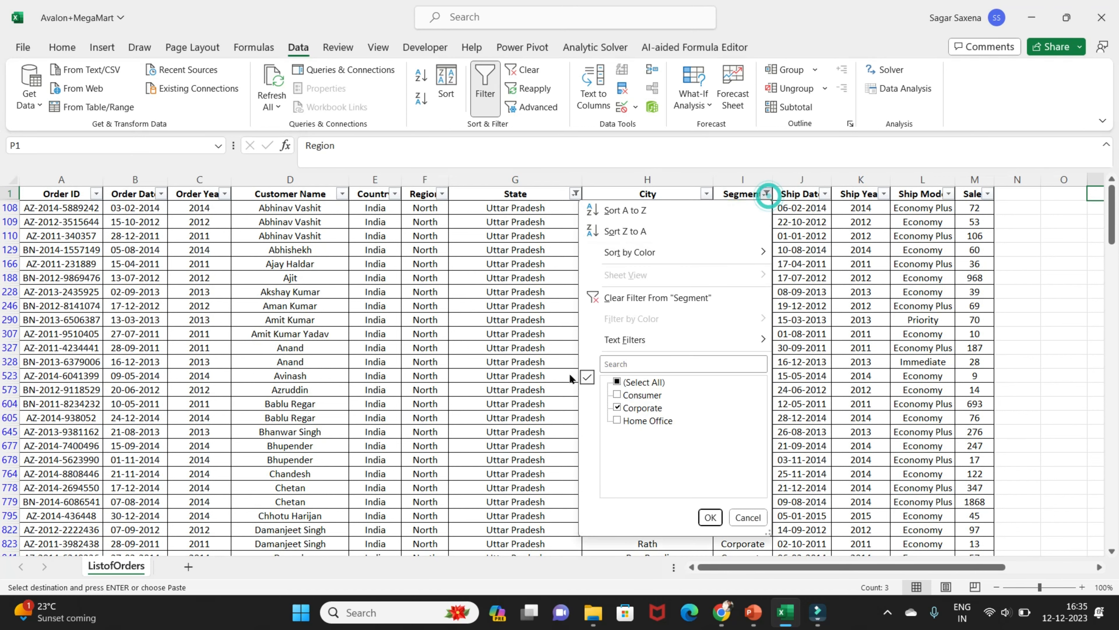
pyautogui.click(618, 381)
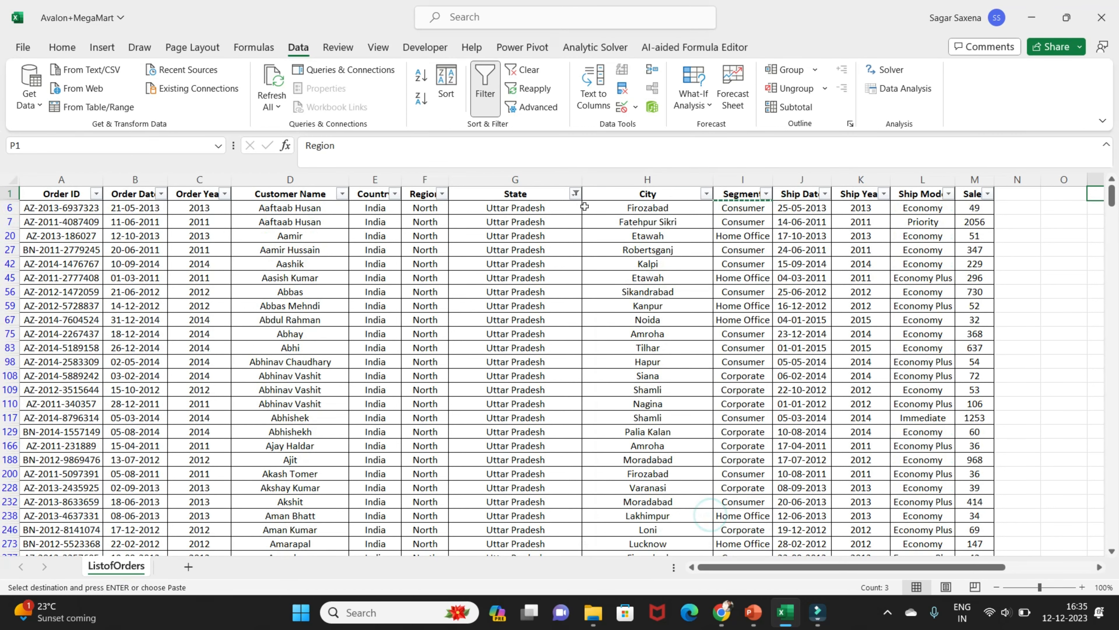
# Select all states again in the State filter so the order list is unfiltered
pyautogui.click(576, 194)
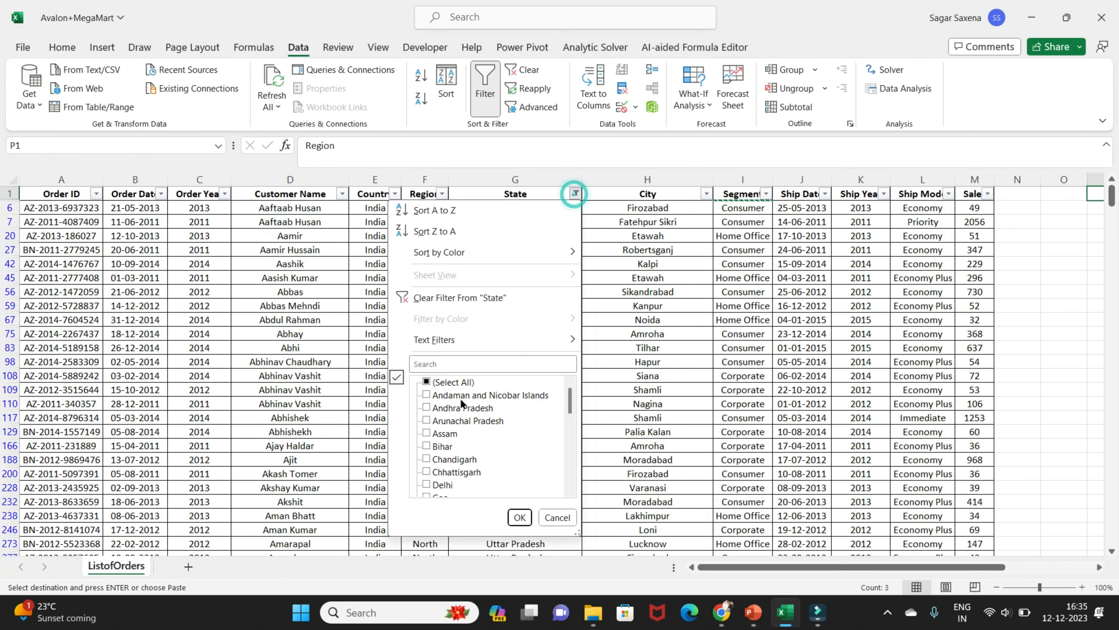
pyautogui.click(519, 516)
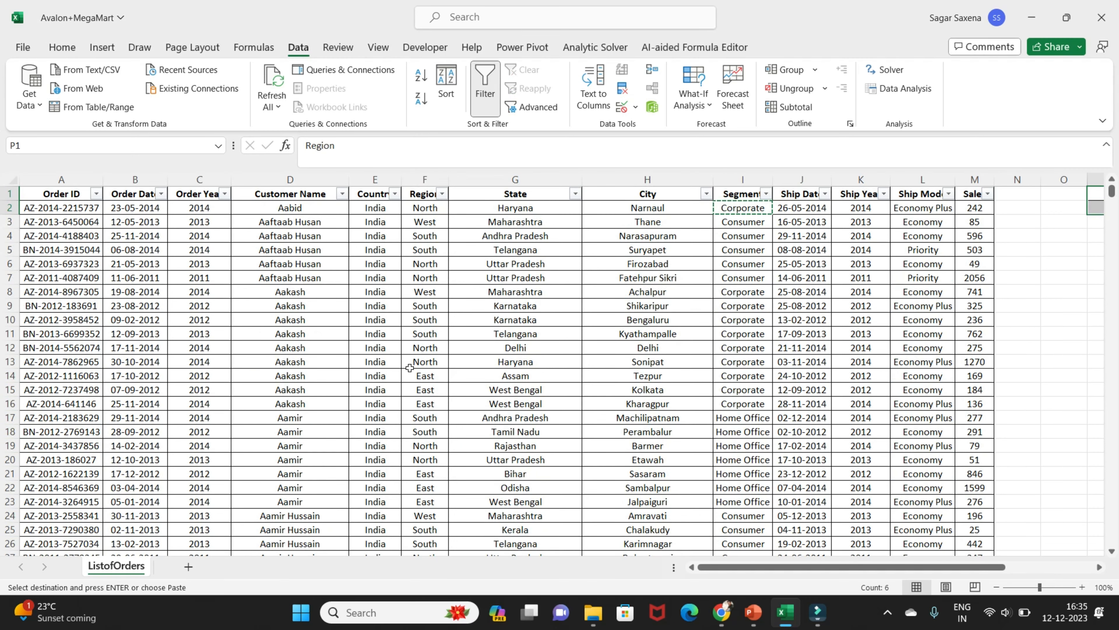
# Go to the Region, State and Segment criteria range in P1:R2, review it, and select cell P4
pyautogui.click(810, 264)
pyautogui.press('Right')
pyautogui.press('Right')
pyautogui.press('Right')
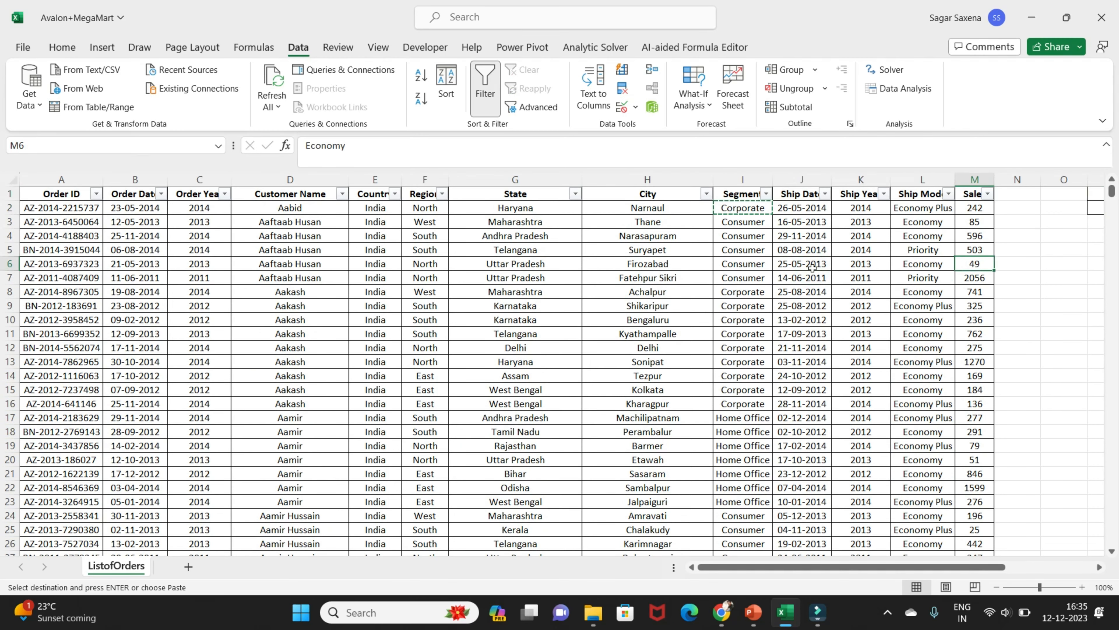
pyautogui.press('Right')
pyautogui.press('Right')
pyautogui.press('Right')
pyautogui.press('Up')
pyautogui.press('Up')
pyautogui.press('Up')
pyautogui.press('Up')
pyautogui.press('Up')
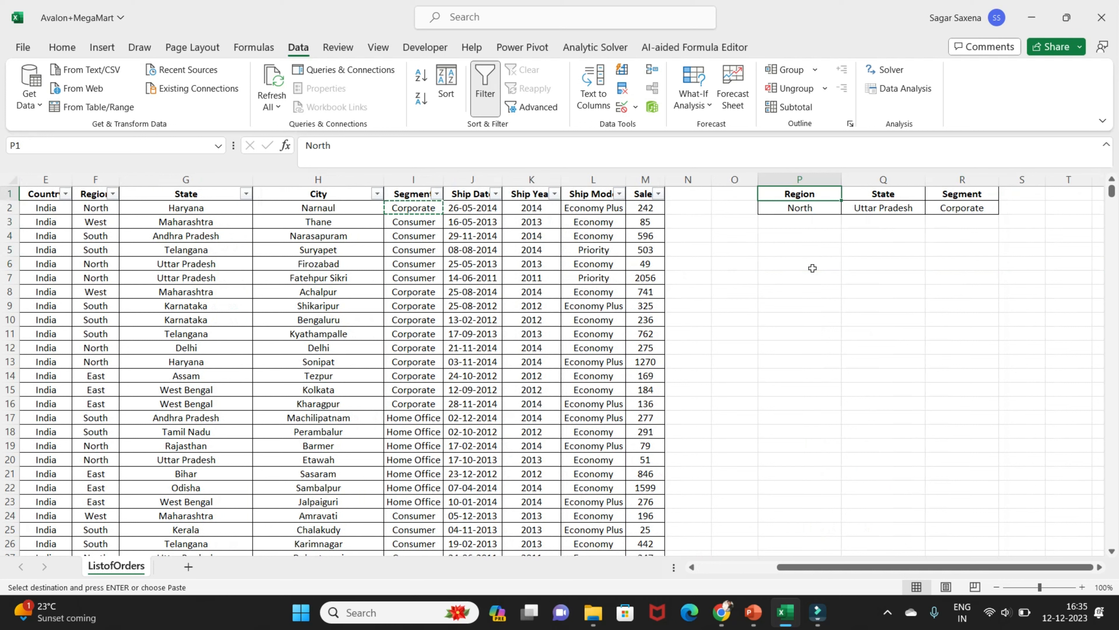
pyautogui.hotkey('shift', 'Right')
pyautogui.hotkey('shift', 'Right')
pyautogui.hotkey('shift', 'Down')
pyautogui.press('Down')
pyautogui.press('Down')
pyautogui.press('Down')
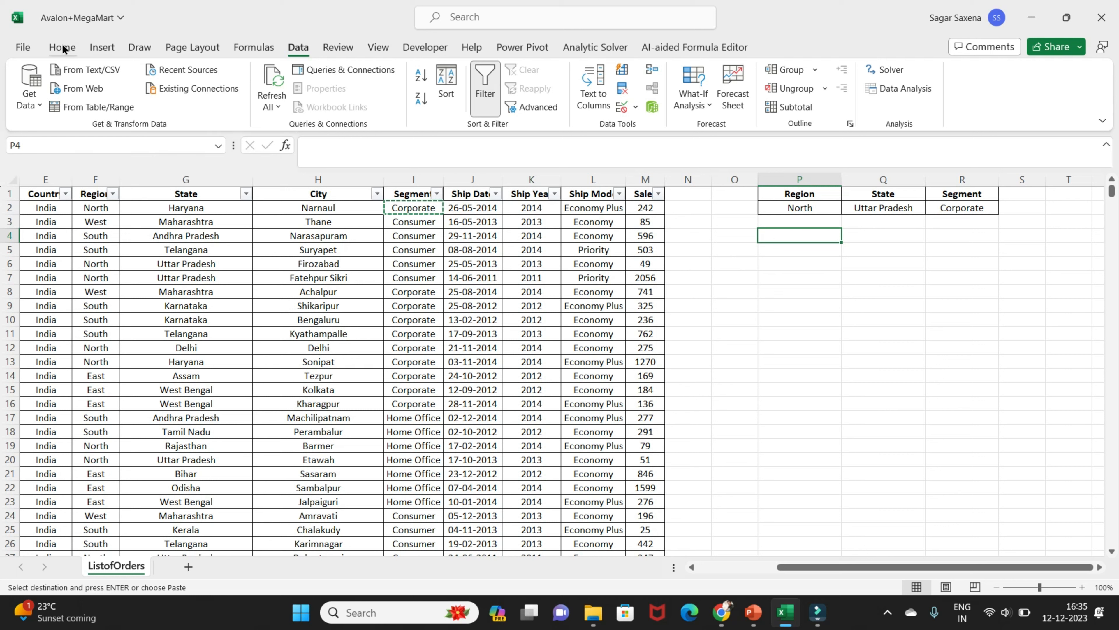
# Open Advanced Filter for the list range A1:M4111 and choose to copy the results to another location
pyautogui.press('alt')
pyautogui.press('a')
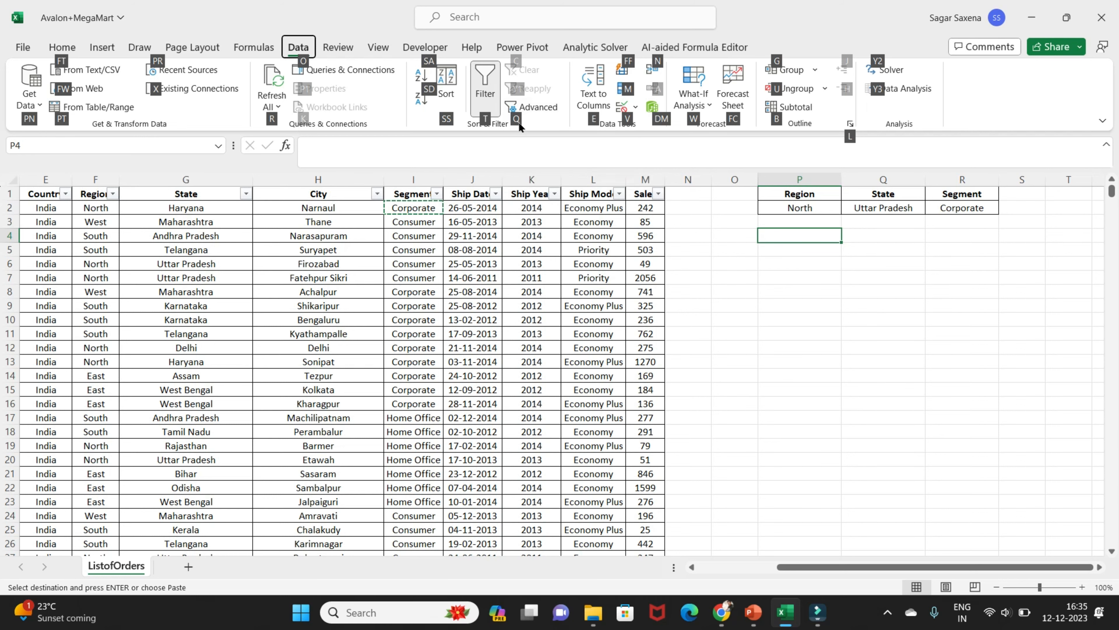
pyautogui.press('q')
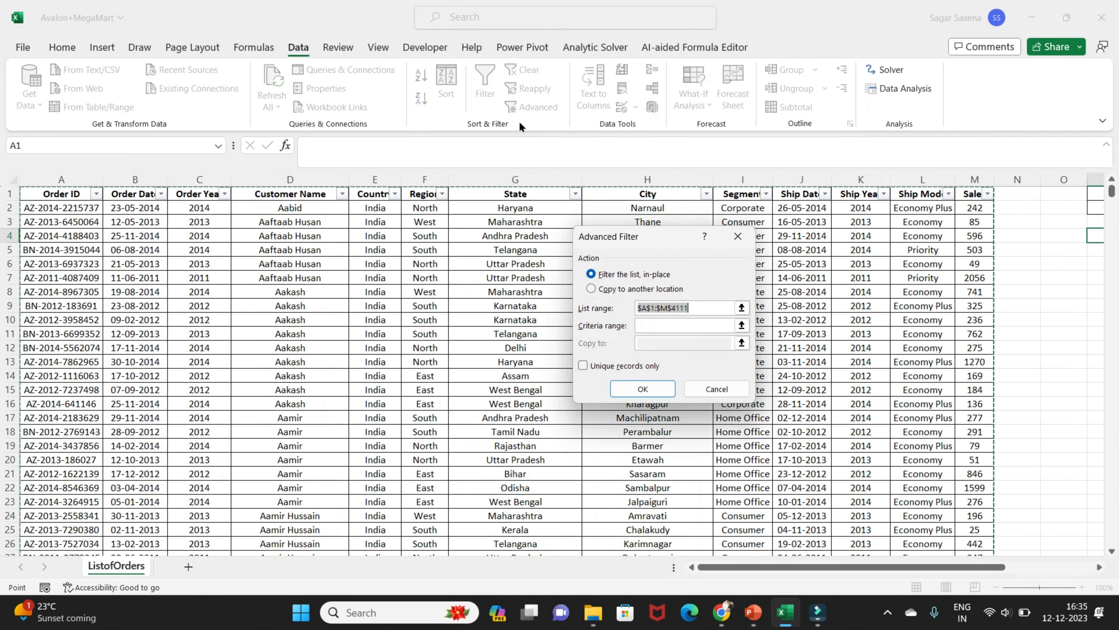
pyautogui.moveTo(655, 251); pyautogui.dragTo(445, 218)
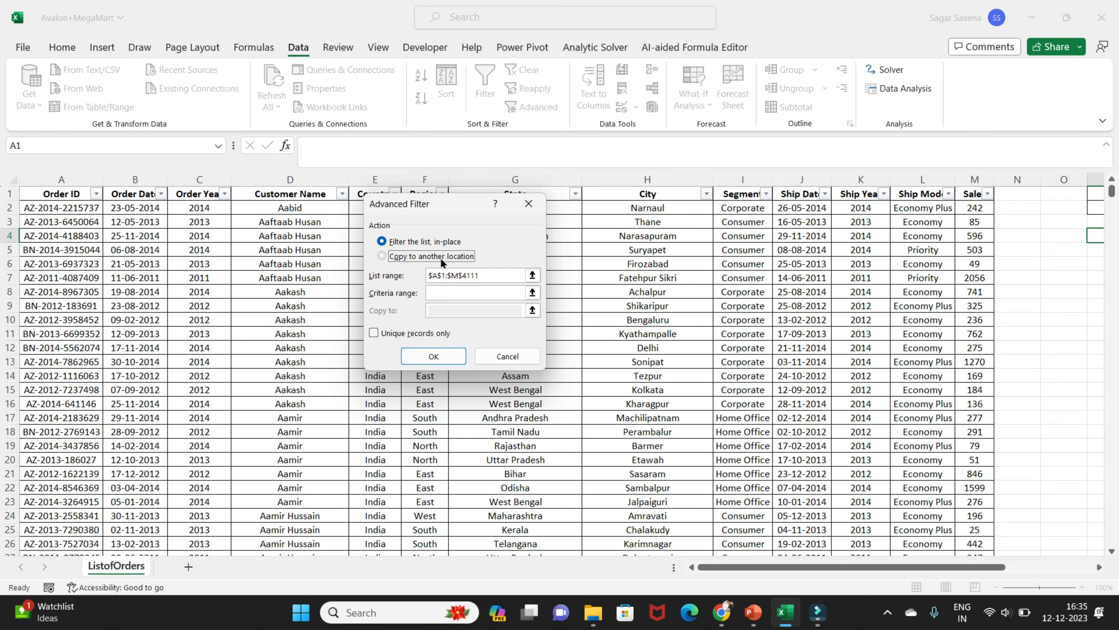
pyautogui.click(441, 257)
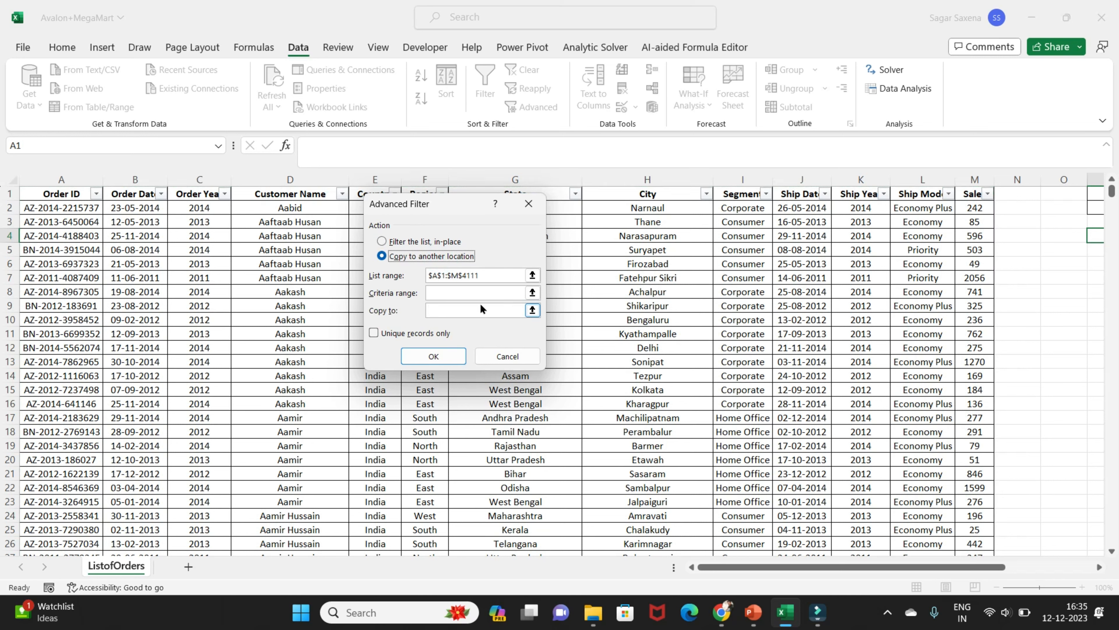
pyautogui.click(490, 276)
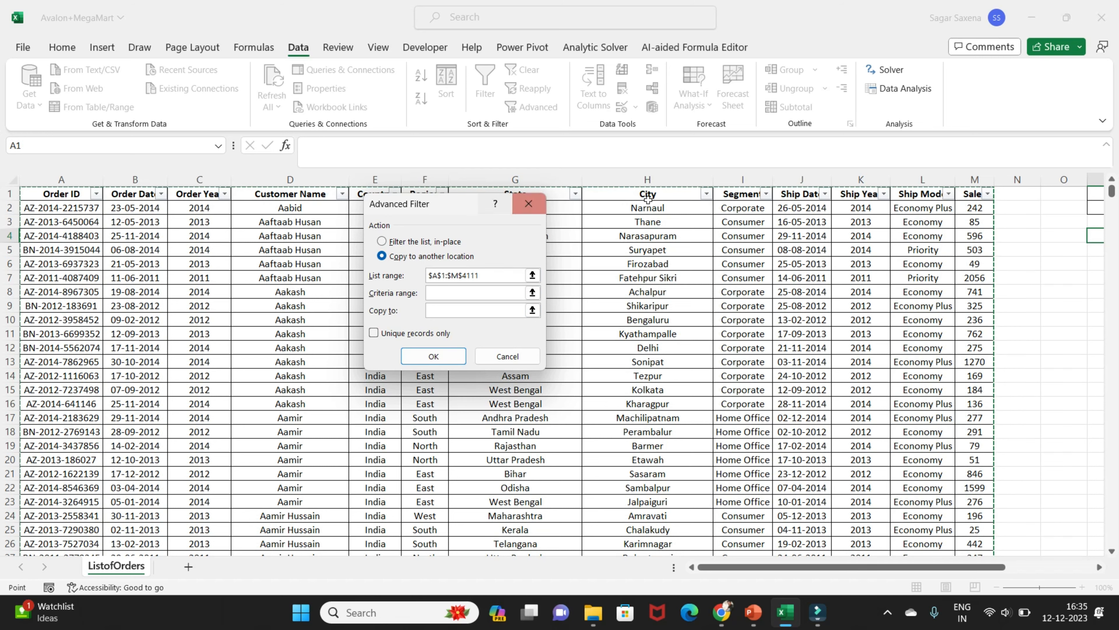
# Set the criteria range to P1:R2 and the copy destination to P6, and run the advanced filter
pyautogui.click(458, 292)
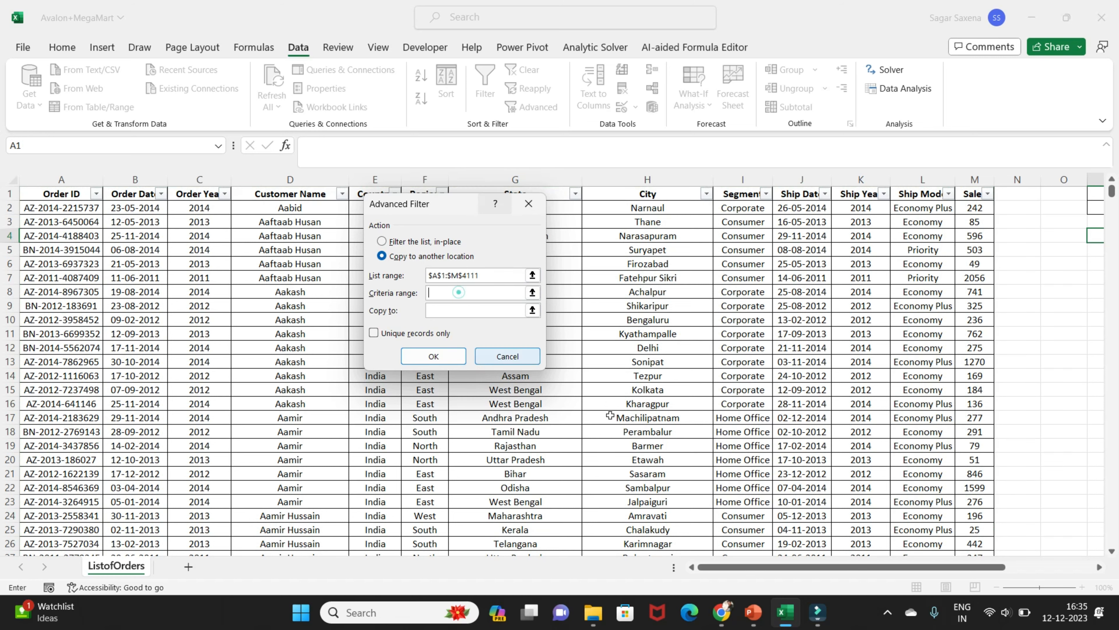
pyautogui.moveTo(894, 568); pyautogui.dragTo(974, 569)
pyautogui.click(836, 193)
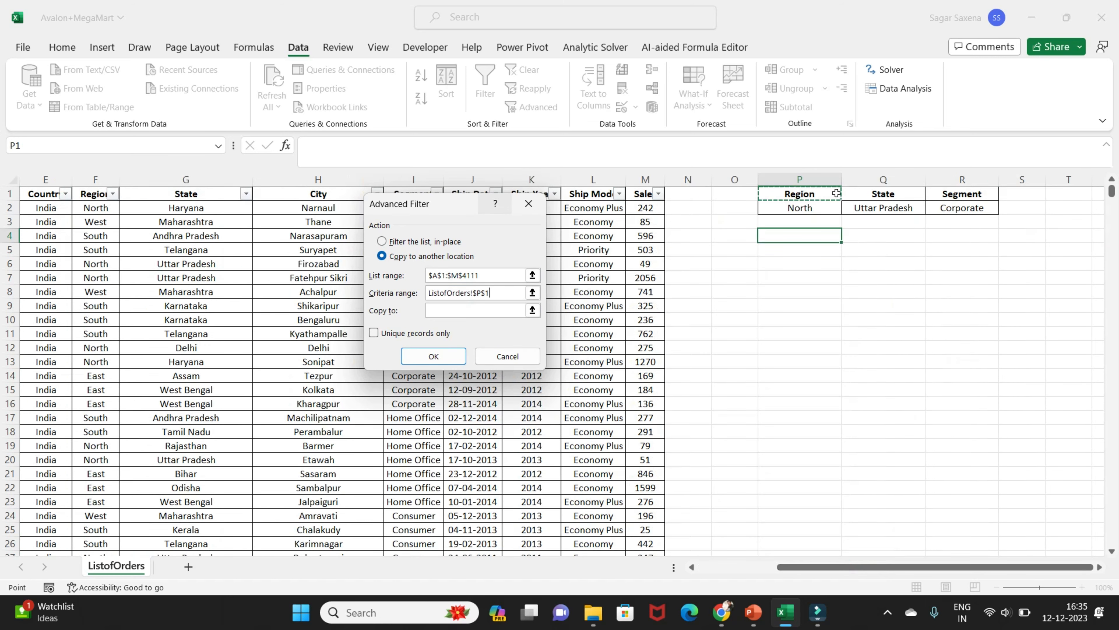
pyautogui.moveTo(836, 194); pyautogui.dragTo(960, 210)
pyautogui.click(444, 307)
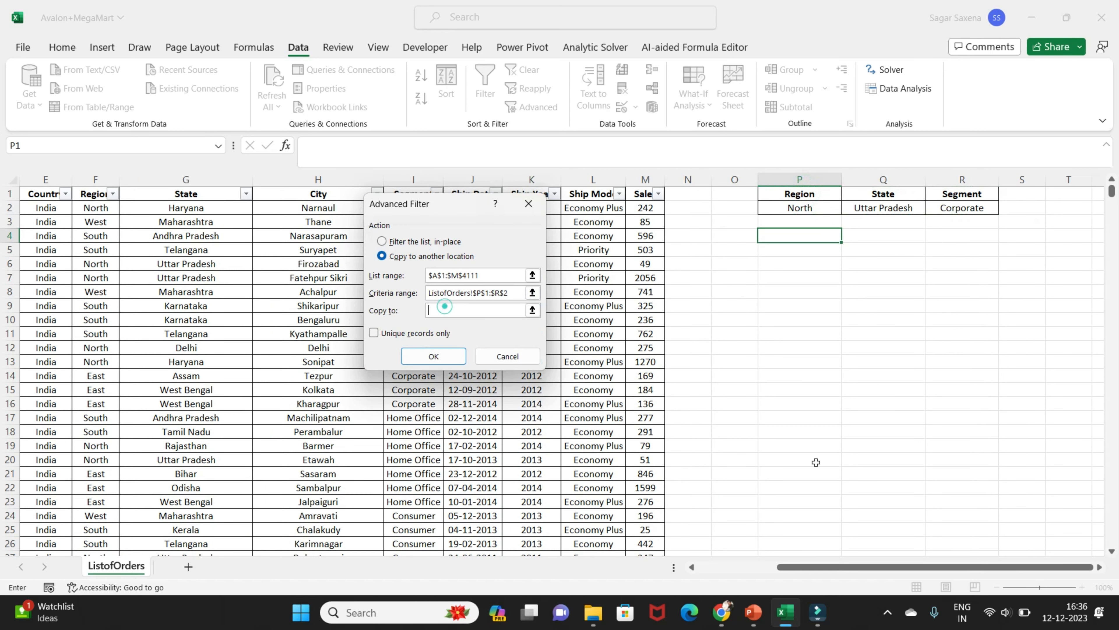
pyautogui.click(789, 258)
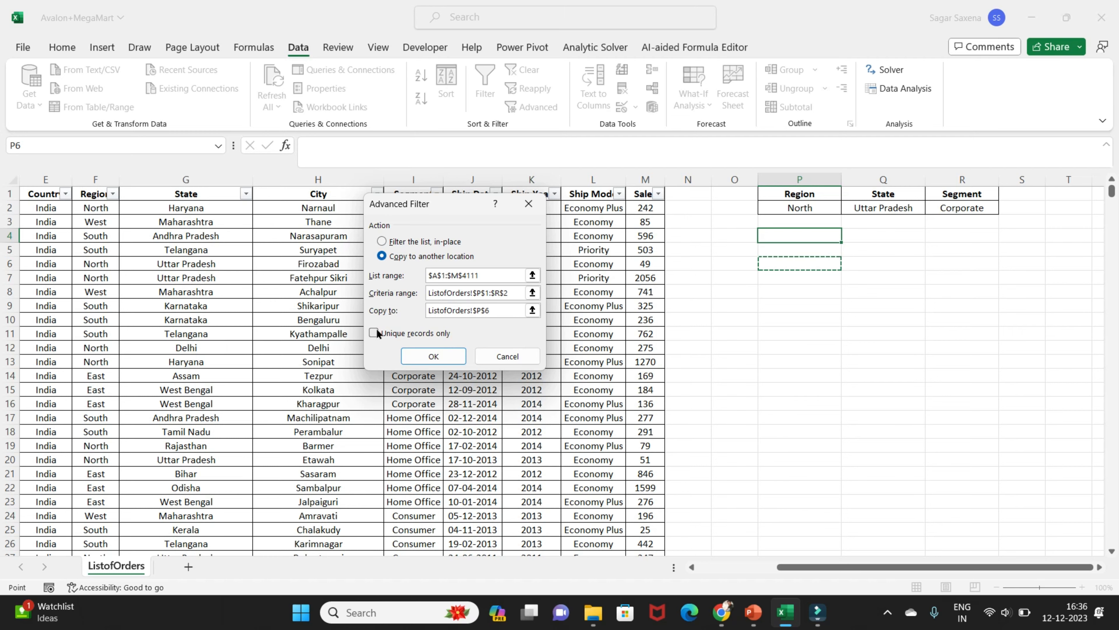
pyautogui.click(420, 356)
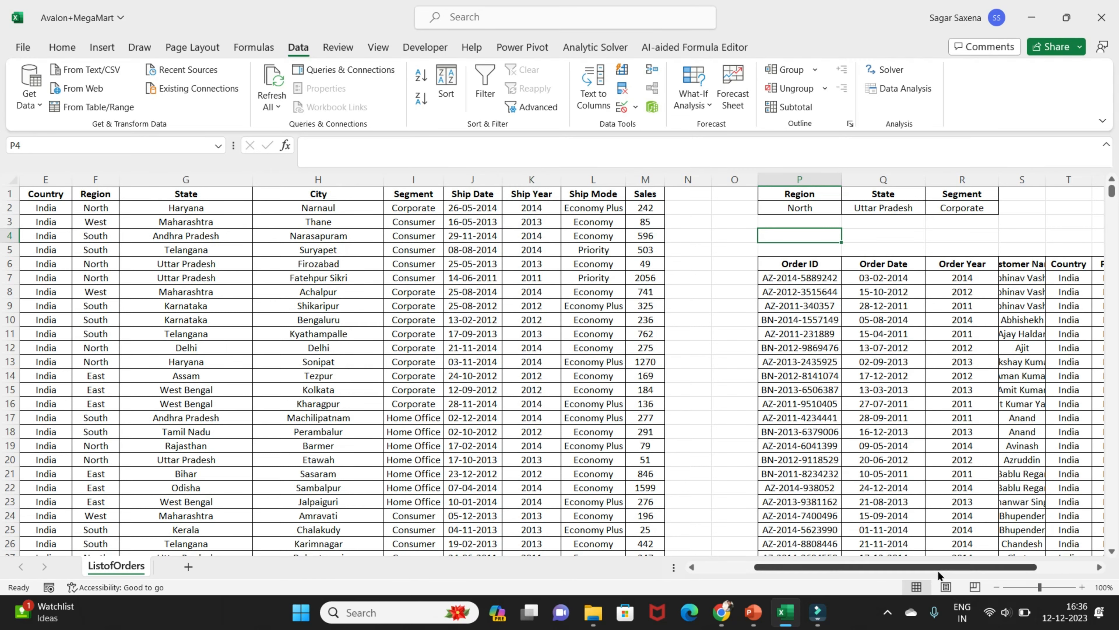
# Widen the State and City columns of the extracted list so their full text shows
pyautogui.moveTo(938, 571); pyautogui.dragTo(993, 571)
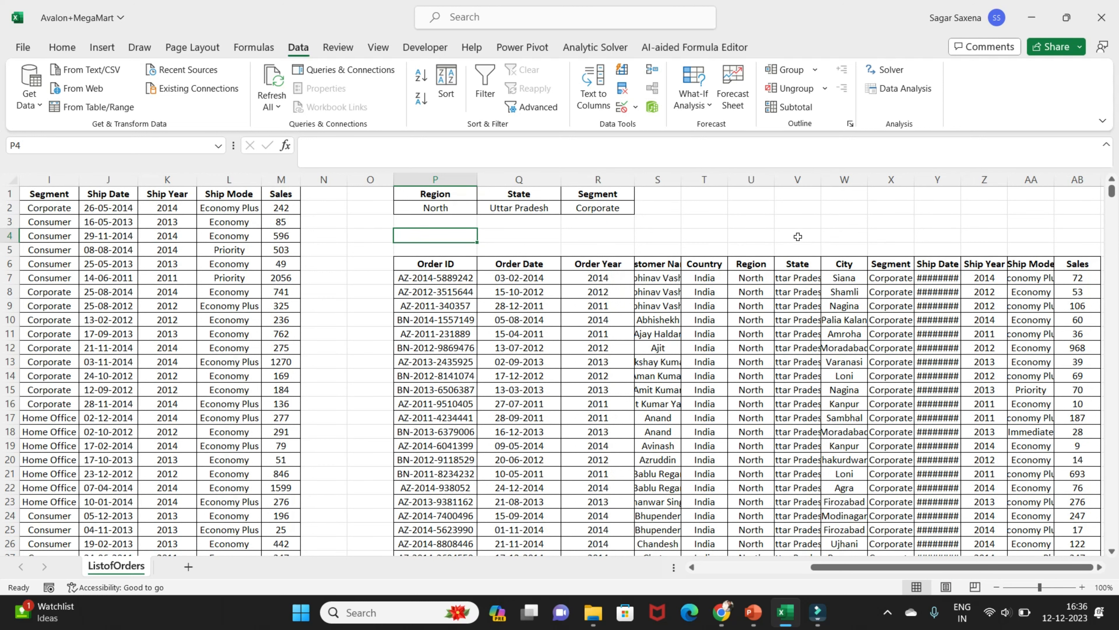
pyautogui.moveTo(821, 180); pyautogui.dragTo(956, 180)
pyautogui.click(837, 305)
pyautogui.click(1000, 292)
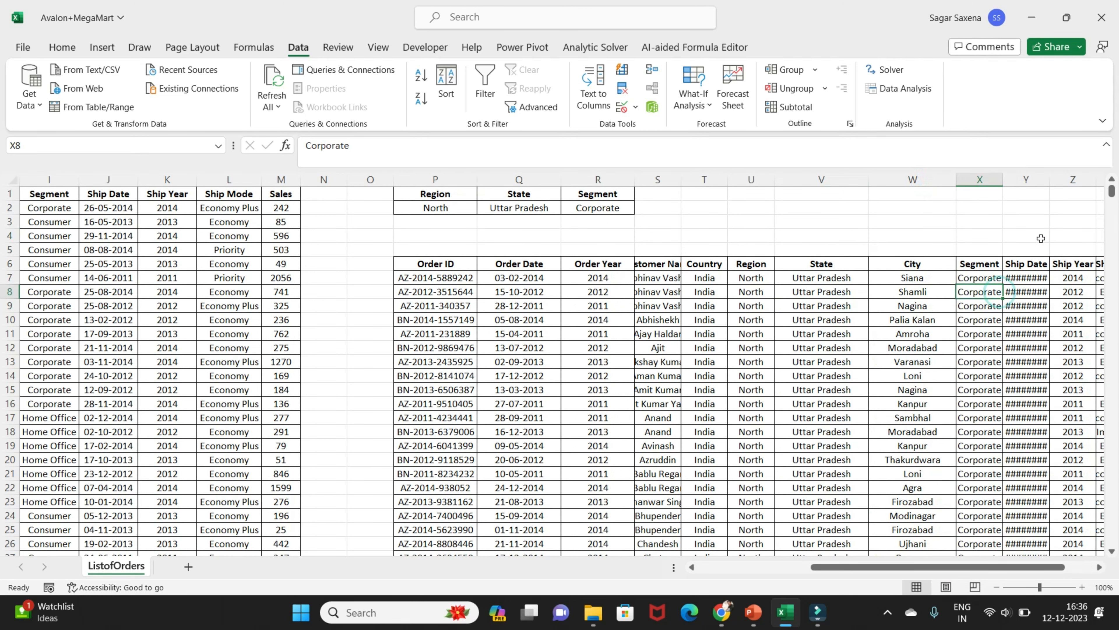
# Look through the extracted orders and fit the Customer Name column S to its contents
pyautogui.moveTo(941, 567); pyautogui.dragTo(956, 567)
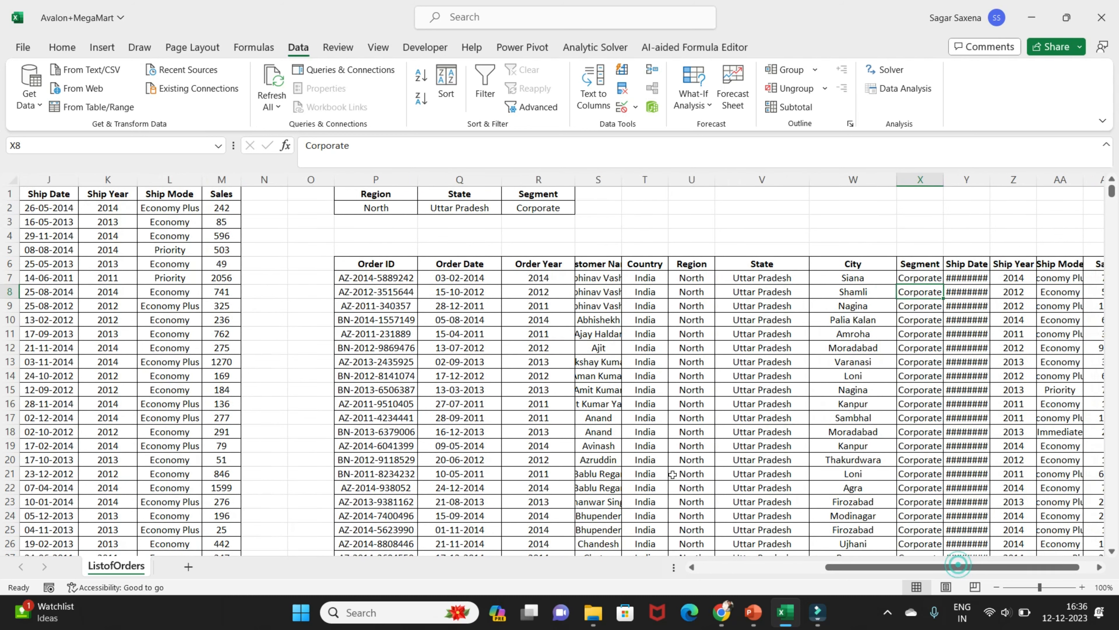
pyautogui.scroll(-20, 702, 404)
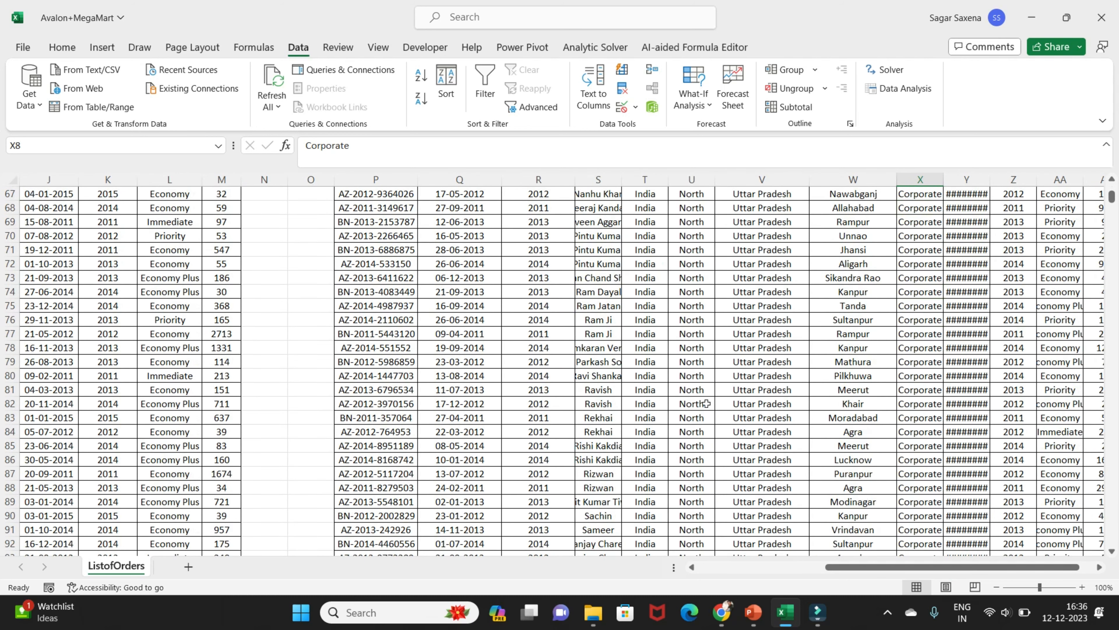
pyautogui.moveTo(1111, 198)
pyautogui.mouseDown()
pyautogui.moveTo(1116, 304)
pyautogui.moveTo(1117, 194)
pyautogui.mouseUp()
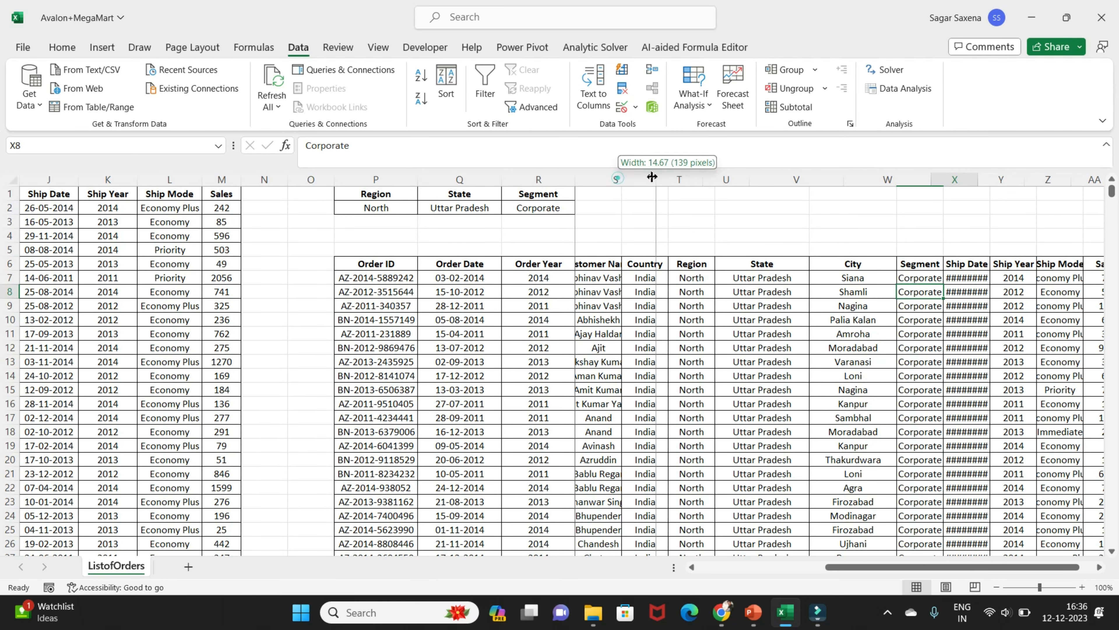
pyautogui.doubleClick(622, 180)
pyautogui.click(605, 187)
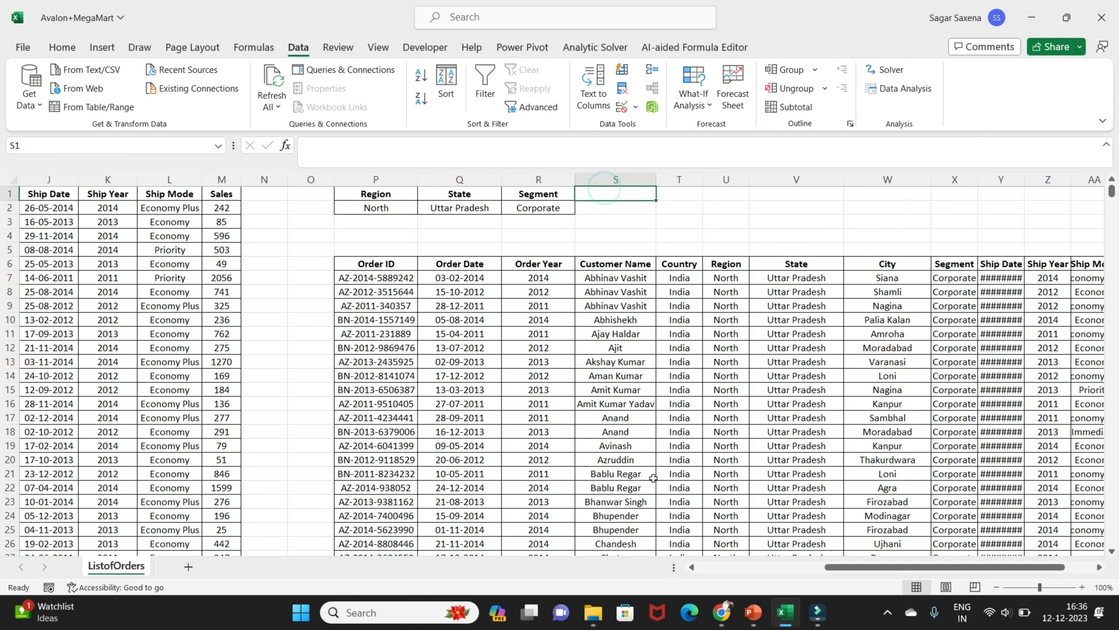
# Copy the Ship Mode header with Economy Plus from L1:L2 to S1, extending the criteria range
pyautogui.moveTo(905, 568); pyautogui.dragTo(809, 567)
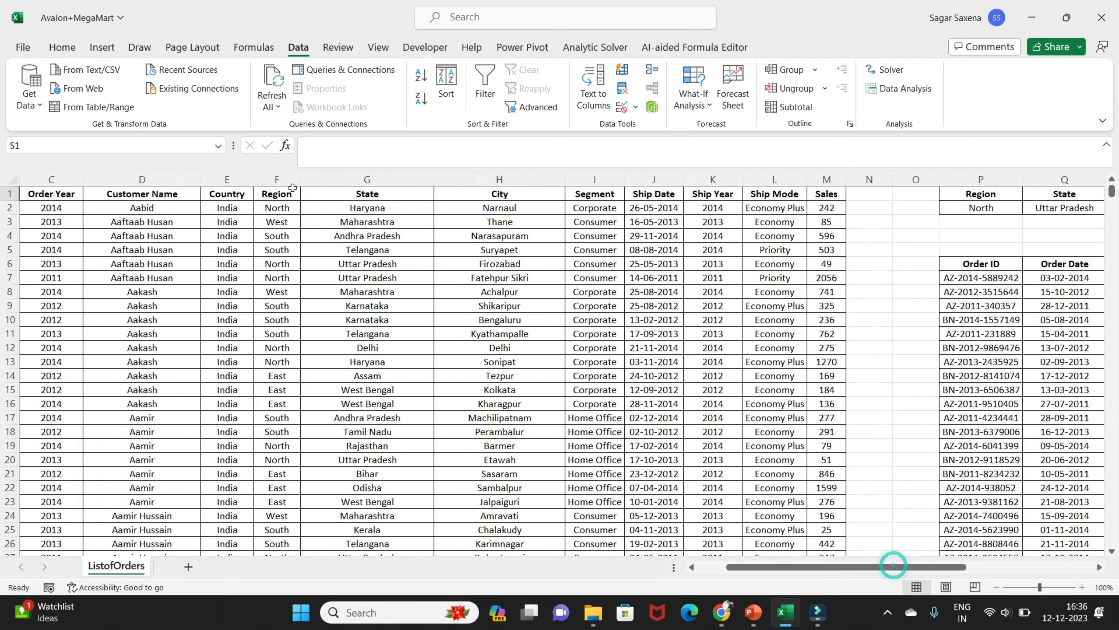
pyautogui.click(654, 194)
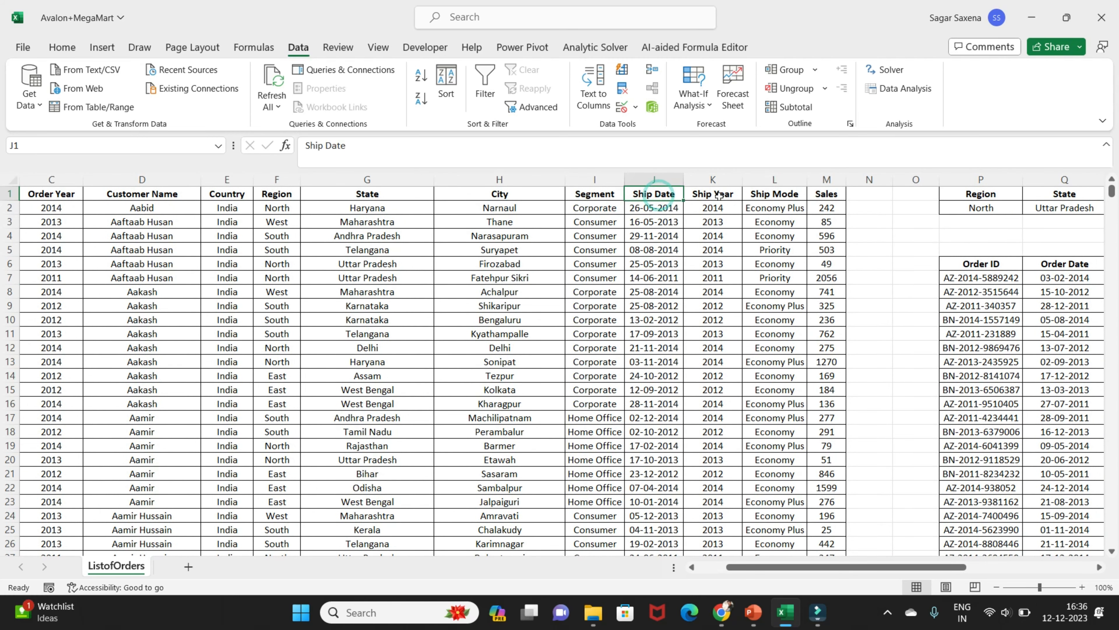
pyautogui.click(788, 195)
pyautogui.moveTo(788, 194); pyautogui.dragTo(781, 206)
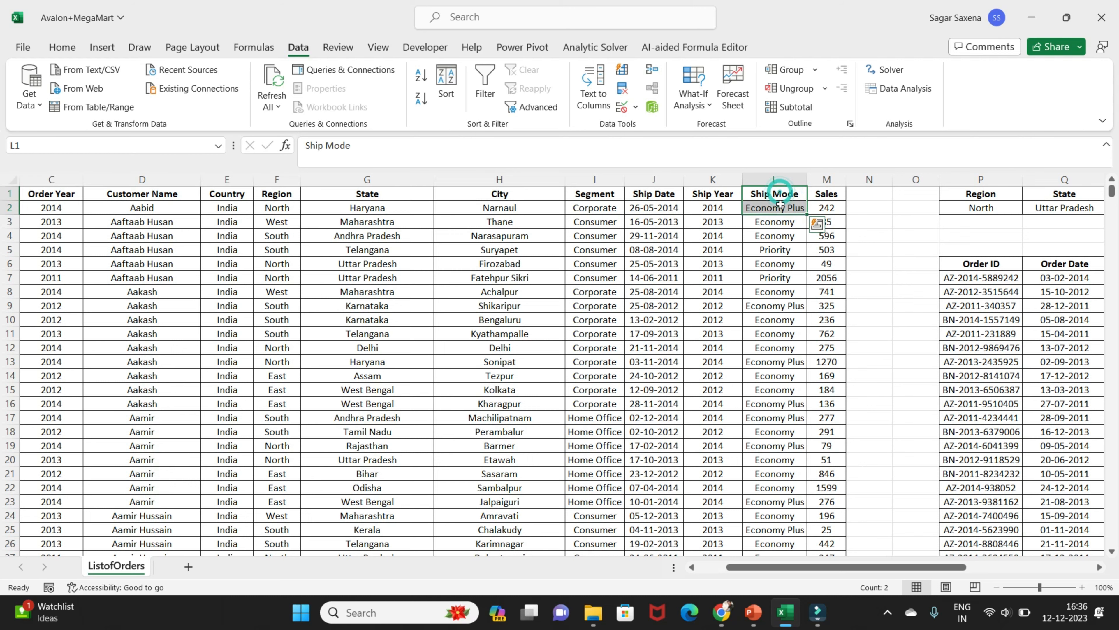
pyautogui.hotkey('ctrl', 'c')
pyautogui.moveTo(952, 567); pyautogui.dragTo(1065, 567)
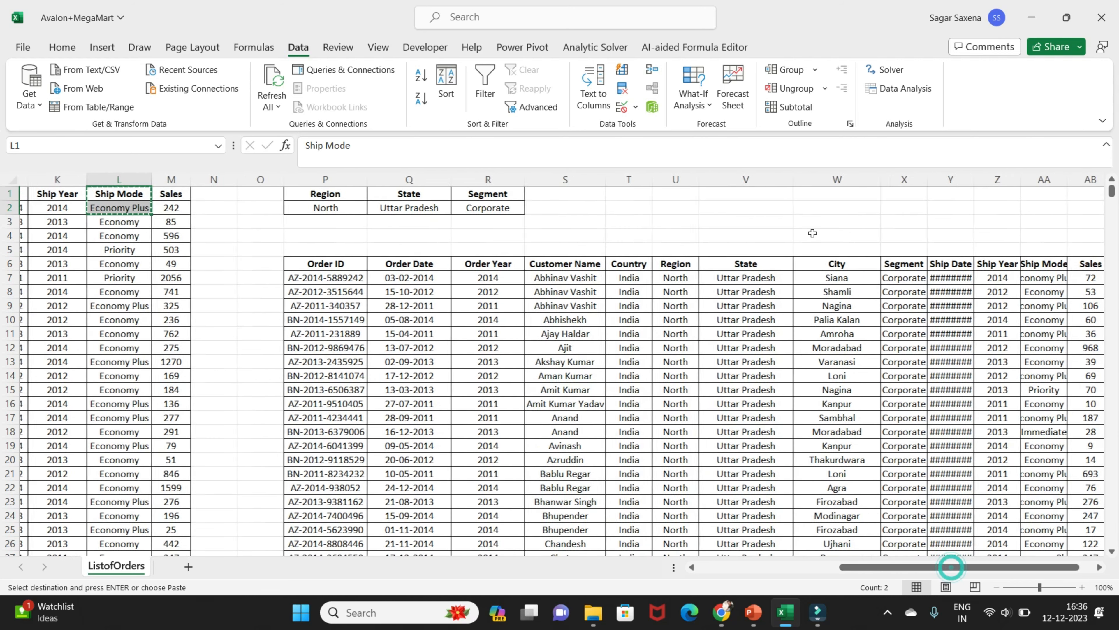
pyautogui.click(542, 192)
pyautogui.hotkey('ctrl', 'v')
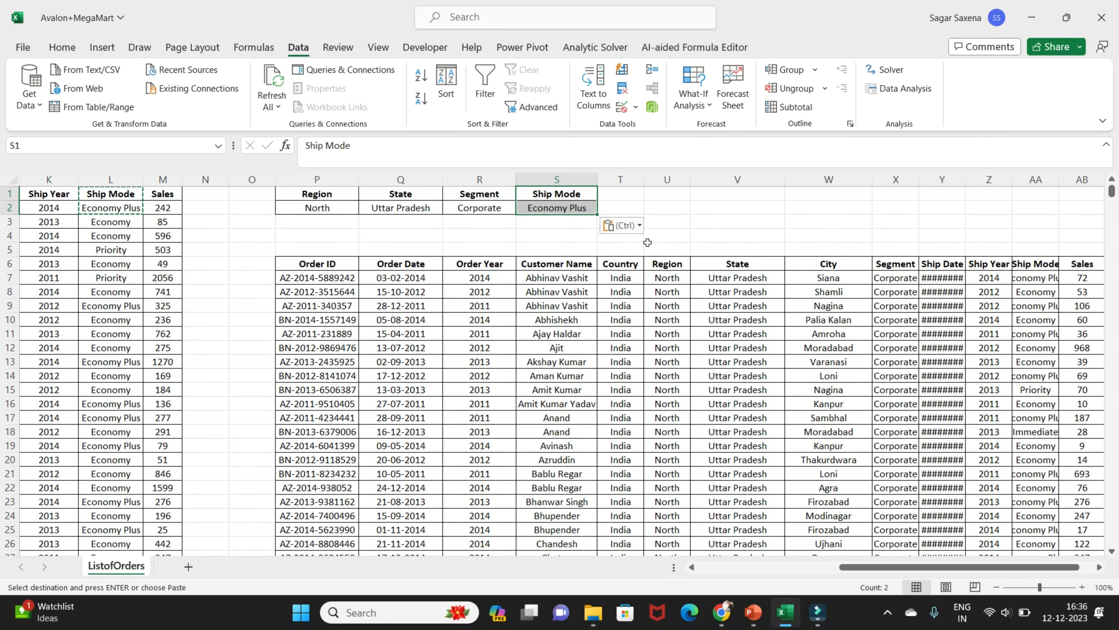
# Clear the contents of the whole extracted list starting at P6, and select cell P6
pyautogui.click(311, 264)
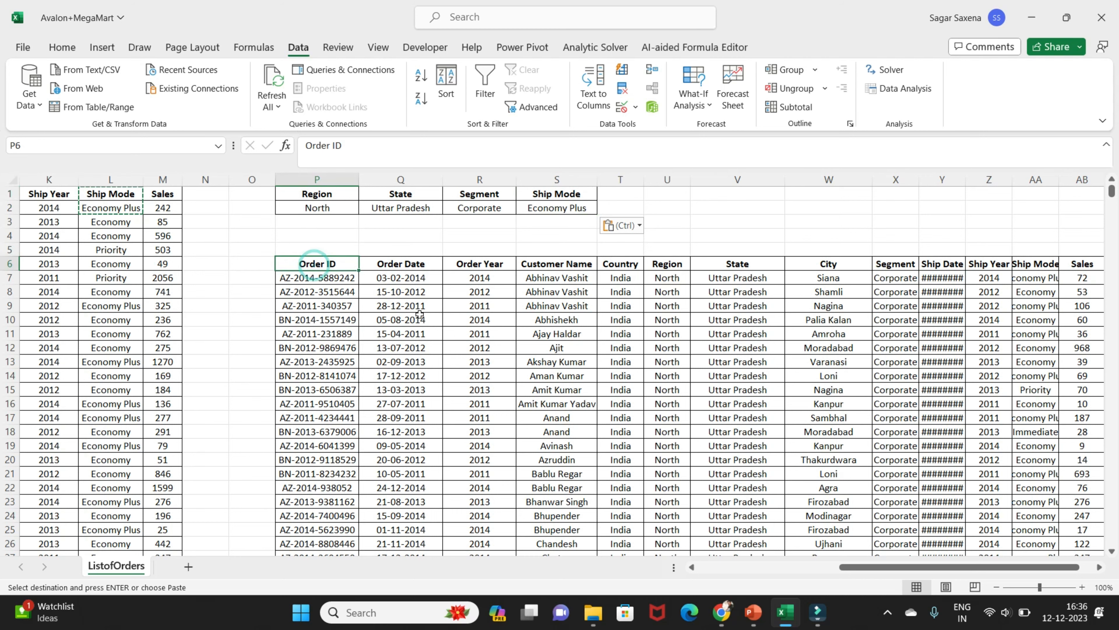
pyautogui.hotkey('ctrl', 'shift', 'Right')
pyautogui.hotkey('ctrl', 'shift', 'Down')
pyautogui.press('Delete')
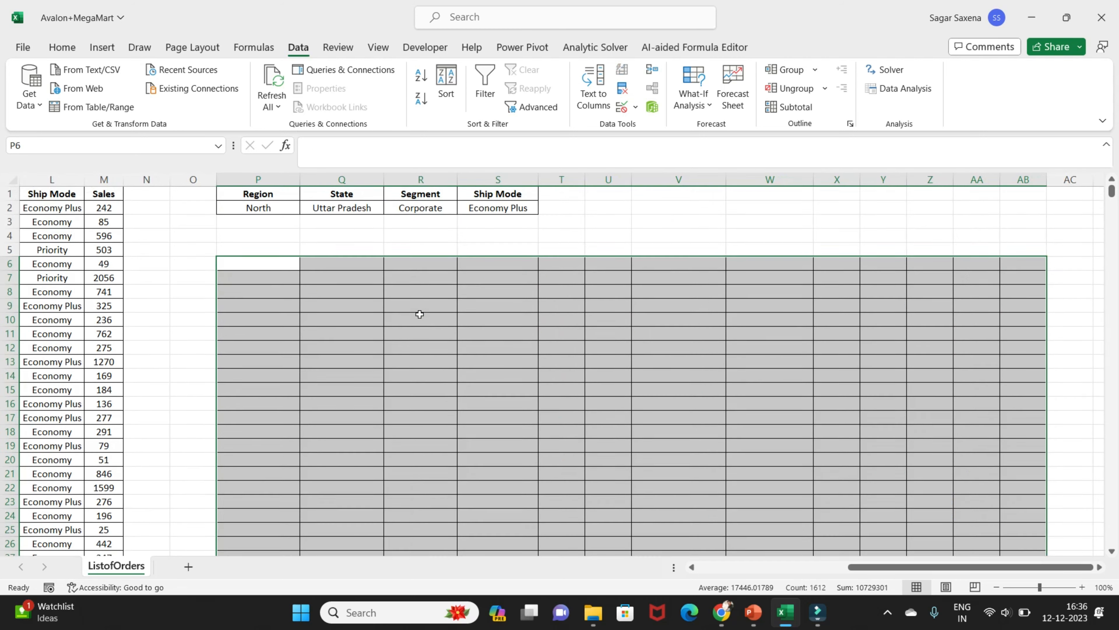
pyautogui.press('Left')
pyautogui.press('Right')
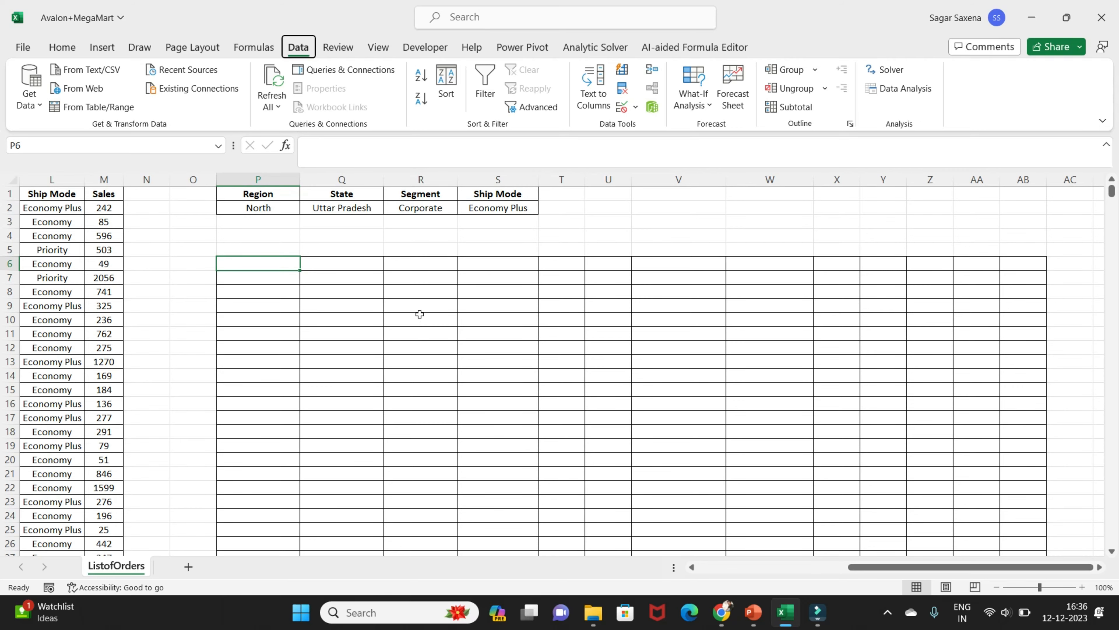
# Reopen Advanced Filter and change the criteria range to P1:S2, including the Ship Mode criterion
pyautogui.hotkey('alt', 'a')
pyautogui.press('q')
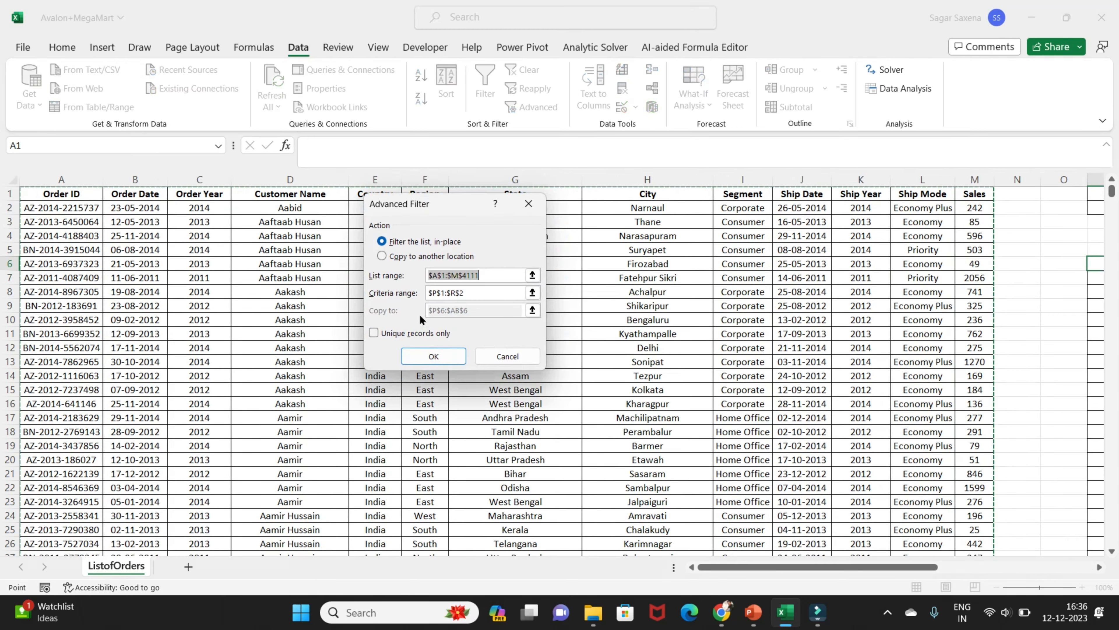
pyautogui.click(485, 274)
pyautogui.click(481, 293)
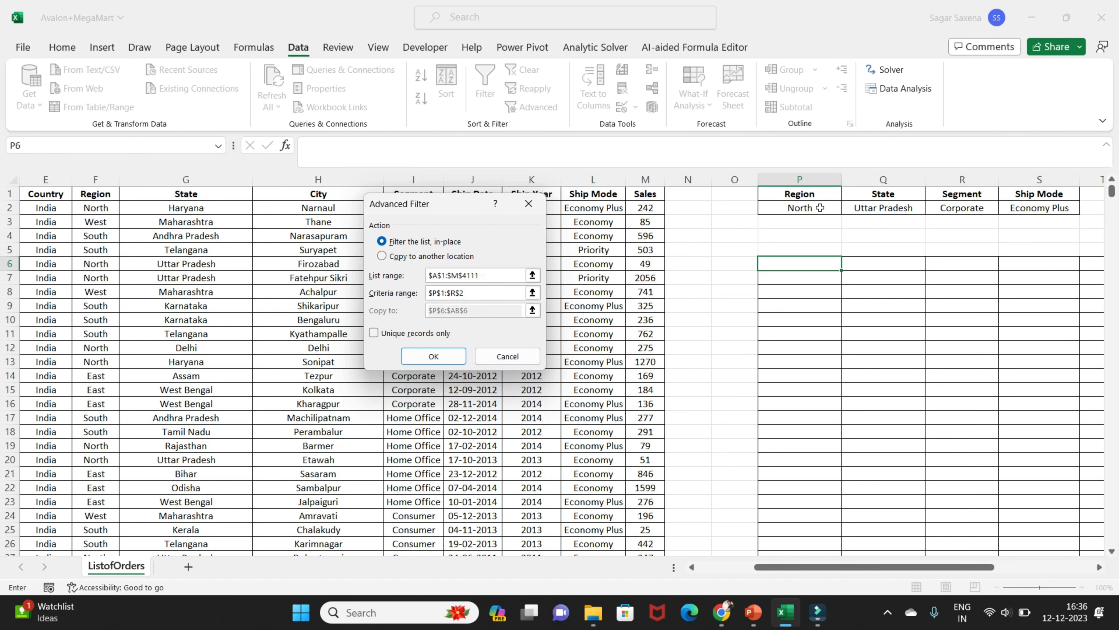
pyautogui.moveTo(475, 293); pyautogui.dragTo(424, 296)
pyautogui.moveTo(796, 195); pyautogui.dragTo(1041, 204)
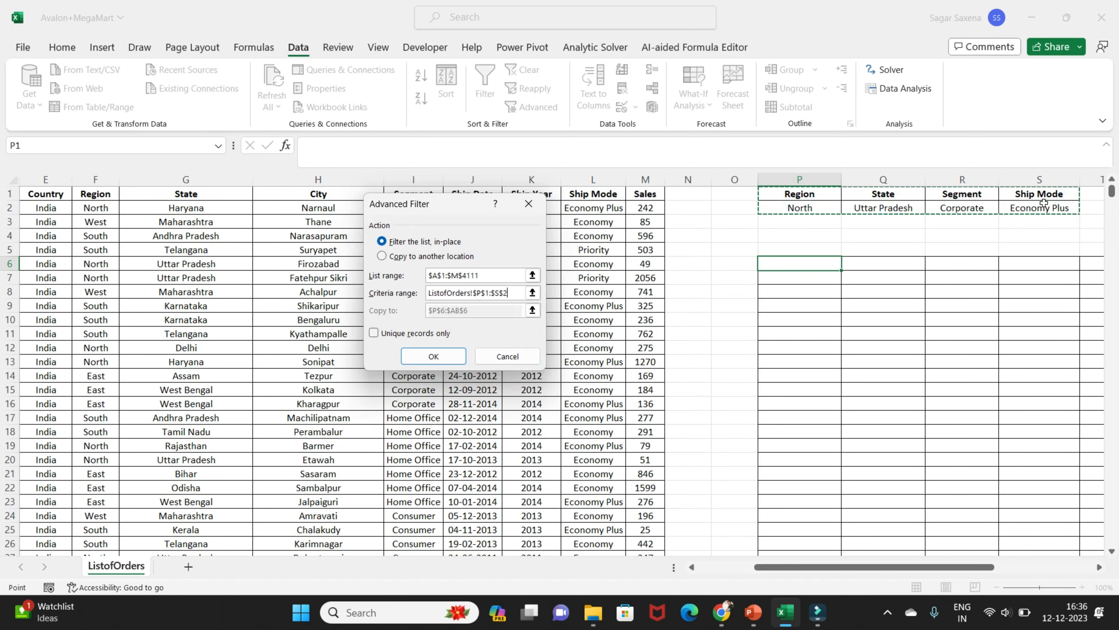
# Set Advanced Filter to copy to another location at cell P6 and run it with the criteria in P1:S2
pyautogui.click(427, 256)
pyautogui.click(470, 310)
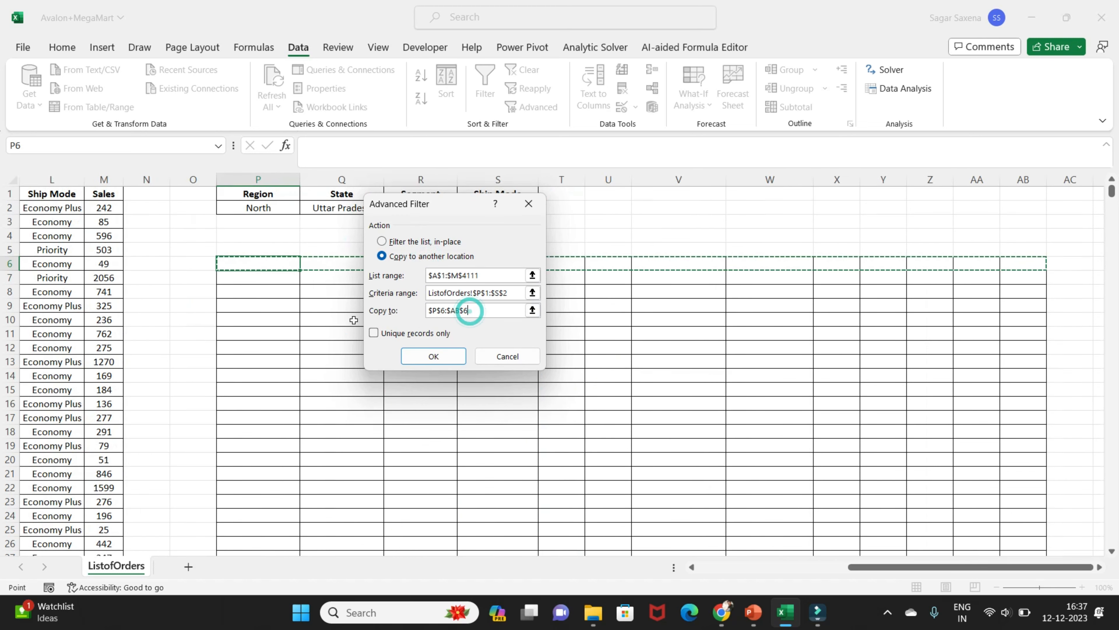
pyautogui.click(264, 260)
pyautogui.moveTo(498, 310); pyautogui.dragTo(407, 311)
pyautogui.press('BackSpace')
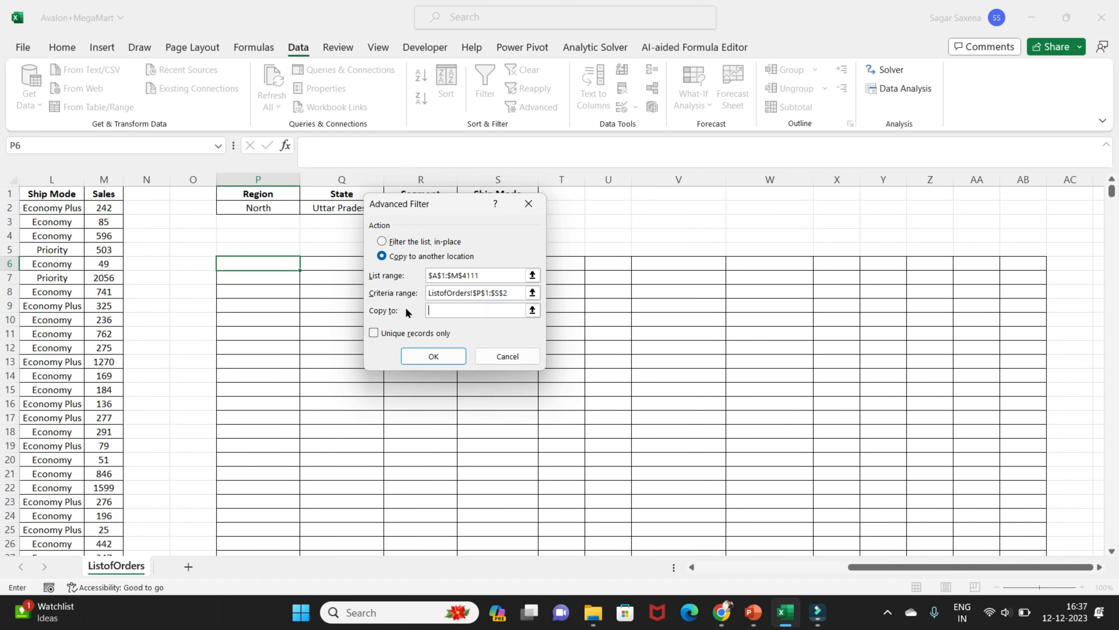
pyautogui.click(245, 264)
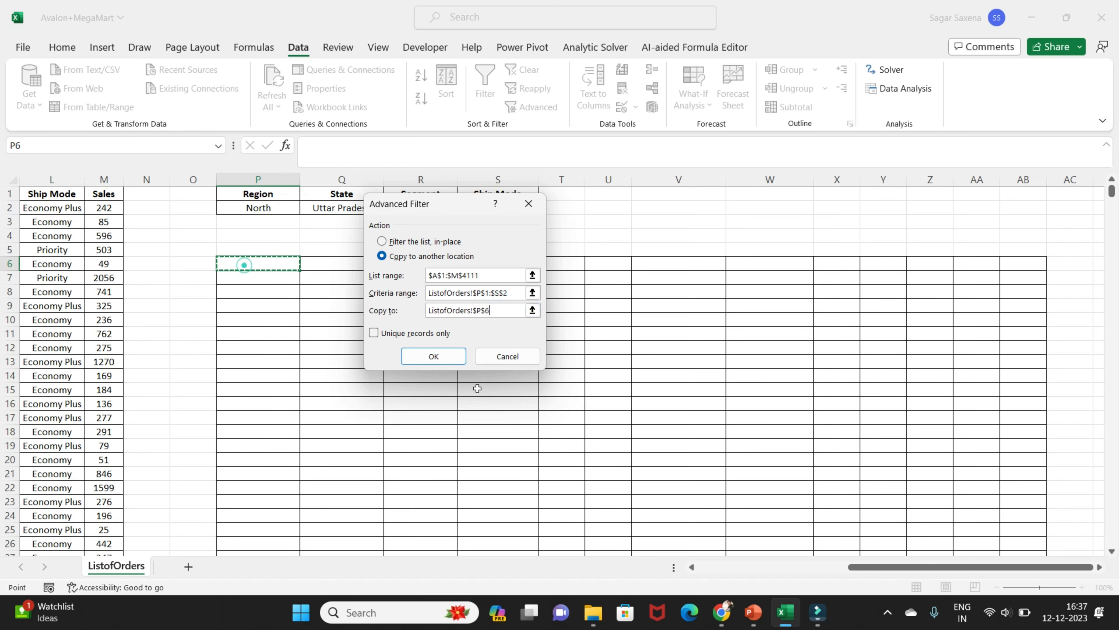
pyautogui.click(434, 355)
# Widen the Segment, Ship Mode and Ship Date columns of the extracted list to show their contents, and review the results against the original orders
pyautogui.scroll(-1, 875, 226)
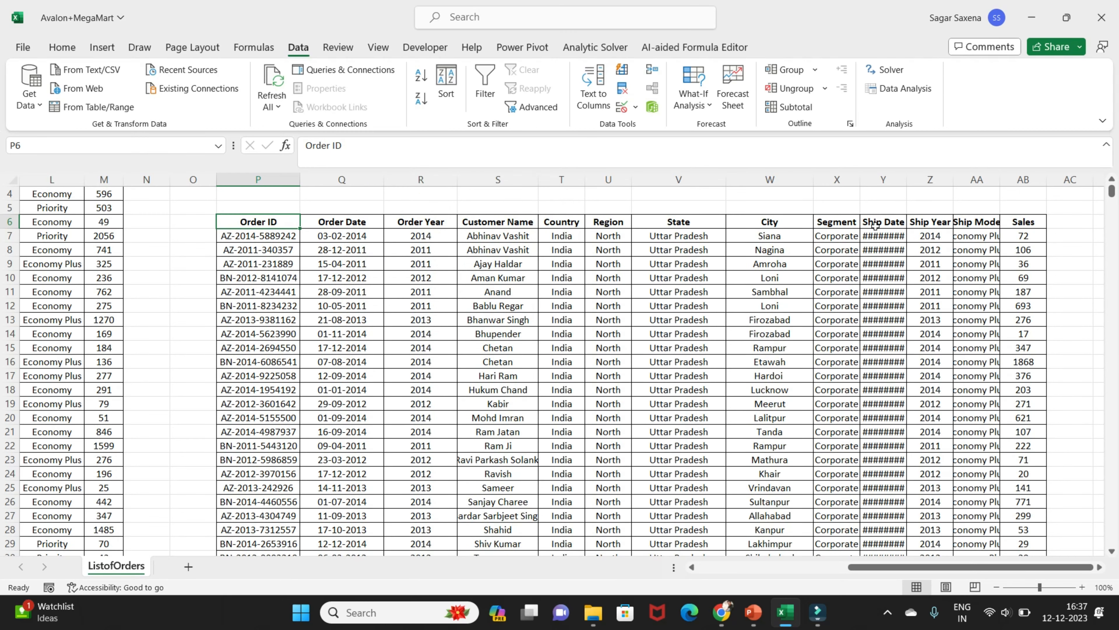
pyautogui.doubleClick(859, 185)
pyautogui.doubleClick(1029, 180)
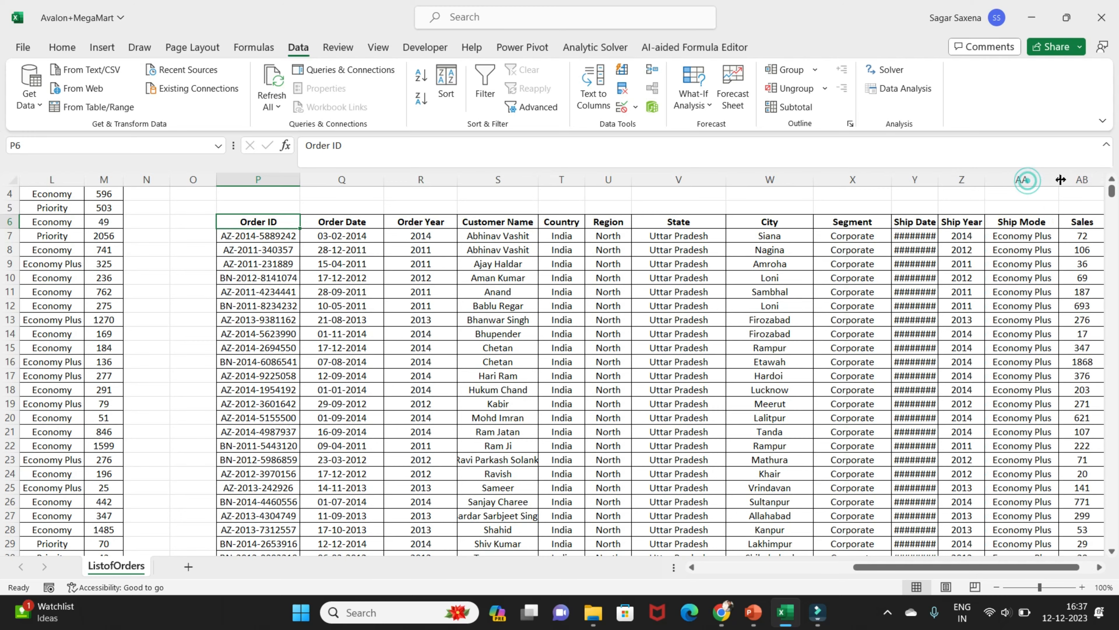
pyautogui.scroll(-7, 991, 349)
pyautogui.scroll(6, 992, 350)
pyautogui.scroll(-5, 991, 350)
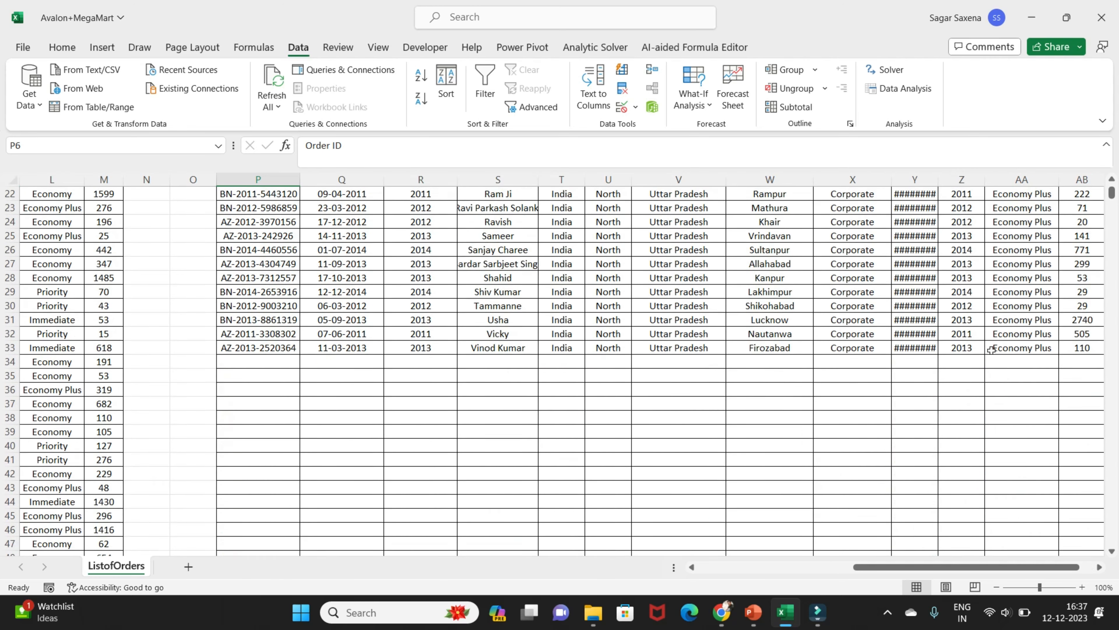
pyautogui.scroll(7, 992, 349)
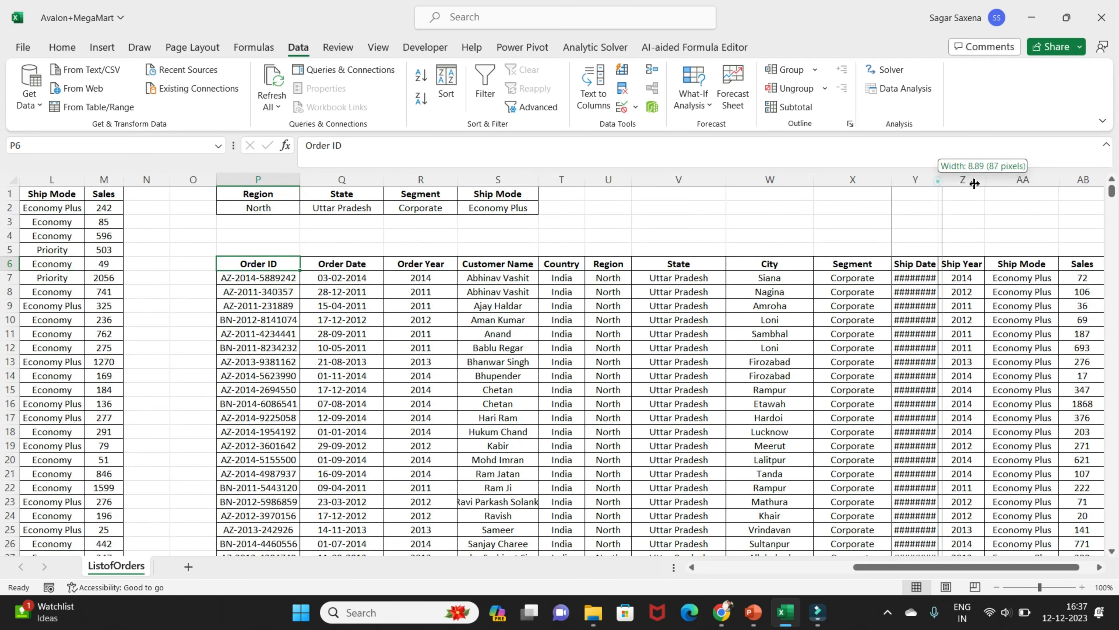
pyautogui.doubleClick(939, 179)
pyautogui.scroll(-5, 686, 411)
pyautogui.scroll(5, 686, 411)
pyautogui.moveTo(969, 567); pyautogui.dragTo(702, 579)
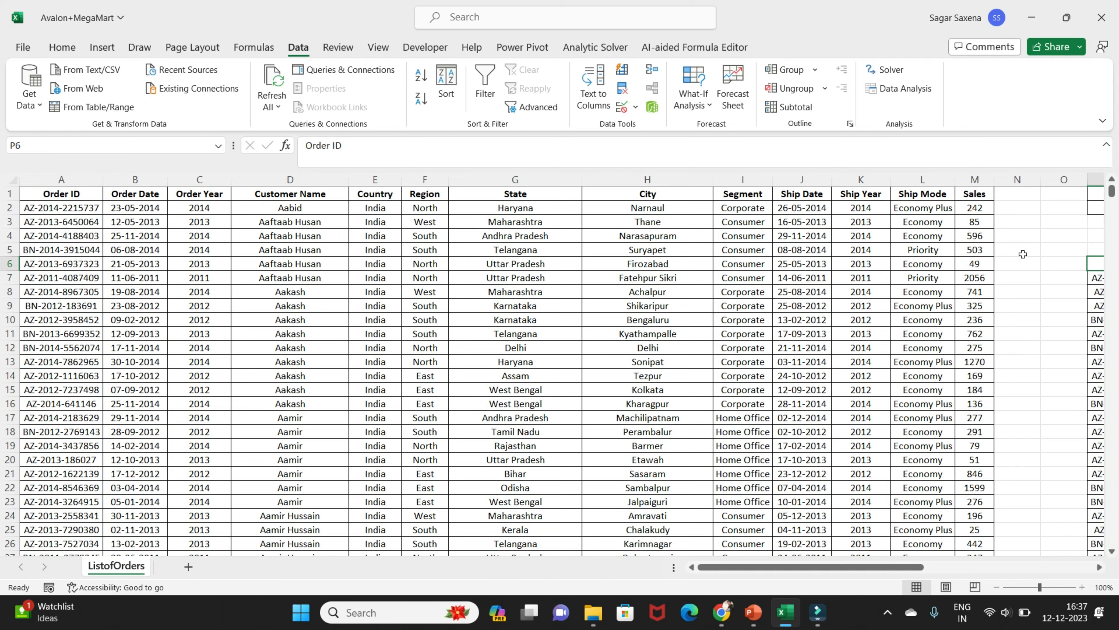
pyautogui.moveTo(889, 569); pyautogui.dragTo(1067, 580)
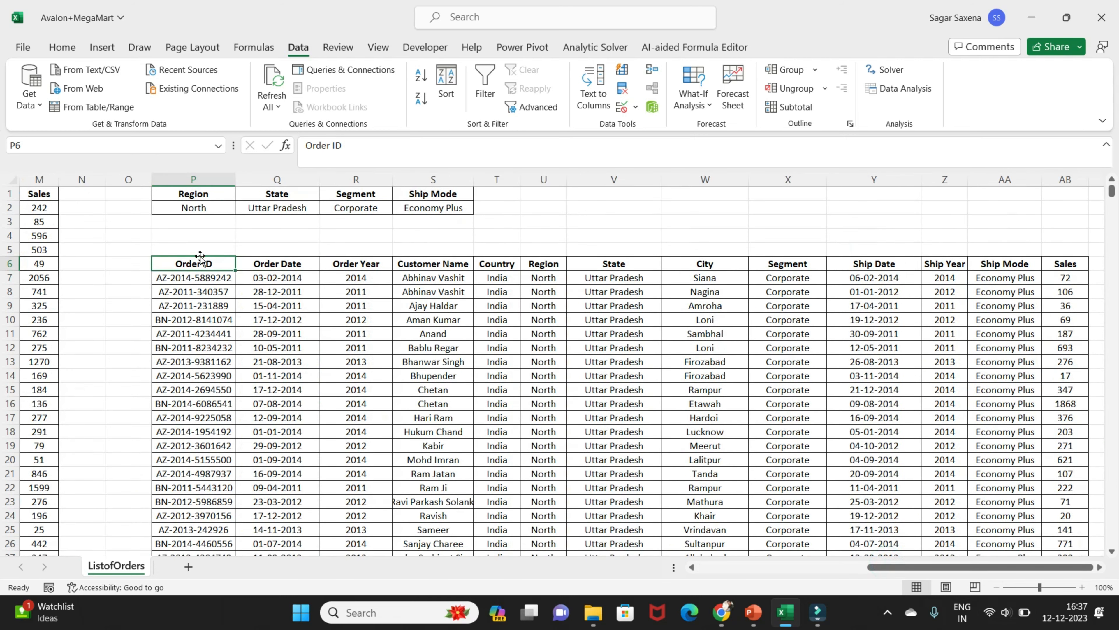
# Clear the contents of the criteria range and the whole extracted list, from cell P1 onward
pyautogui.moveTo(200, 257)
pyautogui.mouseDown()
pyautogui.moveTo(875, 300)
pyautogui.moveTo(424, 303)
pyautogui.moveTo(185, 270)
pyautogui.moveTo(196, 262)
pyautogui.mouseUp()
pyautogui.click(198, 194)
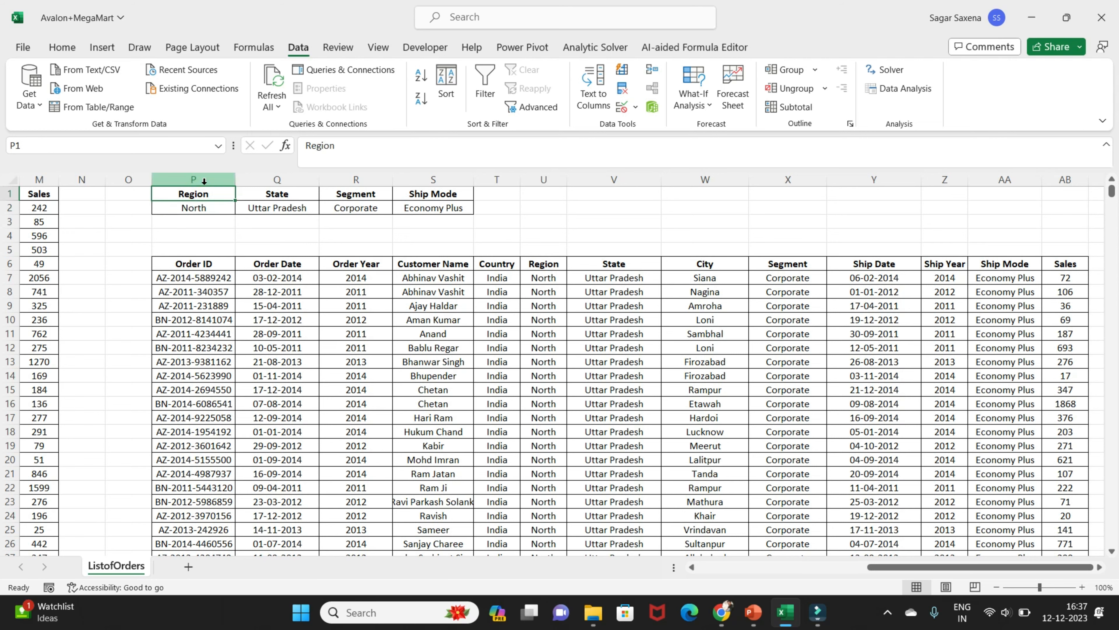
pyautogui.hotkey('ctrl', 'shift', 'Right')
pyautogui.hotkey('ctrl', 'shift', 'Right')
pyautogui.hotkey('shift', 'Down')
pyautogui.hotkey('shift', 'Down')
pyautogui.hotkey('shift', 'Down')
pyautogui.hotkey('shift', 'Down')
pyautogui.hotkey('shift', 'Down')
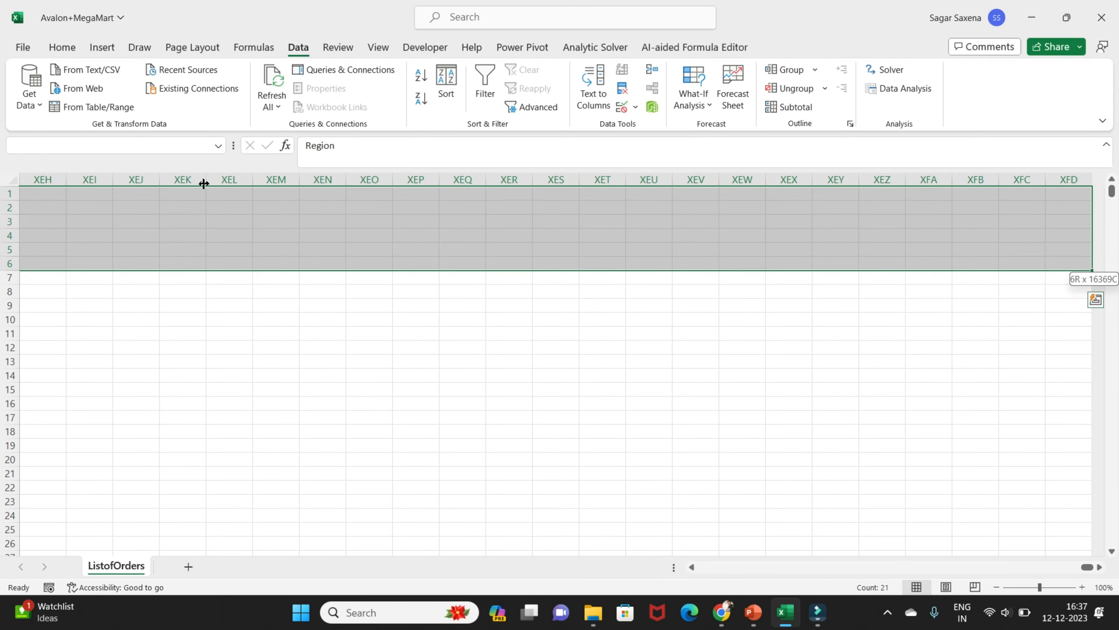
pyautogui.hotkey('ctrl', 'shift', 'Down')
pyautogui.press('Delete')
# Return to the beginning of the order list and select the Order Date header in cell B1
pyautogui.press('Left')
pyautogui.press('Left')
pyautogui.press('Left')
pyautogui.press('Left')
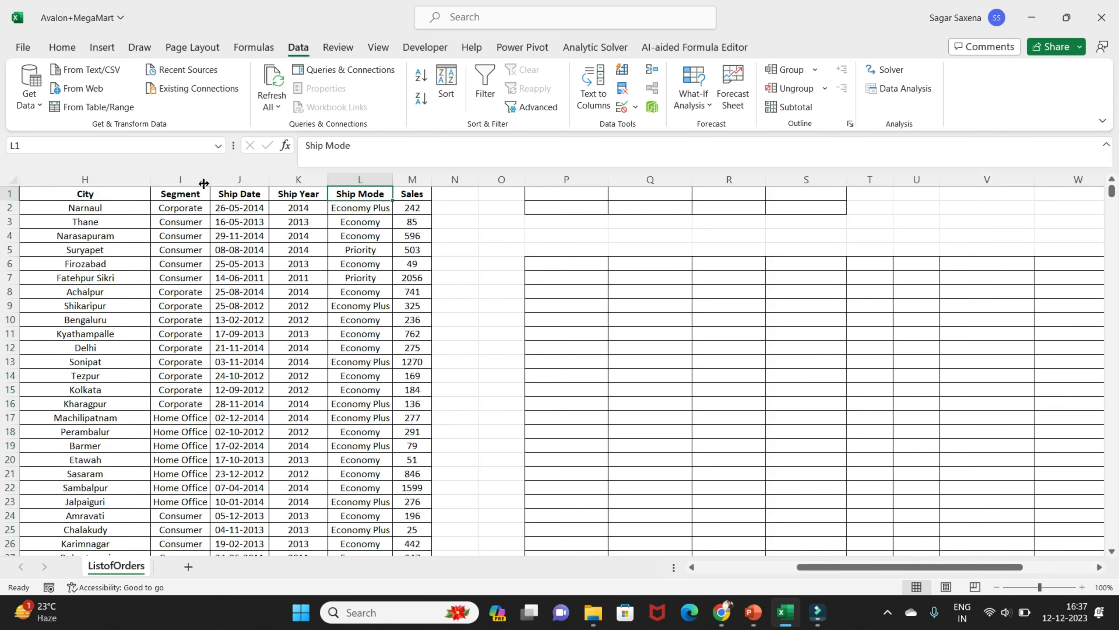
pyautogui.press('Left')
pyautogui.press('Left')
pyautogui.press('Left')
pyautogui.press('Left')
pyautogui.press('Left')
pyautogui.press('Left')
pyautogui.press('Left')
pyautogui.press('Left')
pyautogui.press('Left')
pyautogui.press('Left')
pyautogui.press('Left')
pyautogui.press('Right')
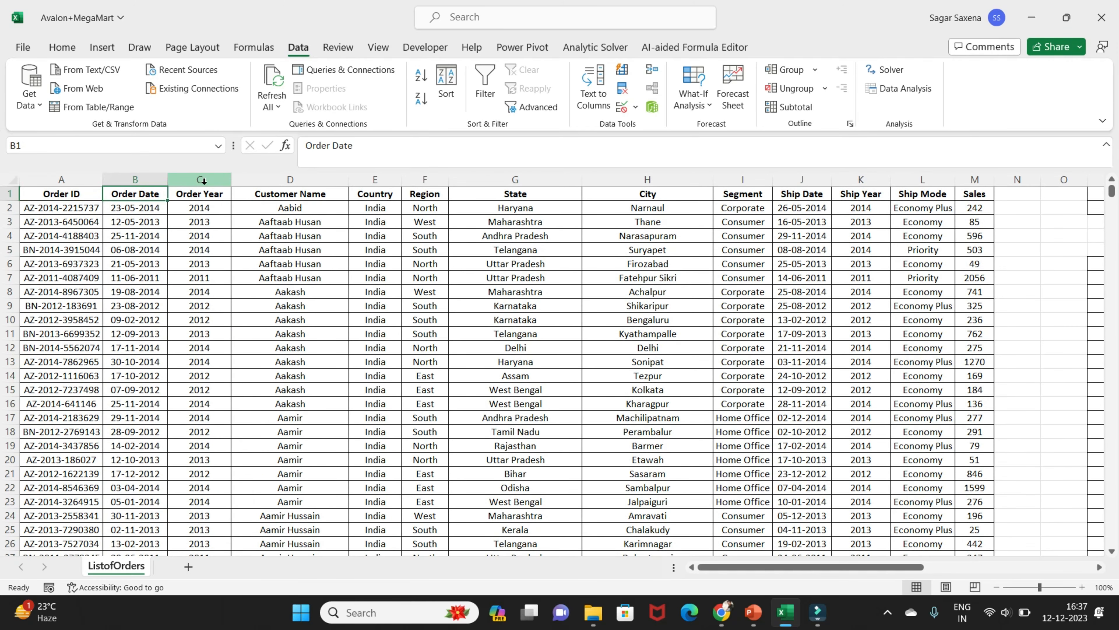
# Switch to the PowerPoint slide show, turn on the pen and advance to the "Conditional Formatting for Data Visualization" slide
pyautogui.click(754, 620)
pyautogui.click(93, 93)
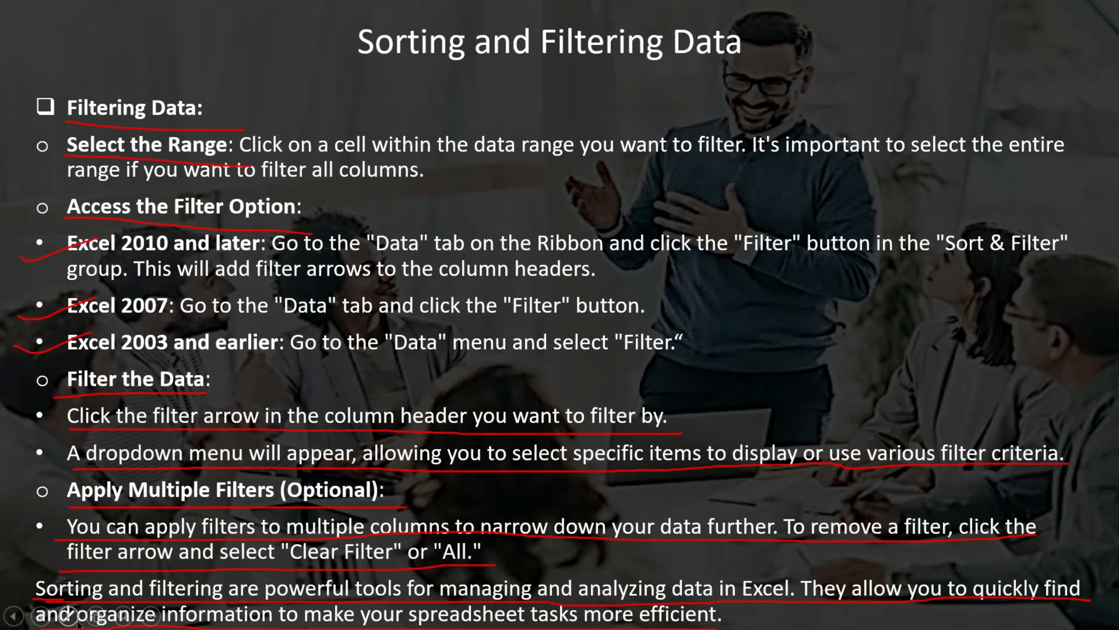
pyautogui.click(71, 623)
pyautogui.click(38, 491)
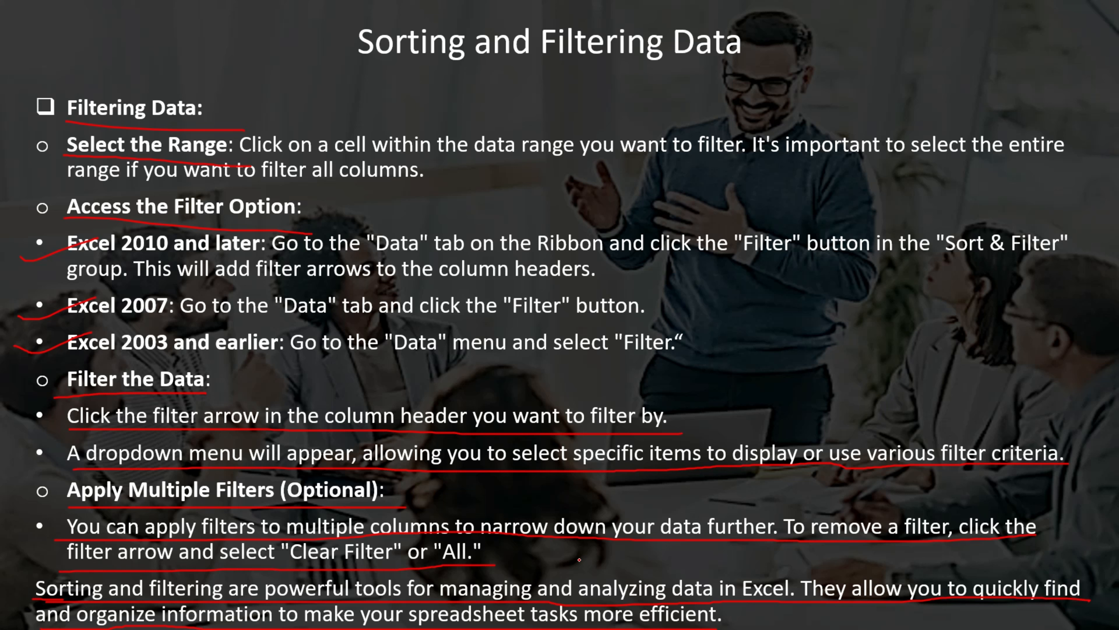
pyautogui.press('Right')
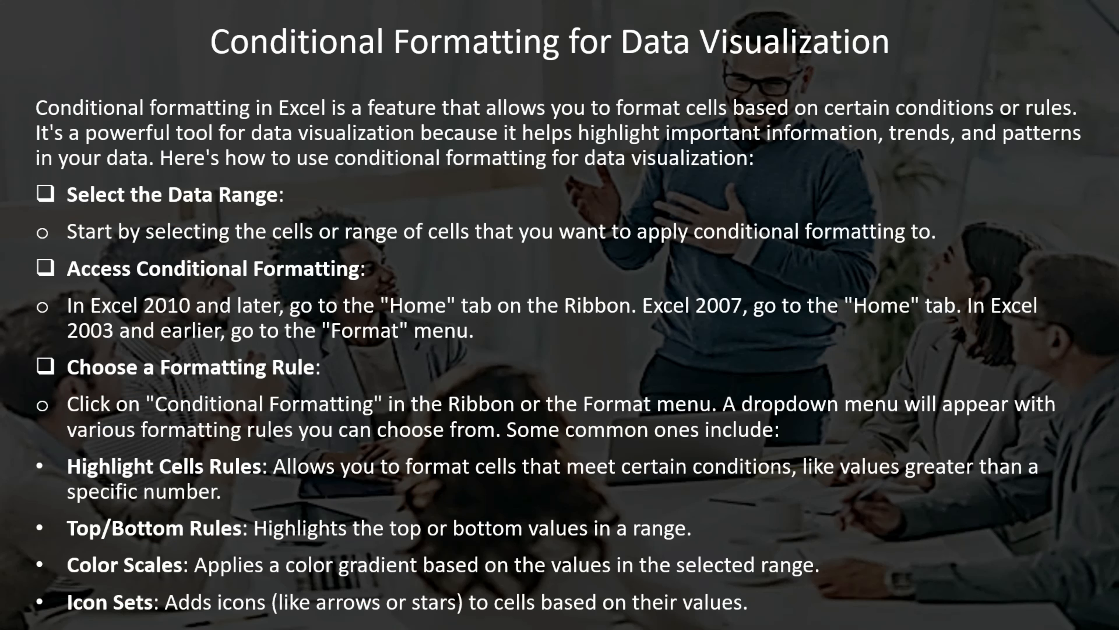
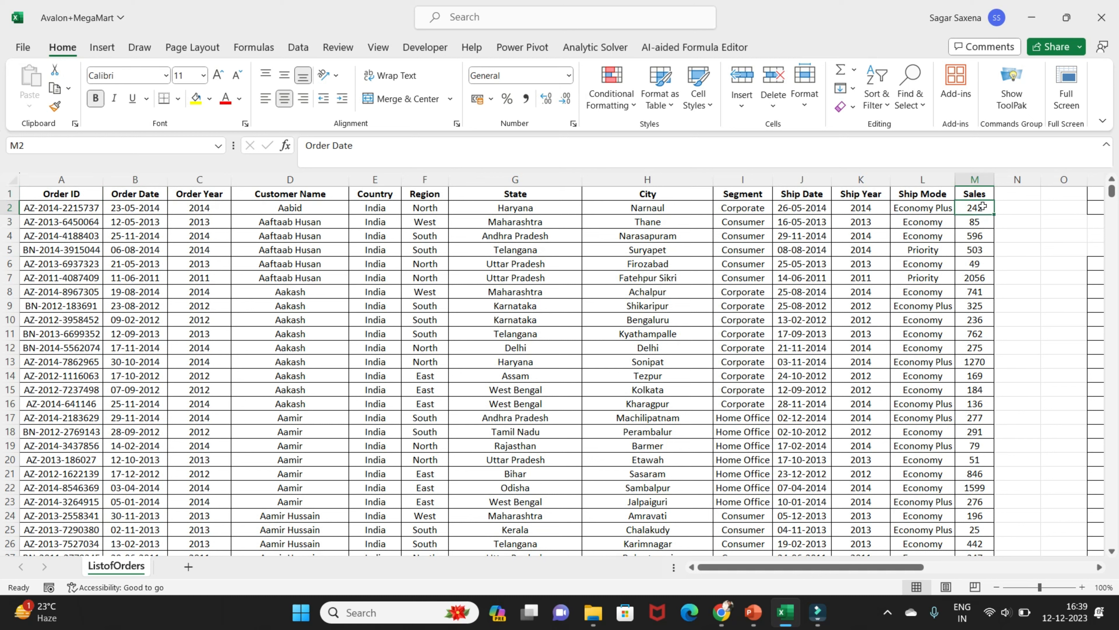
# Widen the Sales column, enter the header "profit" in cell N1 and widen column N
pyautogui.moveTo(995, 180); pyautogui.dragTo(1043, 180)
pyautogui.moveTo(843, 571); pyautogui.dragTo(885, 571)
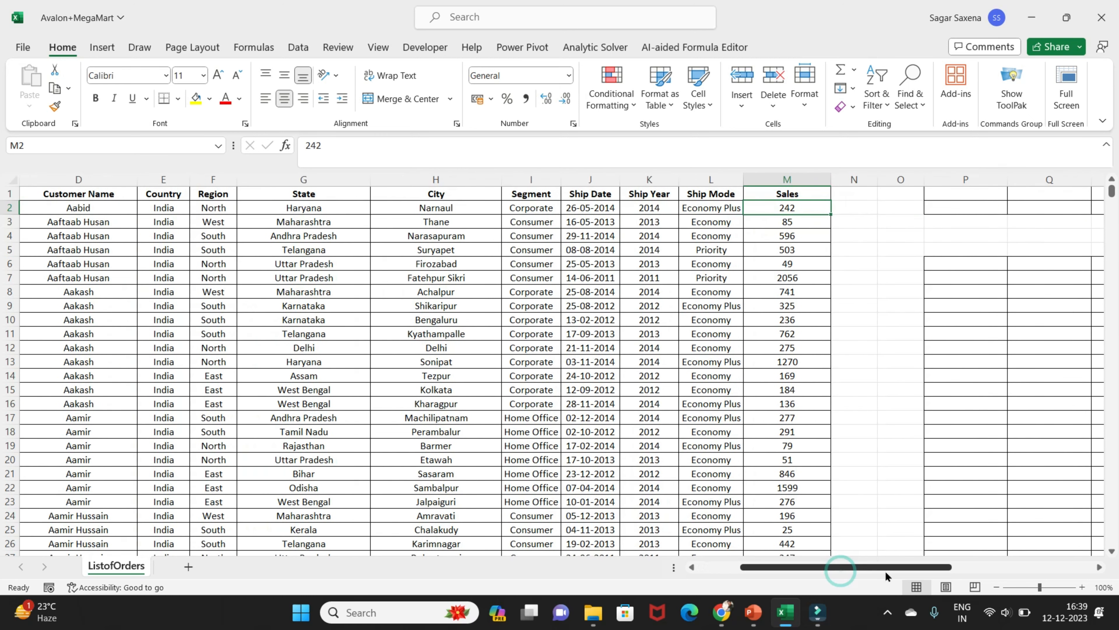
pyautogui.click(845, 192)
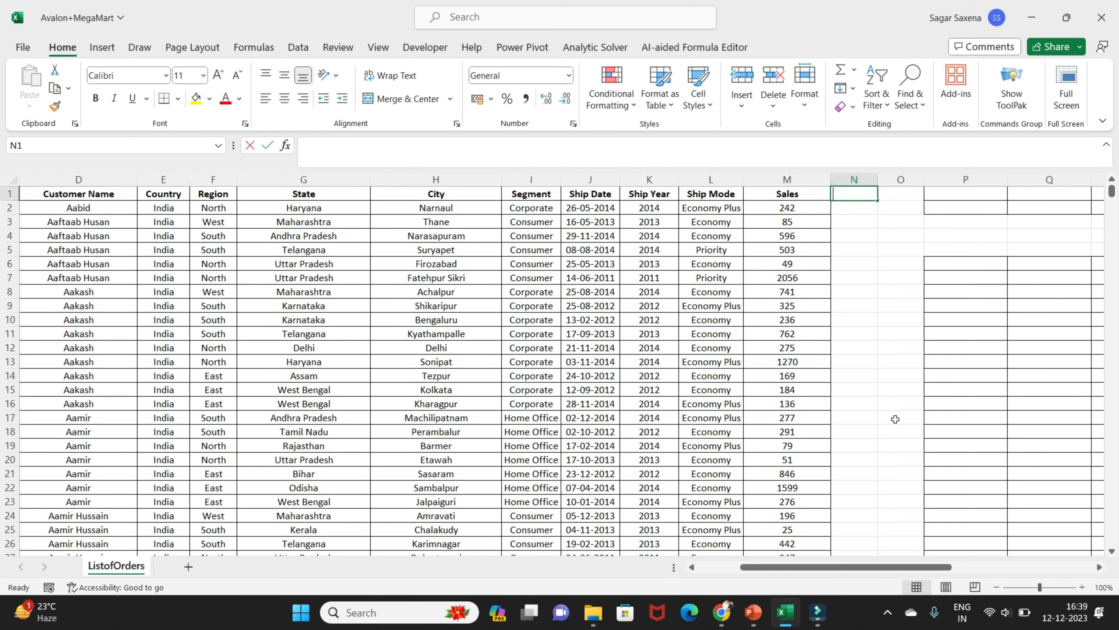
pyautogui.write('profit')
pyautogui.press('Return')
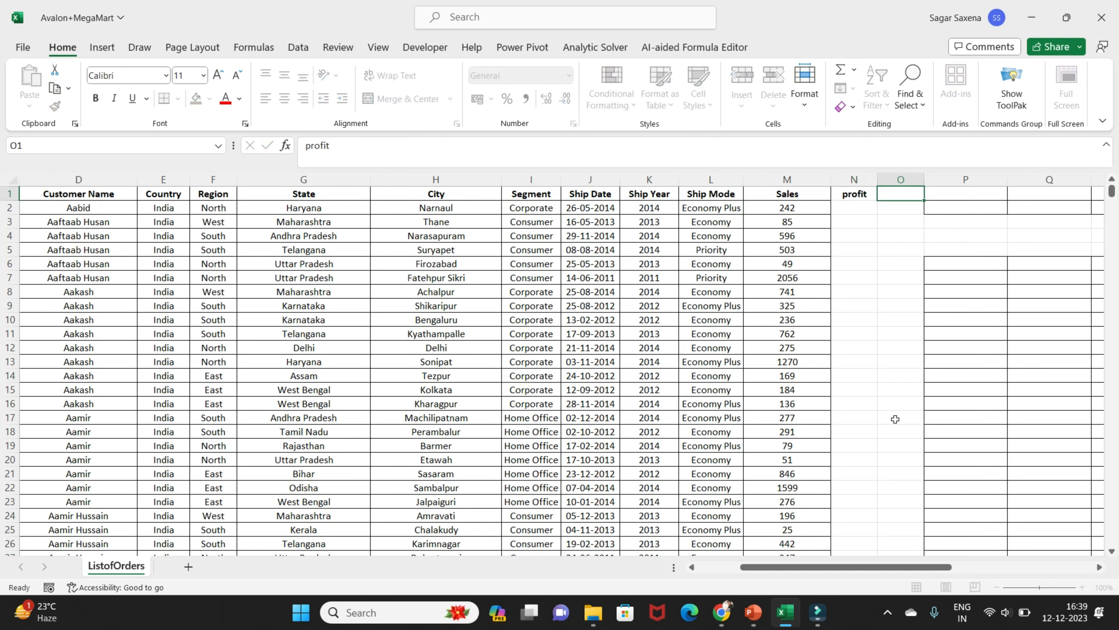
pyautogui.moveTo(878, 180); pyautogui.dragTo(895, 180)
pyautogui.click(877, 211)
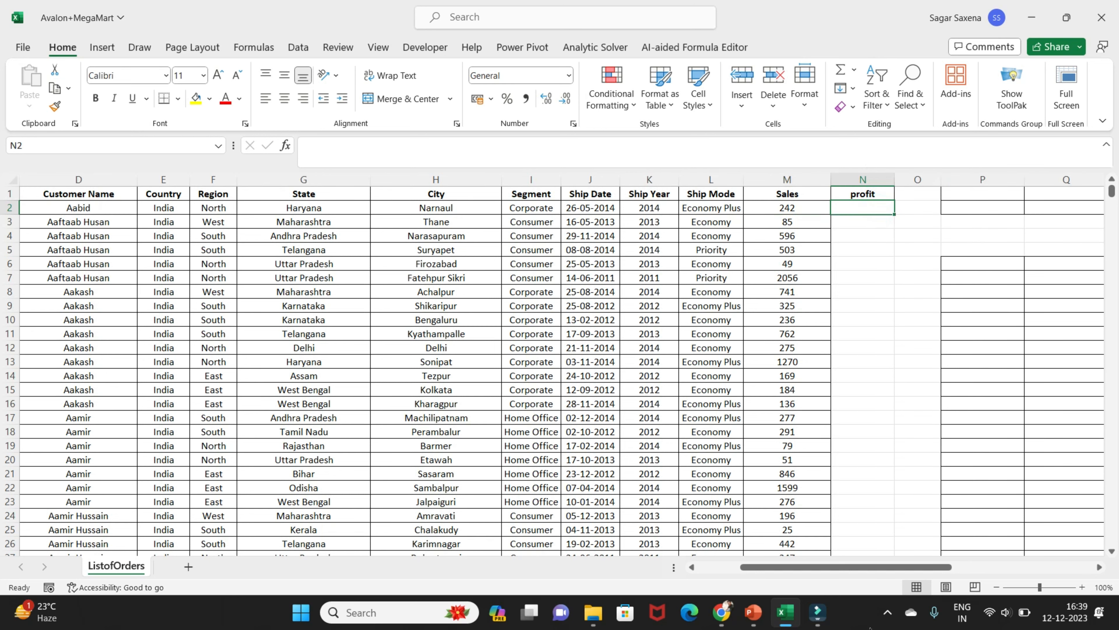
# Calculate the profit in N2 as 10% of Sales with =M2 * 10% and fill the formula down the column
pyautogui.moveTo(919, 567); pyautogui.dragTo(962, 567)
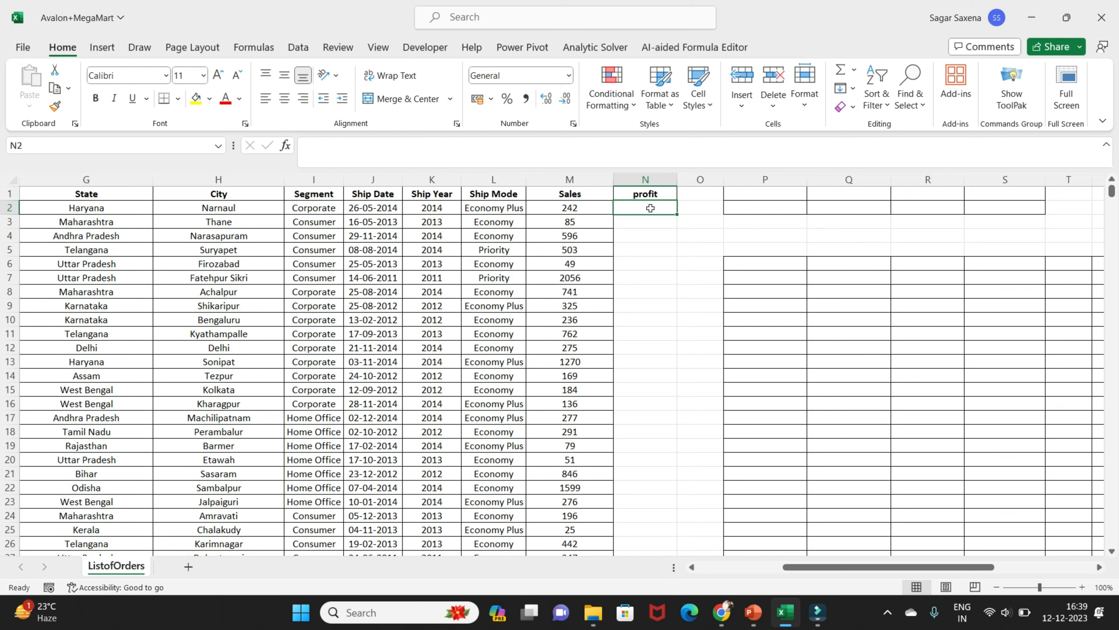
pyautogui.write('=')
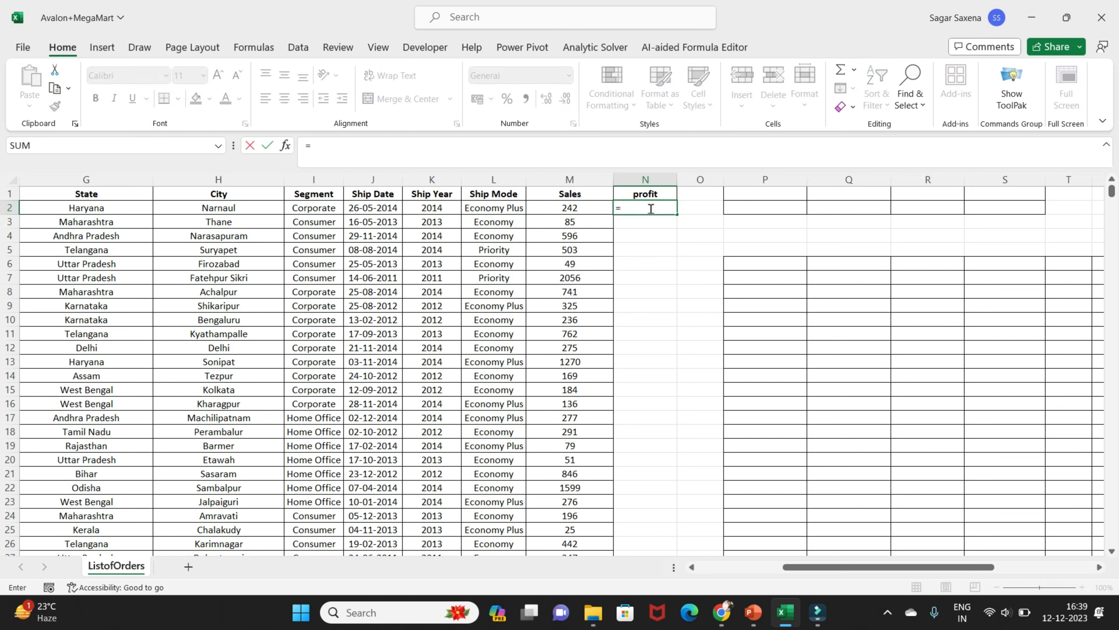
pyautogui.click(578, 204)
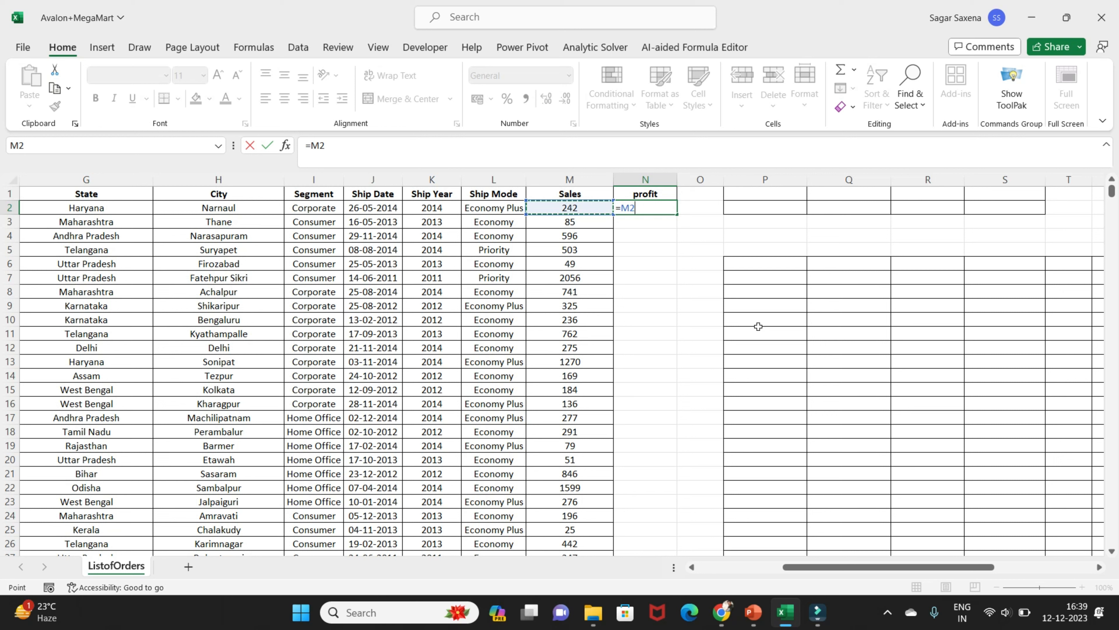
pyautogui.write(')')
pyautogui.press('Return')
pyautogui.click(663, 205)
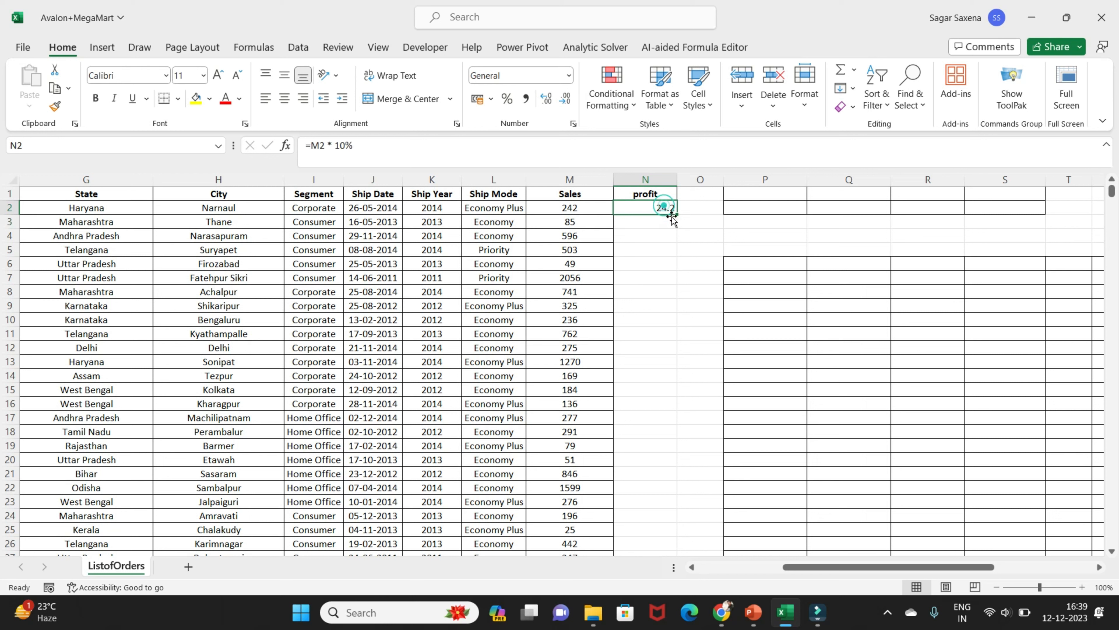
pyautogui.doubleClick(677, 215)
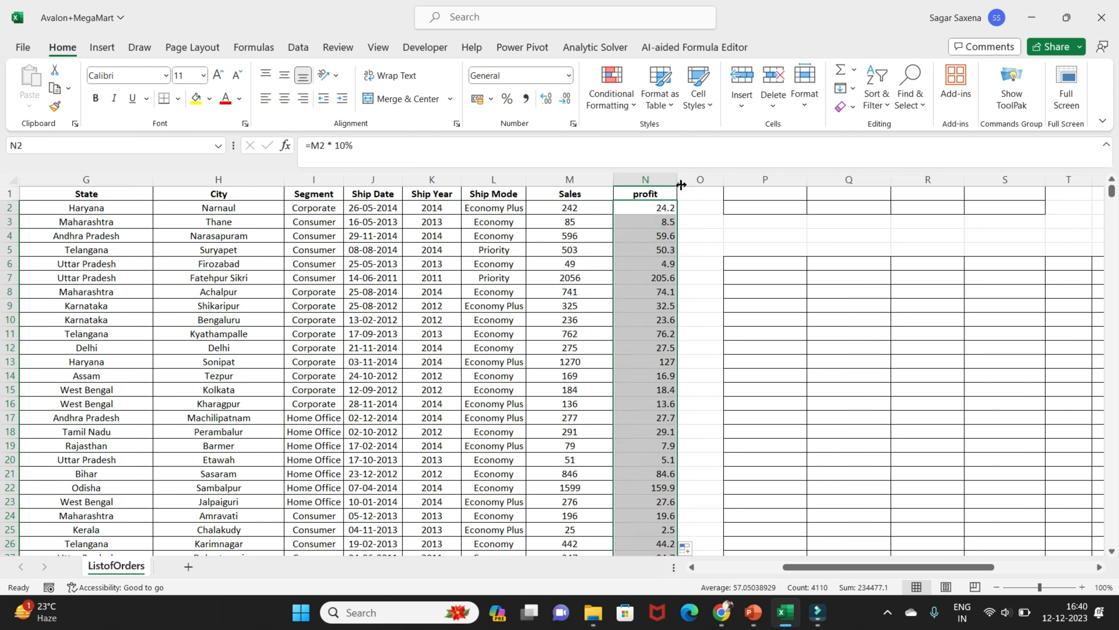
# Try "Net Sales" as the header of a widened column O, and clear it again
pyautogui.click(698, 194)
pyautogui.write('Net Sales')
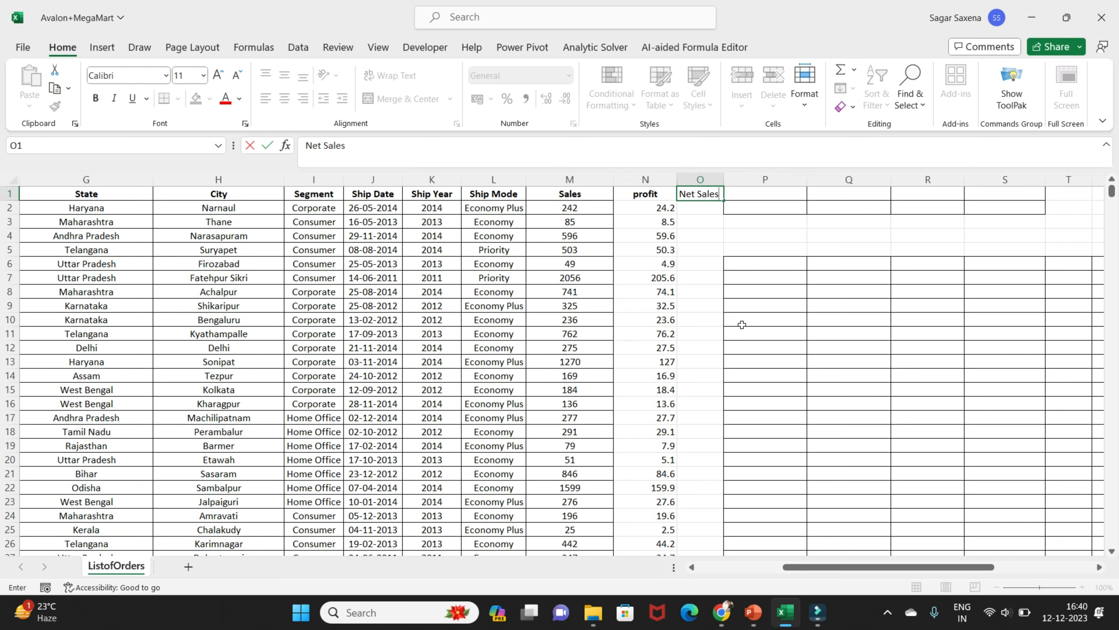
pyautogui.hotkey('ctrl', 'Return')
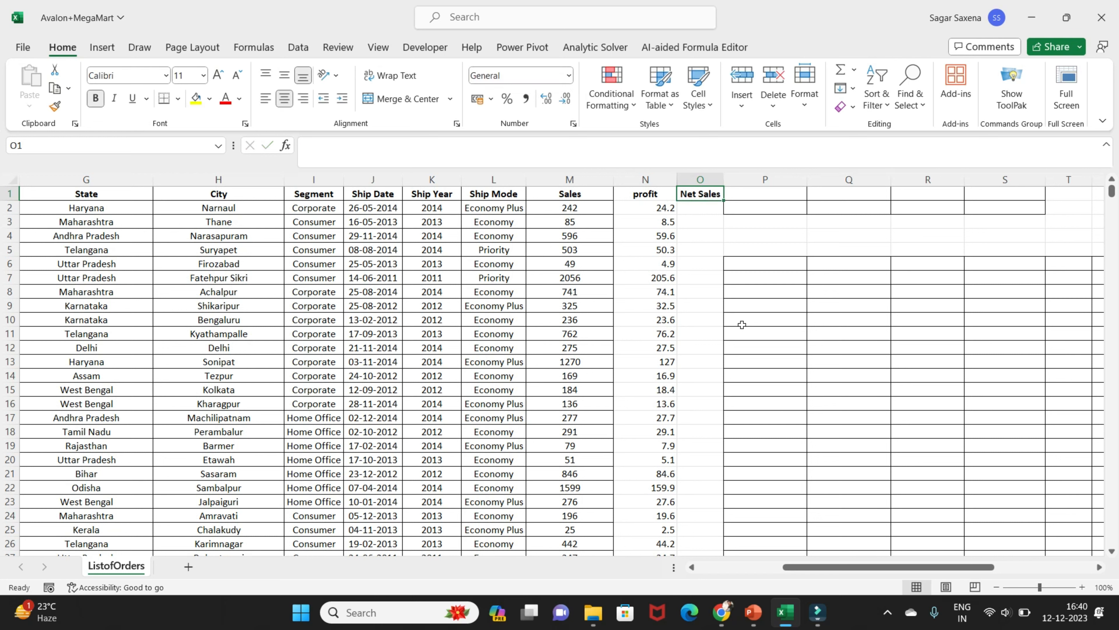
pyautogui.moveTo(725, 182); pyautogui.dragTo(740, 183)
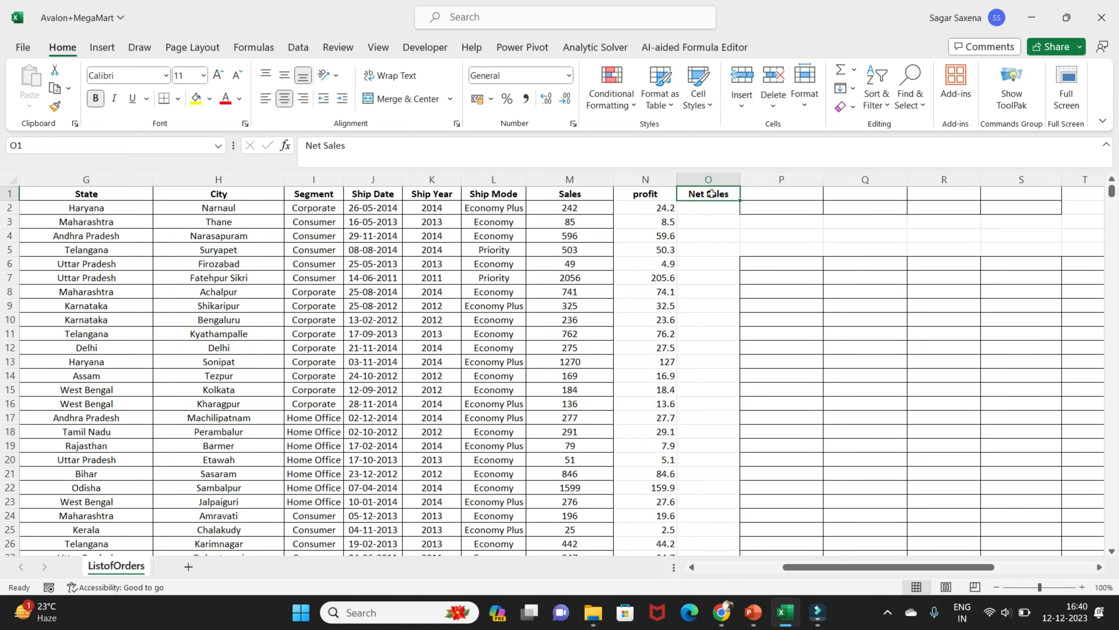
pyautogui.doubleClick(732, 195)
pyautogui.tripleClick(733, 195)
pyautogui.press('BackSpace')
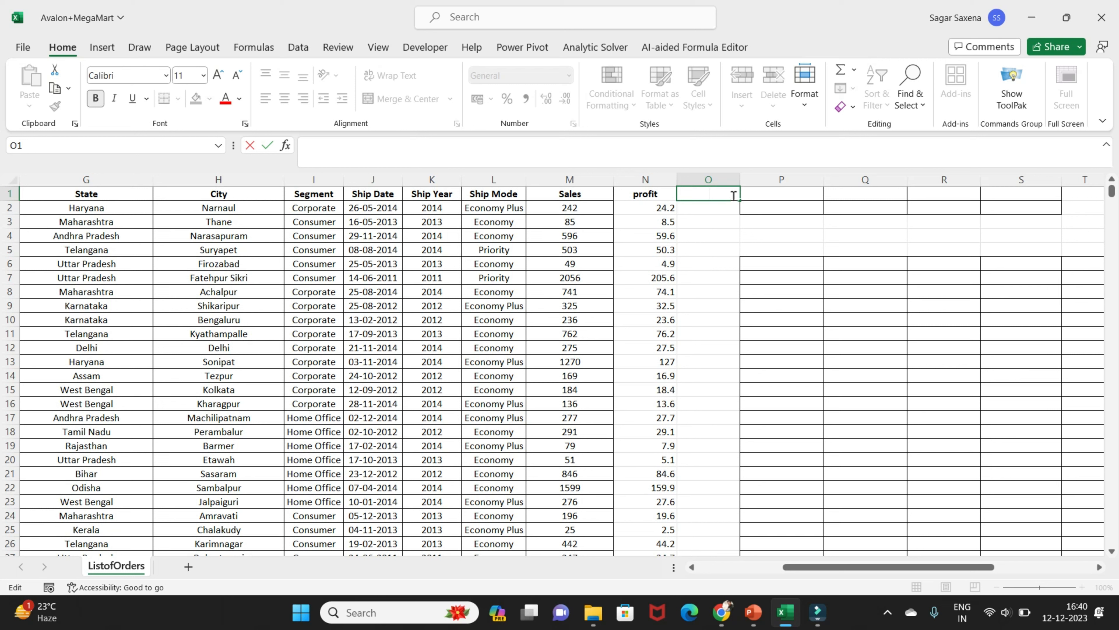
pyautogui.click(574, 200)
pyautogui.click(573, 210)
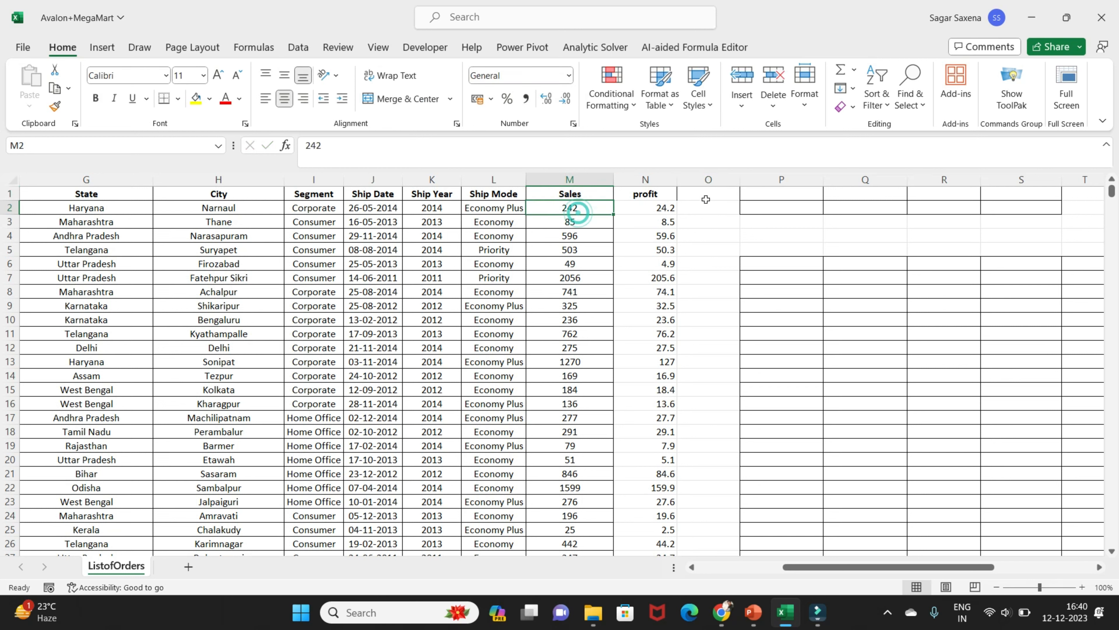
pyautogui.click(707, 197)
pyautogui.click(584, 210)
# Enter the header "Actual Value" in cell O1 and widen column O
pyautogui.click(707, 197)
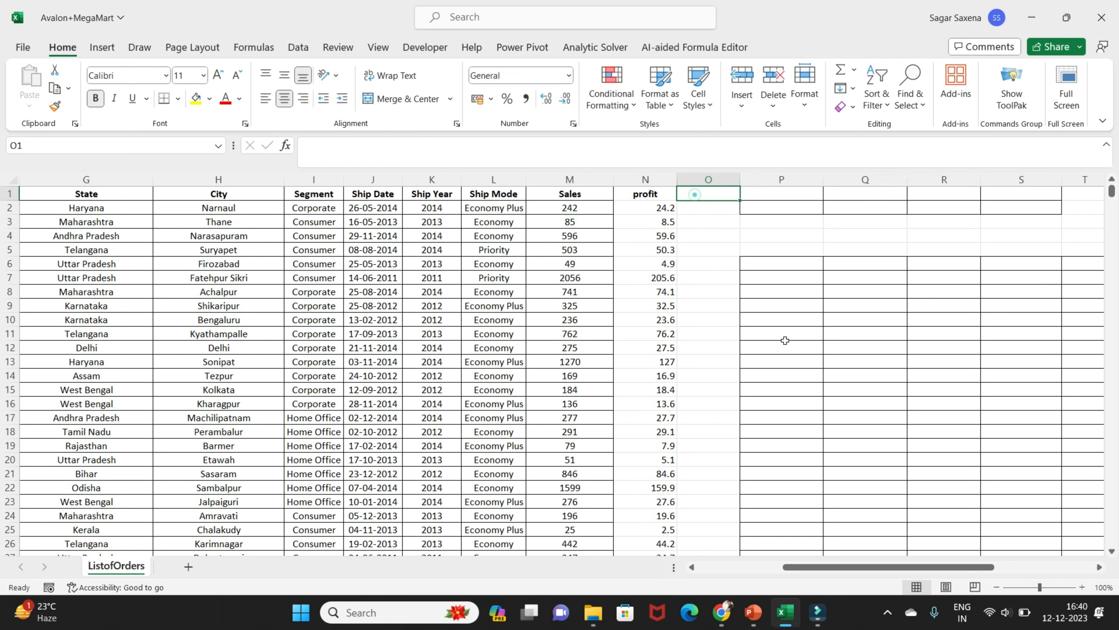
pyautogui.write('Actual Value')
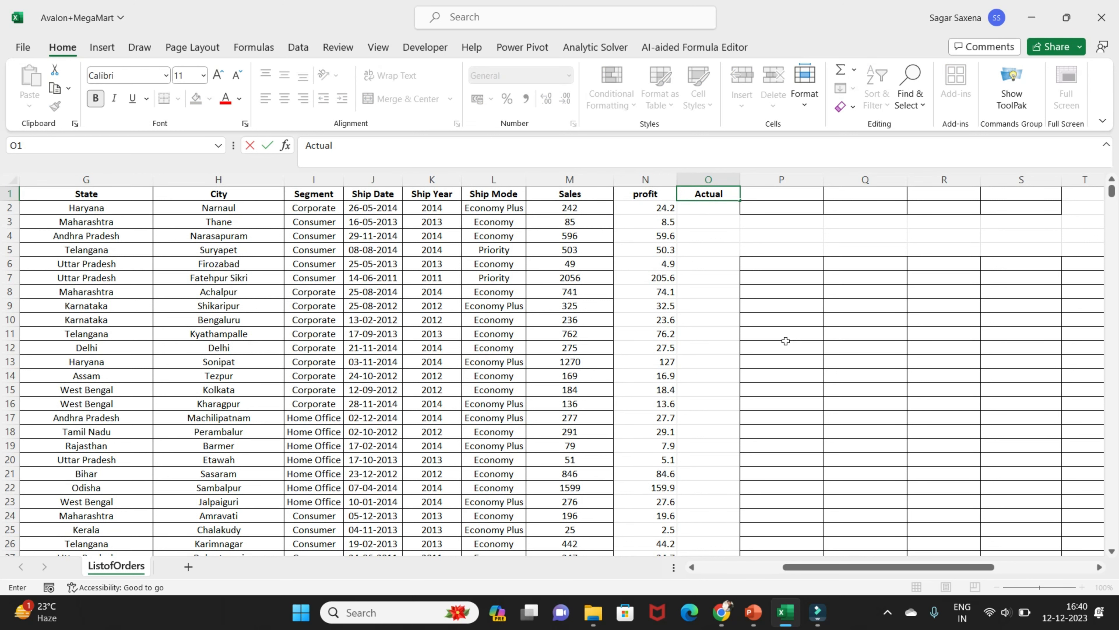
pyautogui.hotkey('ctrl', 'Return')
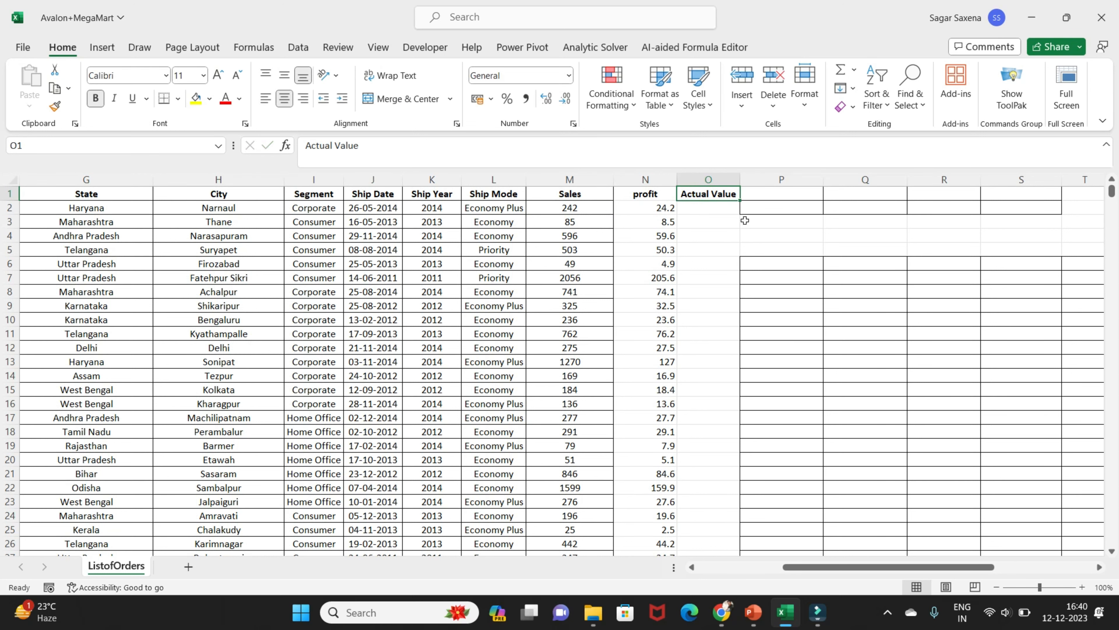
pyautogui.rightClick(745, 207)
pyautogui.click(722, 217)
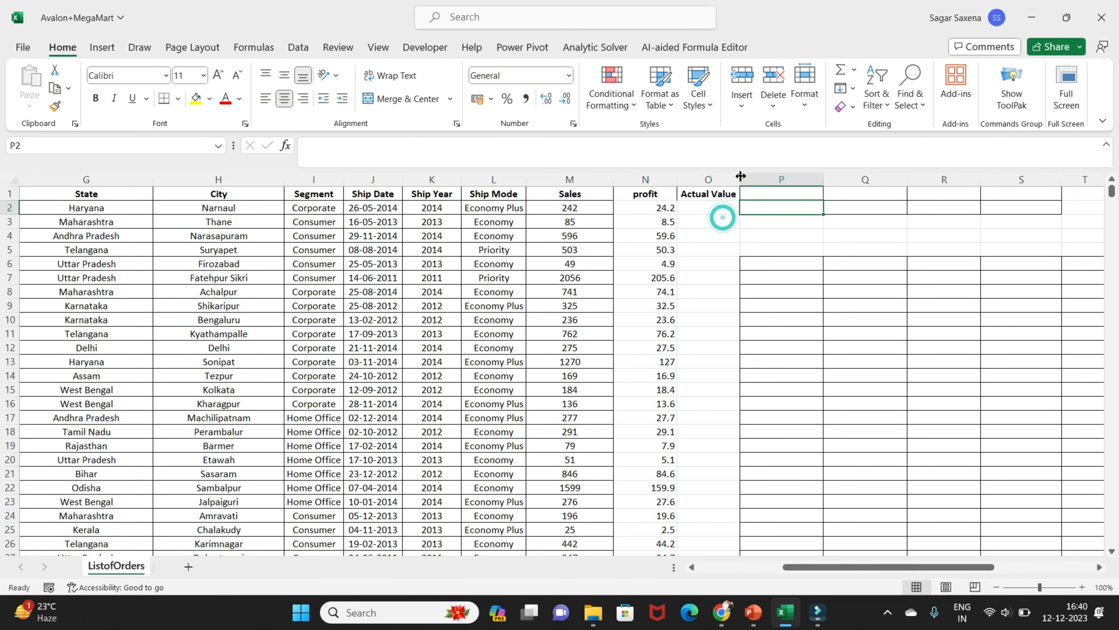
pyautogui.doubleClick(740, 178)
# Calculate the Actual Value in O2 as Sales minus profit with =M2-N2 and fill the formula down the column
pyautogui.click(712, 207)
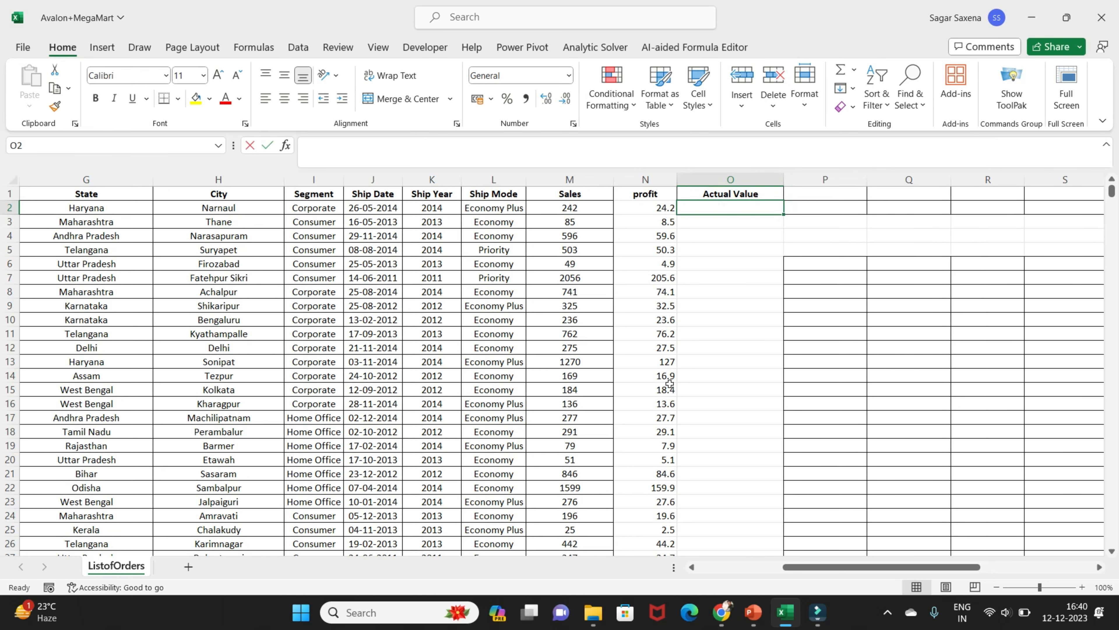
pyautogui.write('=')
pyautogui.click(602, 210)
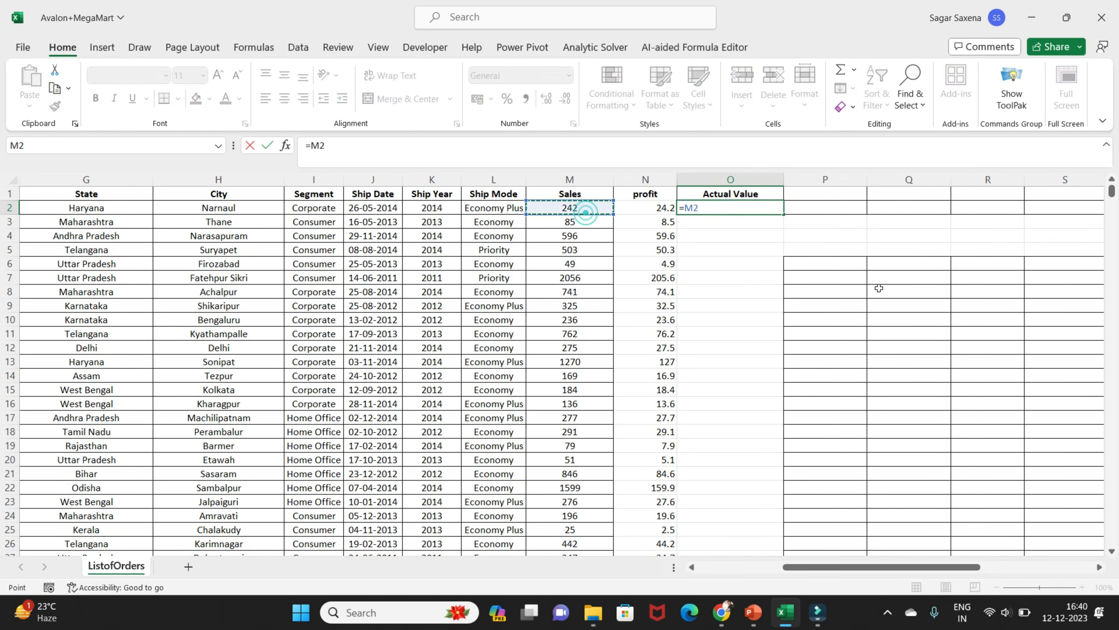
pyautogui.write('-')
pyautogui.click(648, 209)
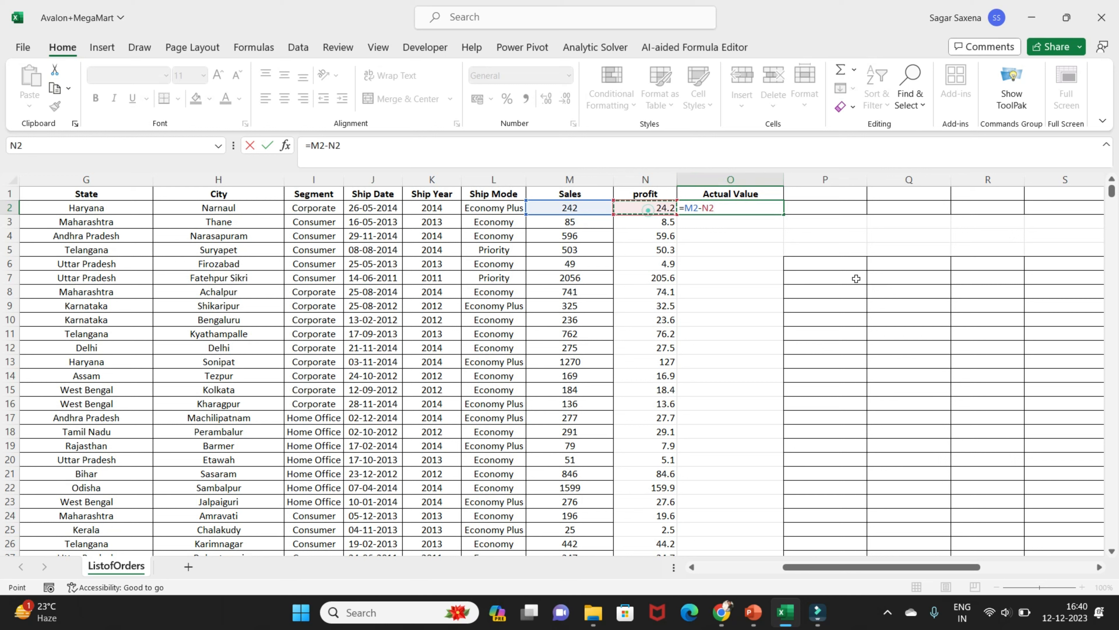
pyautogui.press('Return')
pyautogui.click(771, 210)
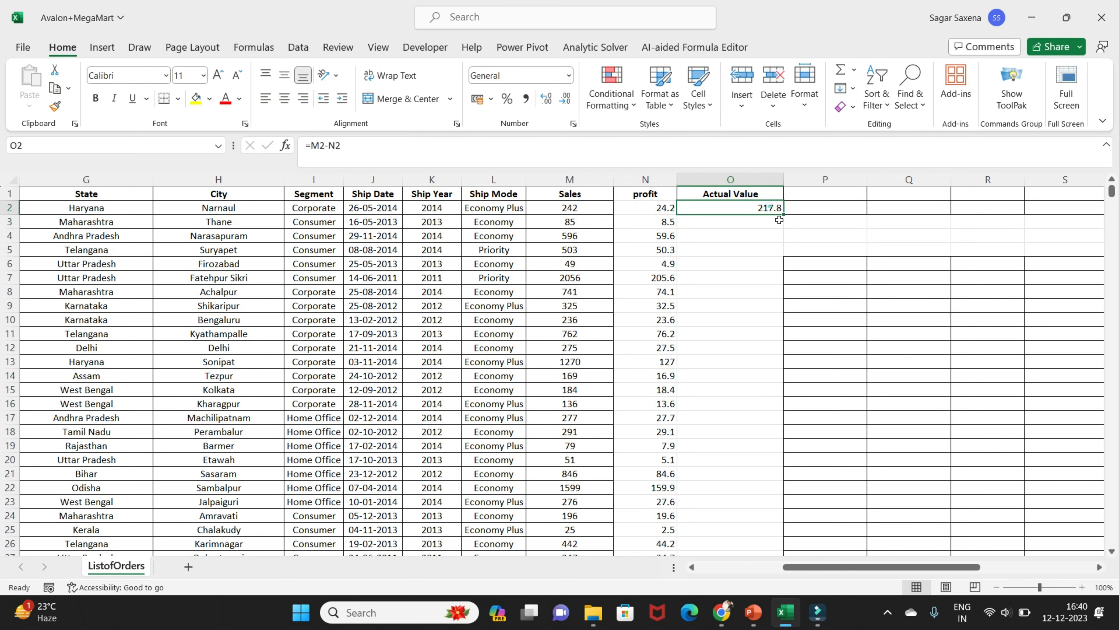
pyautogui.doubleClick(783, 215)
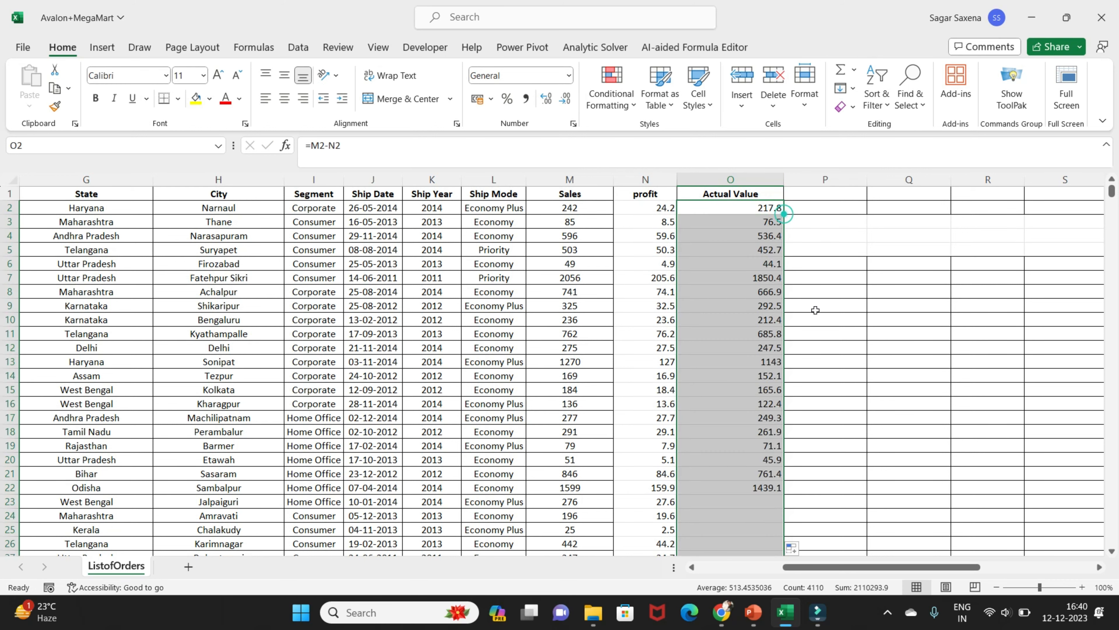
# Widen the profit column slightly and select the empty cell P1 beside the Actual Value header
pyautogui.click(820, 196)
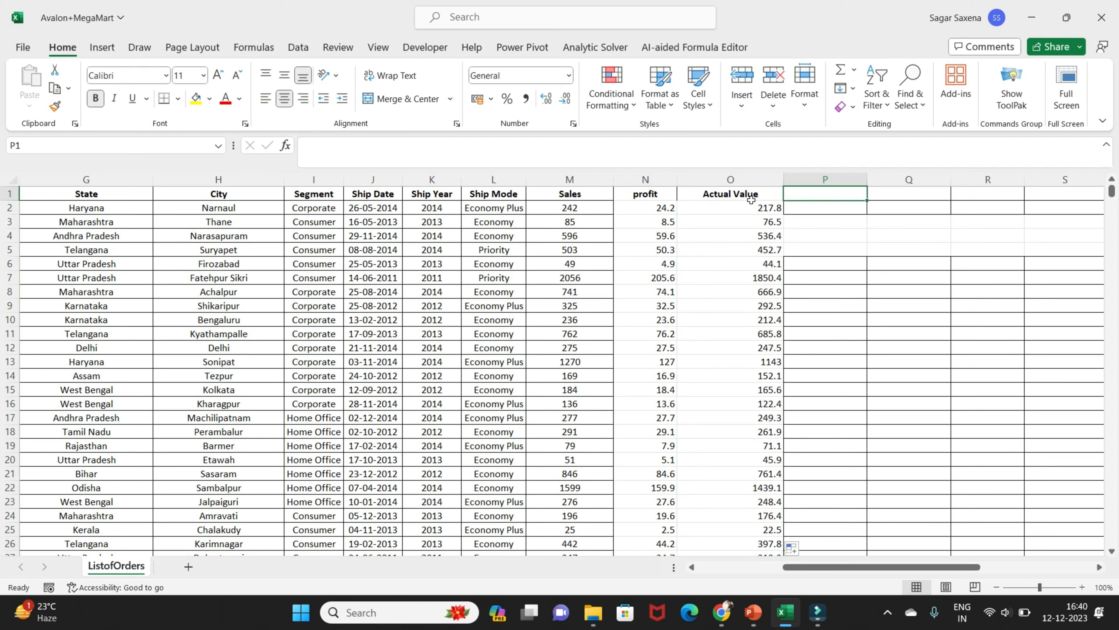
pyautogui.moveTo(678, 184); pyautogui.dragTo(689, 184)
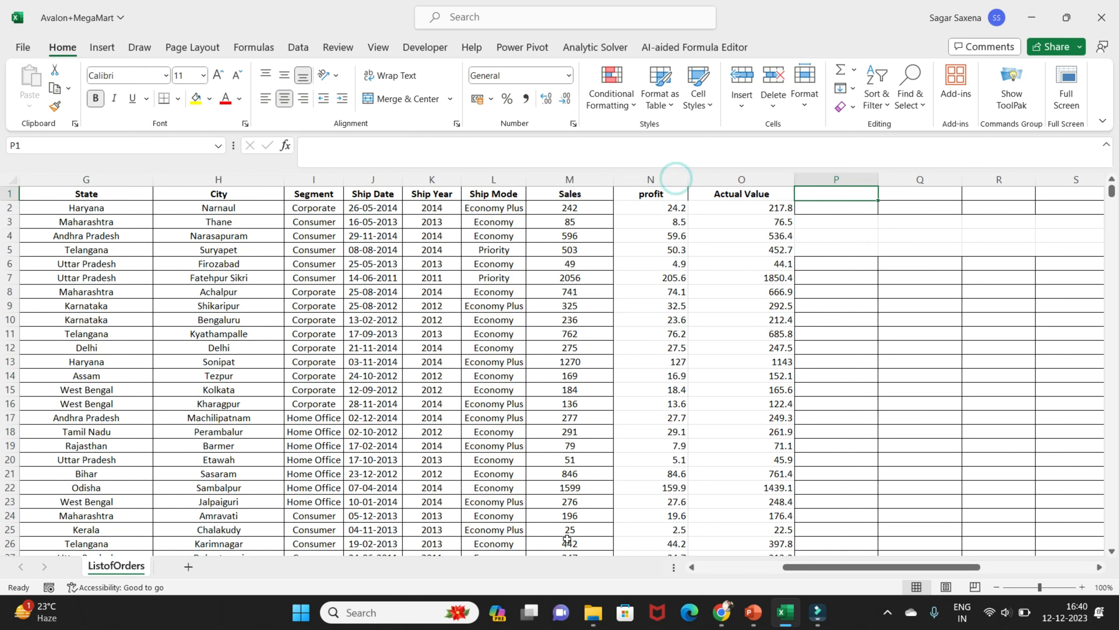
pyautogui.click(650, 181)
pyautogui.click(725, 194)
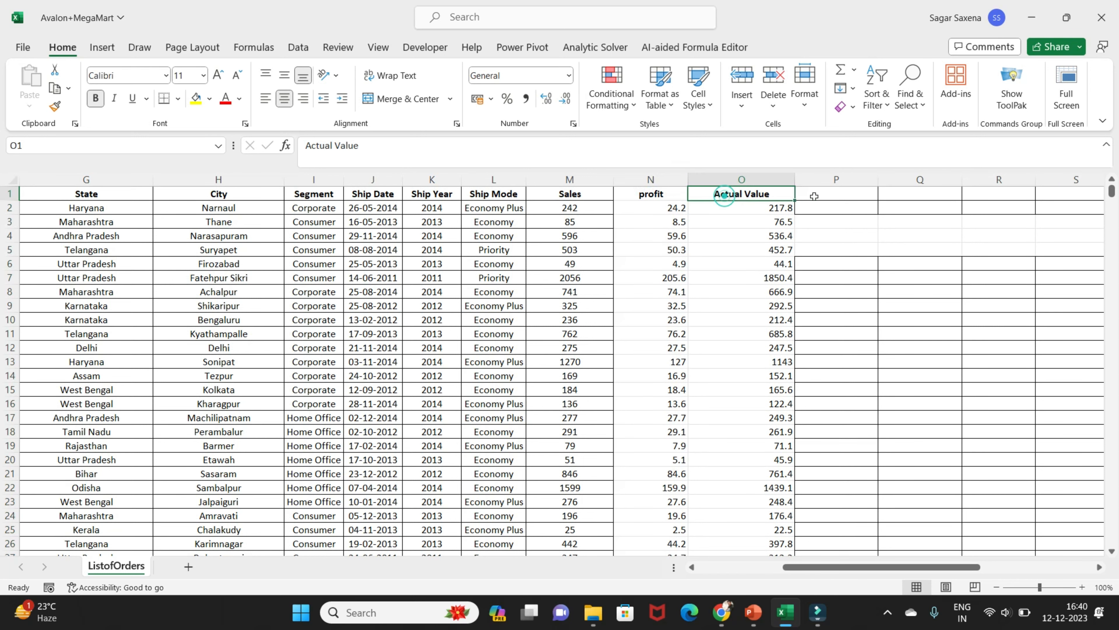
pyautogui.click(840, 193)
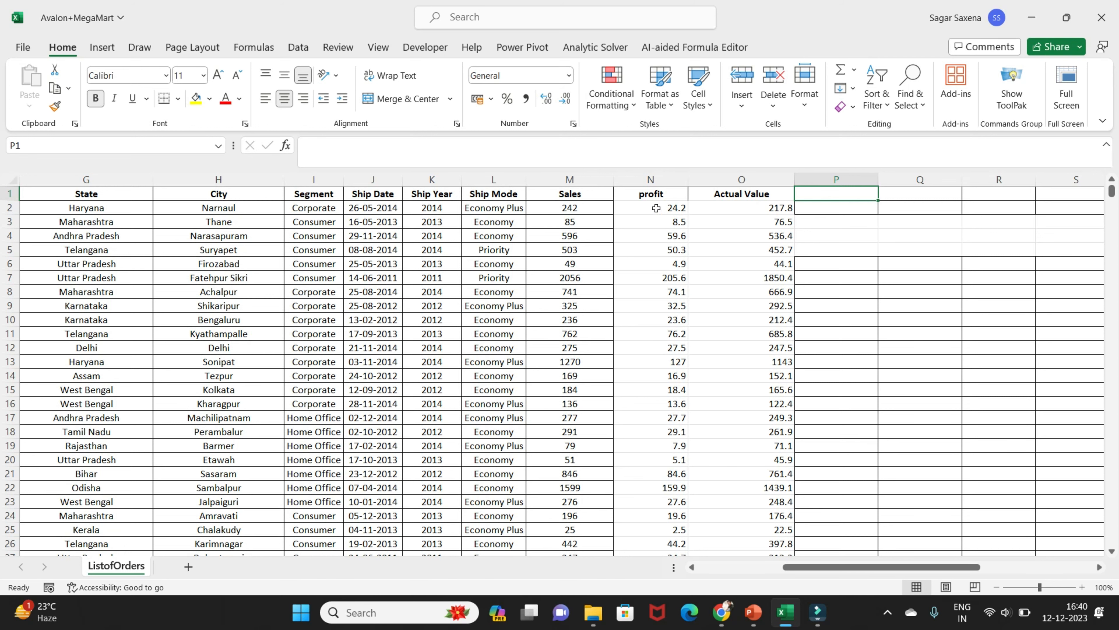
# Apply all borders to the profit and Actual Value columns from the headers down to the last row
pyautogui.moveTo(651, 195); pyautogui.dragTo(749, 195)
pyautogui.hotkey('ctrl', 'shift', 'Down')
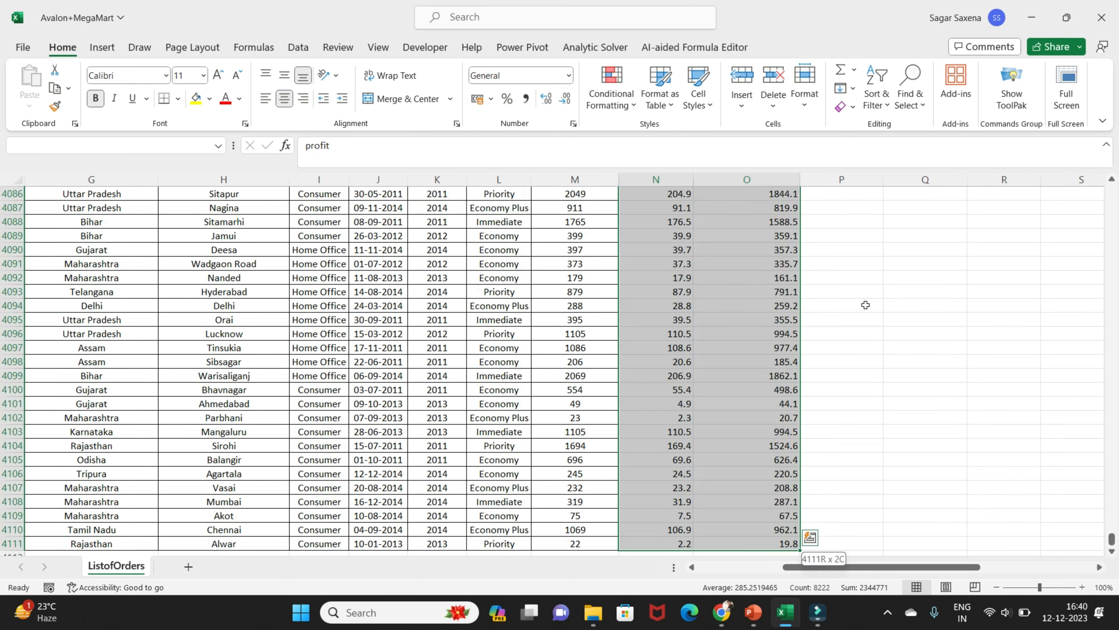
pyautogui.click(178, 99)
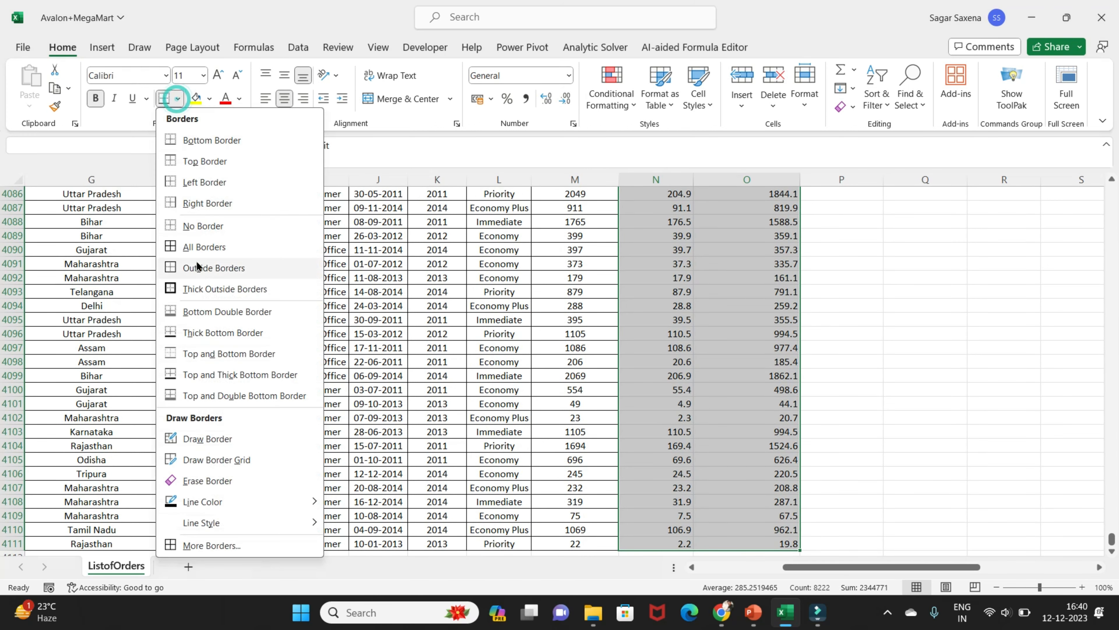
pyautogui.click(207, 249)
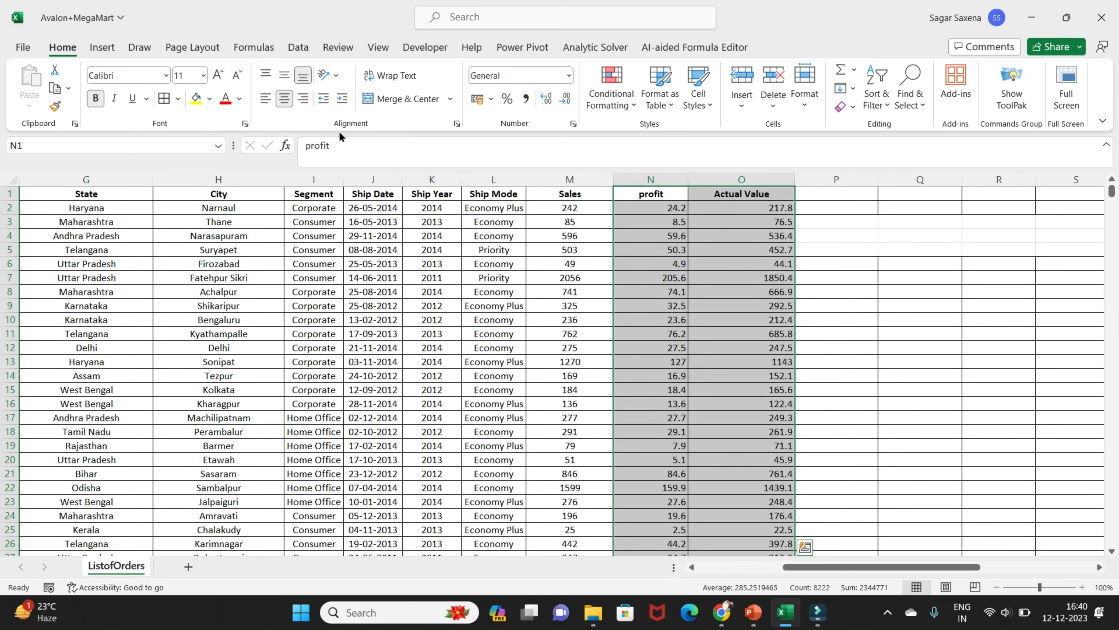
# Middle-align and centre the contents of the profit and Actual Value columns, headers included
pyautogui.click(284, 75)
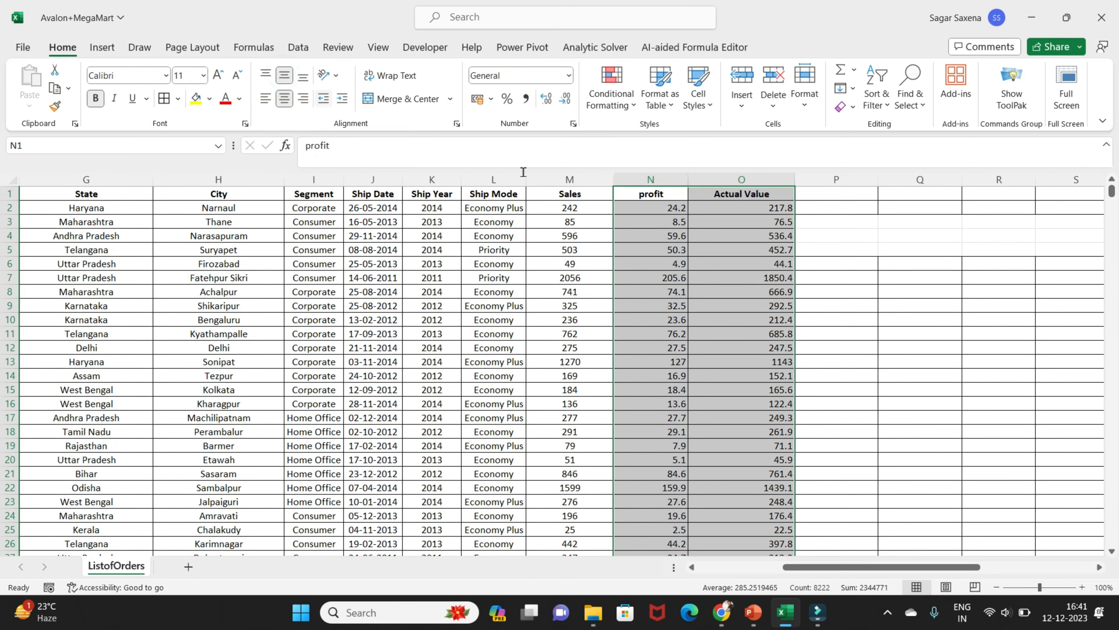
pyautogui.click(675, 209)
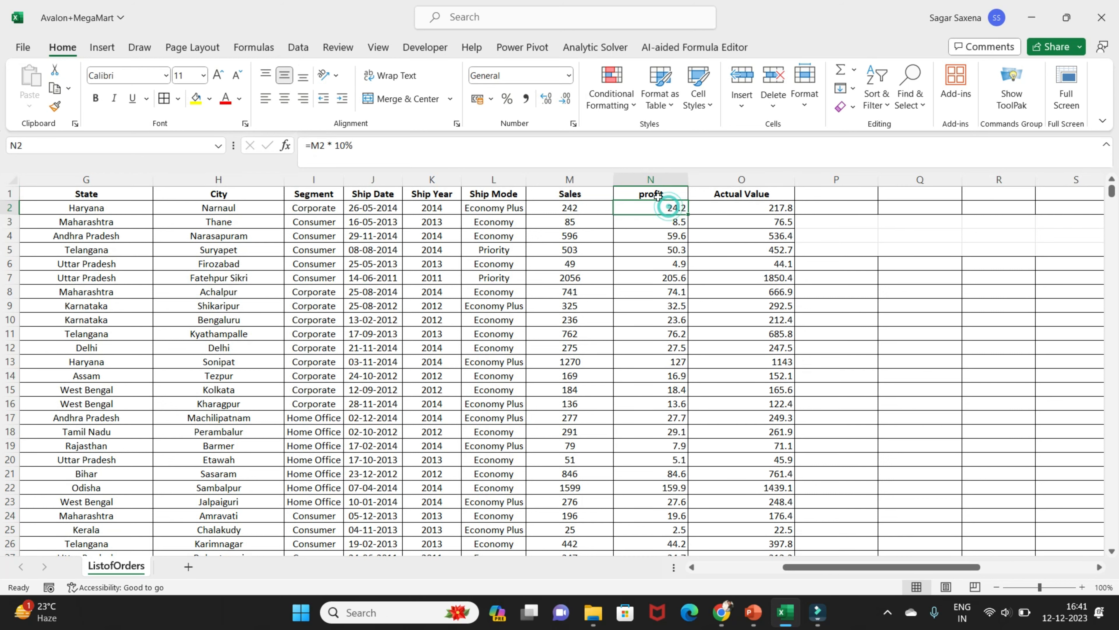
pyautogui.click(661, 195)
pyautogui.hotkey('shift', 'Right')
pyautogui.hotkey('ctrl', 'shift', 'Down')
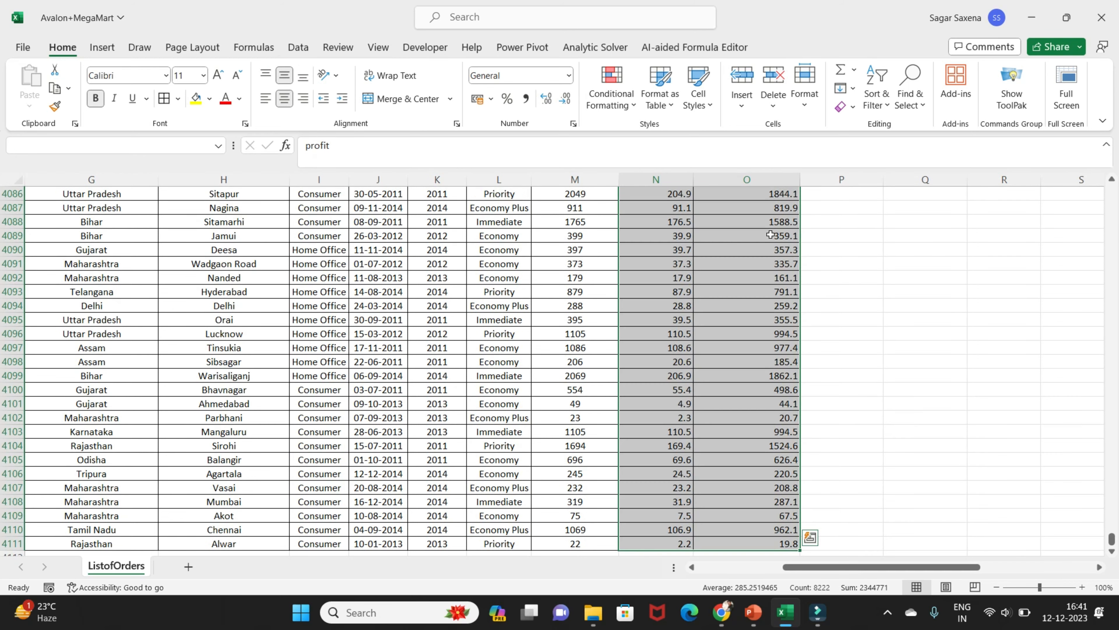
pyautogui.click(284, 101)
pyautogui.click(285, 101)
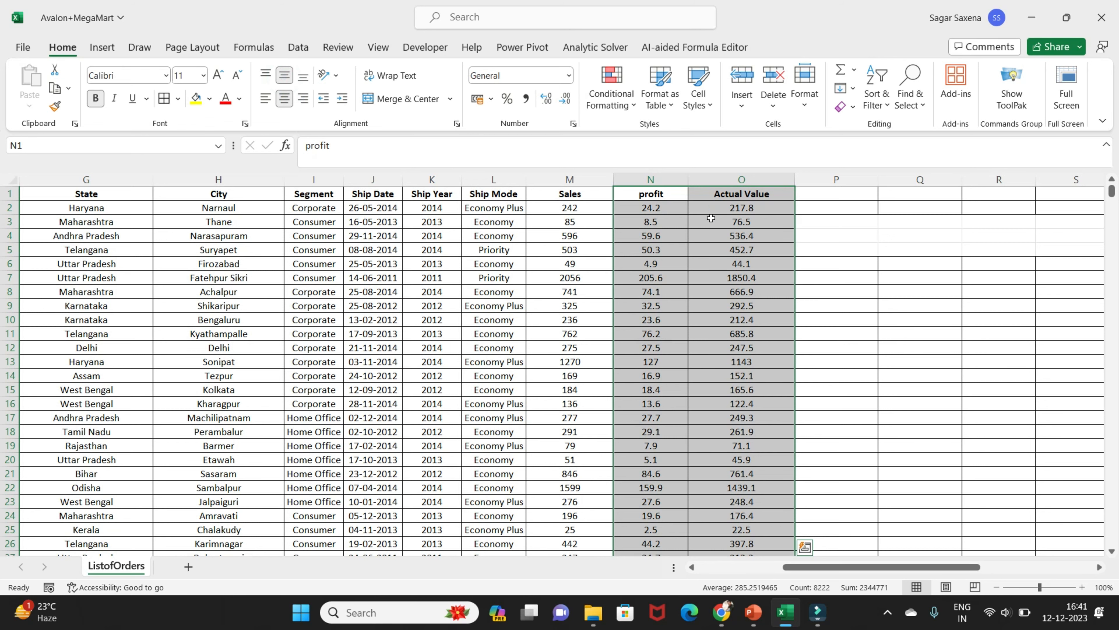
# Replace the formulas in the profit and Actual Value columns with their values, from row 2 down to the last row
pyautogui.click(662, 205)
pyautogui.hotkey('shift', 'Right')
pyautogui.hotkey('ctrl', 'shift', 'Down')
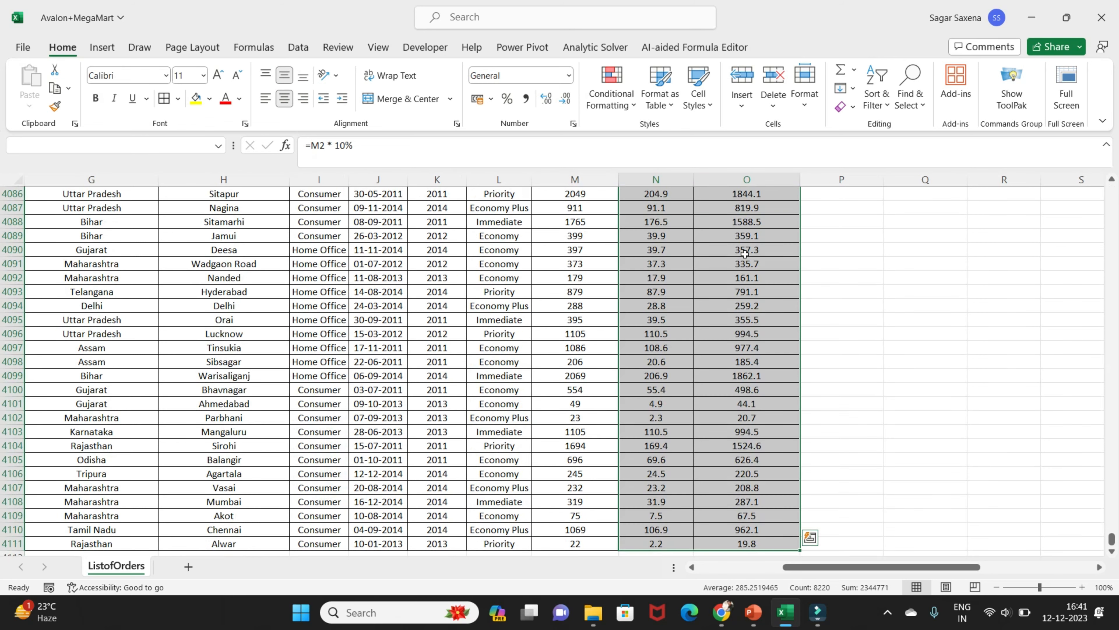
pyautogui.hotkey('ctrl', 'c')
pyautogui.scroll(6, 745, 254)
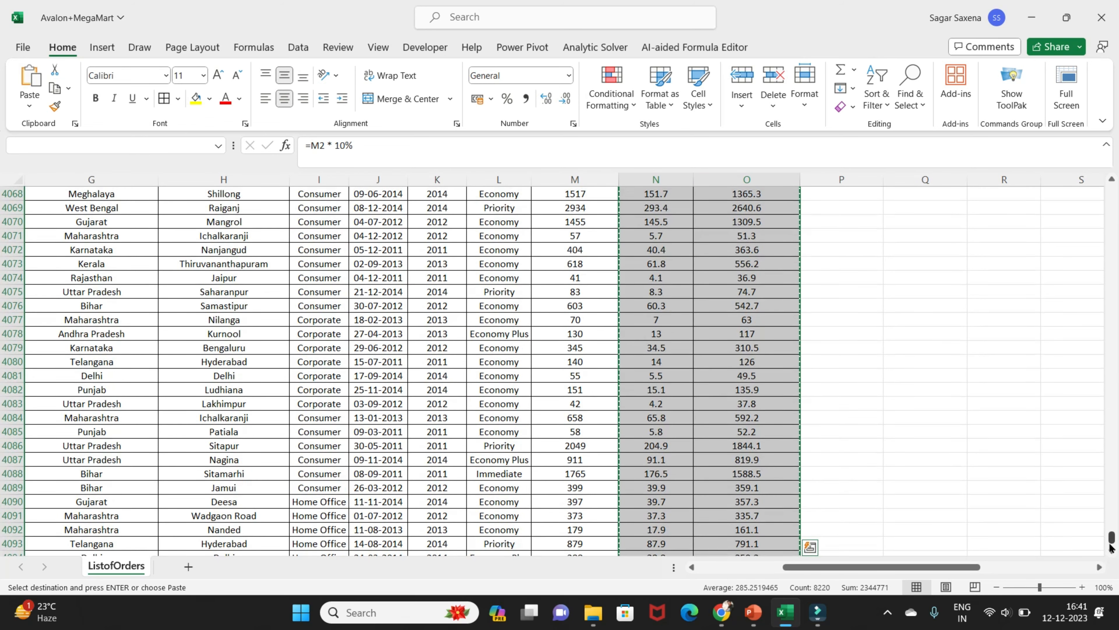
pyautogui.moveTo(1111, 537); pyautogui.dragTo(1117, 133)
pyautogui.rightClick(651, 210)
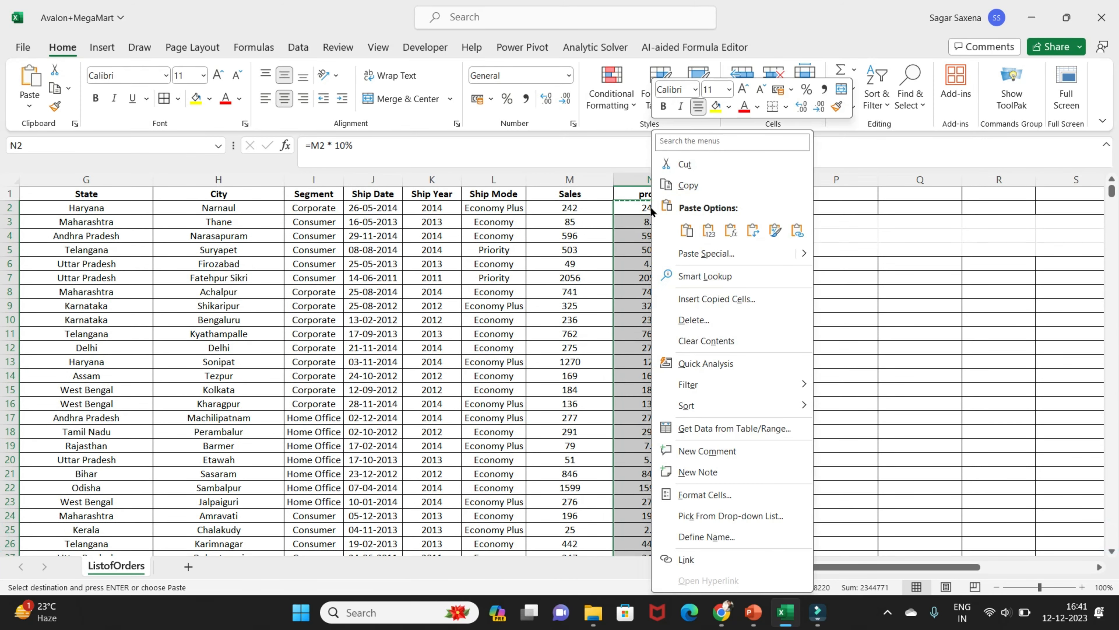
pyautogui.click(709, 230)
# Check whether several cells in the profit and Actual Value columns hold plain values instead of formulas
pyautogui.doubleClick(653, 221)
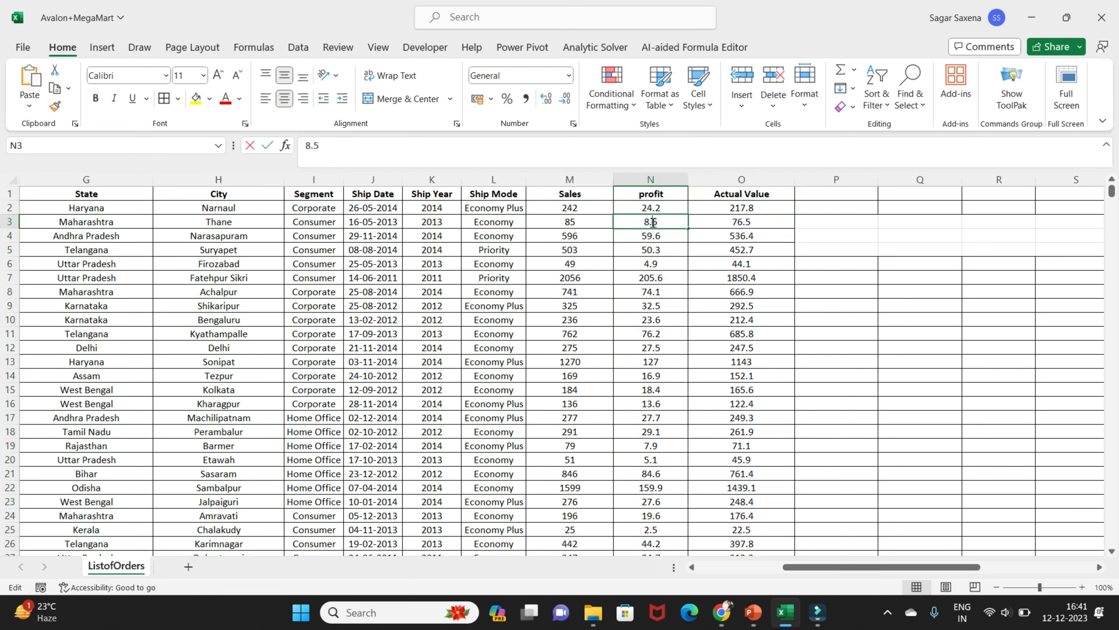
pyautogui.doubleClick(658, 206)
pyautogui.click(740, 207)
pyautogui.click(653, 222)
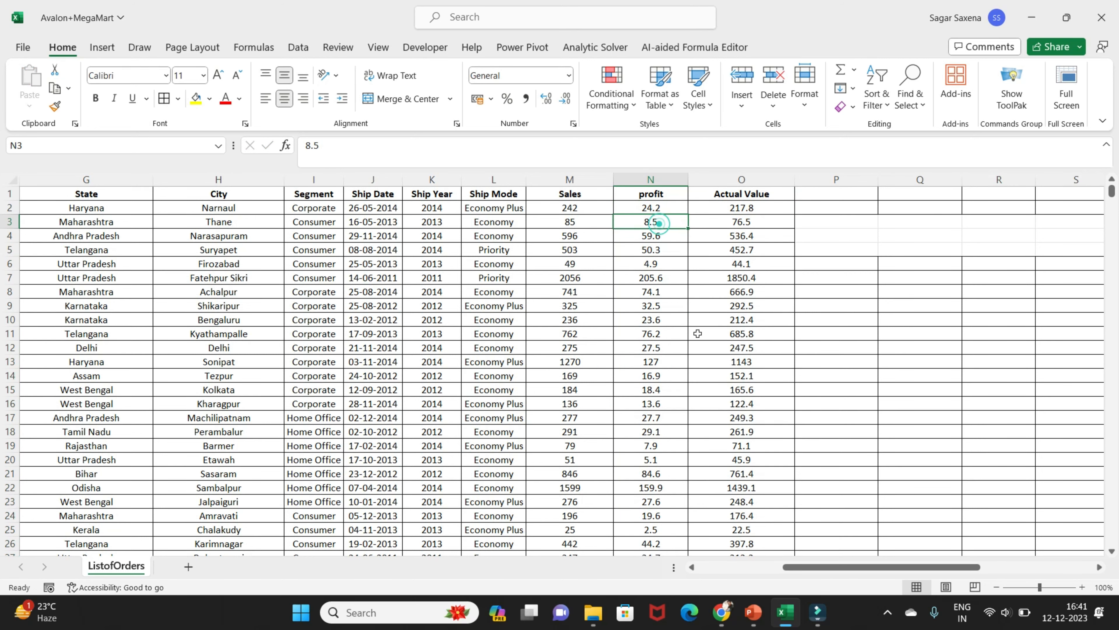
pyautogui.click(651, 305)
pyautogui.click(733, 304)
pyautogui.click(635, 208)
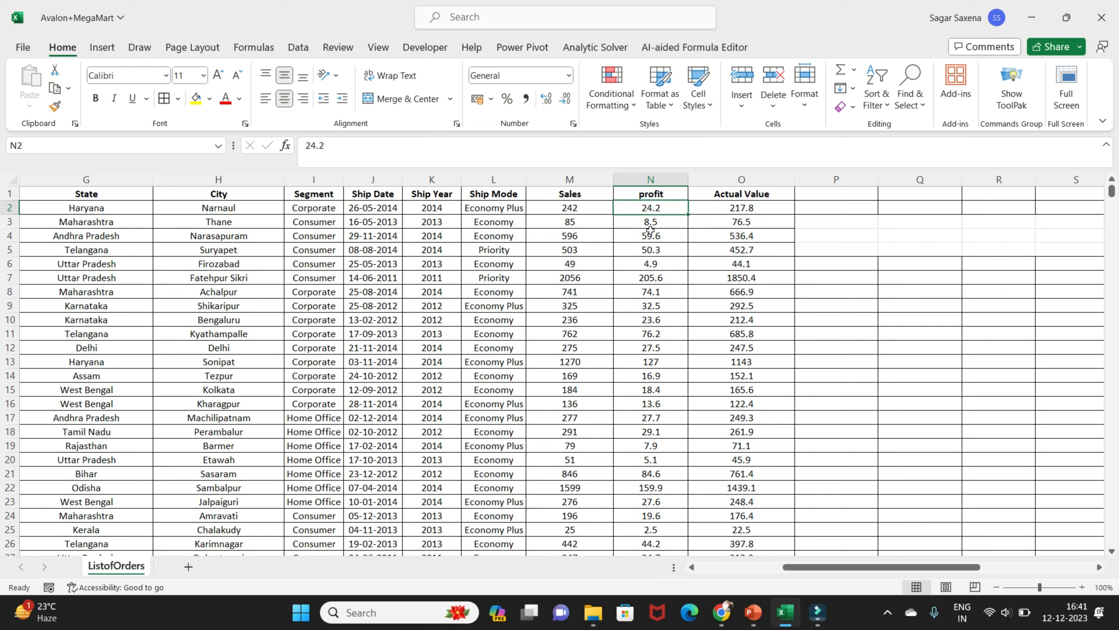
pyautogui.click(575, 179)
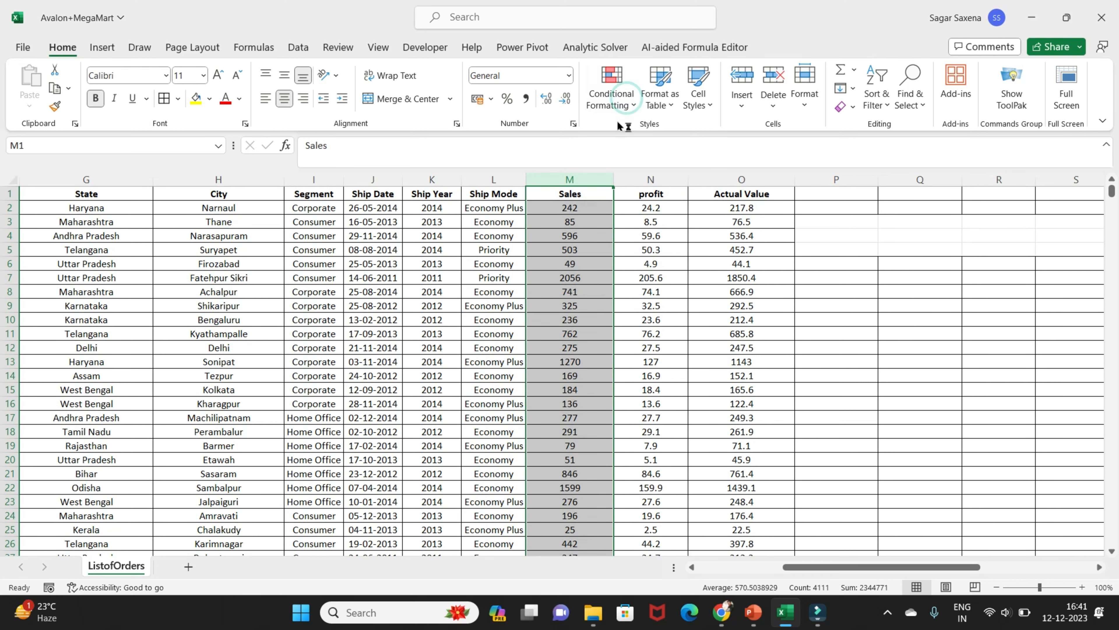
pyautogui.click(614, 105)
pyautogui.click(613, 105)
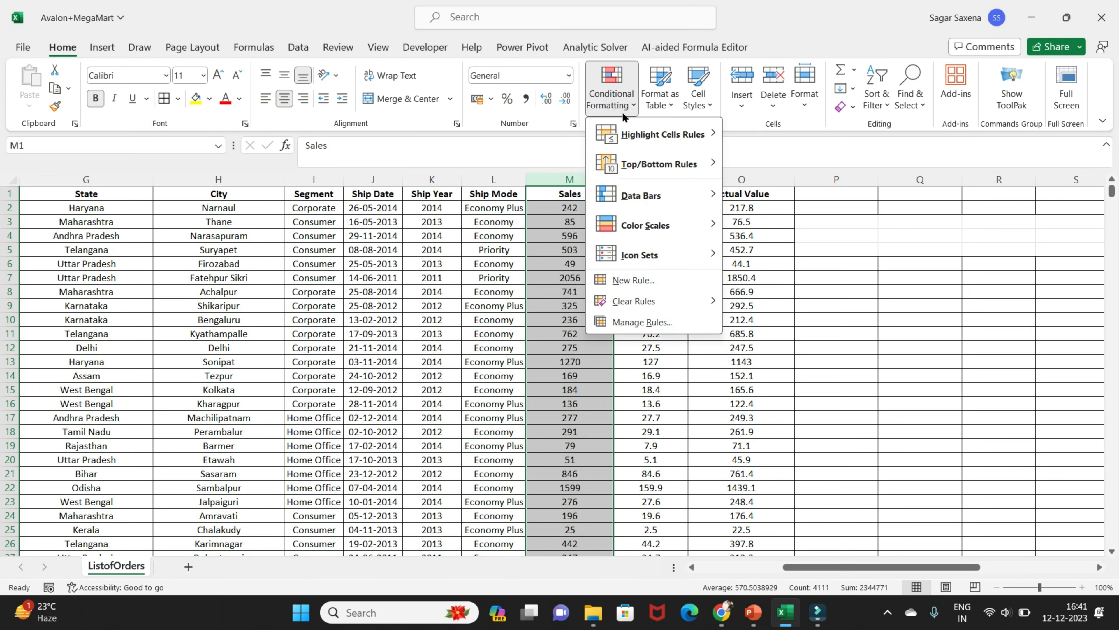
pyautogui.moveTo(700, 137)
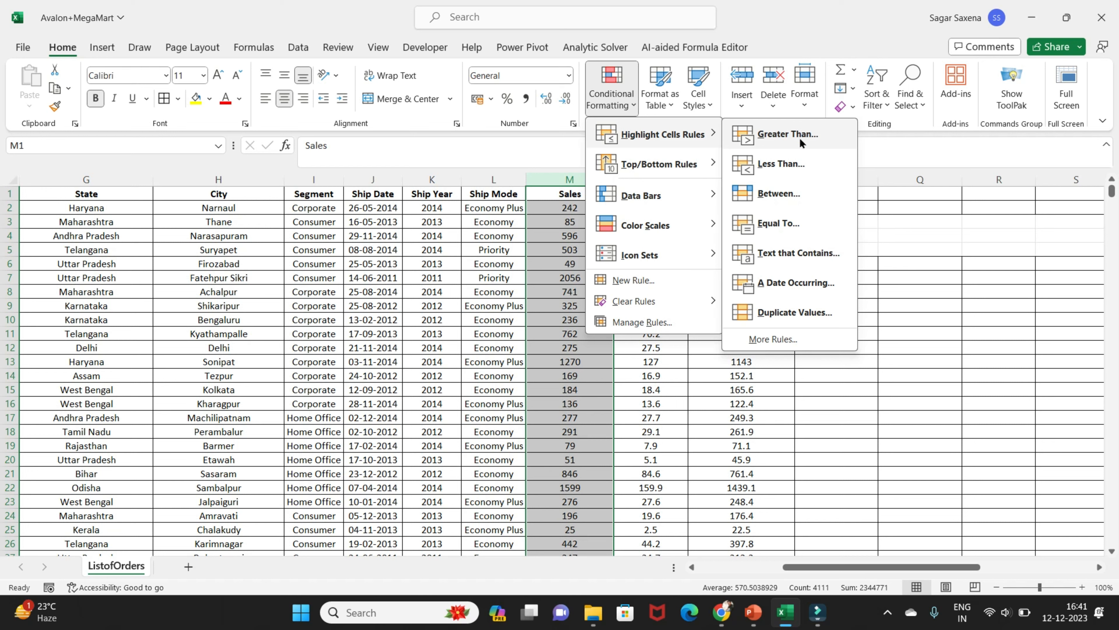
pyautogui.moveTo(670, 166)
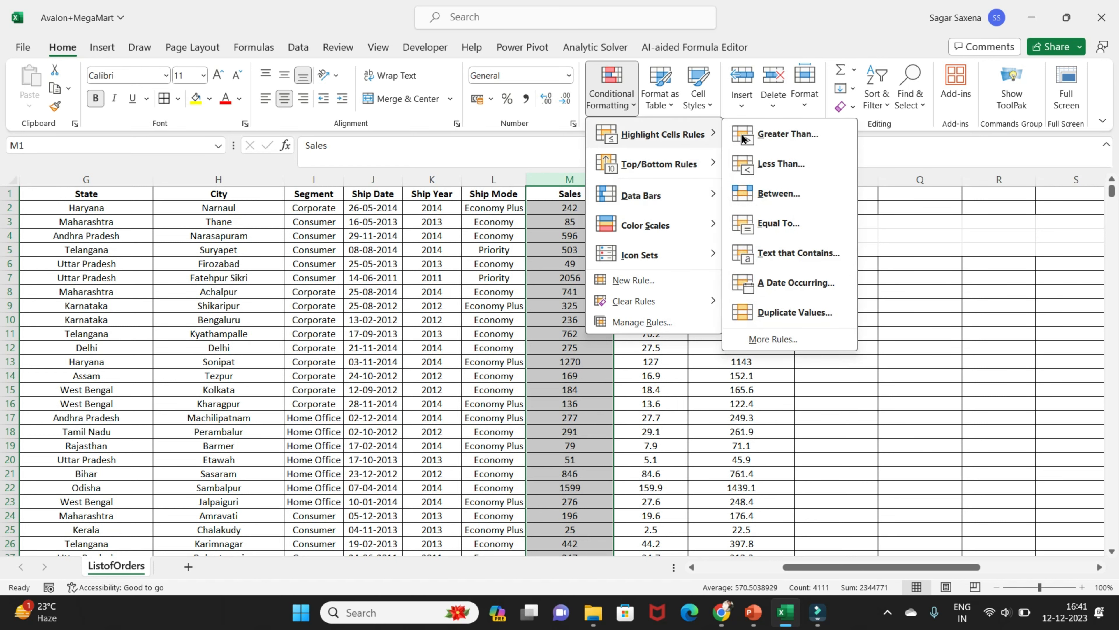
pyautogui.click(761, 138)
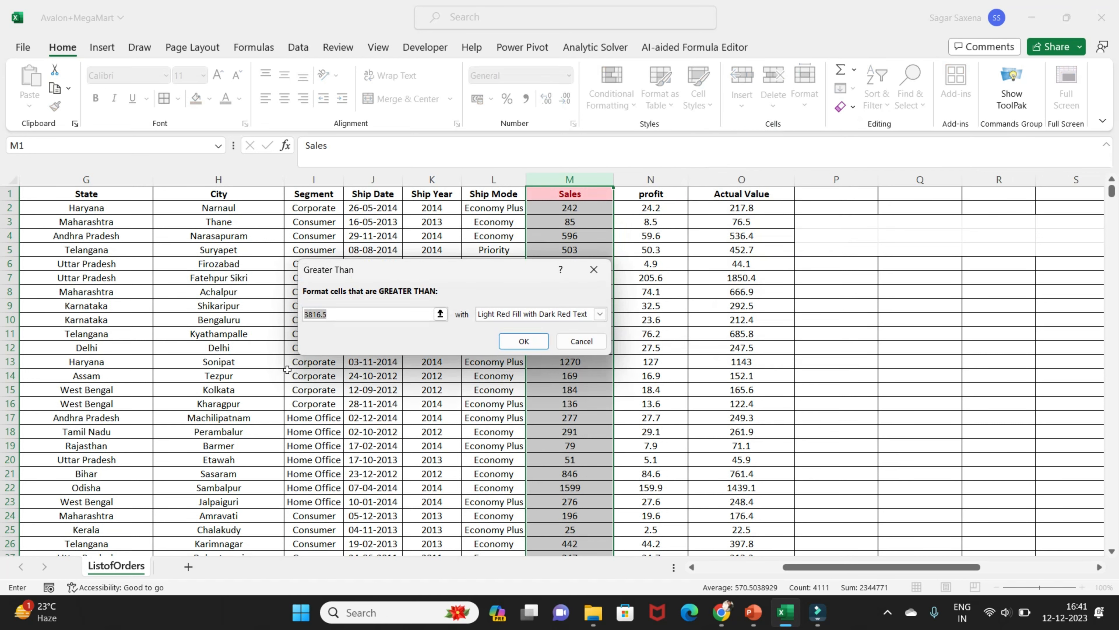
pyautogui.press('BackSpace')
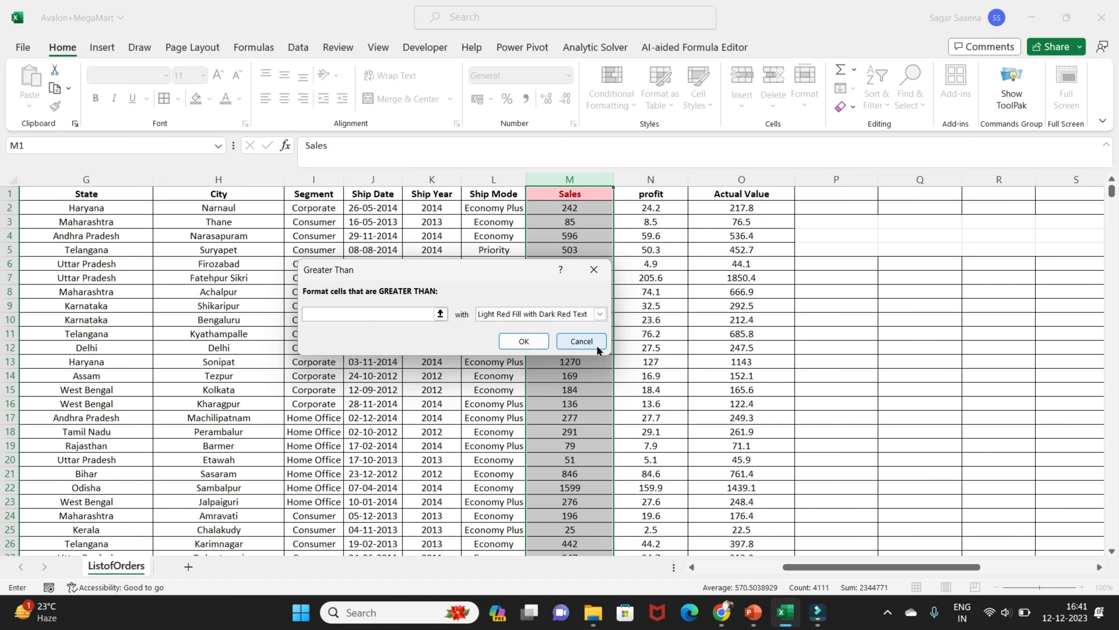
pyautogui.click(581, 341)
# Enter the formula =Average(M:M) in M4112, directly below the last Sales value, and dismiss the warning
pyautogui.scroll(-10, 581, 474)
pyautogui.scroll(-1, 581, 474)
pyautogui.moveTo(1112, 194); pyautogui.dragTo(1101, 541)
pyautogui.scroll(-1, 466, 508)
pyautogui.scroll(-3, 467, 508)
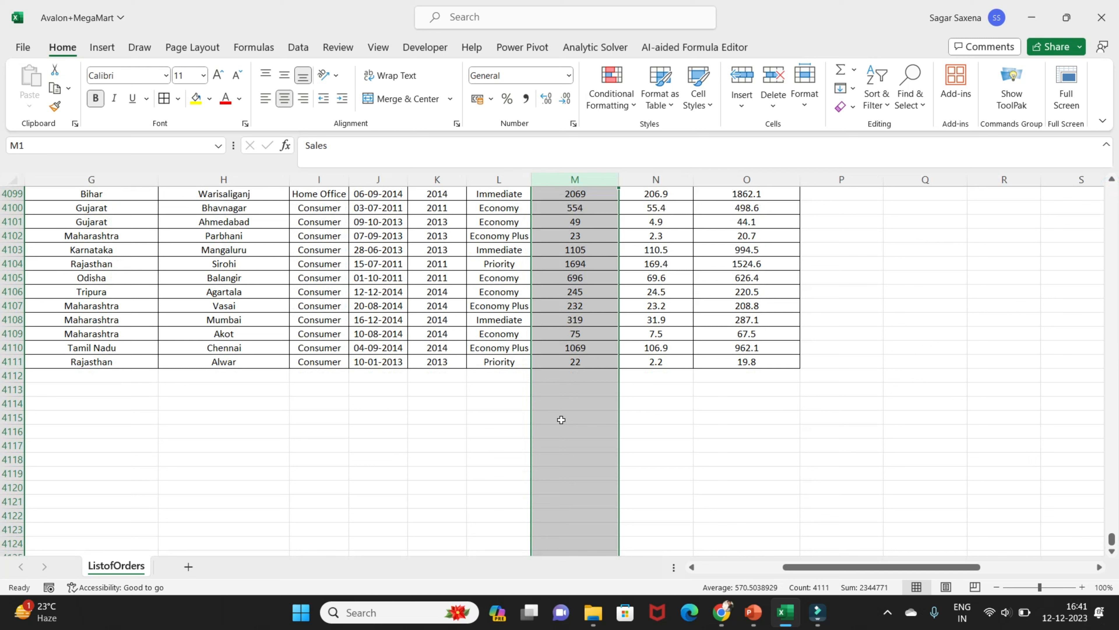
pyautogui.click(566, 376)
pyautogui.write('=Aver')
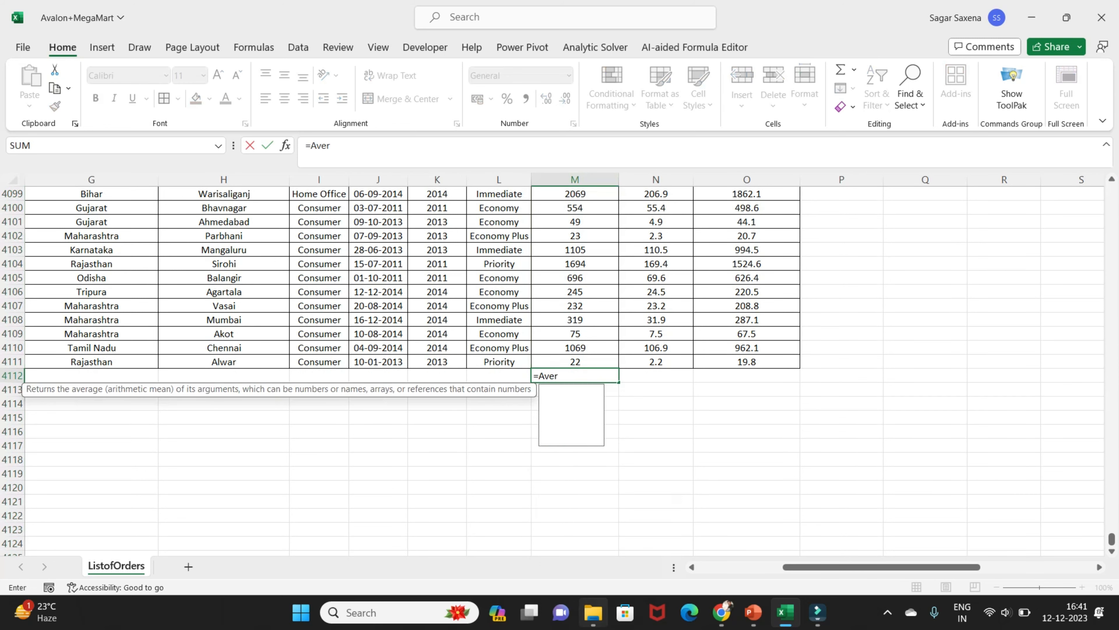
pyautogui.write('age(')
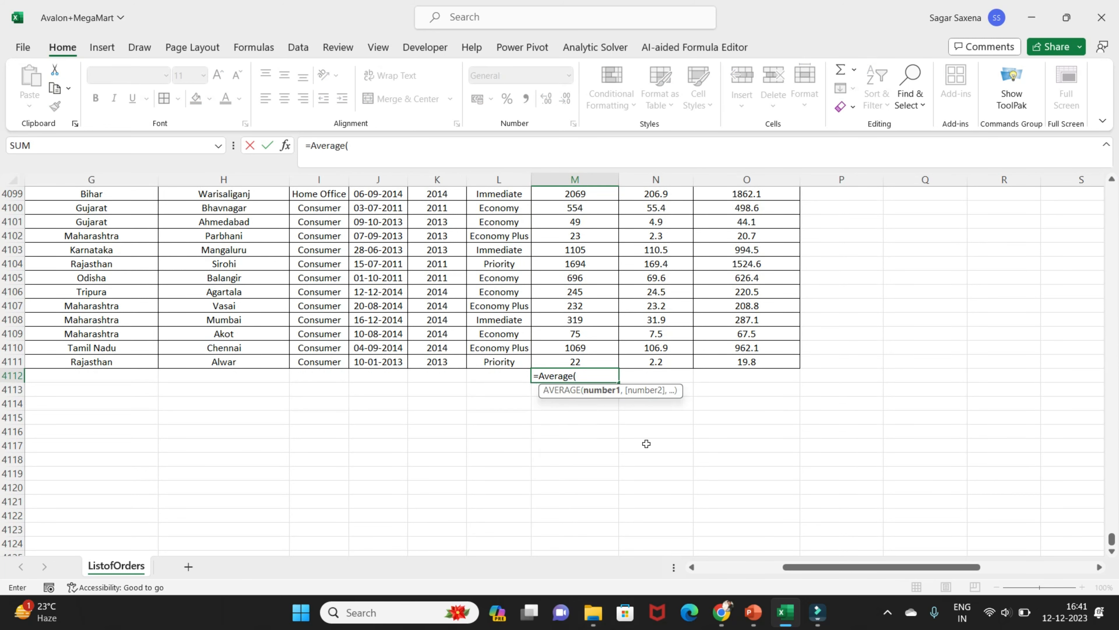
pyautogui.click(602, 179)
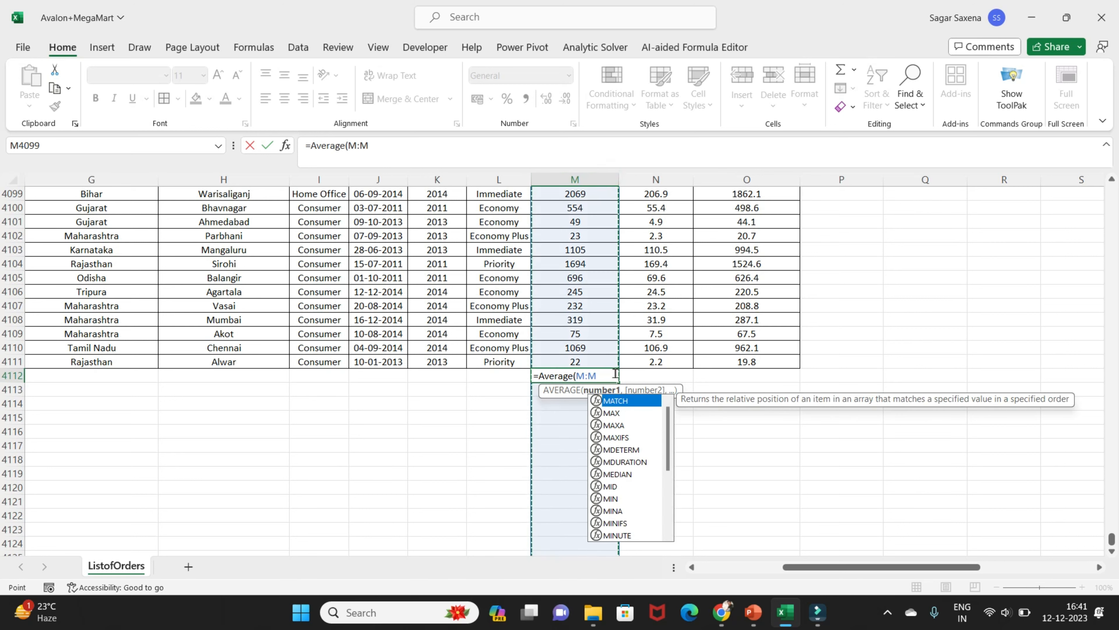
pyautogui.press('Return')
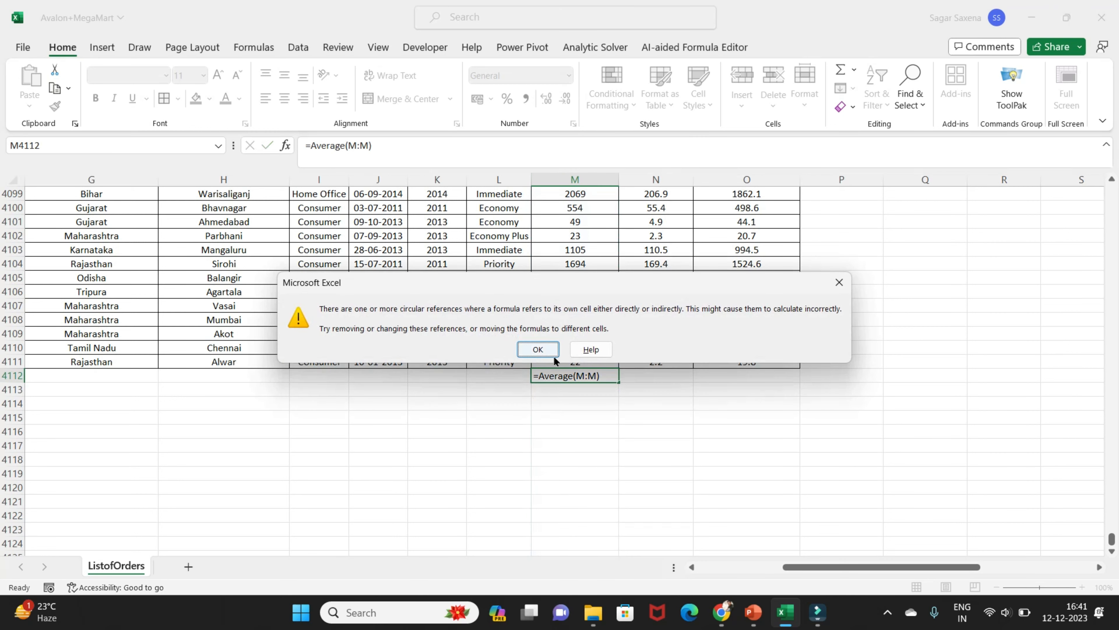
pyautogui.click(548, 352)
# Correct the Sales average in M4112 to =AVERAGE(M2:M4111) and display it without decimal places
pyautogui.doubleClick(599, 375)
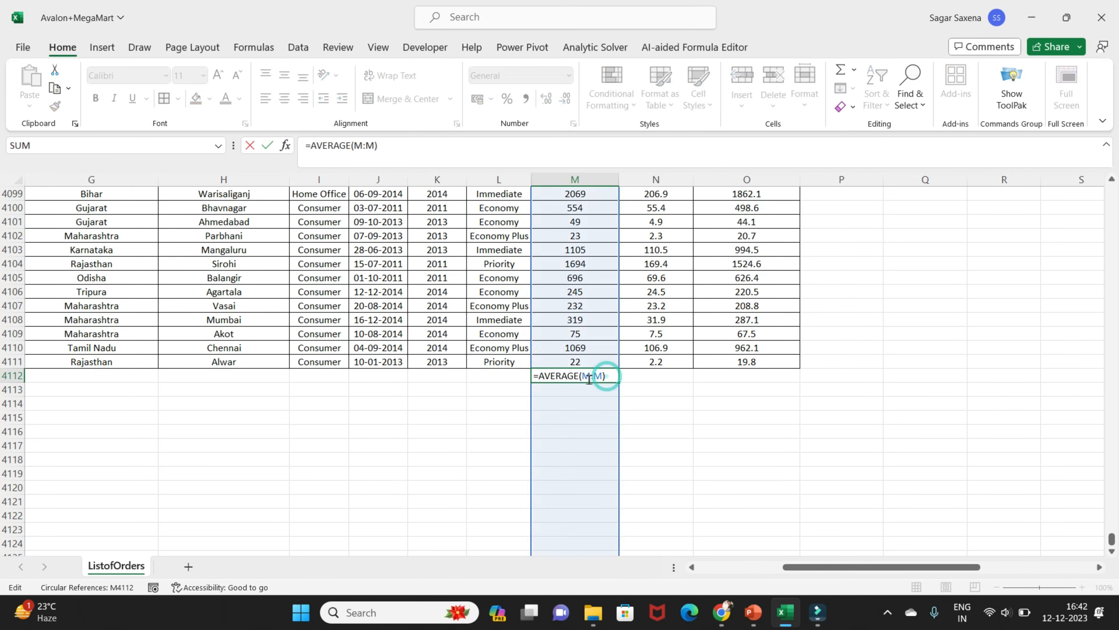
pyautogui.write('2:M')
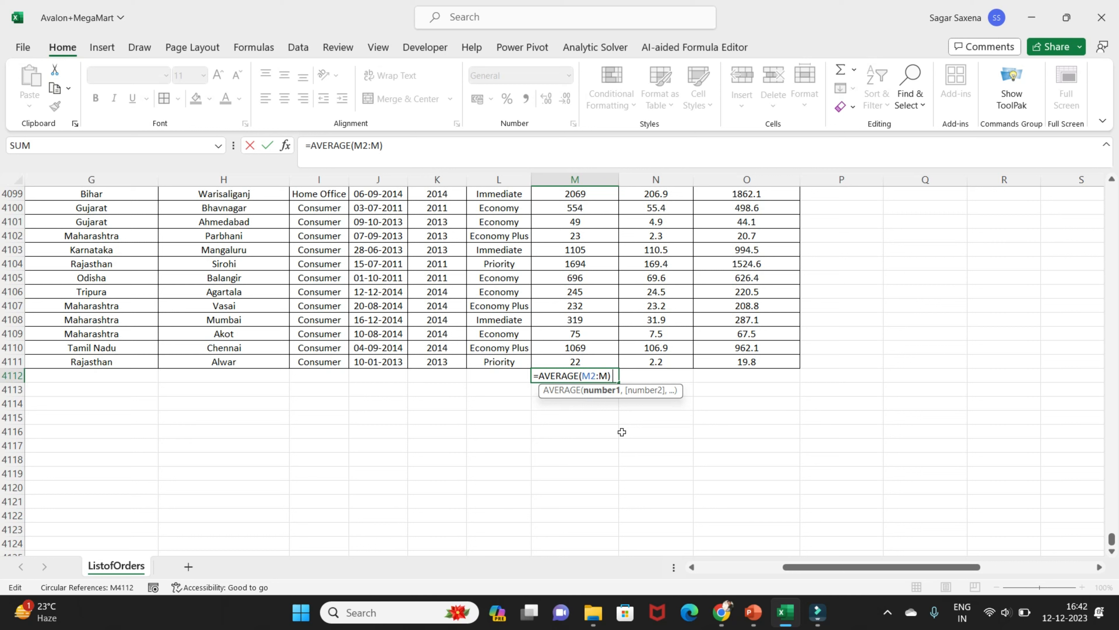
pyautogui.write('4111')
pyautogui.press('Return')
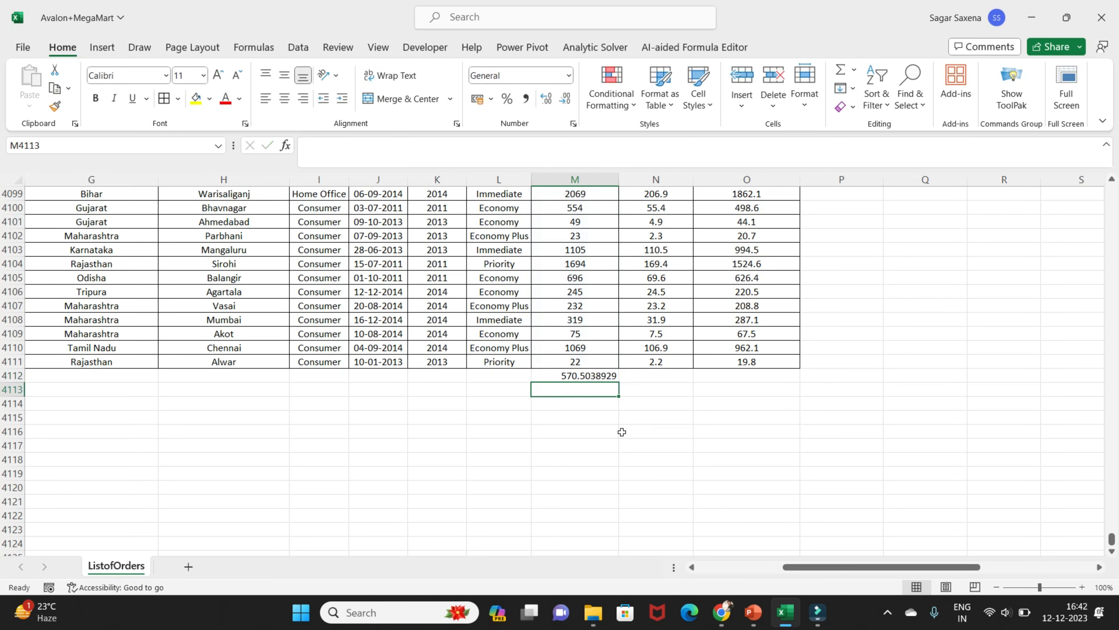
pyautogui.click(581, 380)
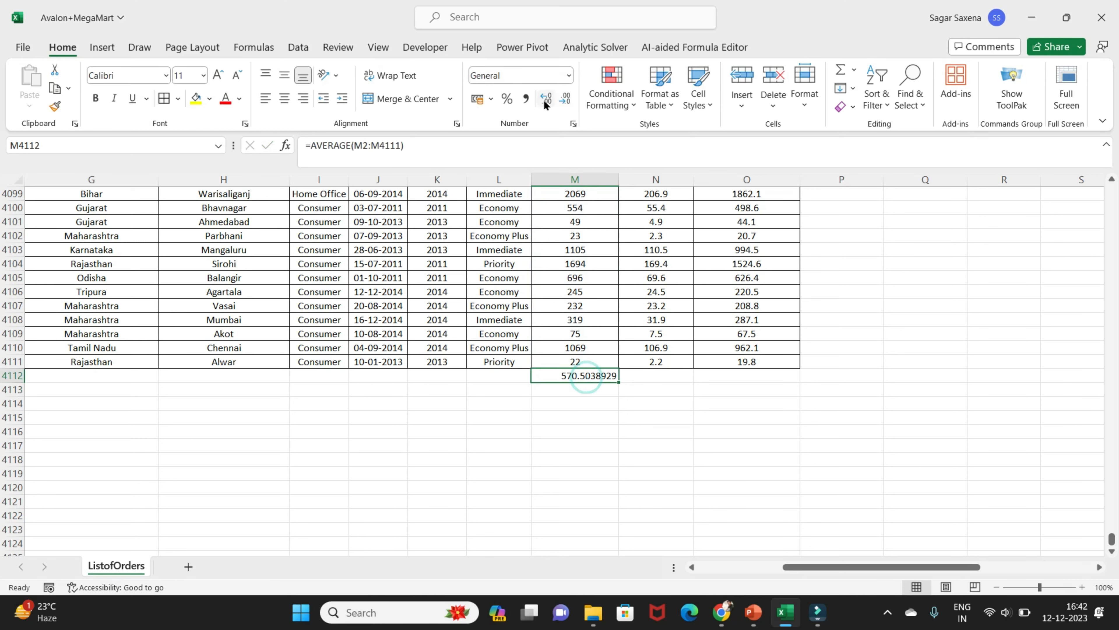
pyautogui.click(564, 102)
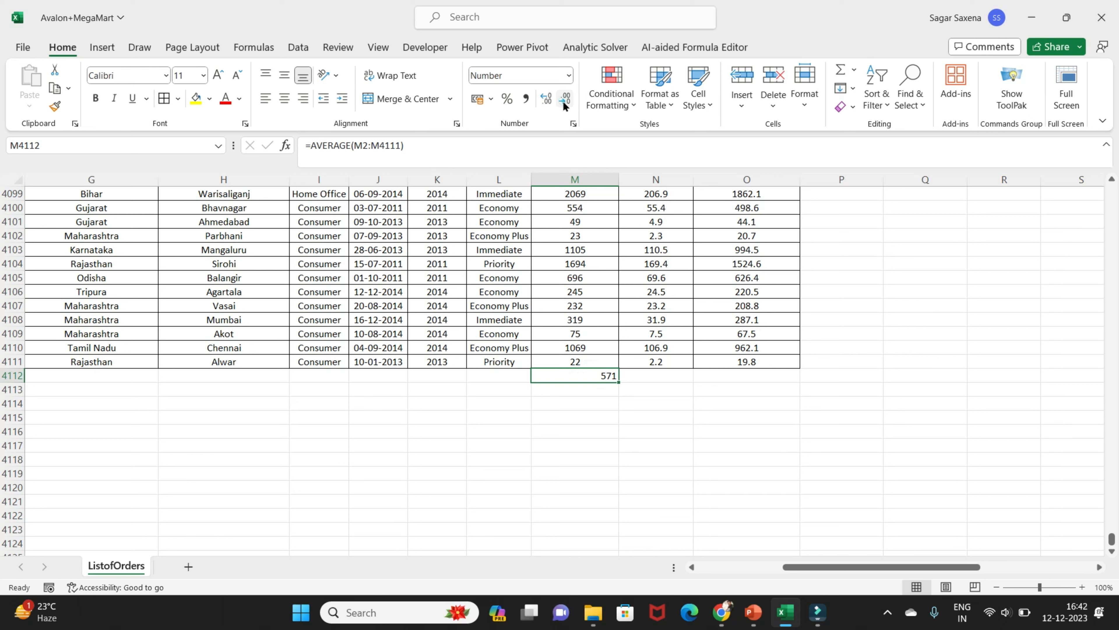
# Copy the Sales average formula into N4112 and O4112, below the profit and Actual Value columns
pyautogui.click(652, 380)
pyautogui.click(602, 375)
pyautogui.hotkey('ctrl', 'c')
pyautogui.click(686, 376)
pyautogui.hotkey('ctrl', 'v')
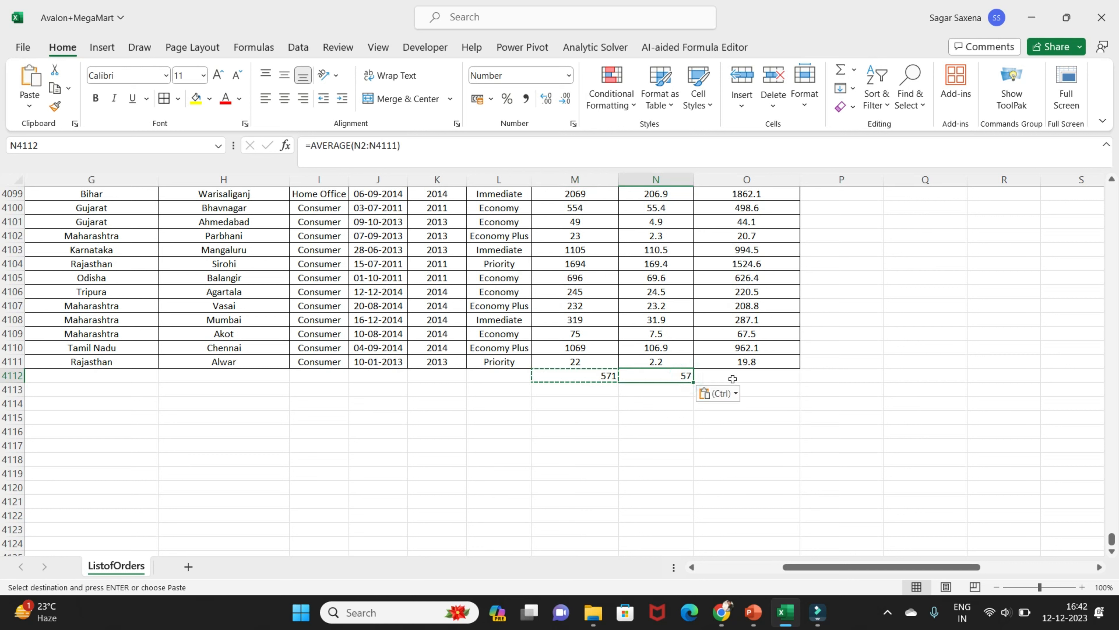
pyautogui.click(723, 377)
pyautogui.hotkey('ctrl', 'v')
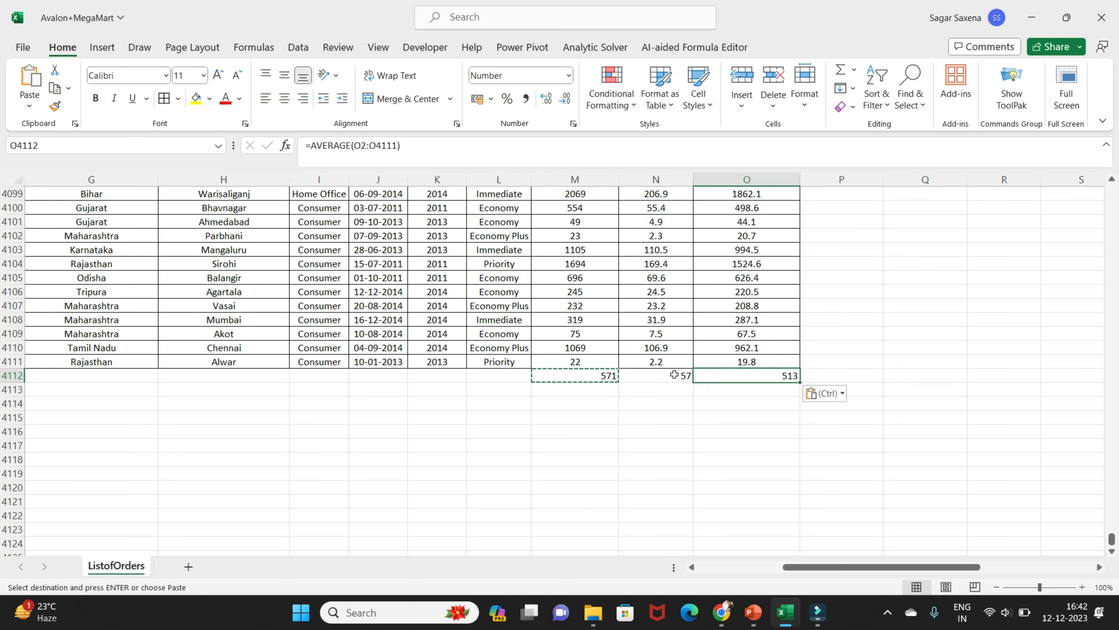
# Centre and middle-align the three averages in M4112 to O4112
pyautogui.click(587, 379)
pyautogui.hotkey('ctrl', 'shift', 'Right')
pyautogui.click(284, 98)
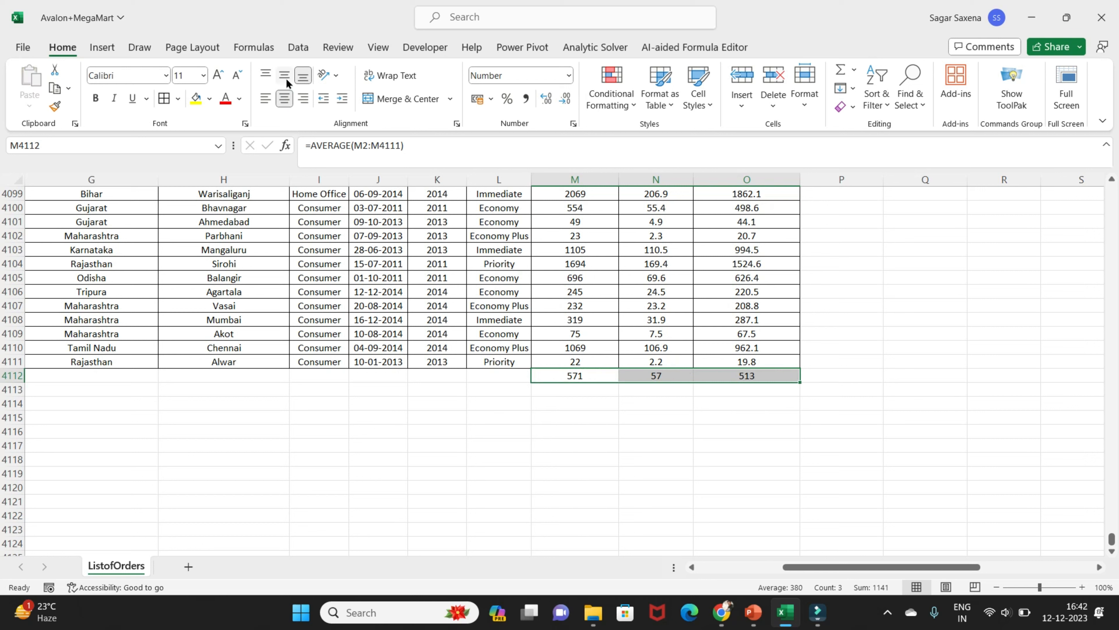
pyautogui.click(284, 75)
pyautogui.click(593, 374)
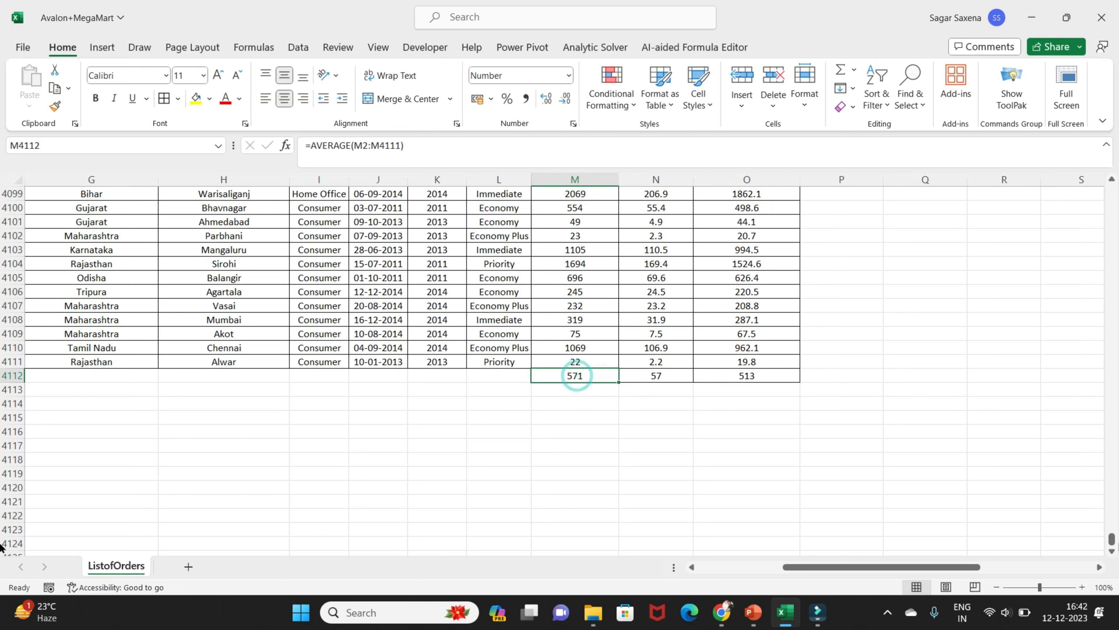
# Highlight cells in the Sales column greater than 571 using Green Fill with Dark Green Text
pyautogui.moveTo(1113, 541); pyautogui.dragTo(1110, 183)
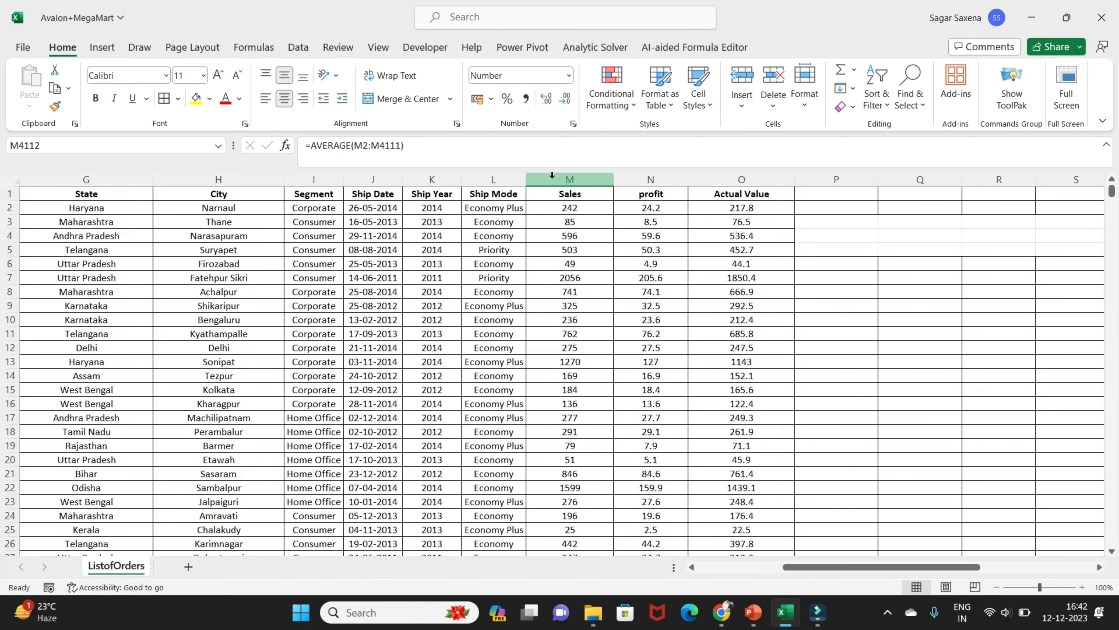
pyautogui.click(581, 179)
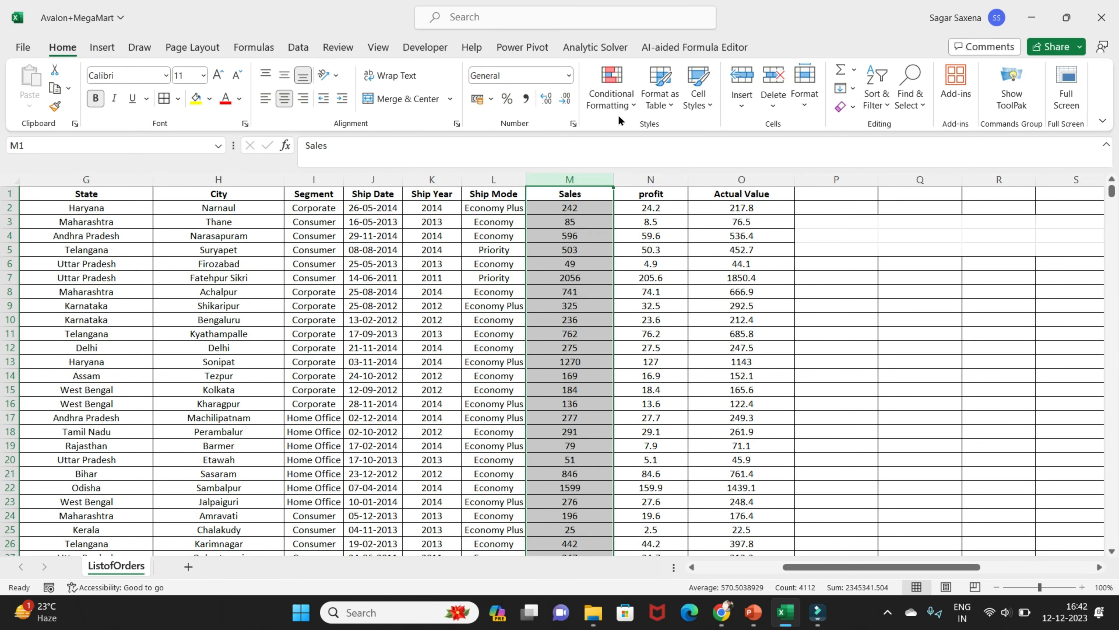
pyautogui.click(627, 103)
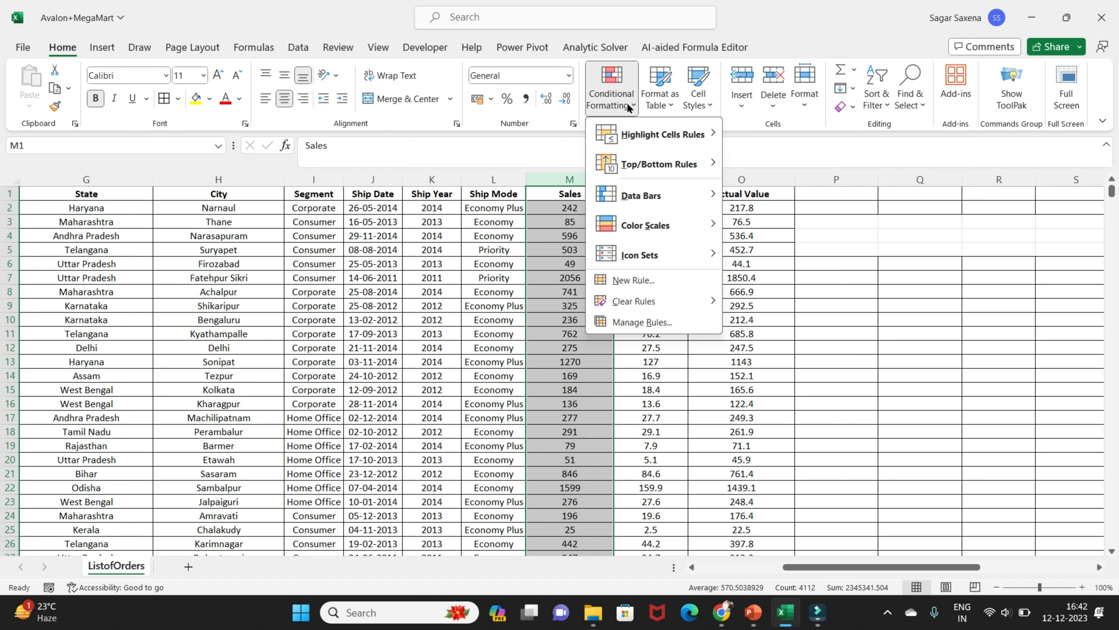
pyautogui.moveTo(665, 134)
pyautogui.click(757, 131)
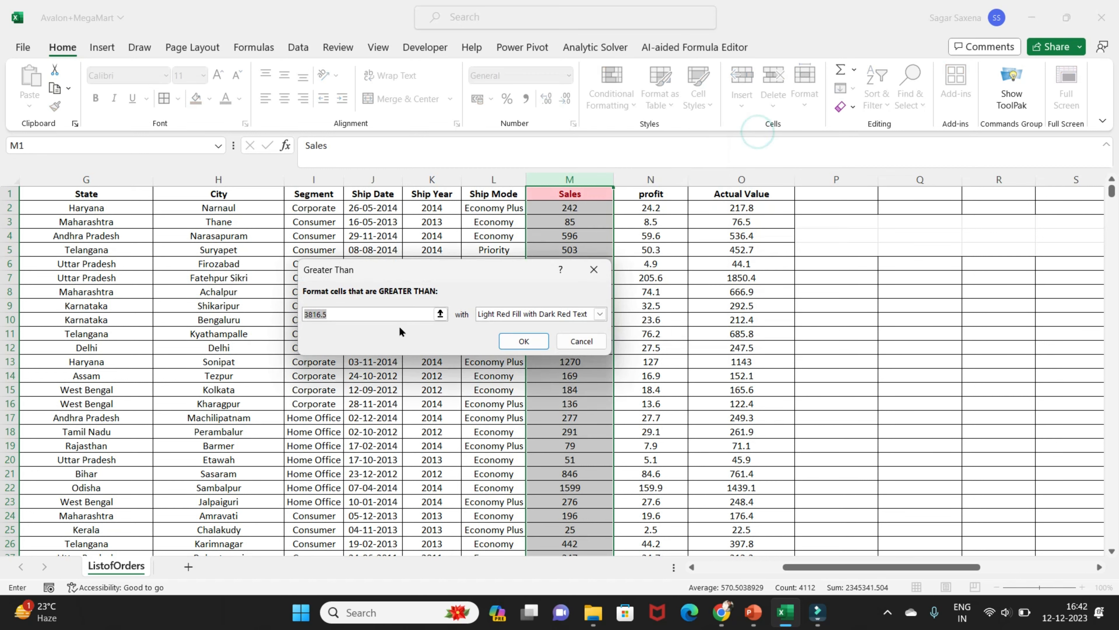
pyautogui.press('BackSpace')
pyautogui.write('571')
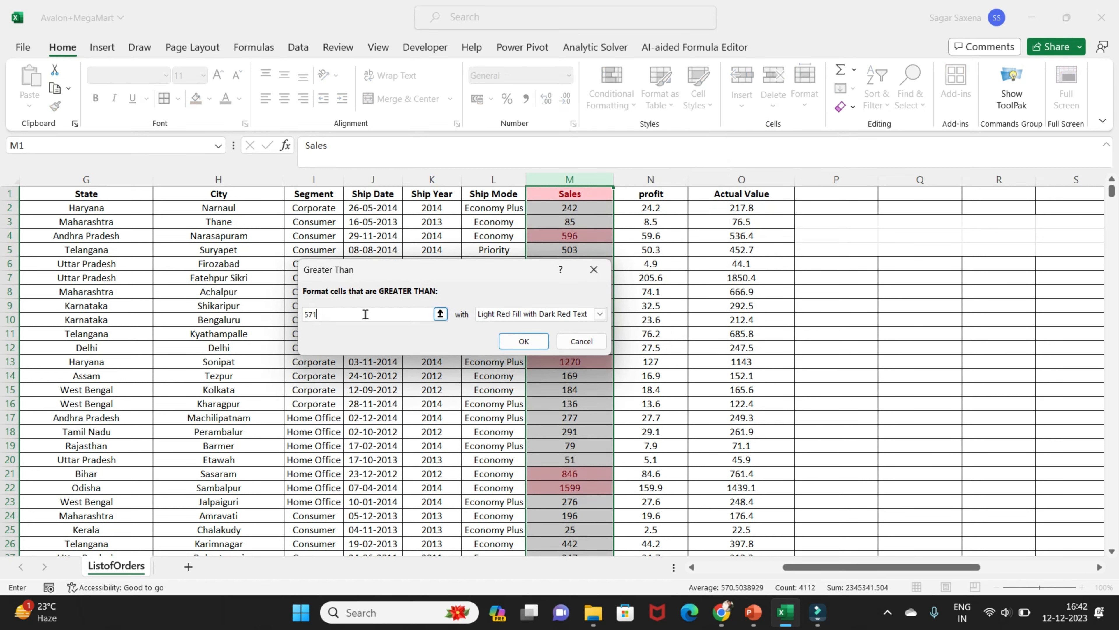
pyautogui.click(600, 314)
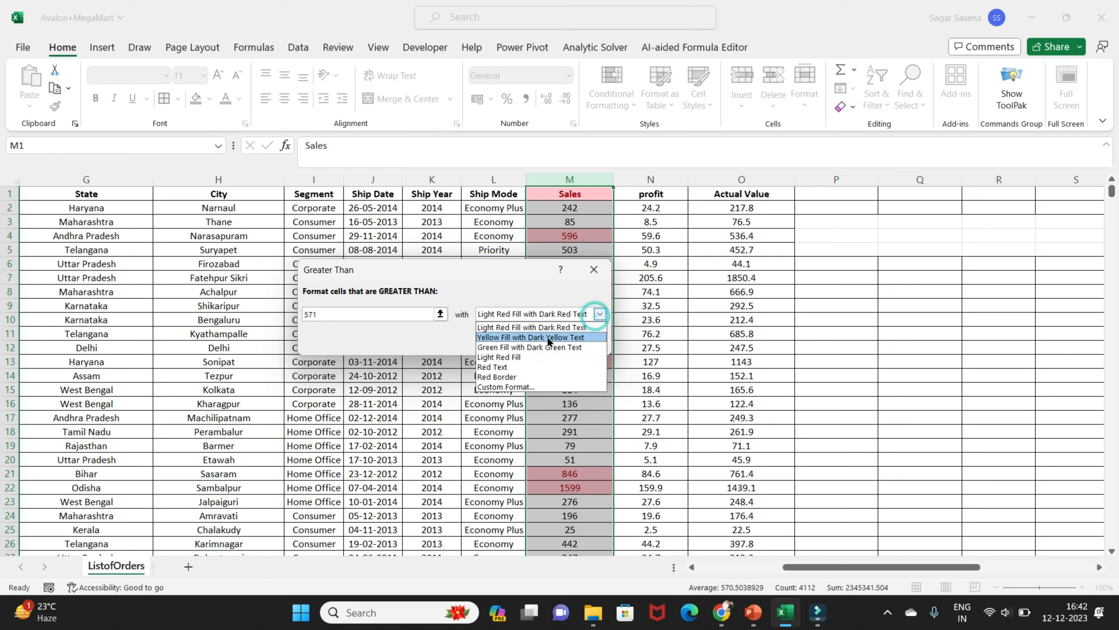
pyautogui.click(528, 348)
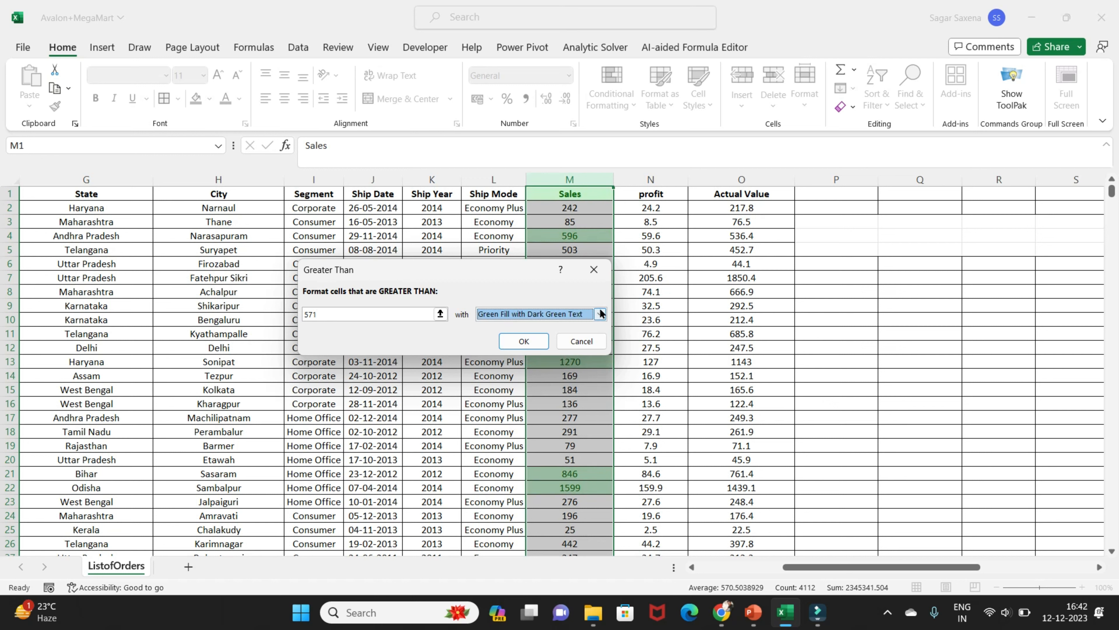
pyautogui.click(535, 342)
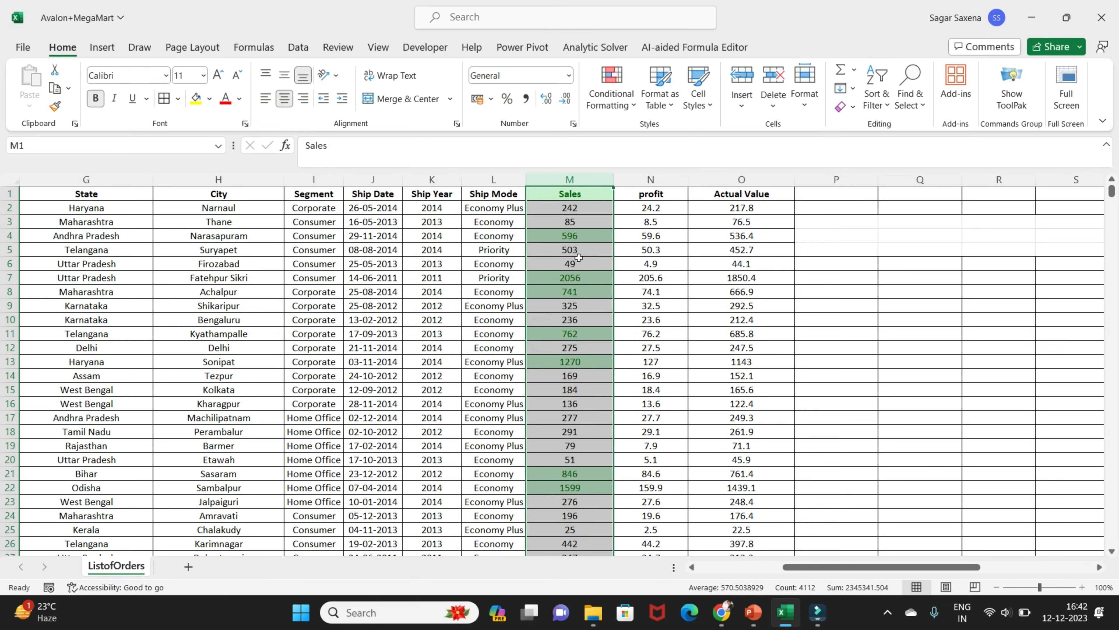
pyautogui.click(573, 248)
pyautogui.scroll(-8, 569, 310)
pyautogui.scroll(-7, 569, 310)
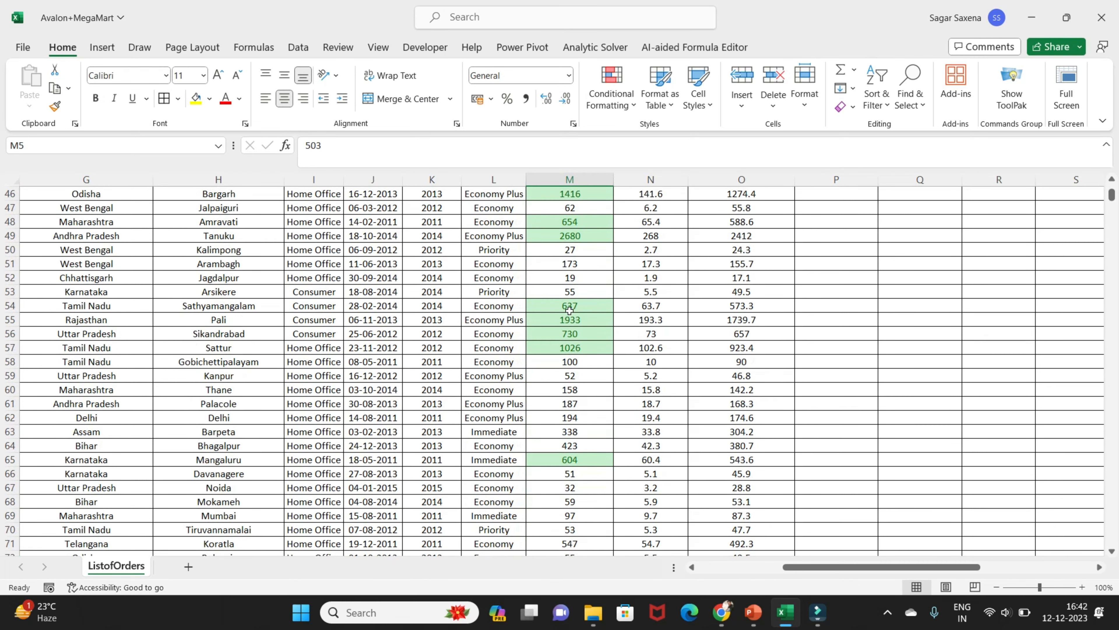
# Undo the green conditional formatting applied to the whole Sales column
pyautogui.scroll(15, 569, 310)
pyautogui.scroll(-9, 570, 310)
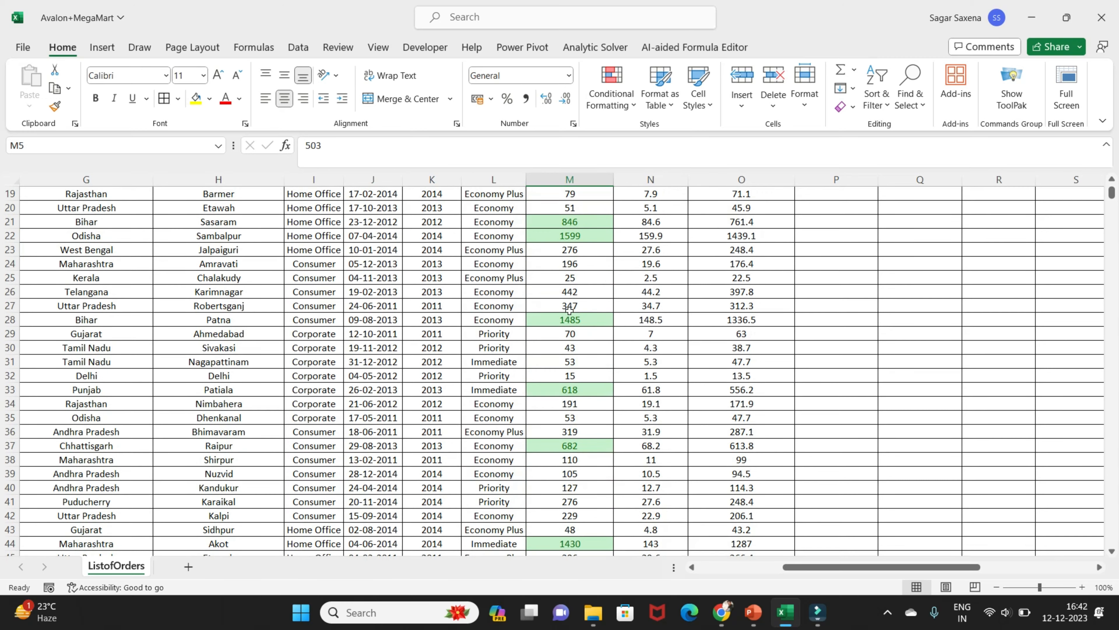
pyautogui.scroll(9, 570, 310)
pyautogui.click(567, 193)
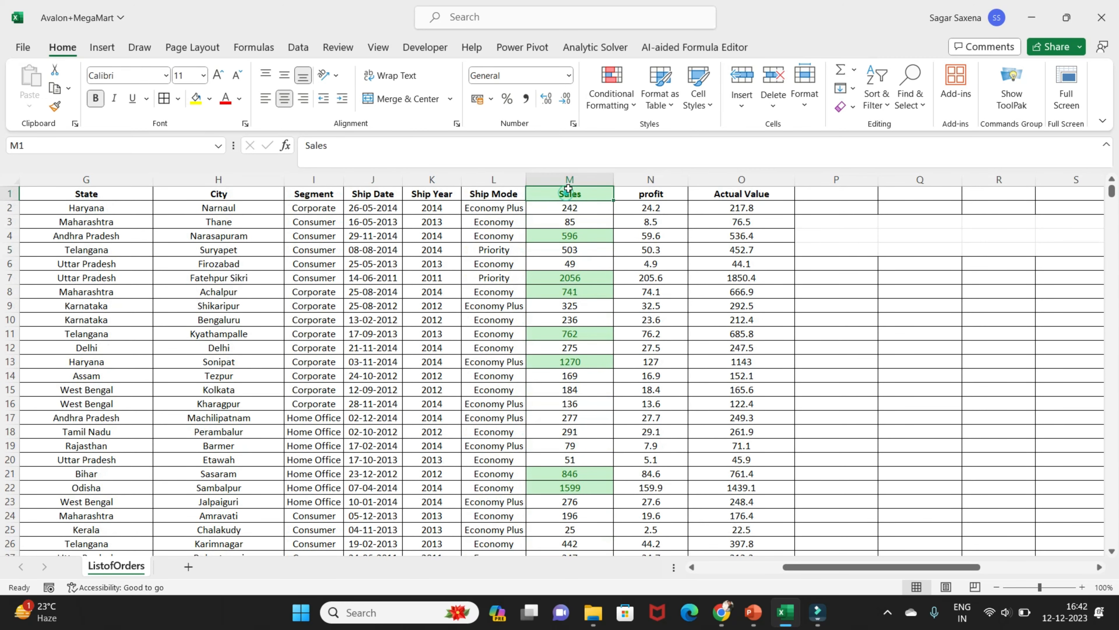
pyautogui.click(572, 176)
pyautogui.hotkey('ctrl', 'z')
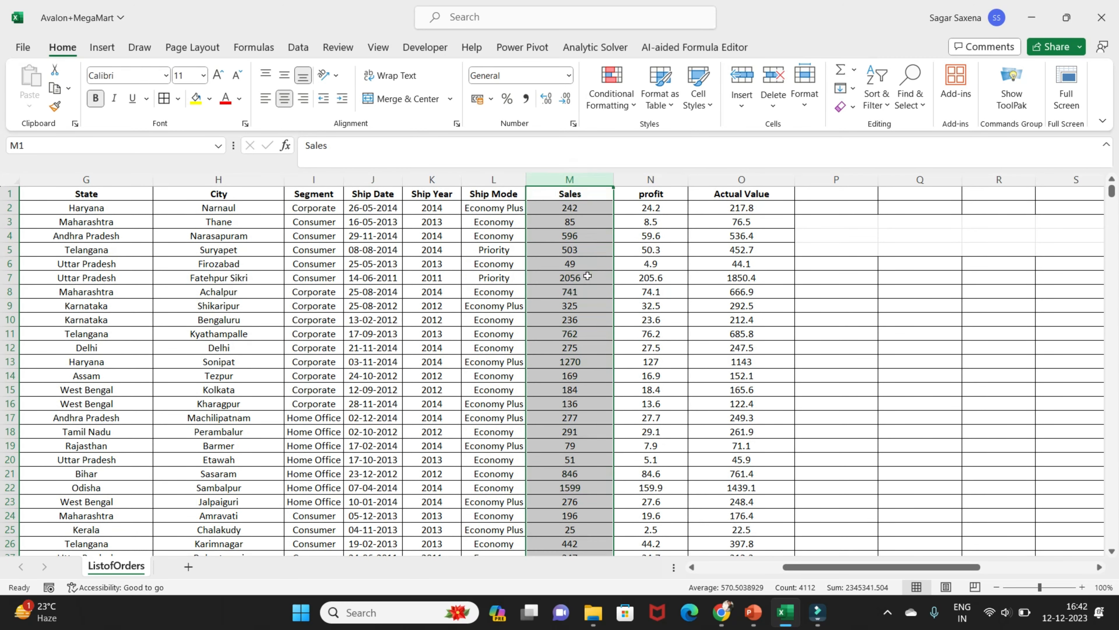
pyautogui.click(577, 214)
pyautogui.hotkey('ctrl', 'shift', 'Down')
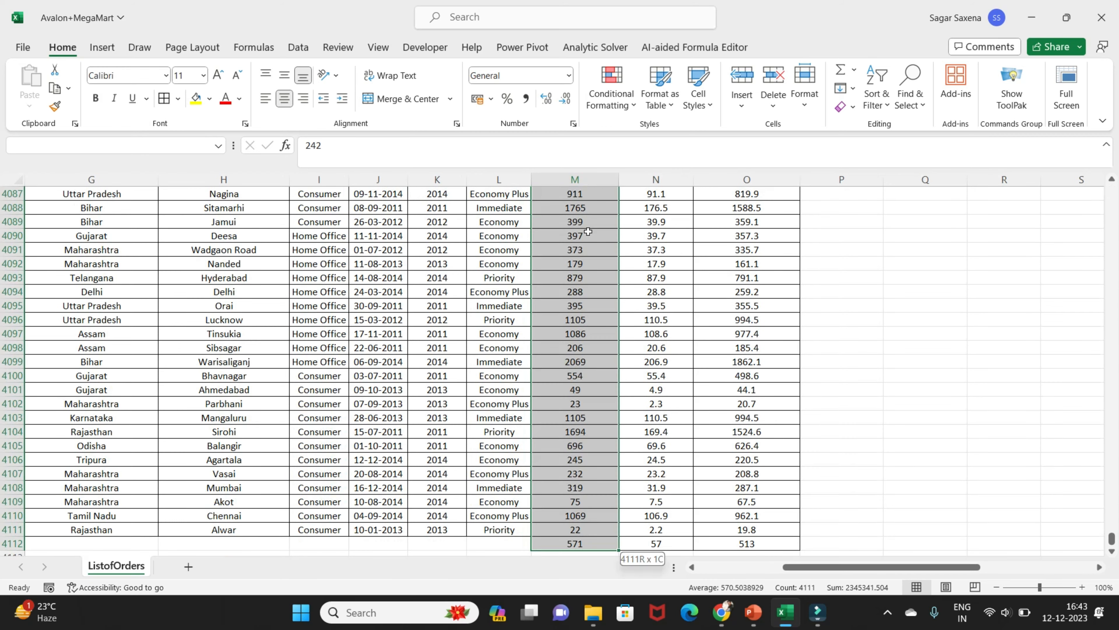
pyautogui.click(599, 545)
pyautogui.hotkey('shift', 'Up')
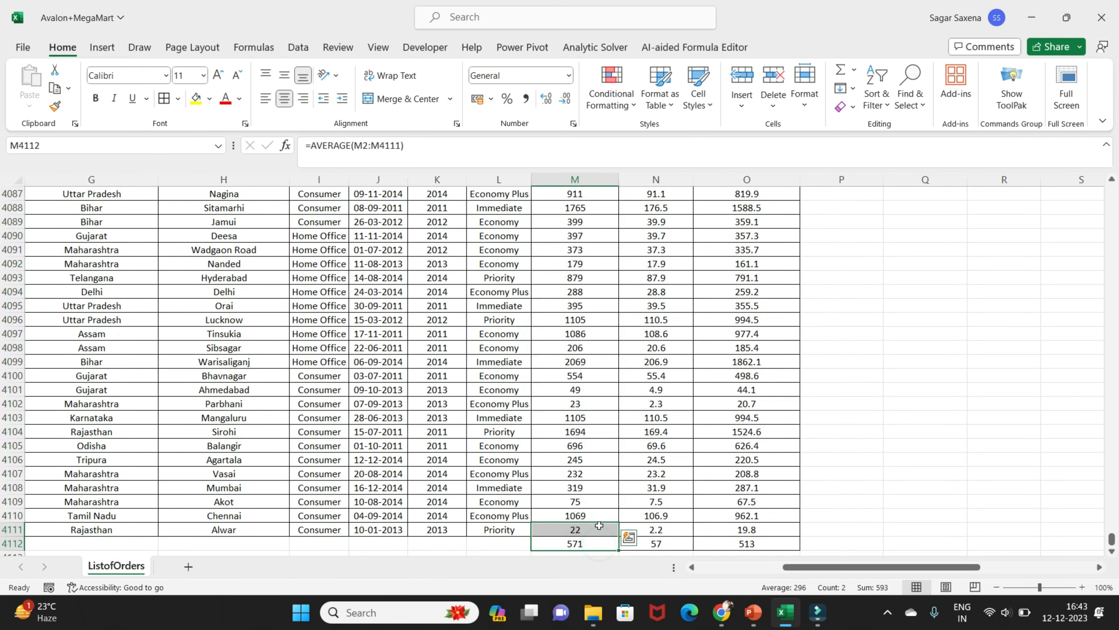
pyautogui.scroll(9, 1109, 549)
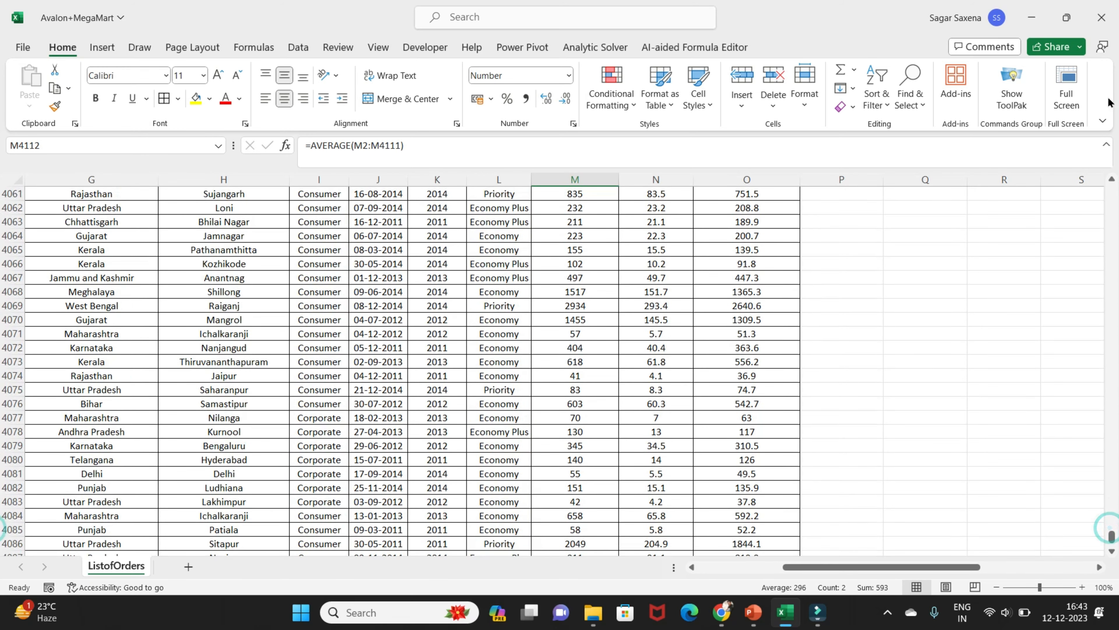
pyautogui.moveTo(1111, 535); pyautogui.dragTo(1109, 186)
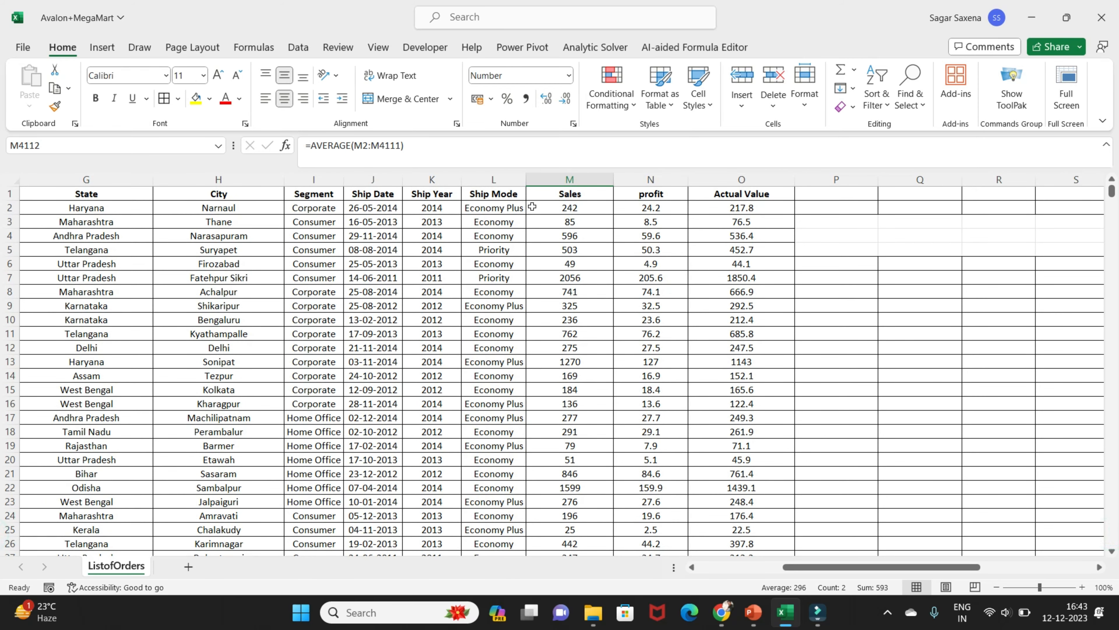
# Select the Sales values M2:M4108 and fill them down to M4111, leaving out the average in M4112
pyautogui.click(586, 211)
pyautogui.hotkey('ctrl', 'shift', 'Down')
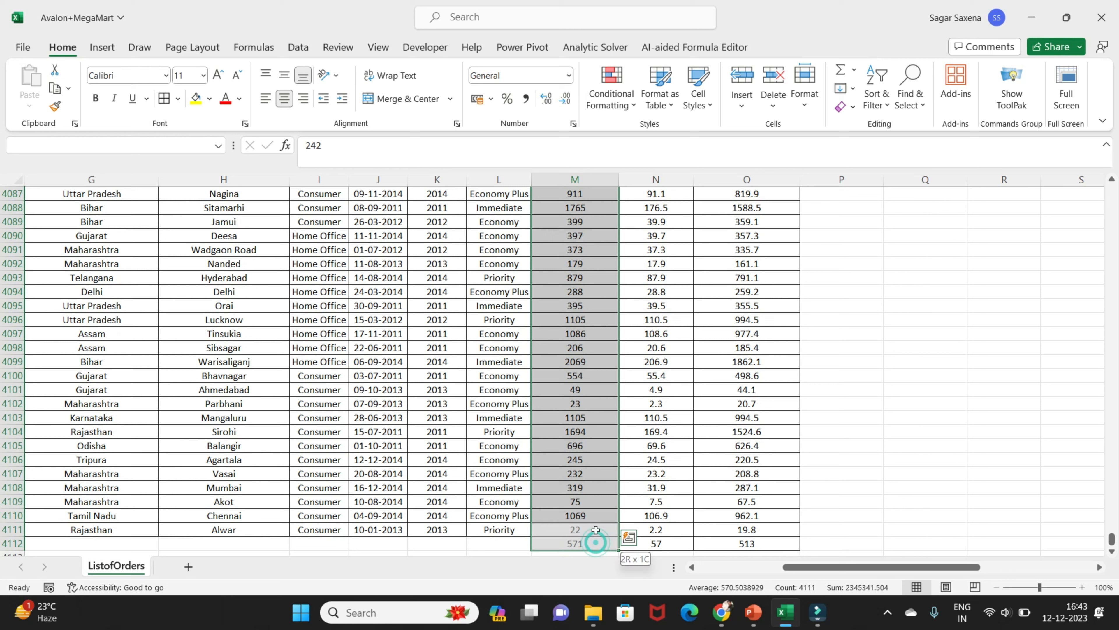
pyautogui.hotkey('shift', 'Up')
pyautogui.hotkey('shift', 'Up')
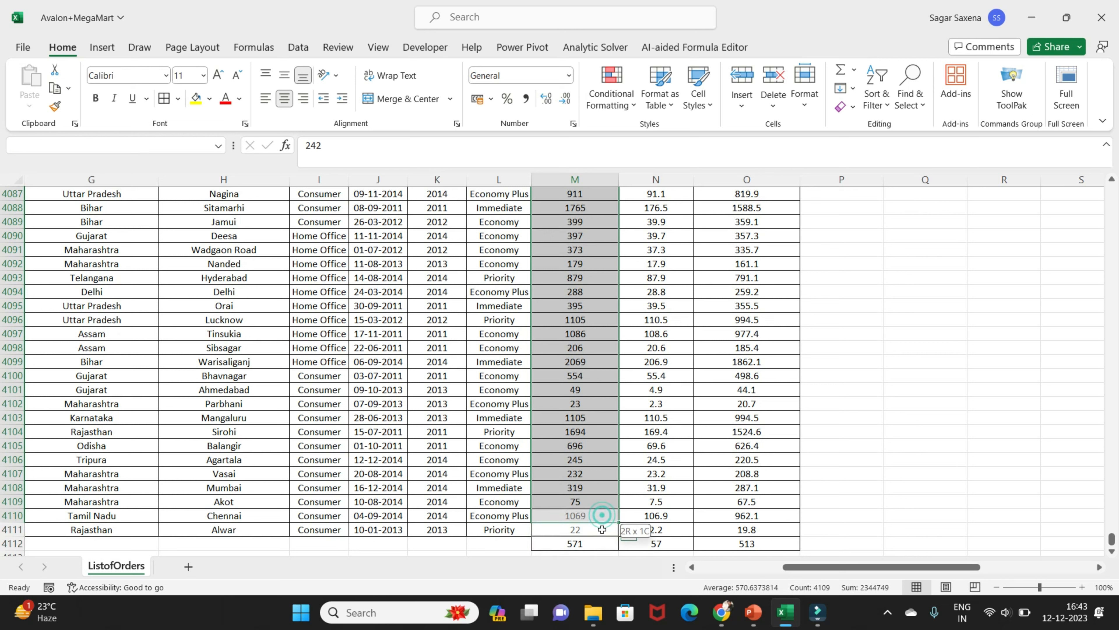
pyautogui.hotkey('shift', 'Up')
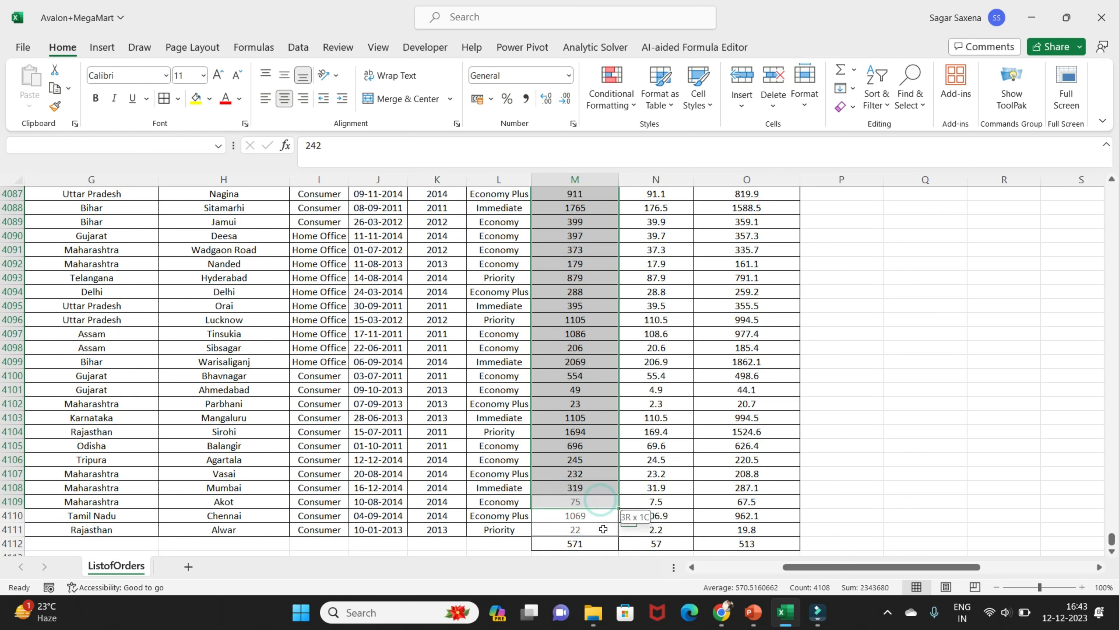
pyautogui.hotkey('shift', 'Up')
pyautogui.moveTo(619, 497); pyautogui.dragTo(621, 531)
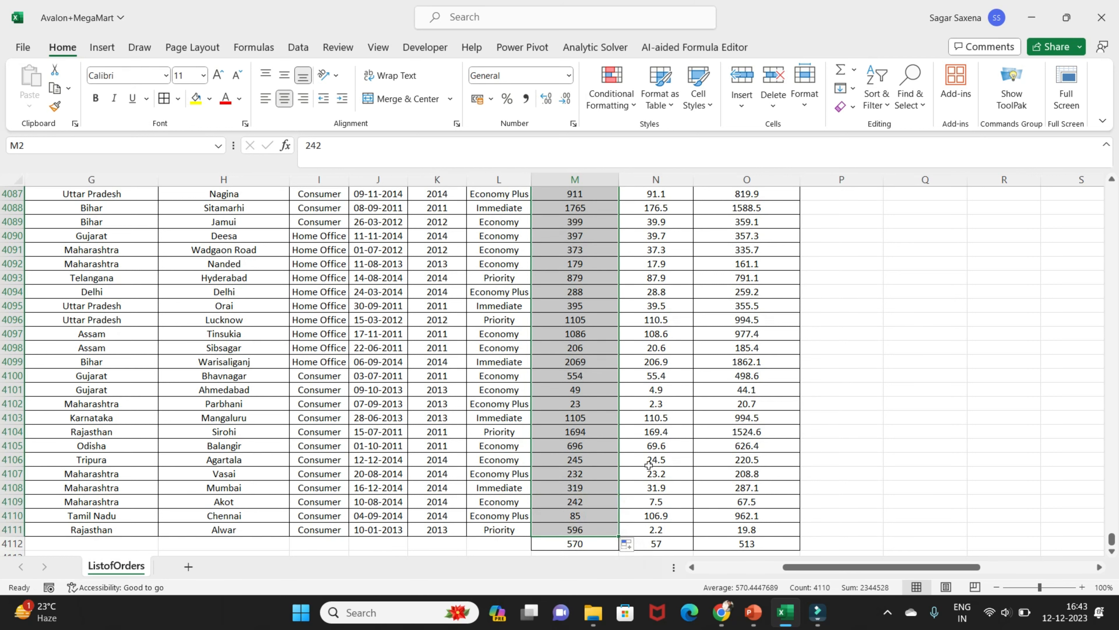
# Highlight the selected Sales values in M2:M4111 that are greater than 571 using Green Fill with Dark Green Text
pyautogui.scroll(20, 739, 524)
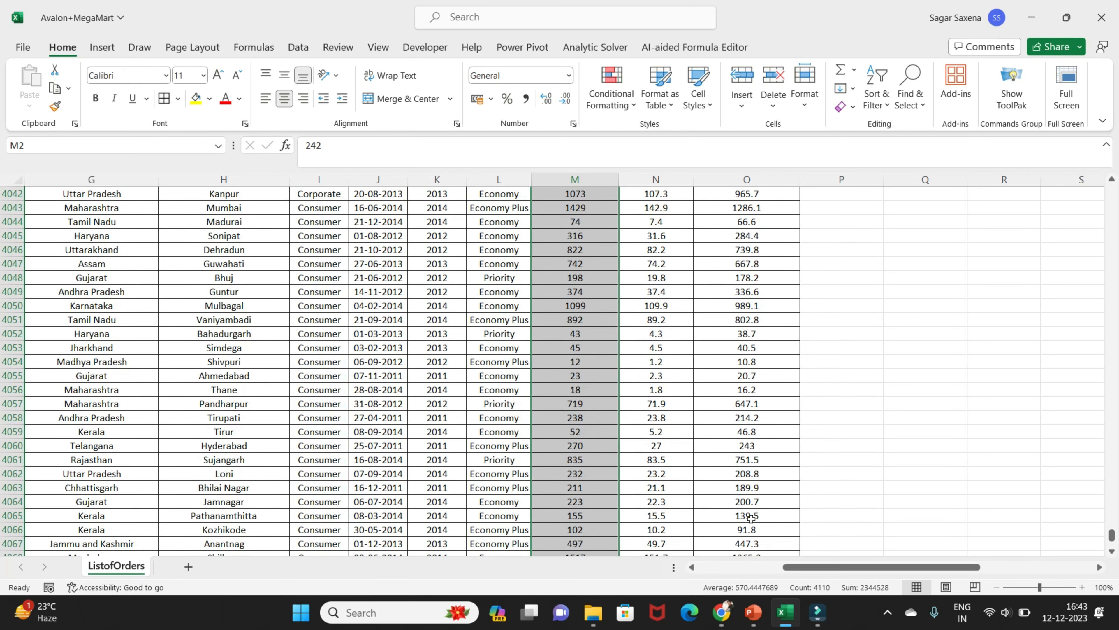
pyautogui.moveTo(1111, 532); pyautogui.dragTo(1112, 189)
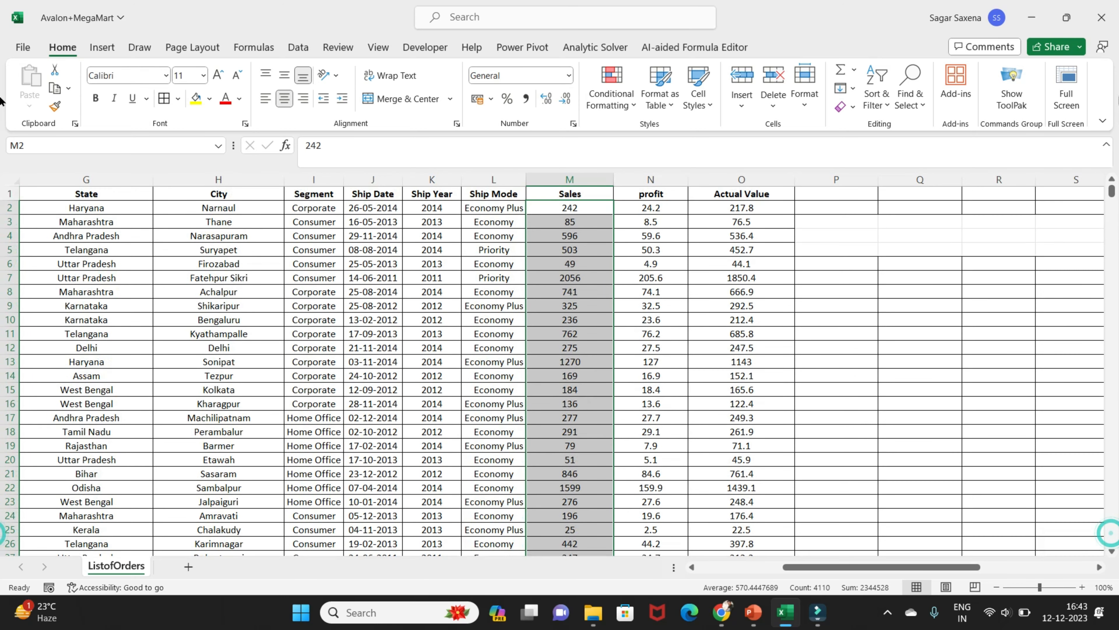
pyautogui.click(612, 93)
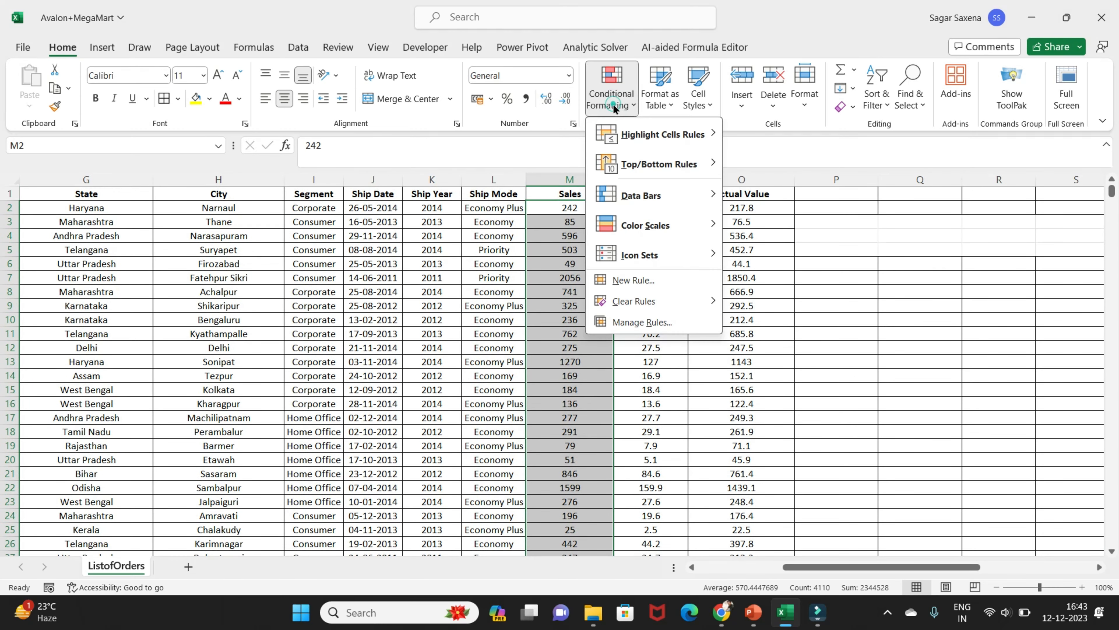
pyautogui.moveTo(688, 133)
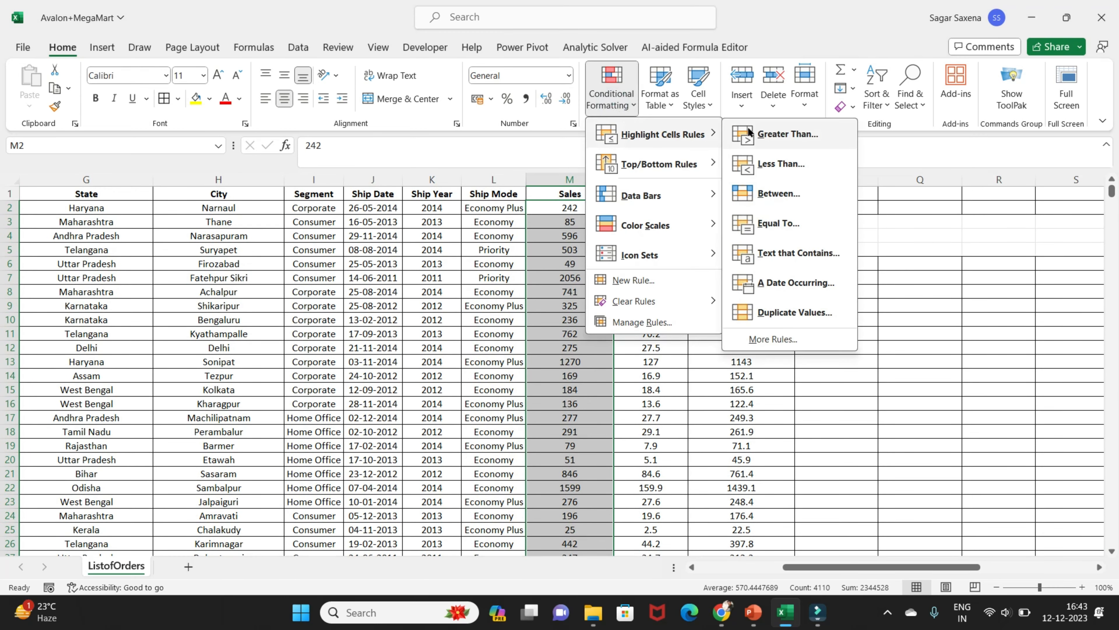
pyautogui.click(777, 133)
pyautogui.write('571')
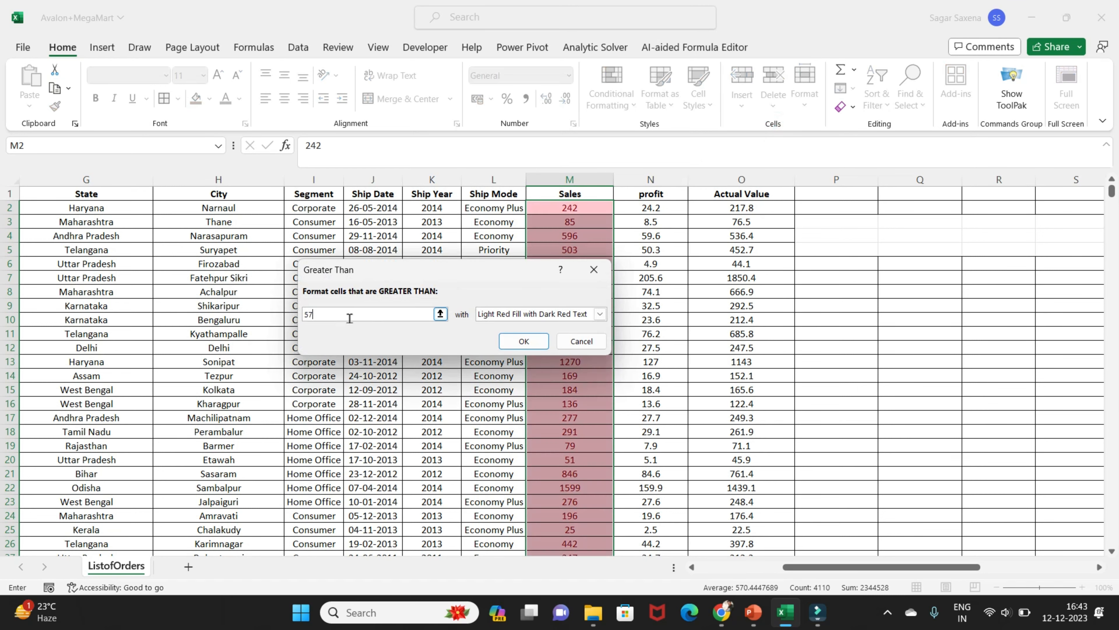
pyautogui.click(600, 314)
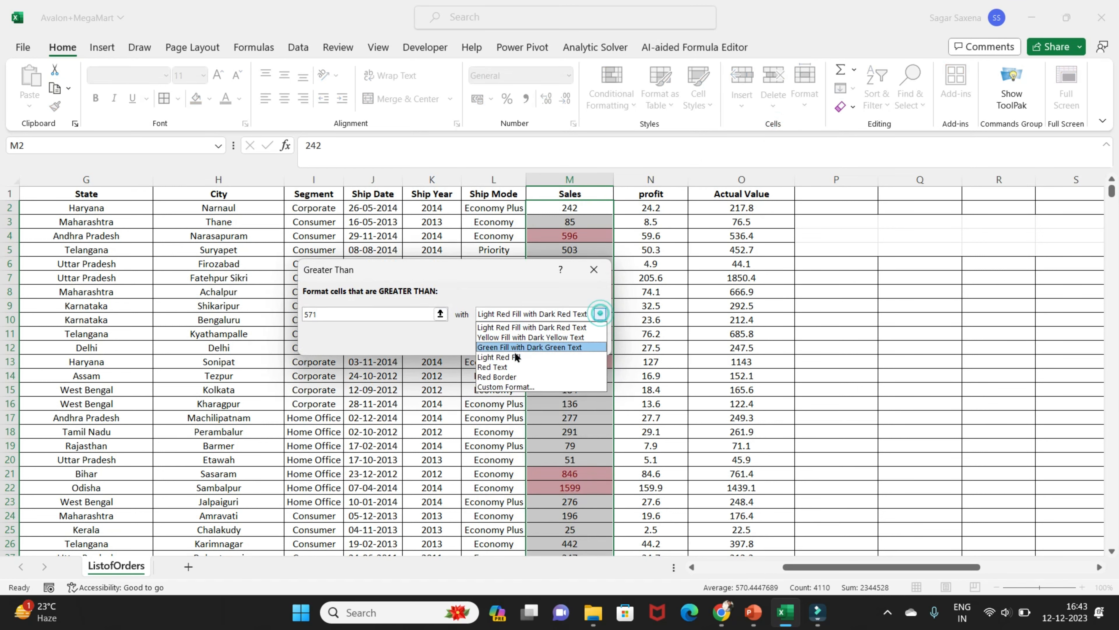
pyautogui.click(520, 348)
pyautogui.click(523, 342)
pyautogui.scroll(-20, 591, 449)
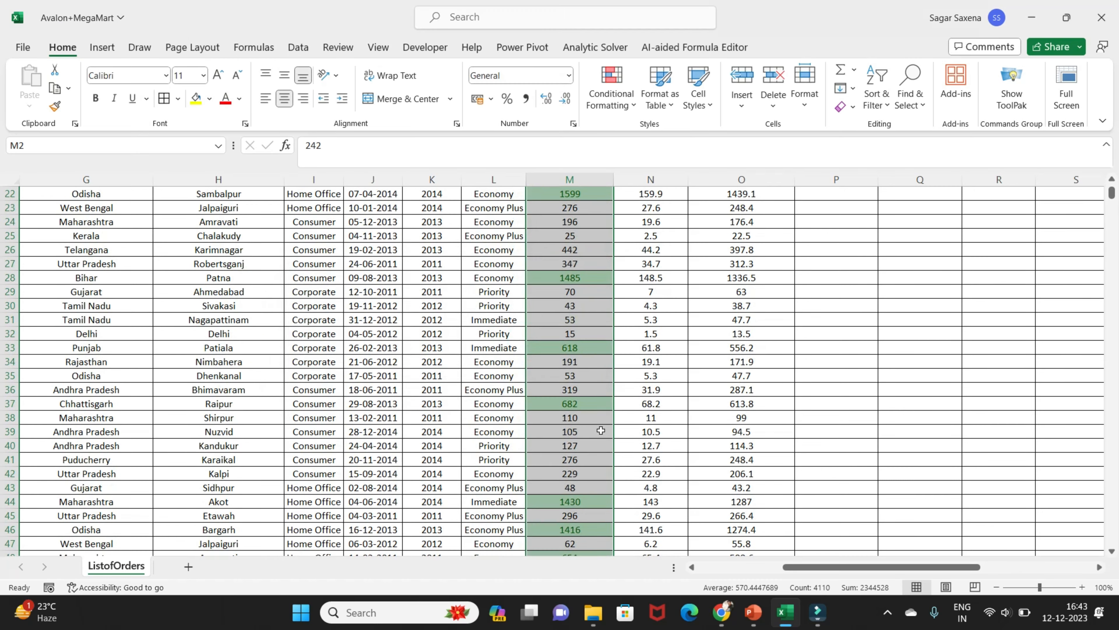
pyautogui.scroll(-13, 600, 430)
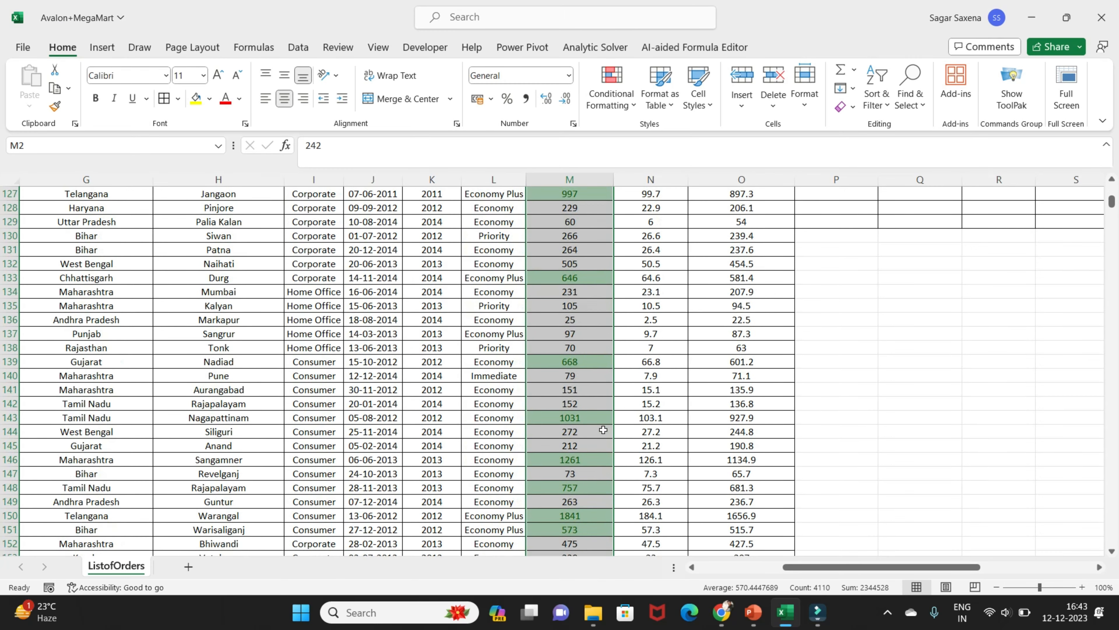
pyautogui.moveTo(1110, 216); pyautogui.dragTo(1112, 191)
pyautogui.click(654, 180)
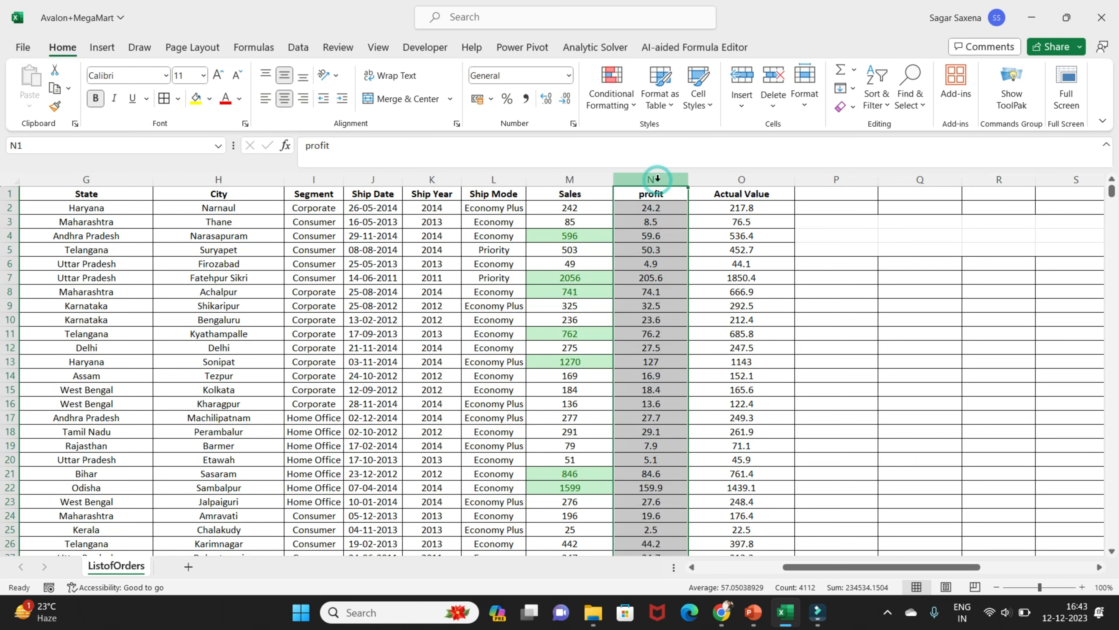
pyautogui.click(659, 209)
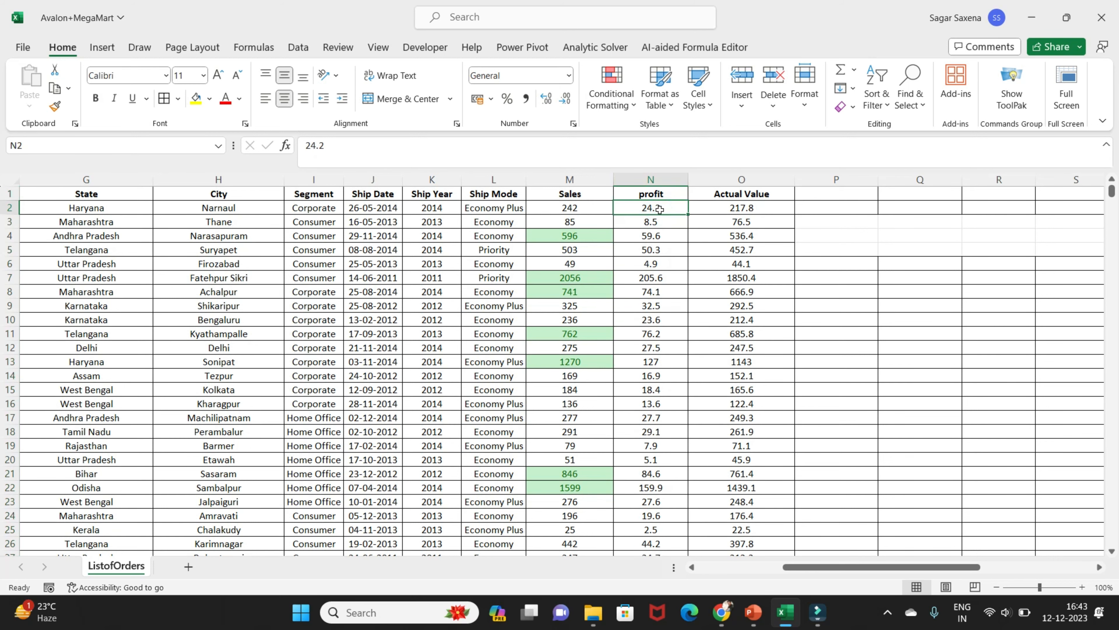
pyautogui.hotkey('ctrl', 'shift', 'Down')
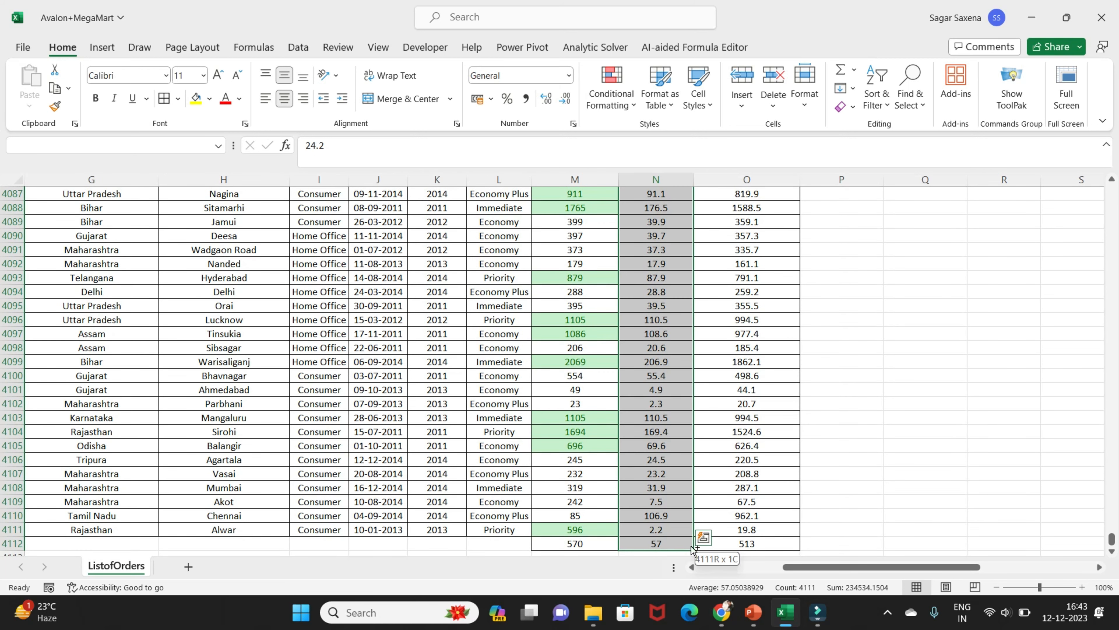
pyautogui.moveTo(693, 552); pyautogui.dragTo(693, 536)
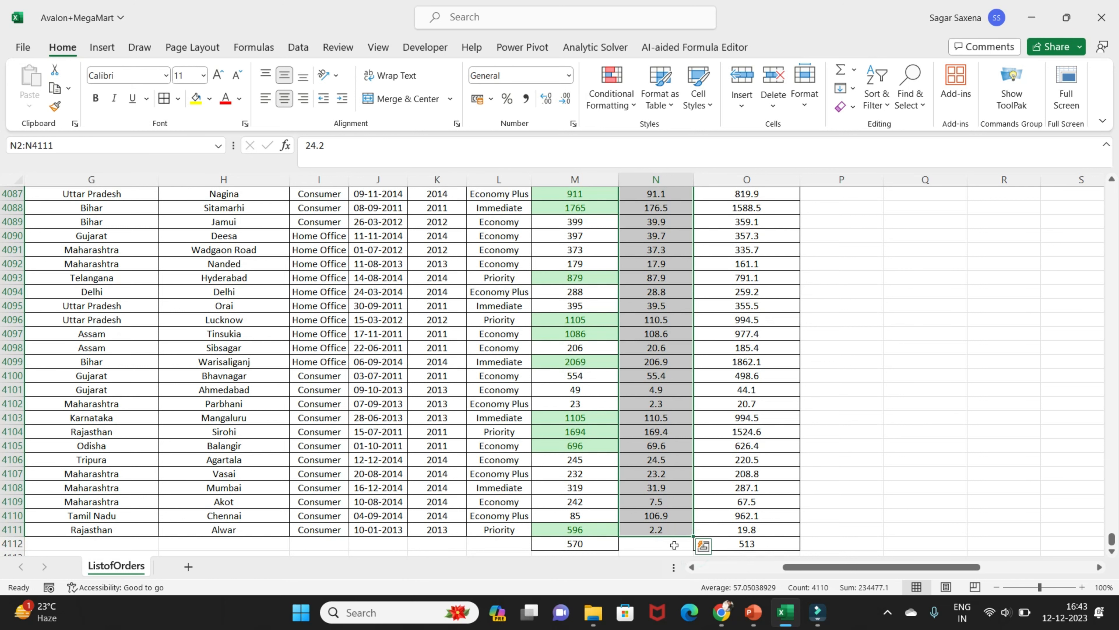
pyautogui.hotkey('ctrl', 'z')
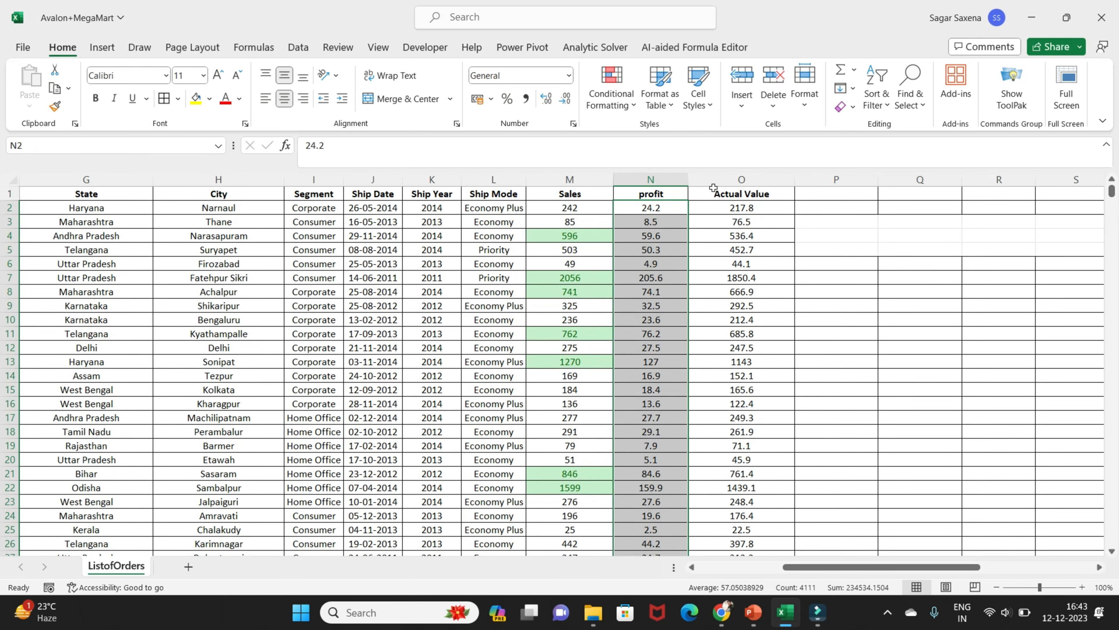
# Highlight cells in the profit column that are less than 57 using Light Red Fill
pyautogui.click(674, 179)
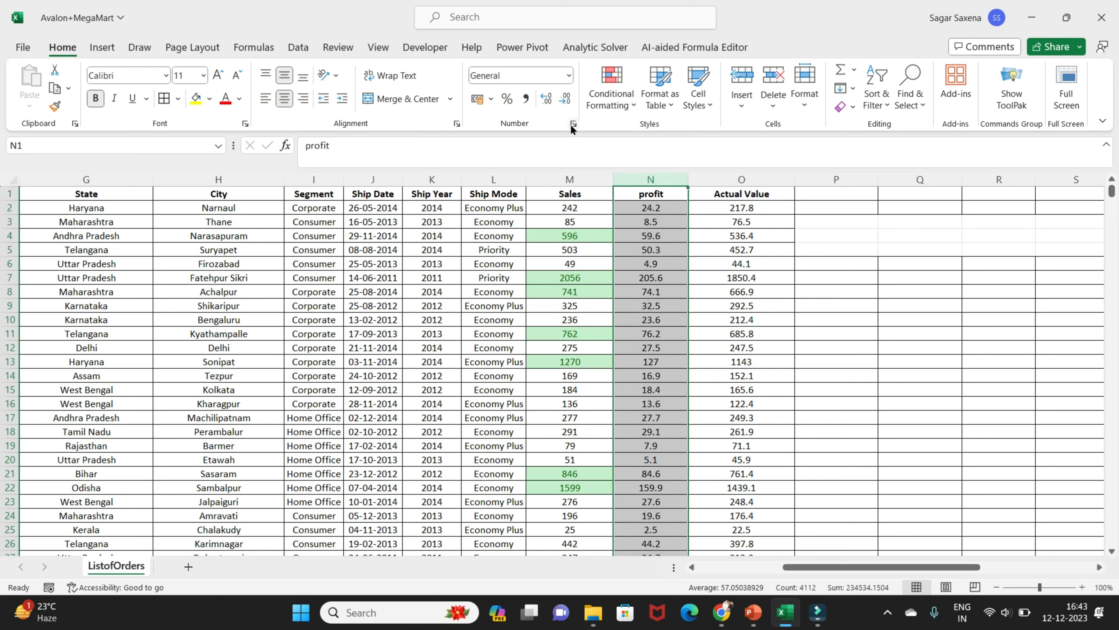
pyautogui.click(611, 89)
pyautogui.moveTo(687, 140)
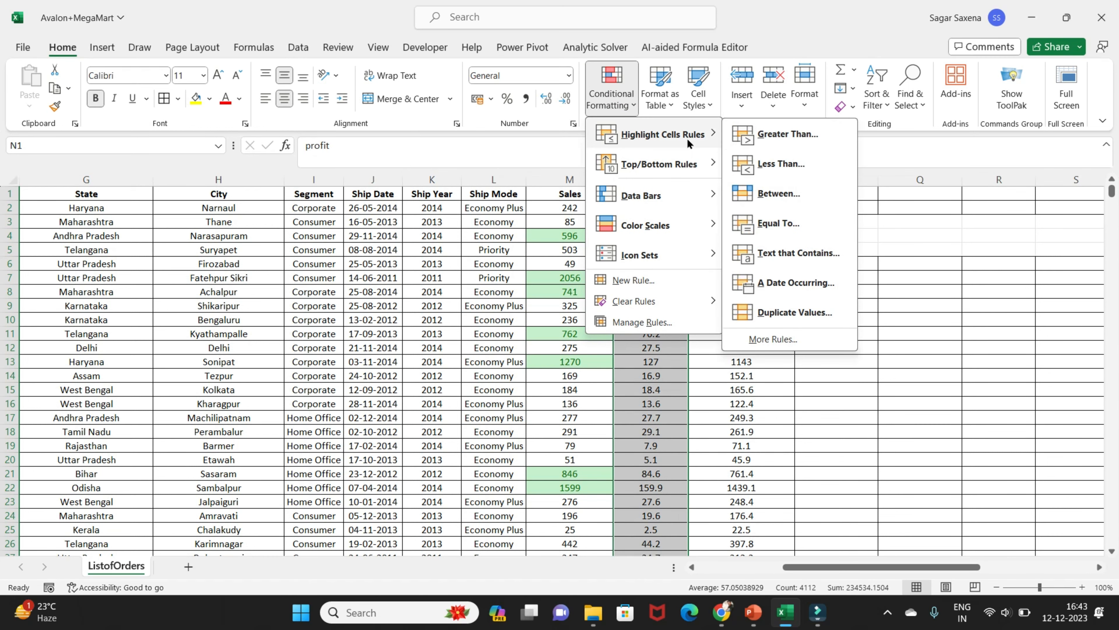
pyautogui.click(787, 165)
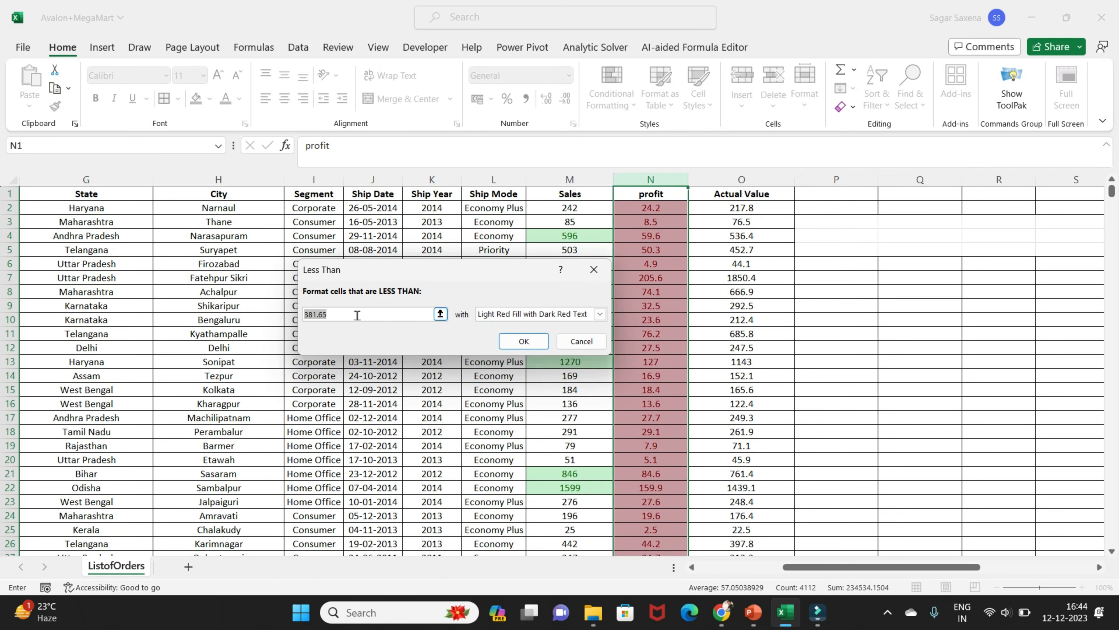
pyautogui.press('BackSpace')
pyautogui.write('57')
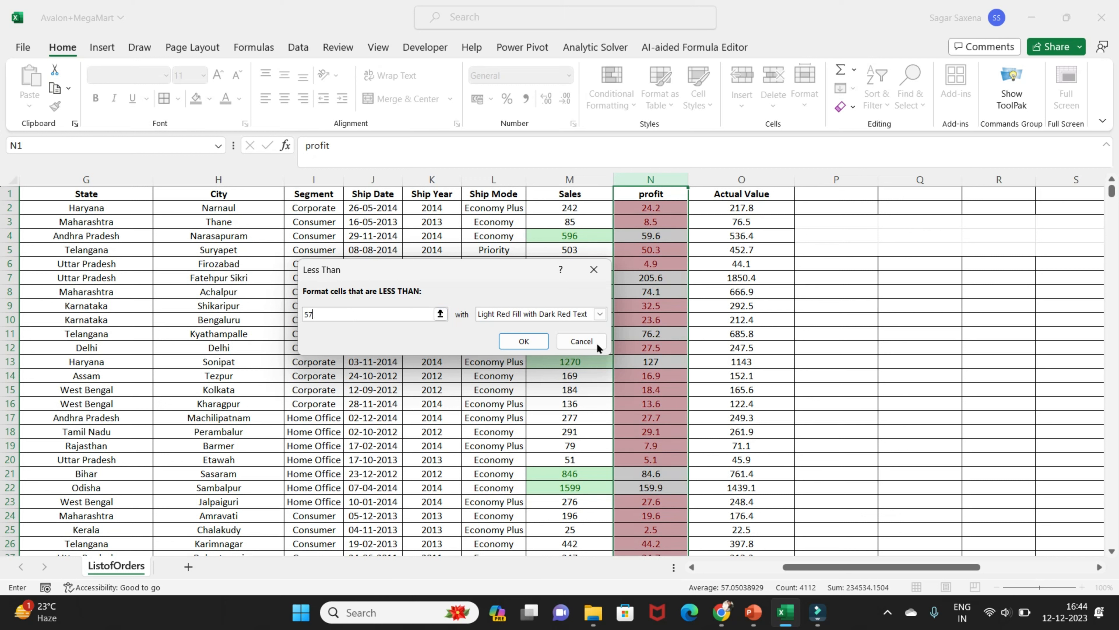
pyautogui.click(600, 313)
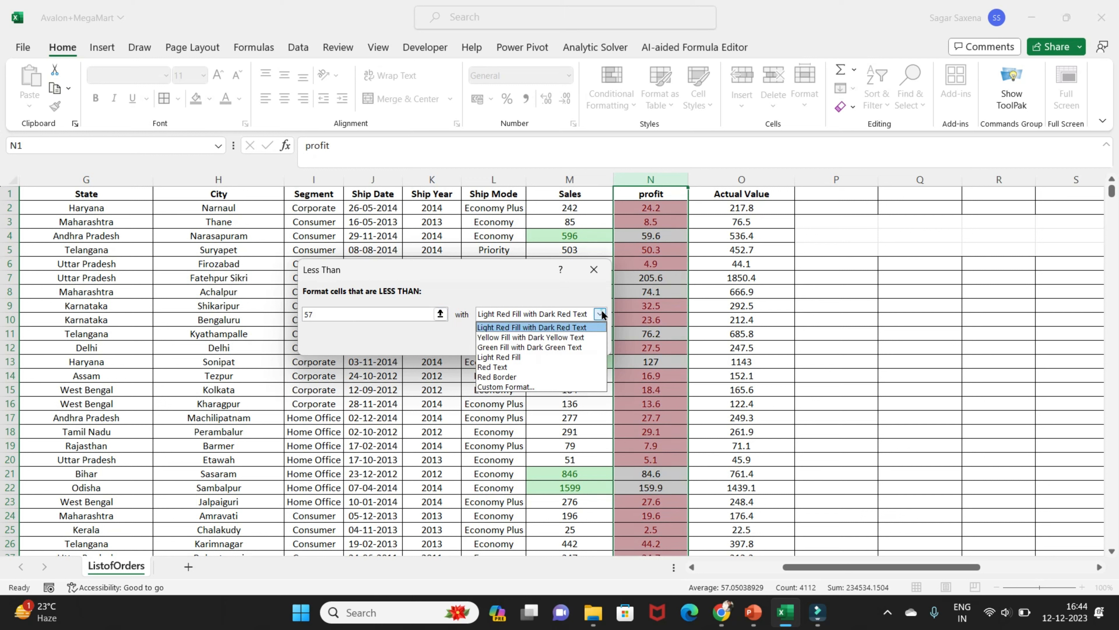
pyautogui.click(538, 357)
pyautogui.click(528, 345)
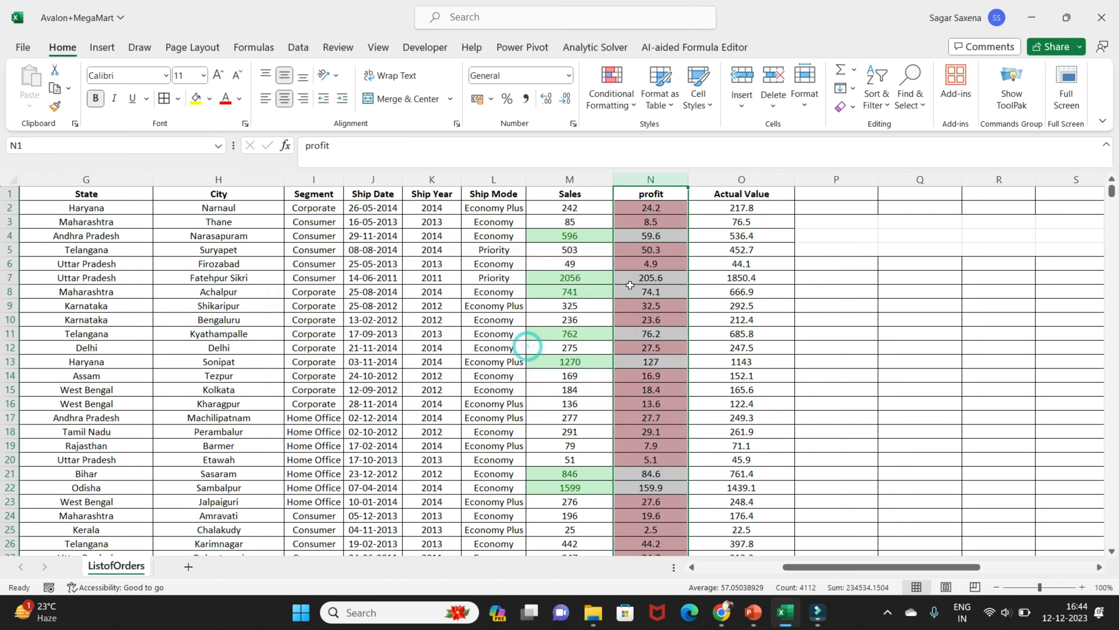
# Review the profit highlighting down to the end of the list and select the Actual Value average in O4112
pyautogui.scroll(-20, 633, 471)
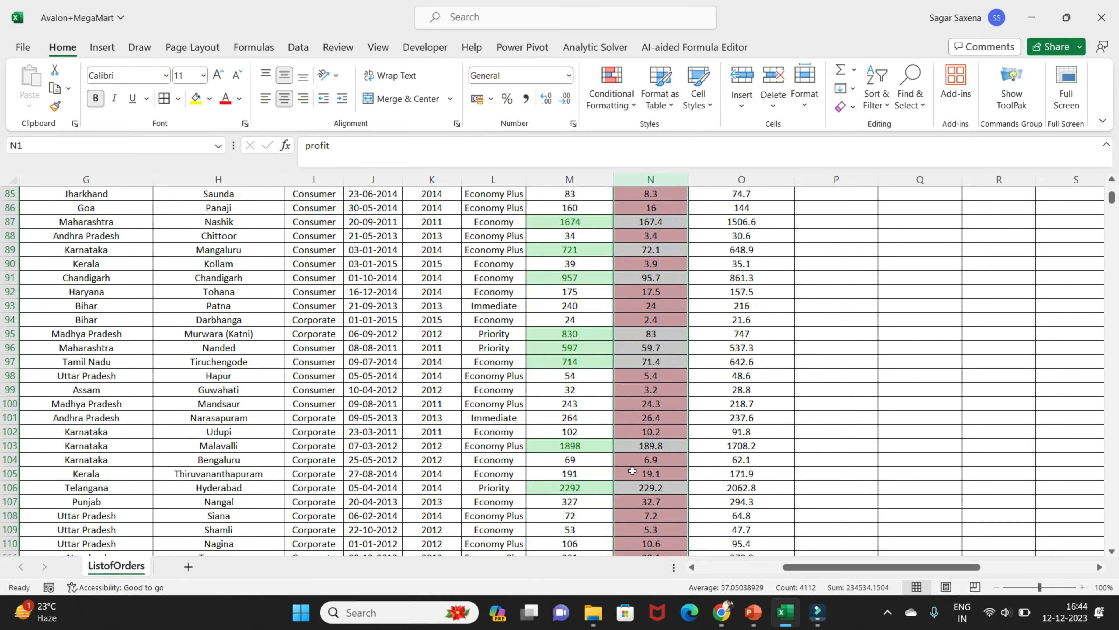
pyautogui.click(642, 460)
pyautogui.scroll(20, 642, 461)
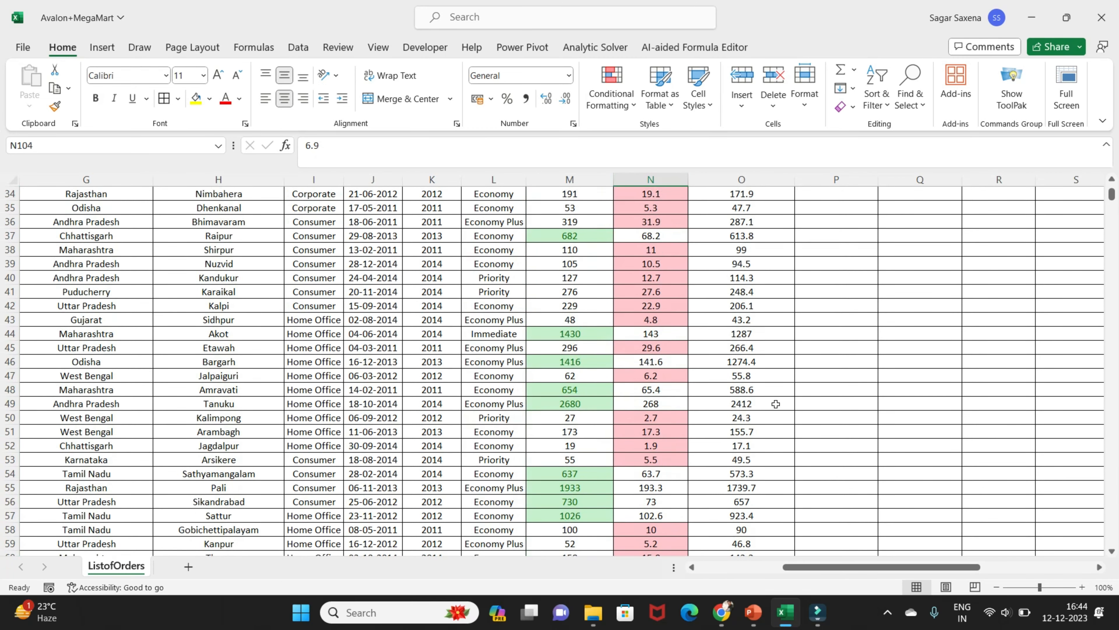
pyautogui.scroll(7, 810, 282)
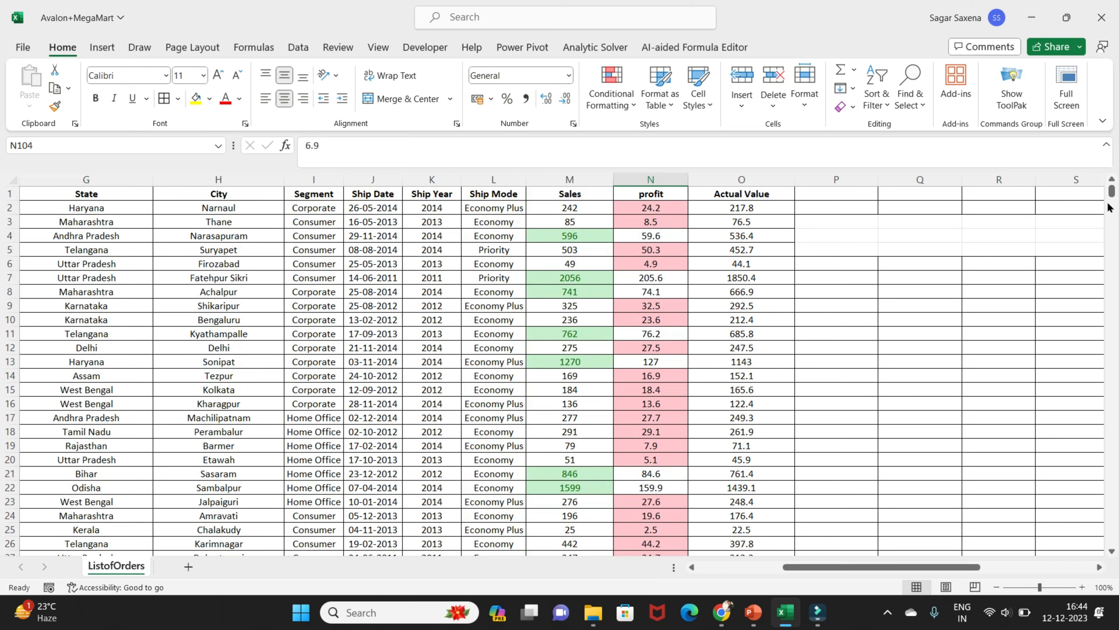
pyautogui.moveTo(1110, 207); pyautogui.dragTo(1115, 543)
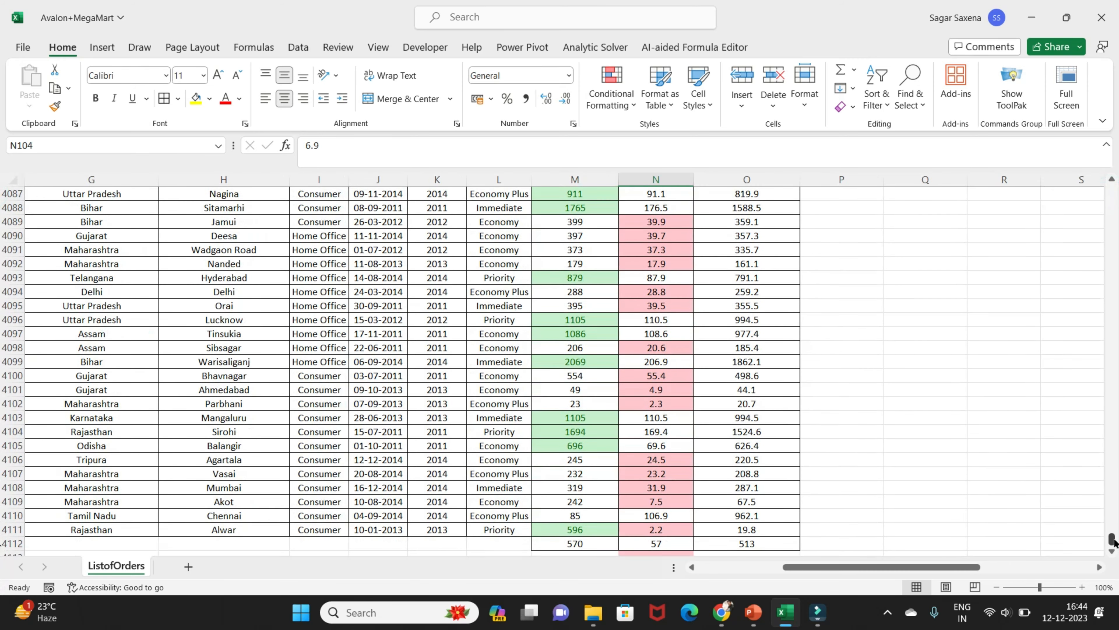
pyautogui.scroll(-4, 744, 510)
pyautogui.click(747, 375)
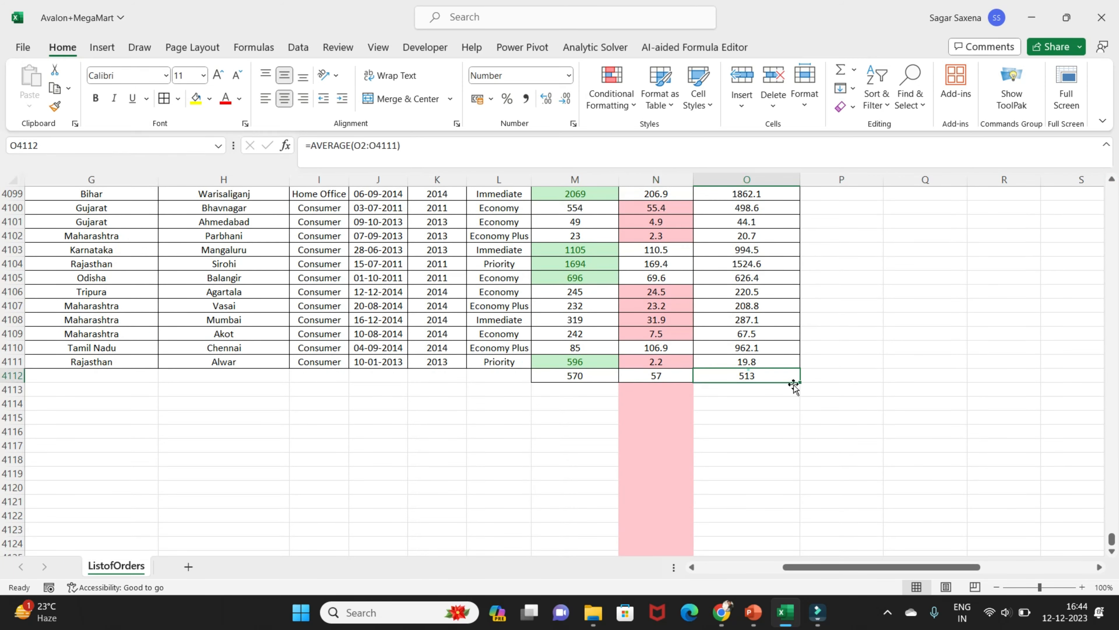
# Highlight the top 15 items in the Actual Value column using Yellow Fill with Dark Yellow Text
pyautogui.moveTo(1112, 538); pyautogui.dragTo(1099, 133)
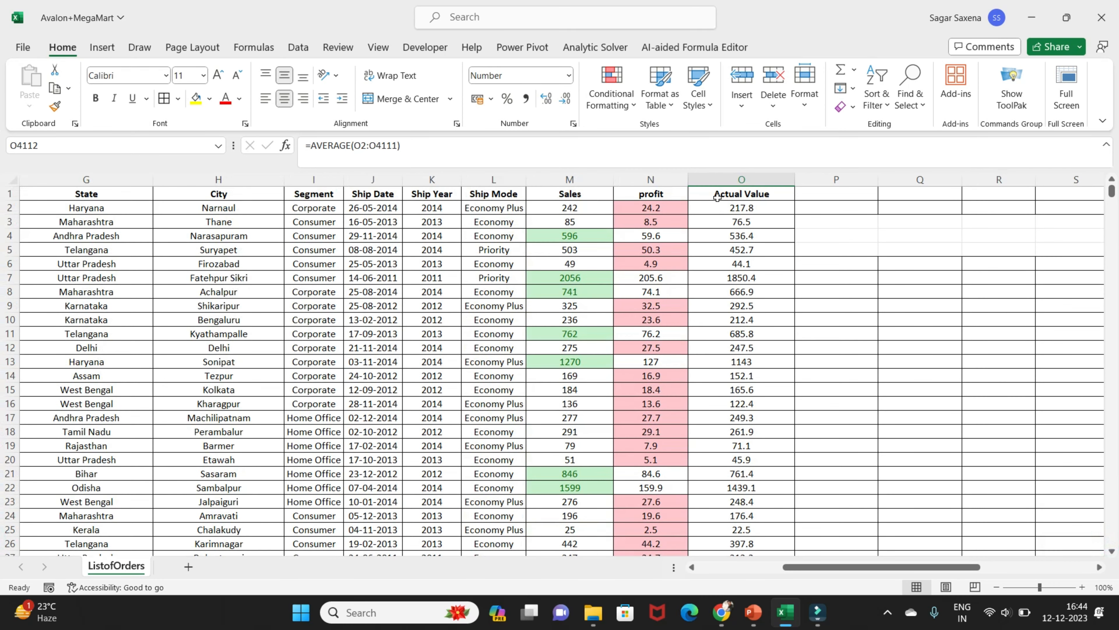
pyautogui.click(749, 178)
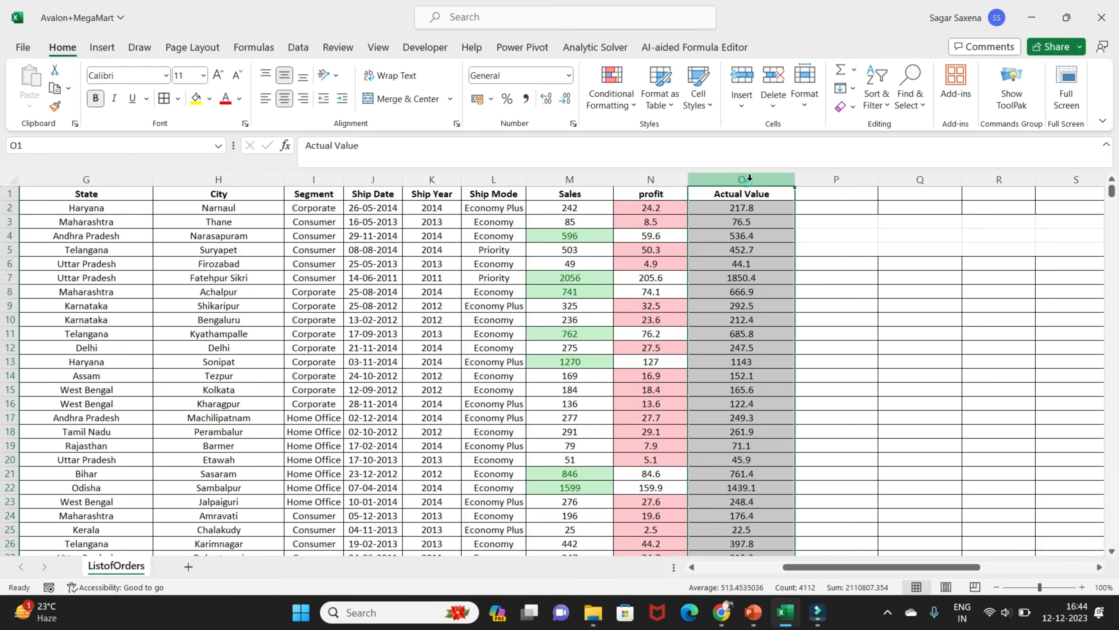
pyautogui.click(613, 104)
pyautogui.moveTo(670, 134)
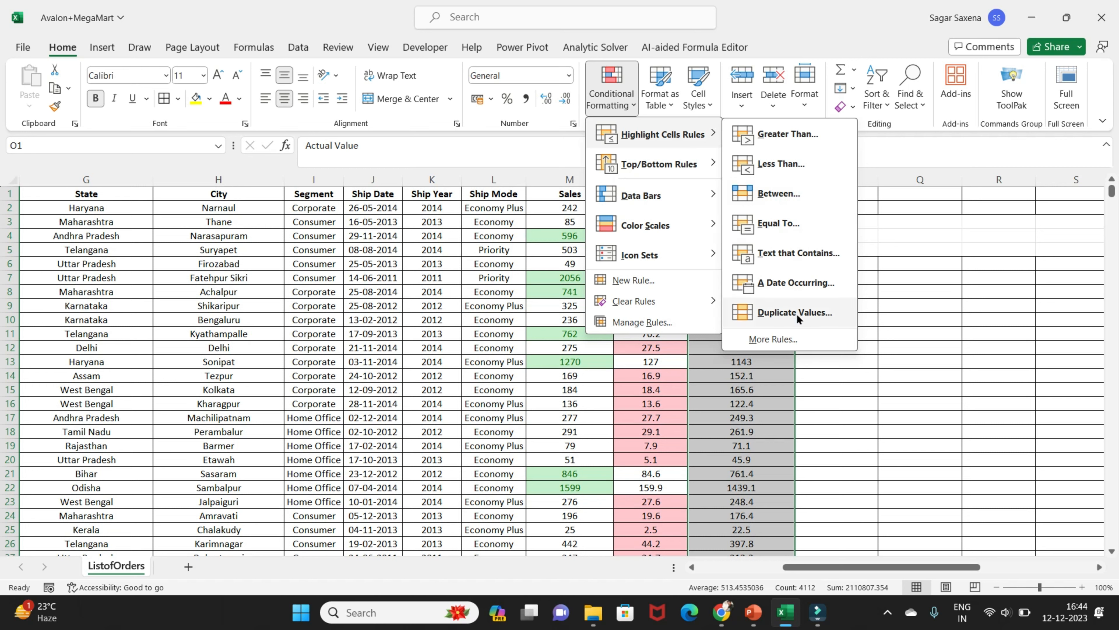
pyautogui.moveTo(666, 163)
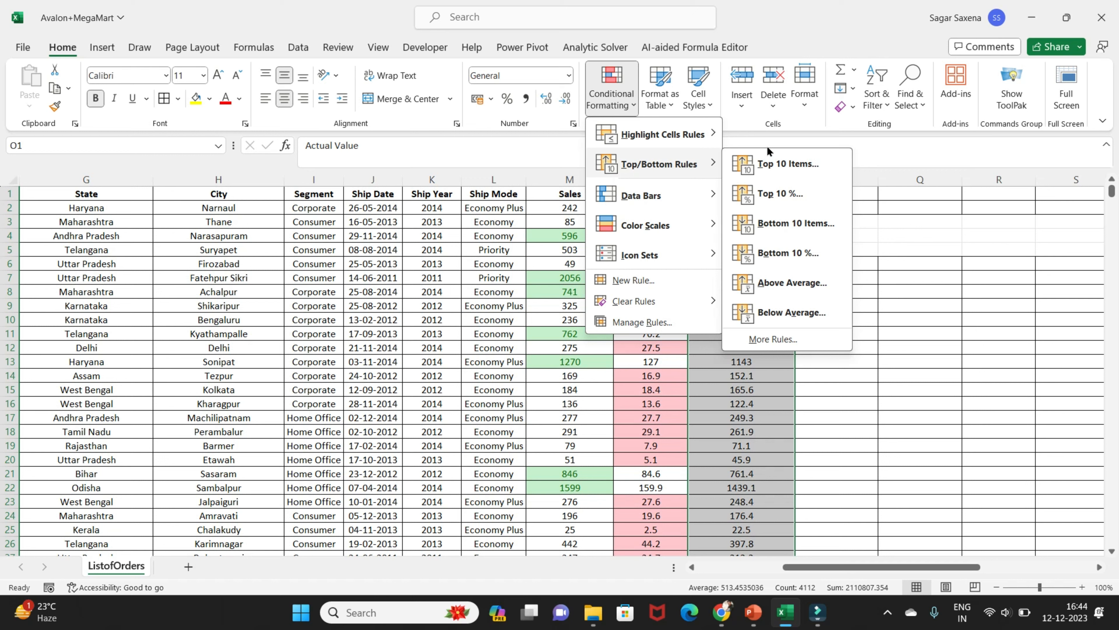
pyautogui.click(770, 169)
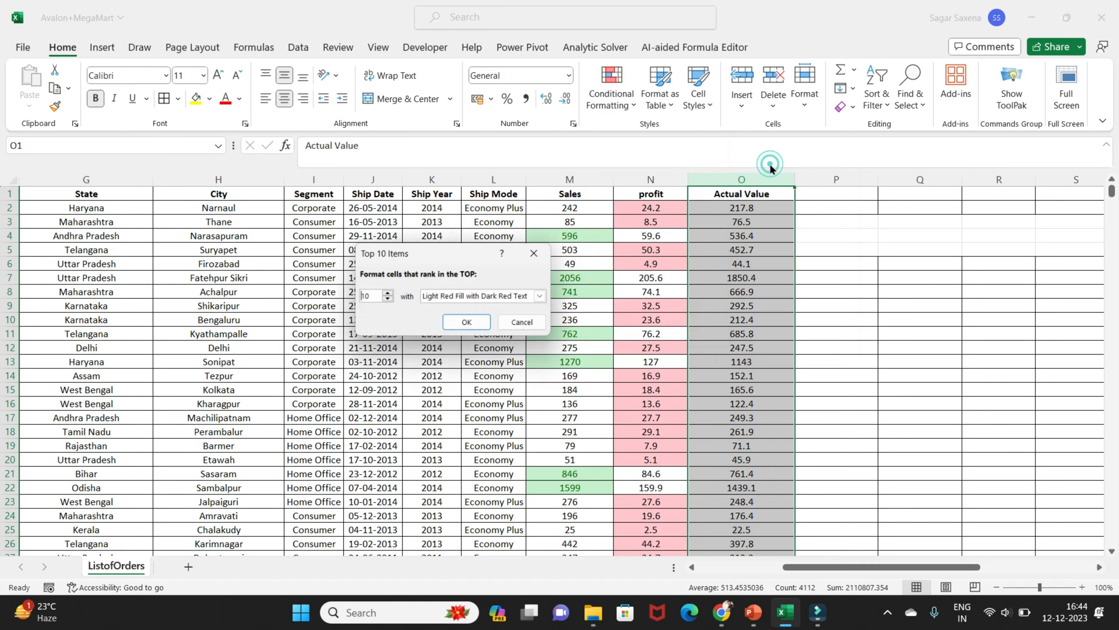
pyautogui.click(386, 294)
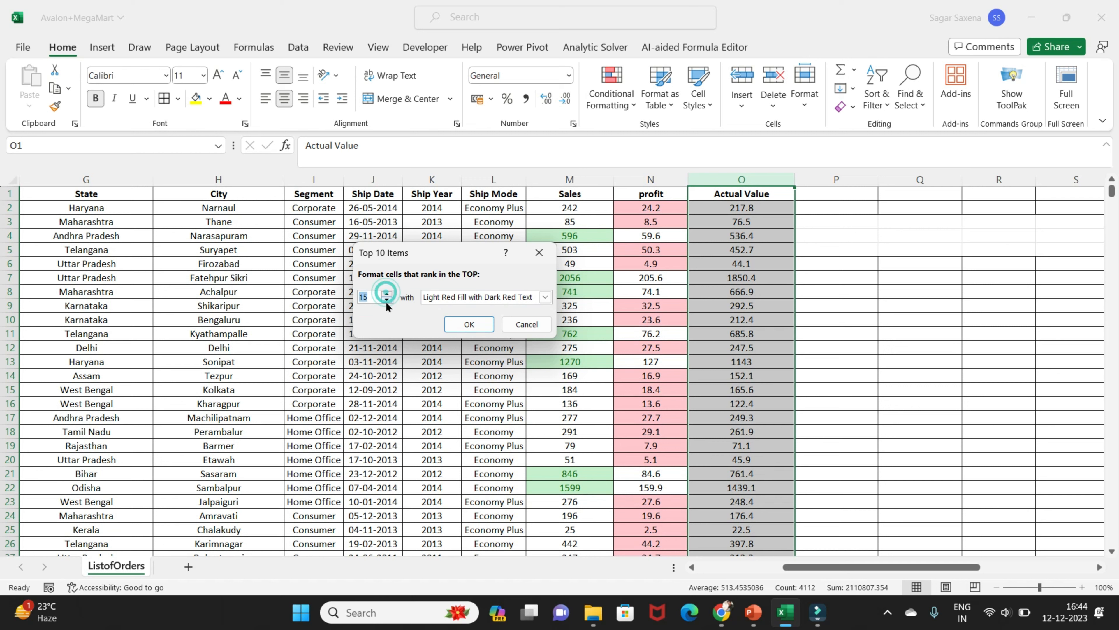
pyautogui.click(544, 299)
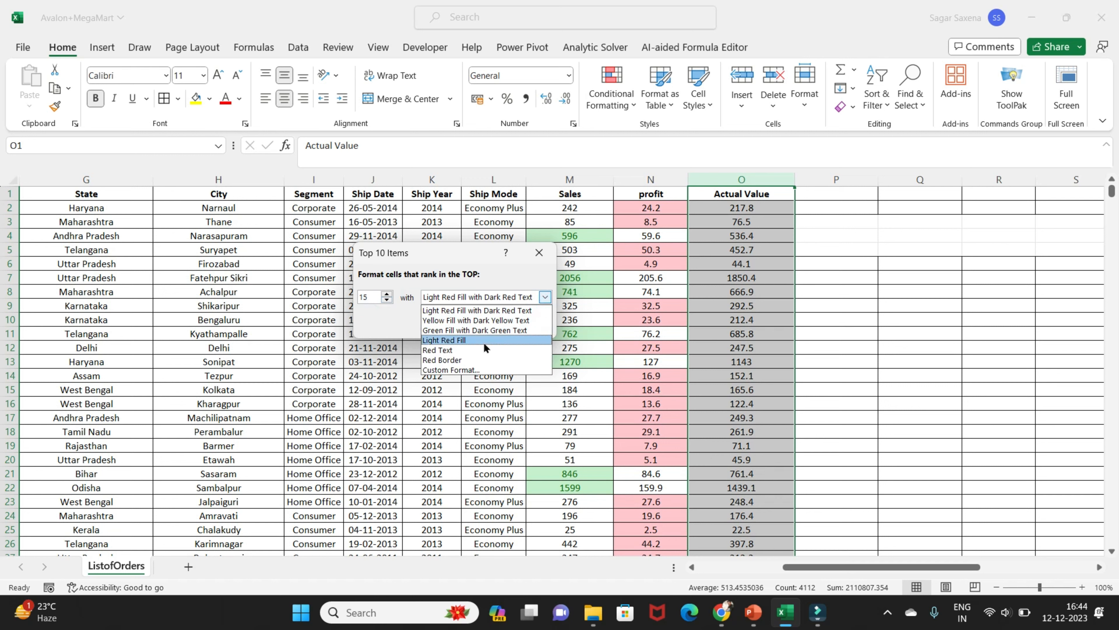
pyautogui.click(476, 320)
pyautogui.click(469, 323)
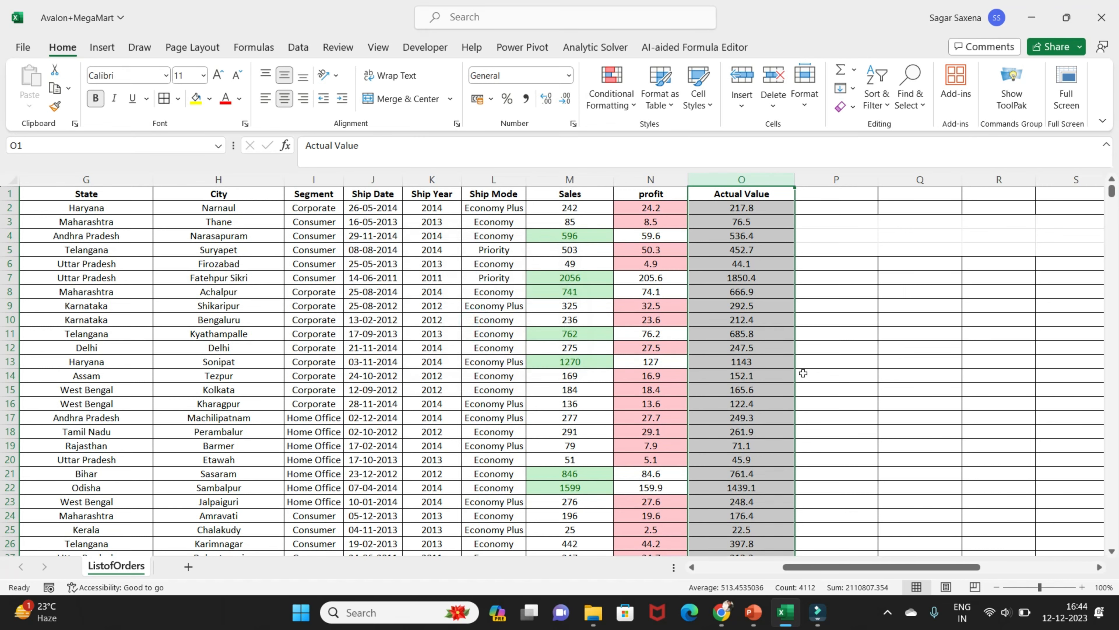
# Look through the Actual Value column down to the end of the list for the highlighted top-ranking cells
pyautogui.scroll(-19, 782, 388)
pyautogui.moveTo(1112, 203); pyautogui.dragTo(2, 230)
pyautogui.scroll(-20, 903, 278)
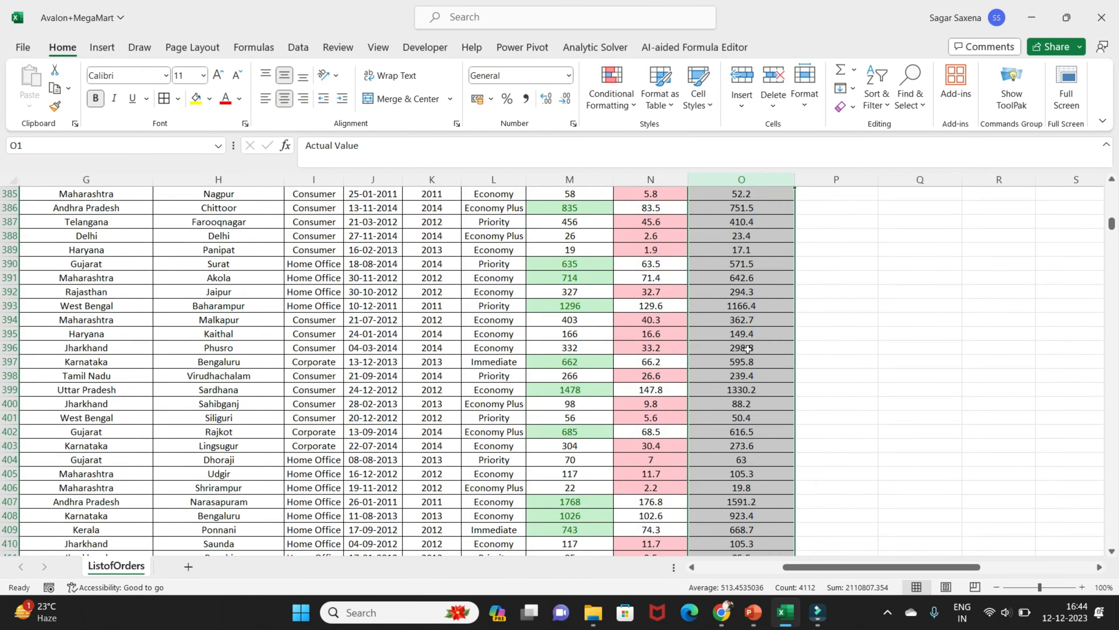
pyautogui.click(759, 292)
pyautogui.scroll(-20, 755, 326)
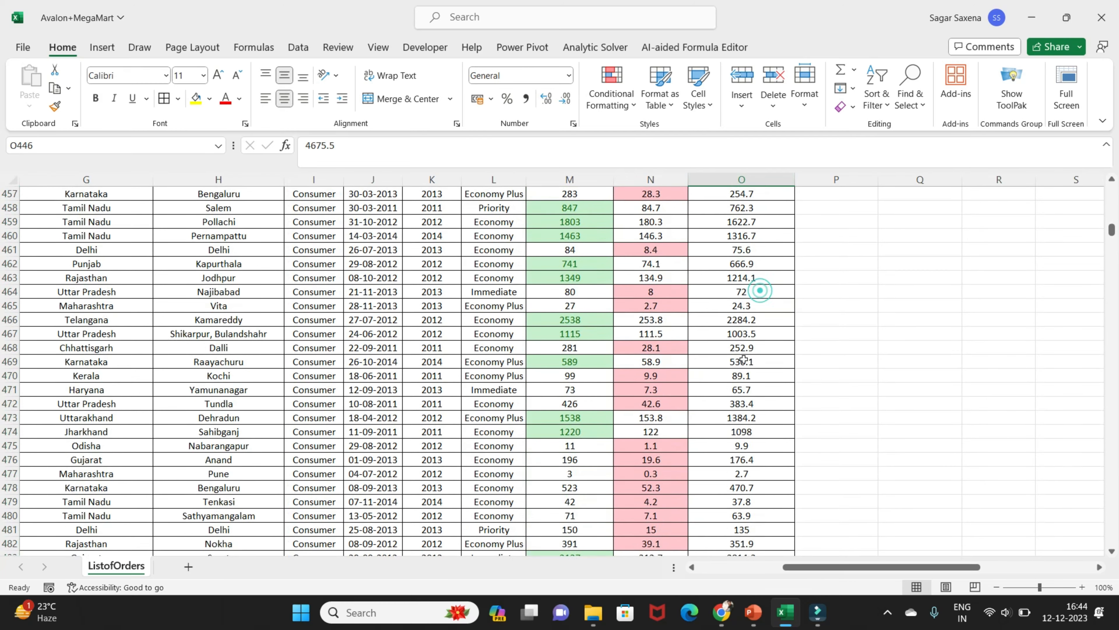
pyautogui.scroll(-20, 751, 361)
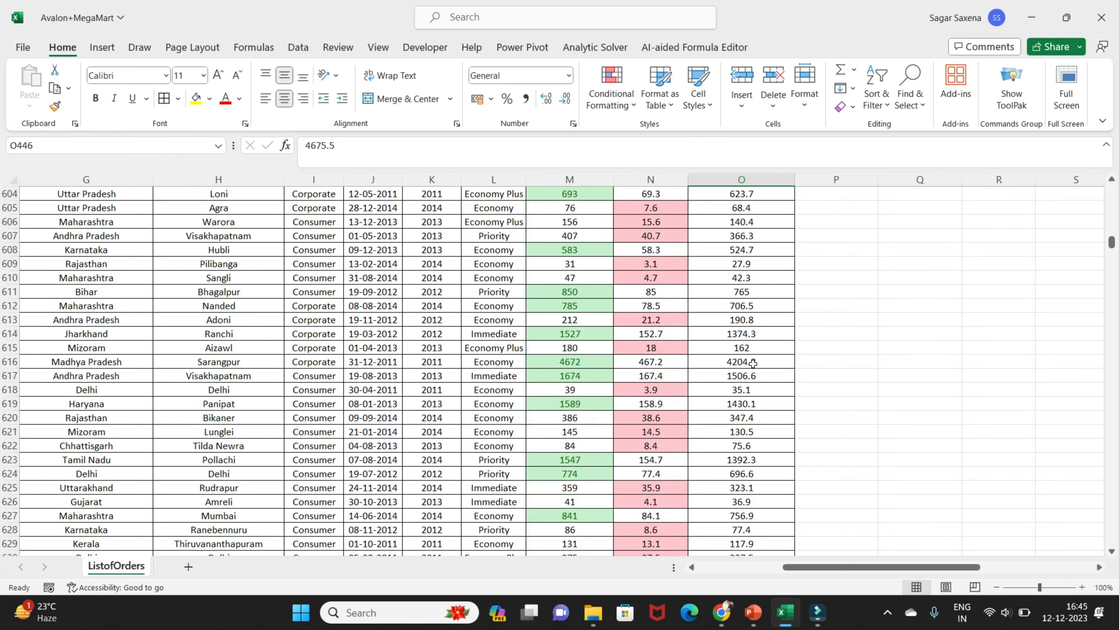
pyautogui.moveTo(1113, 250); pyautogui.dragTo(2, 575)
pyautogui.scroll(-4, 789, 434)
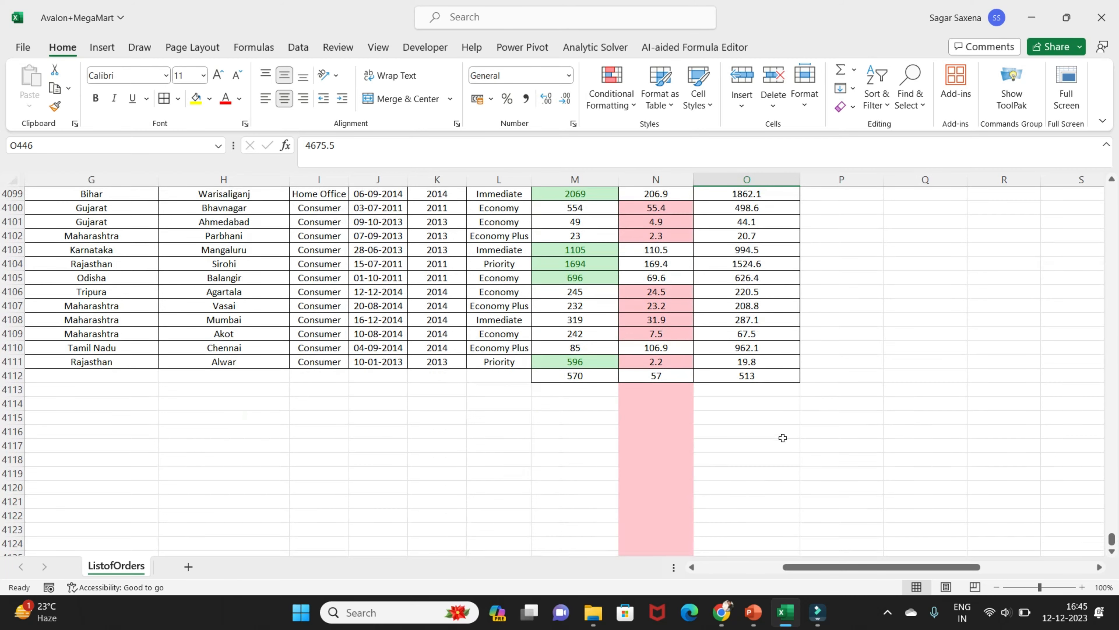
pyautogui.scroll(5, 789, 434)
pyautogui.moveTo(1112, 539); pyautogui.dragTo(1112, 190)
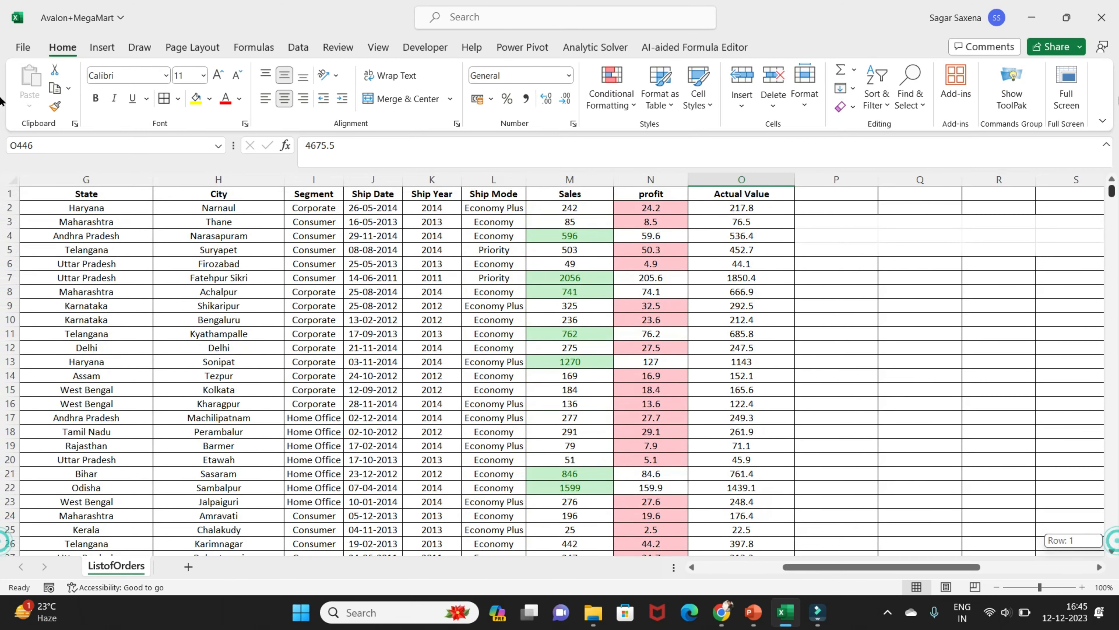
# Highlight the above-average cells in the Actual Value column using Green Fill with Dark Green Text
pyautogui.click(745, 178)
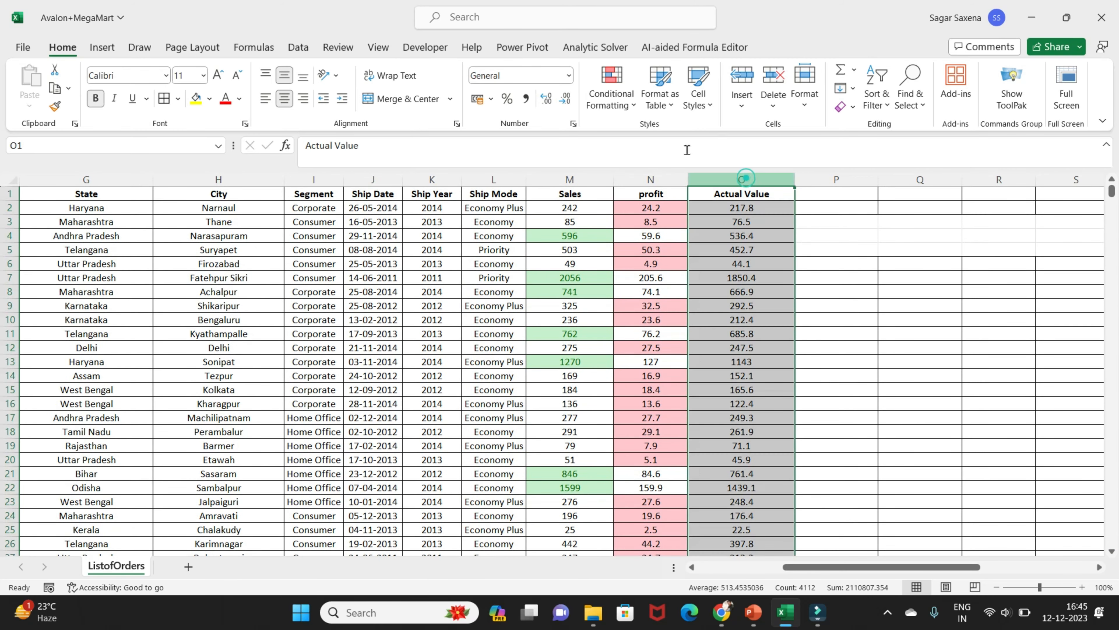
pyautogui.click(627, 97)
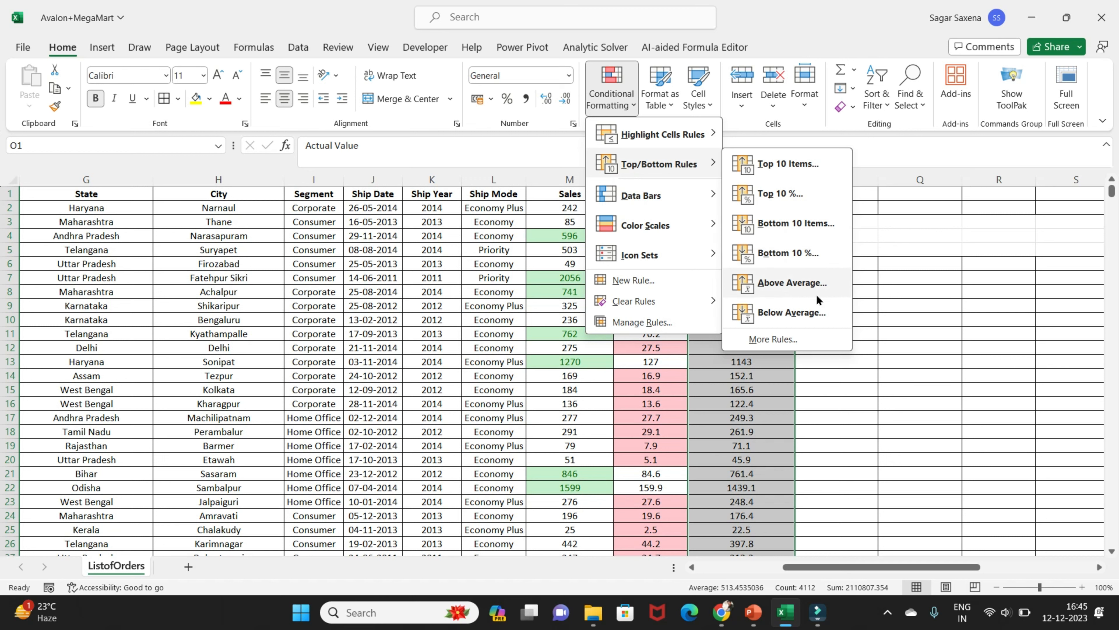
pyautogui.click(905, 338)
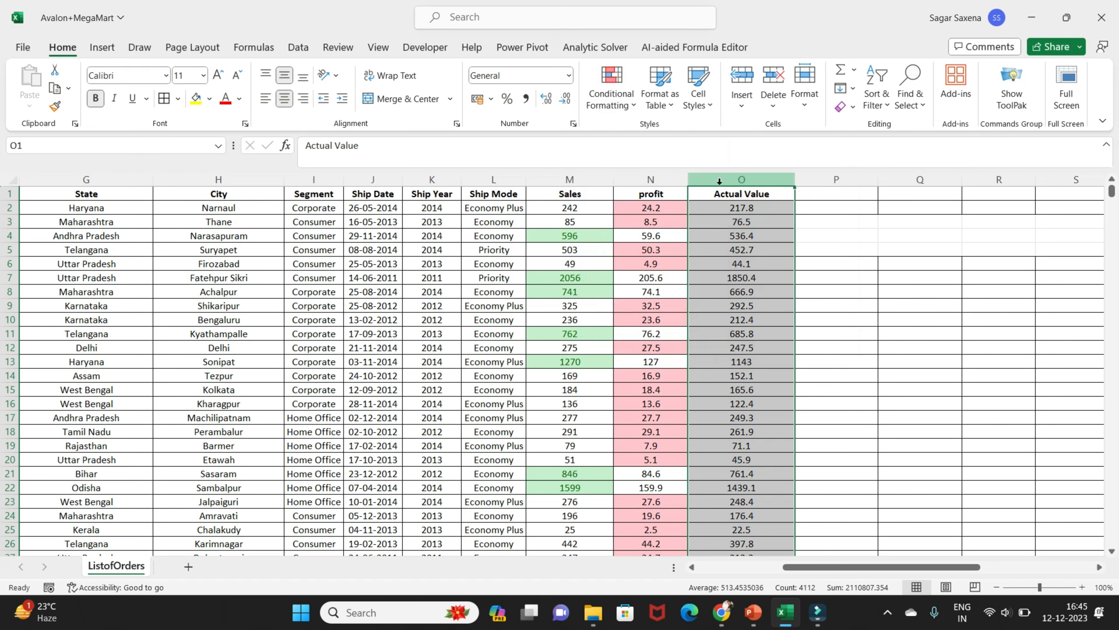
pyautogui.click(619, 105)
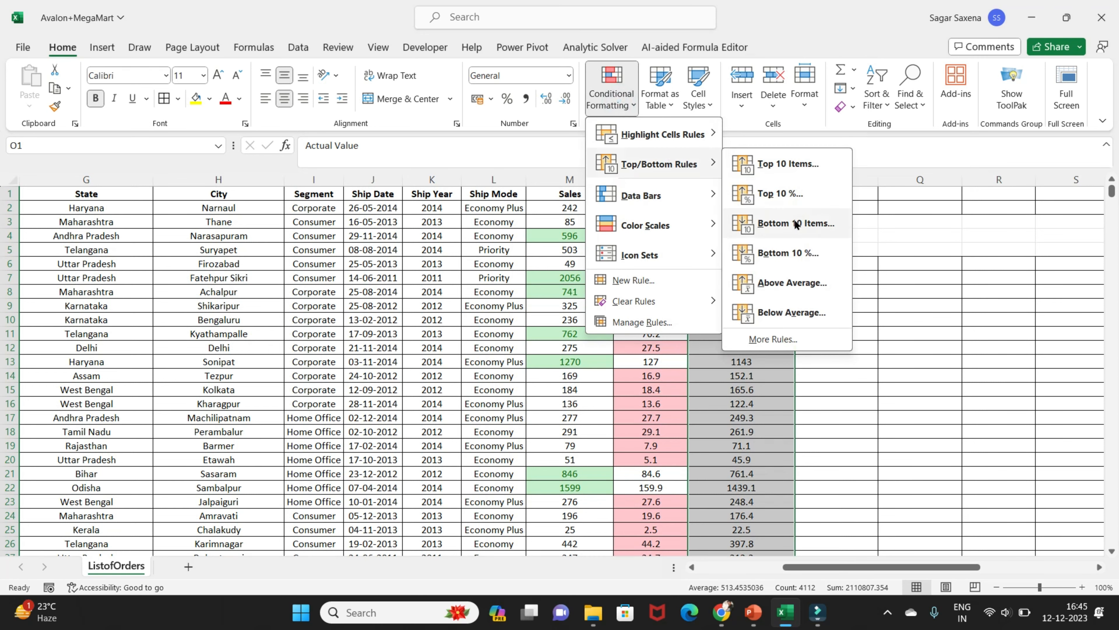
pyautogui.click(798, 287)
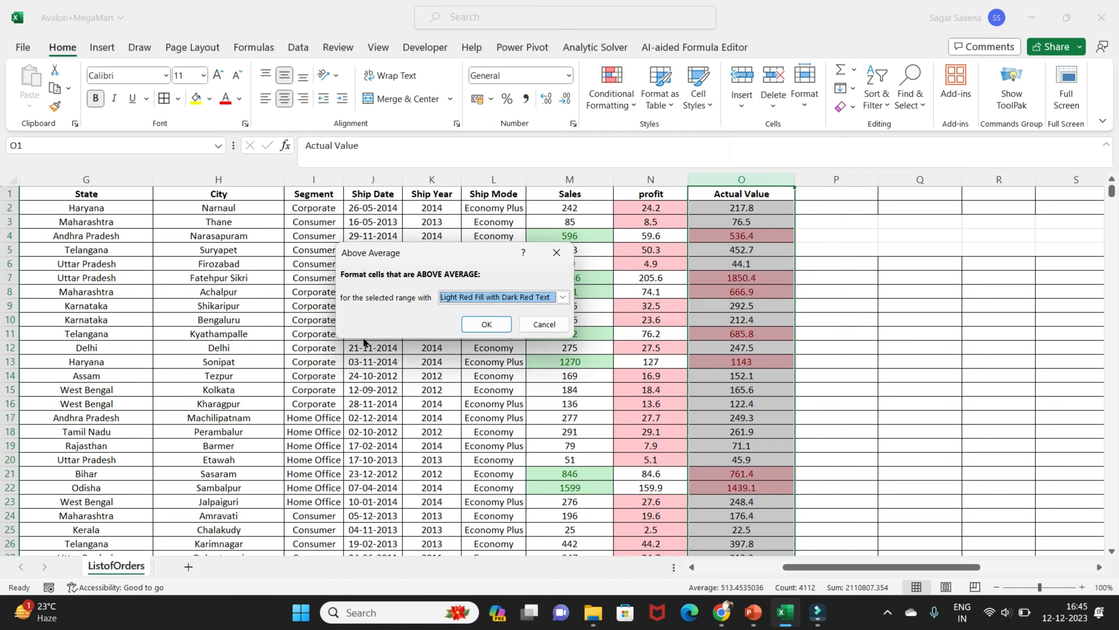
pyautogui.click(565, 298)
pyautogui.click(498, 331)
pyautogui.click(487, 324)
# Highlight the below-average cells in the Actual Value column using Yellow Fill with Dark Yellow Text
pyautogui.click(612, 95)
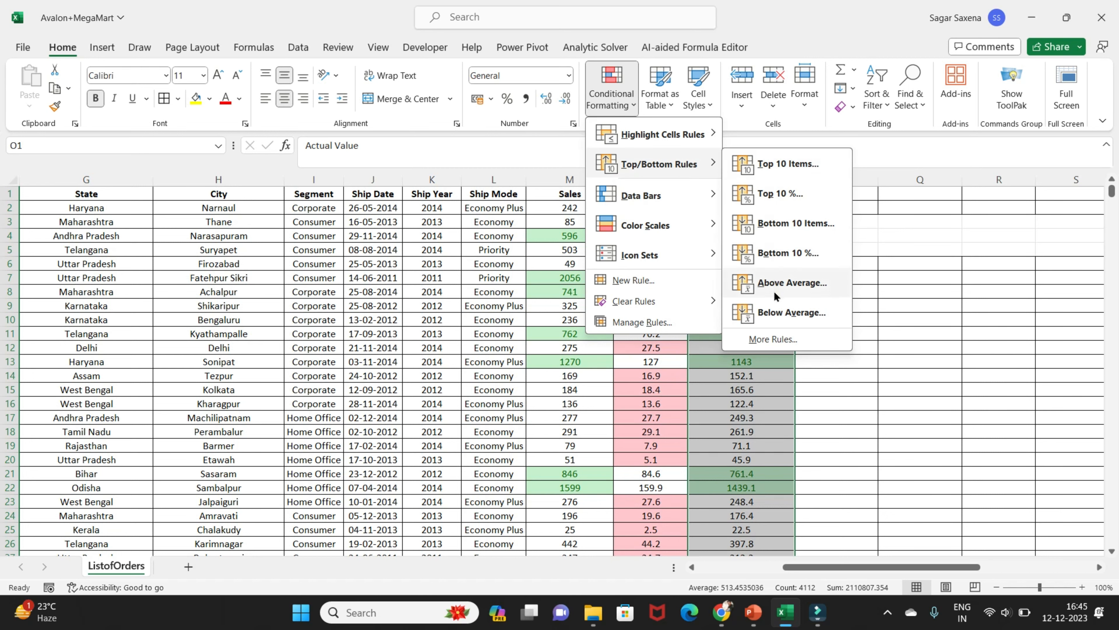
pyautogui.click(780, 314)
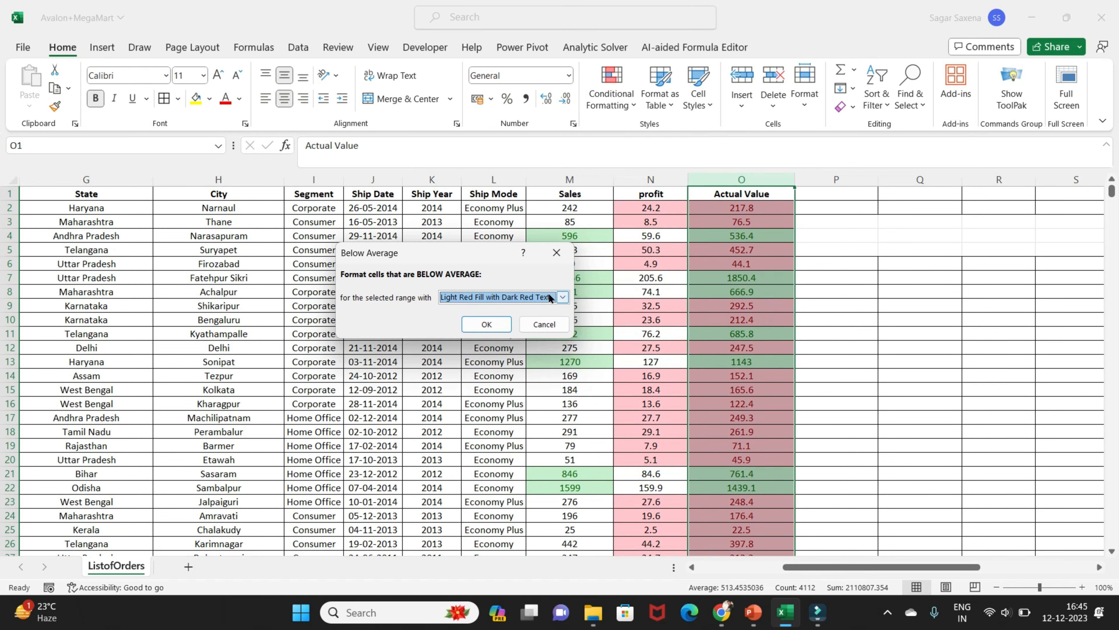
pyautogui.click(562, 297)
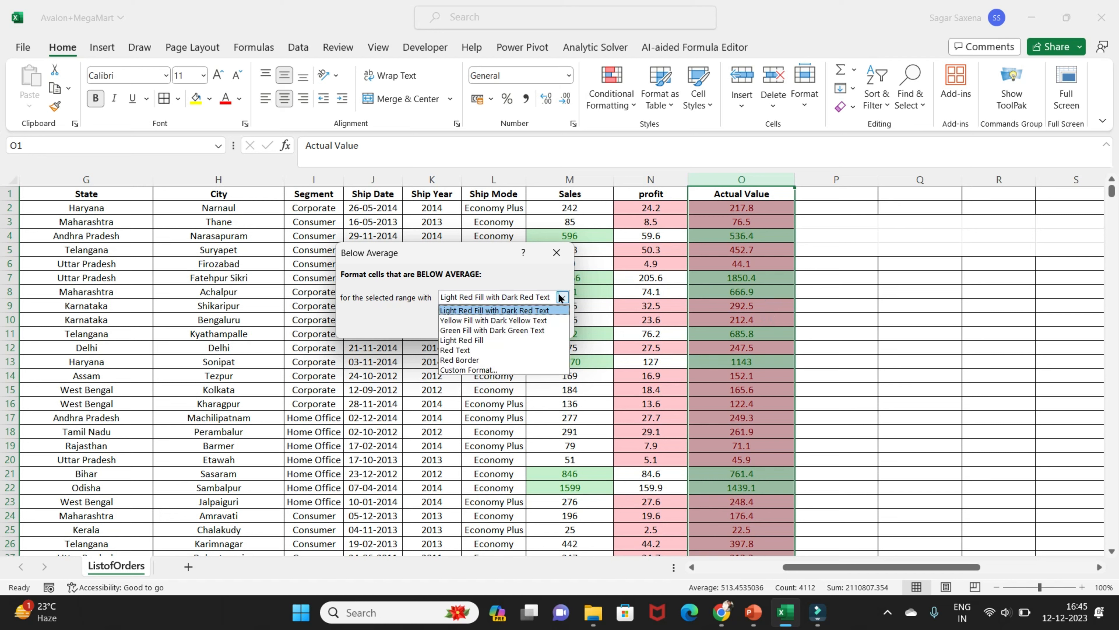
pyautogui.click(520, 320)
pyautogui.click(497, 325)
# Examine the above- and below-average highlighting in the Actual Value column down to the end of the list
pyautogui.scroll(-3, 734, 322)
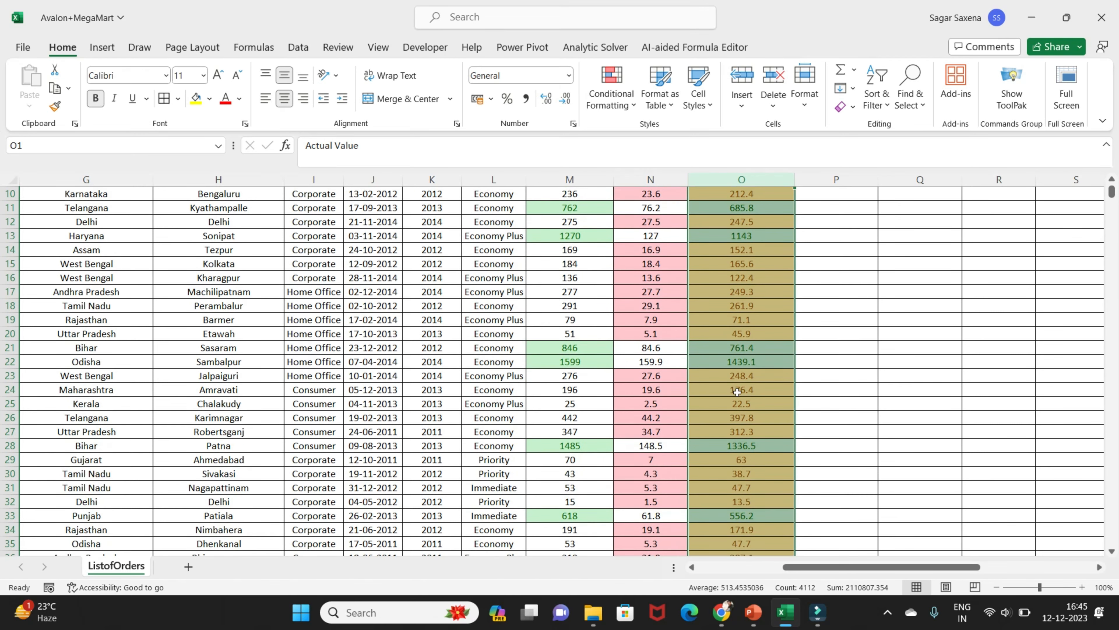
pyautogui.scroll(3, 735, 321)
pyautogui.click(735, 237)
pyautogui.click(744, 277)
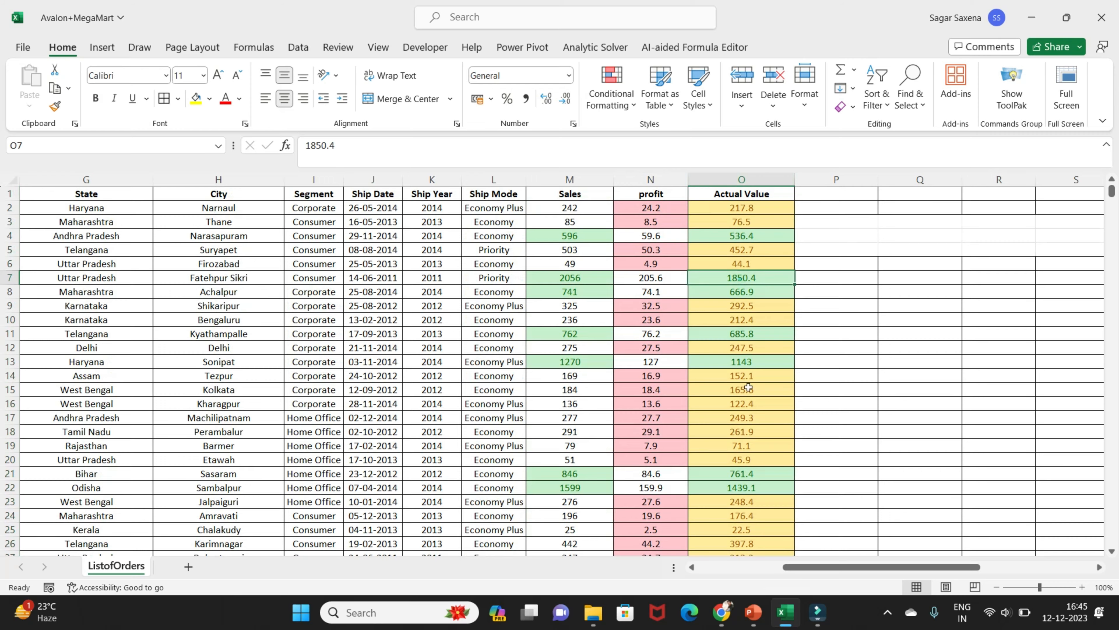
pyautogui.scroll(-14, 739, 430)
pyautogui.scroll(5, 740, 433)
pyautogui.scroll(-7, 742, 431)
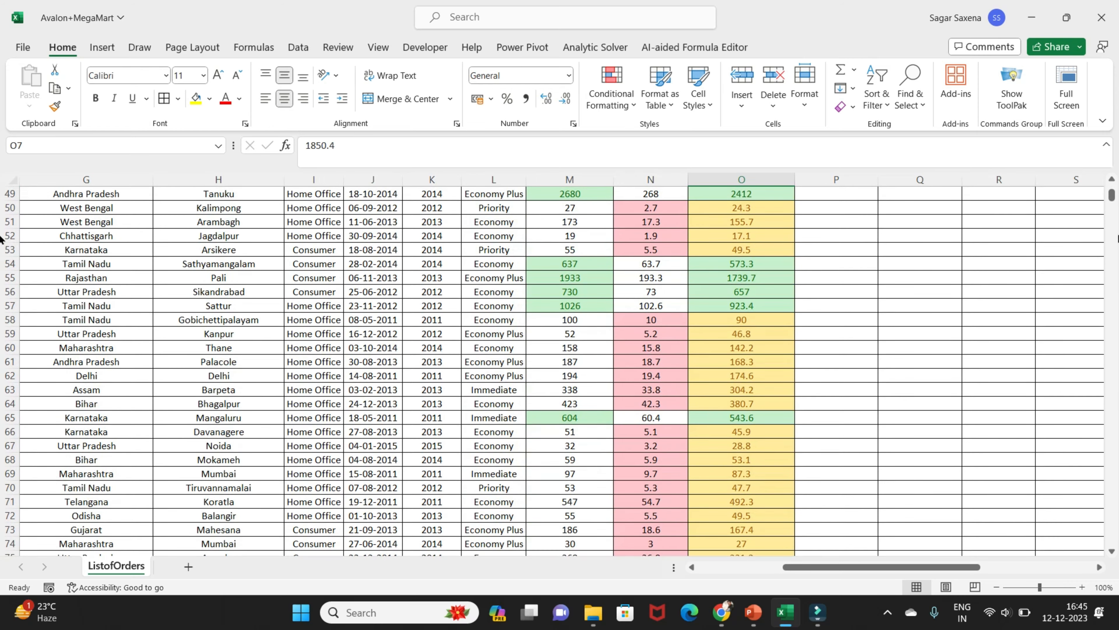
pyautogui.moveTo(1111, 200); pyautogui.dragTo(1112, 539)
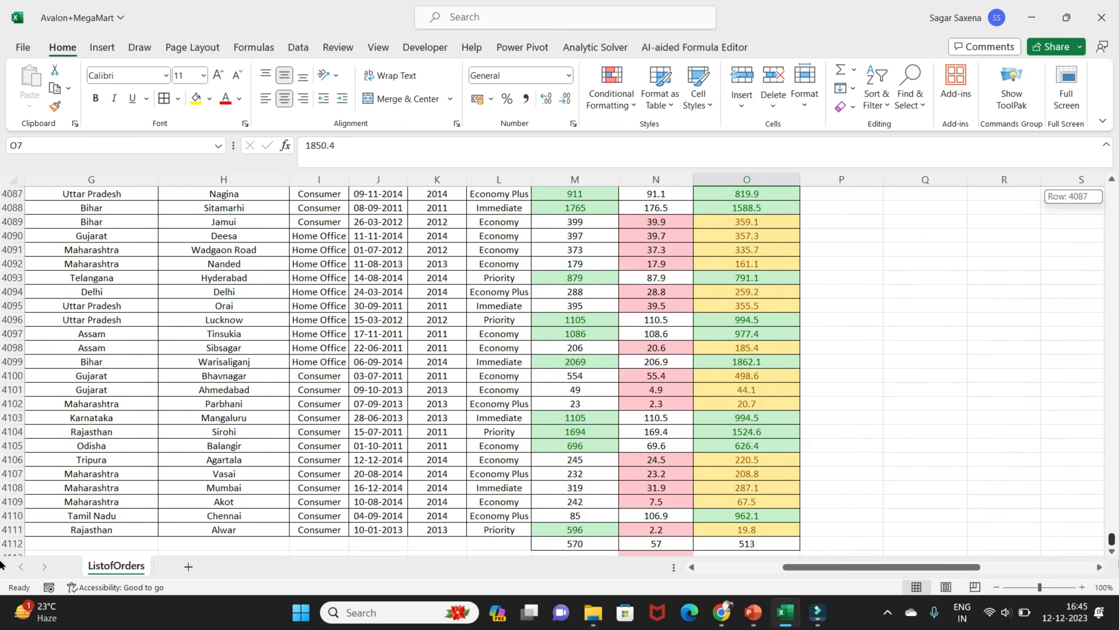
pyautogui.scroll(-4, 779, 425)
pyautogui.scroll(1, 779, 425)
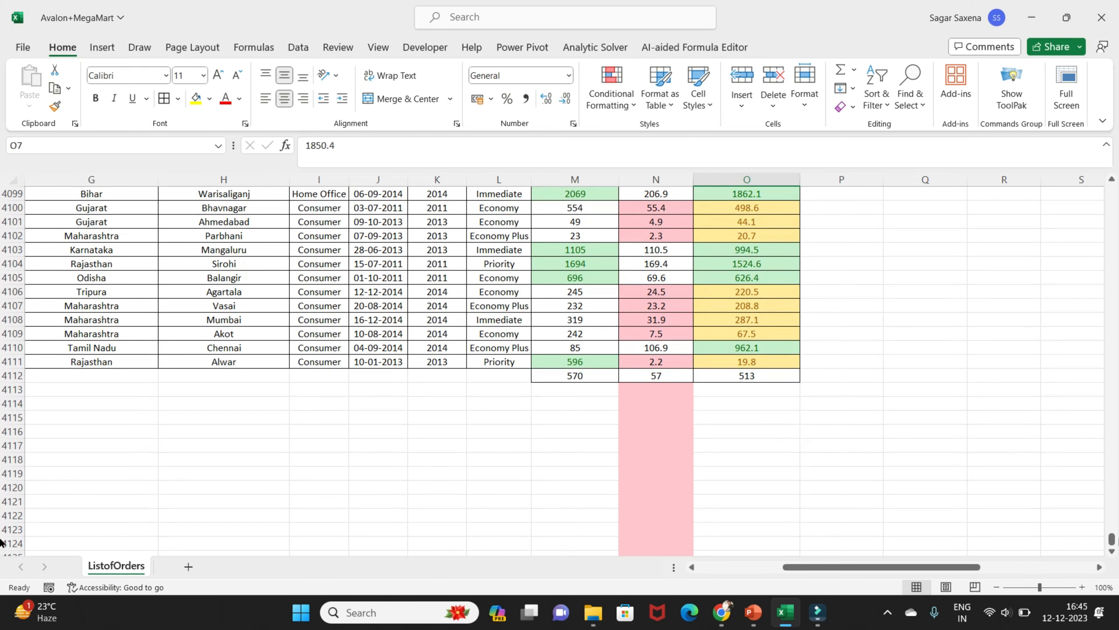
pyautogui.moveTo(1112, 538); pyautogui.dragTo(1112, 194)
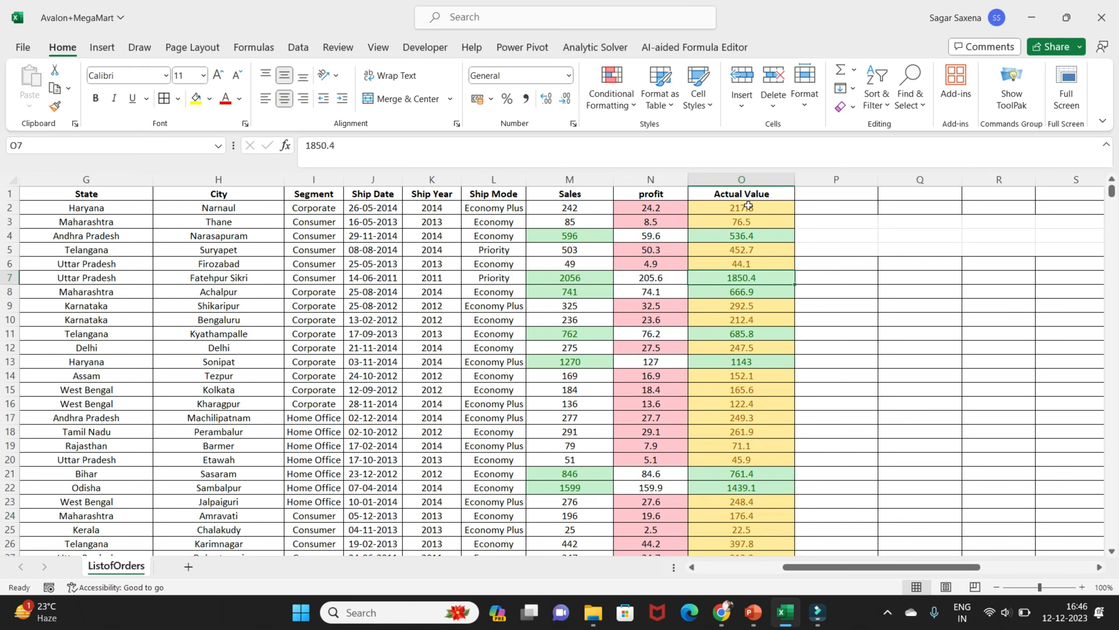
# Undo the conditional formatting applied to the Sales, profit and Actual Value columns
pyautogui.hotkey('ctrl', 'z')
pyautogui.hotkey('ctrl', 'z')
pyautogui.hotkey('ctrl', 'z')
pyautogui.hotkey('ctrl', 'z')
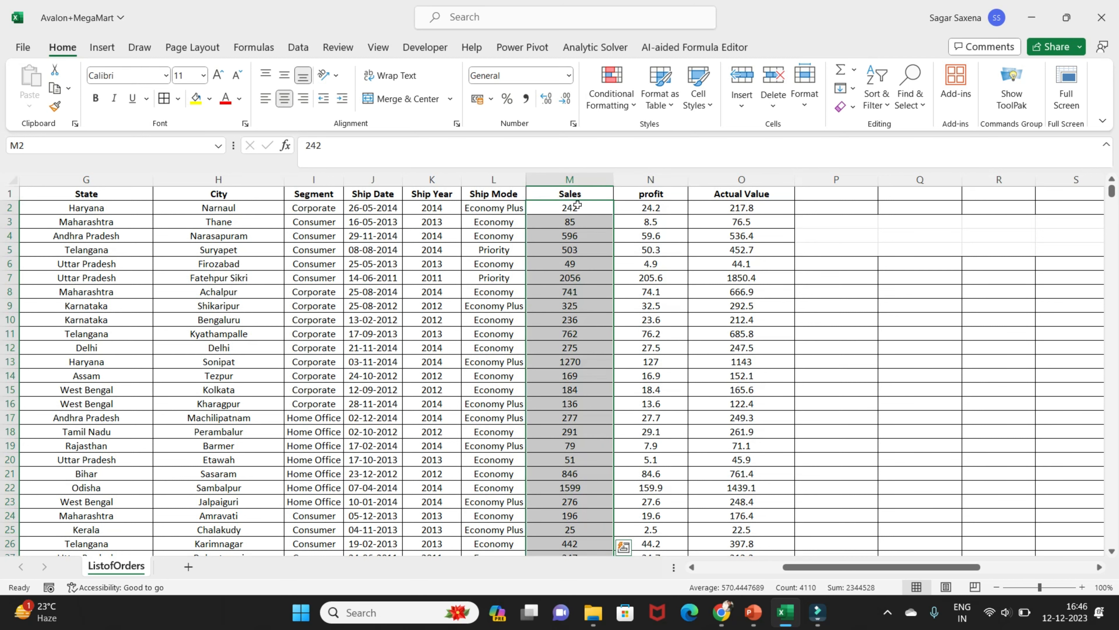
# Apply blue gradient-fill data bars to the whole Sales column
pyautogui.click(585, 180)
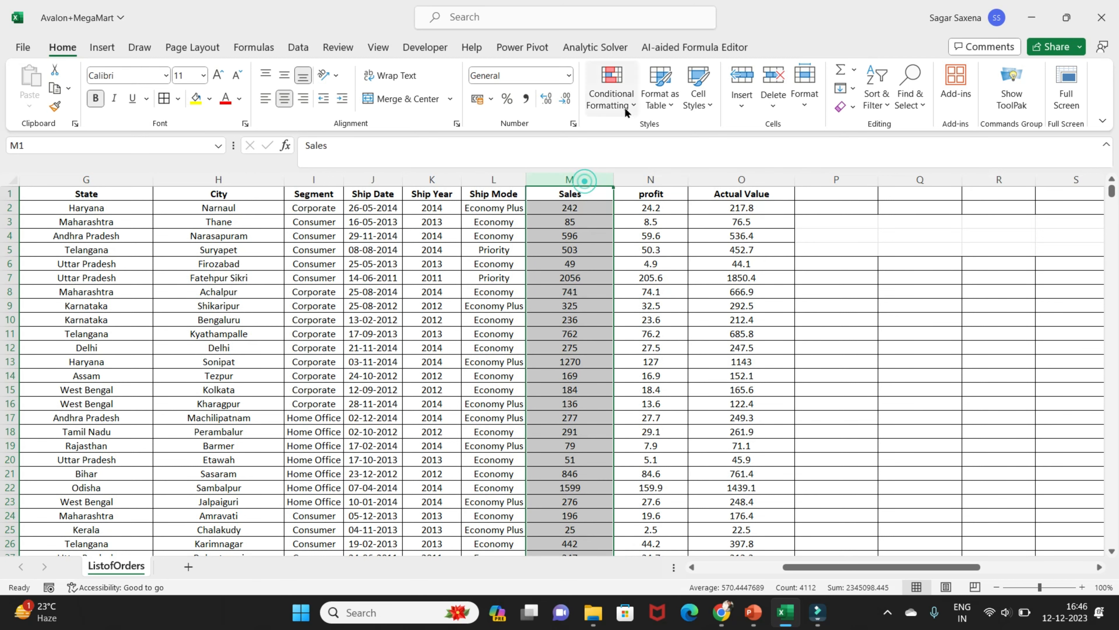
pyautogui.click(625, 107)
pyautogui.moveTo(660, 196)
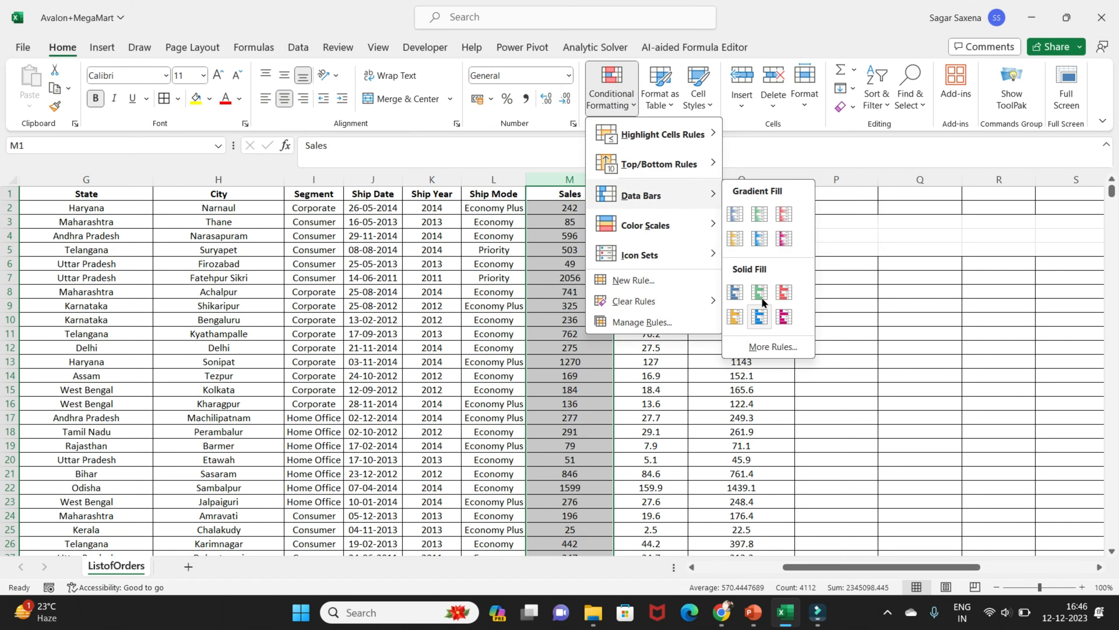
pyautogui.moveTo(718, 215)
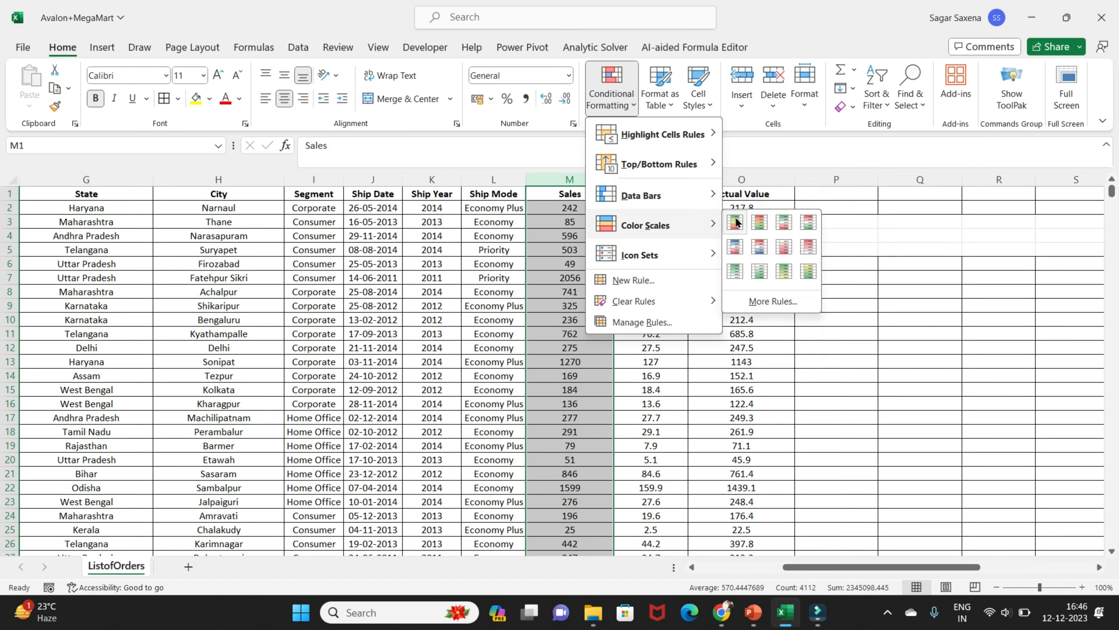
pyautogui.click(734, 216)
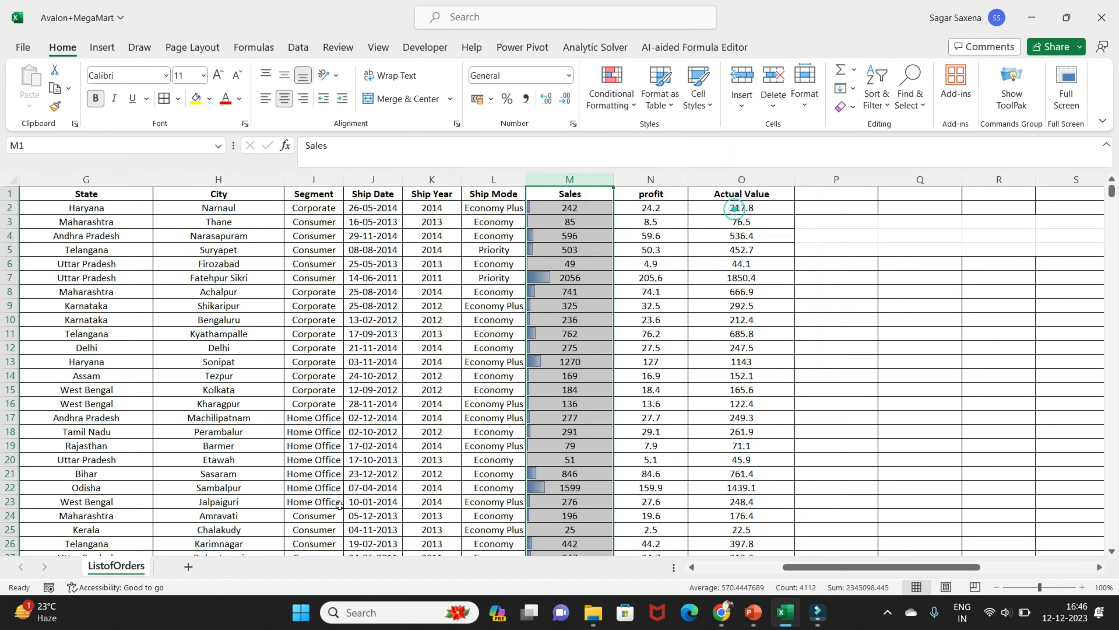
# Compare the lengths of the data bars with the values in the Sales column
pyautogui.click(541, 280)
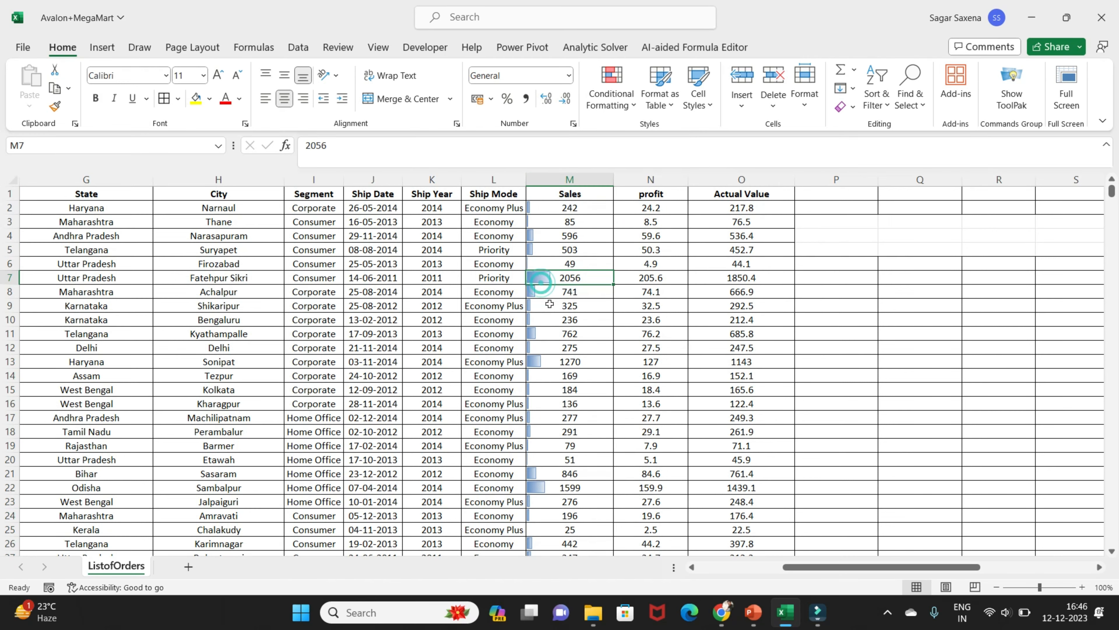
pyautogui.scroll(-6, 547, 309)
pyautogui.scroll(6, 548, 317)
pyautogui.scroll(-10, 542, 291)
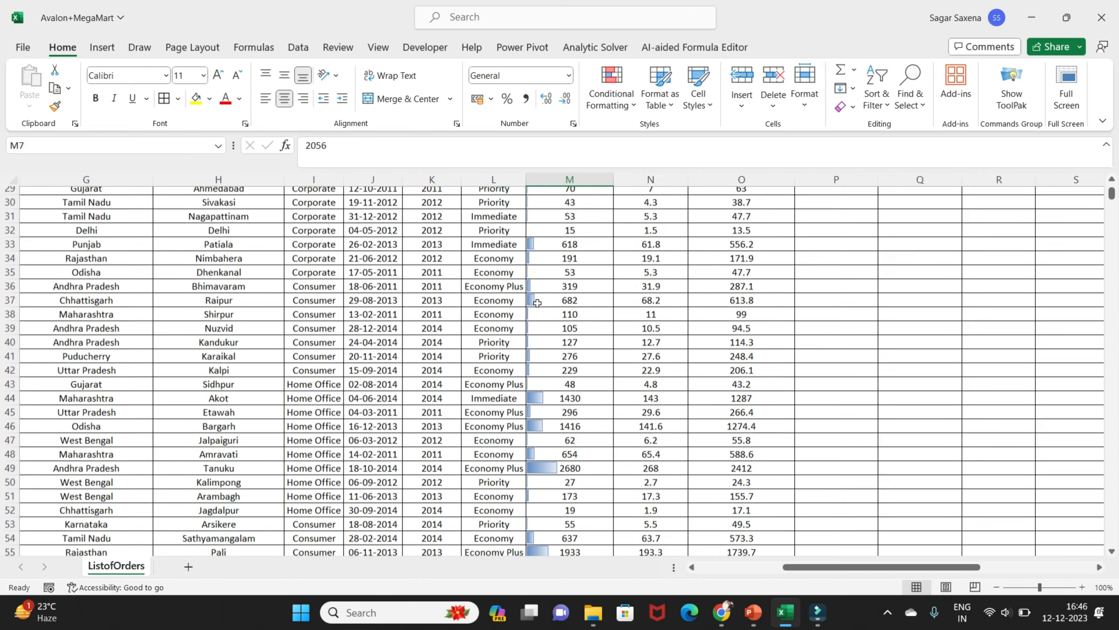
pyautogui.scroll(-9, 538, 303)
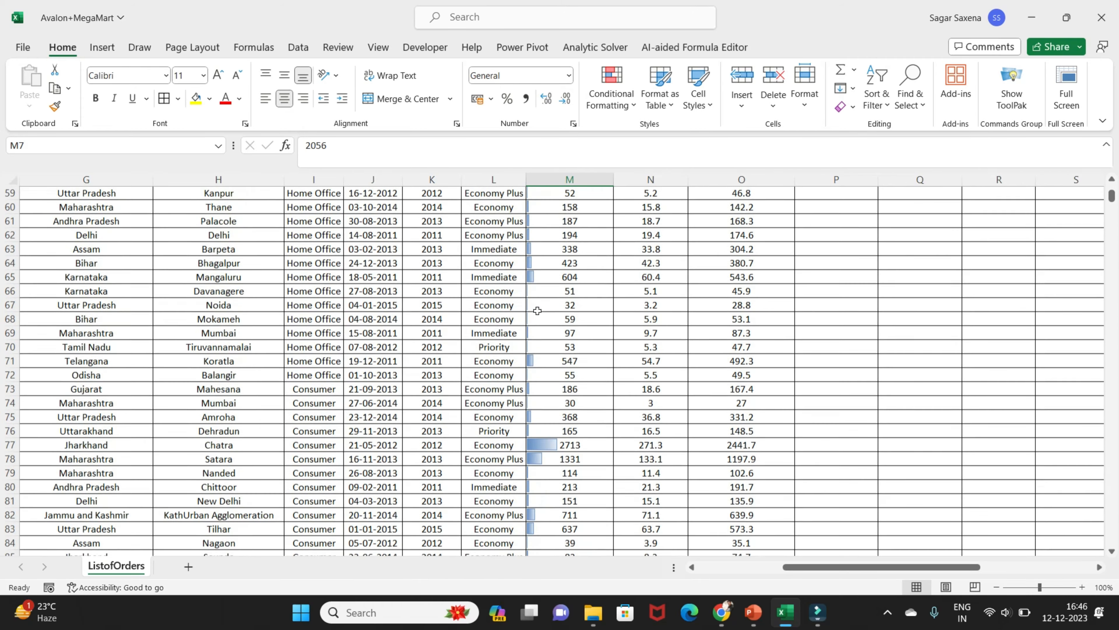
pyautogui.scroll(3, 537, 309)
pyautogui.scroll(16, 537, 311)
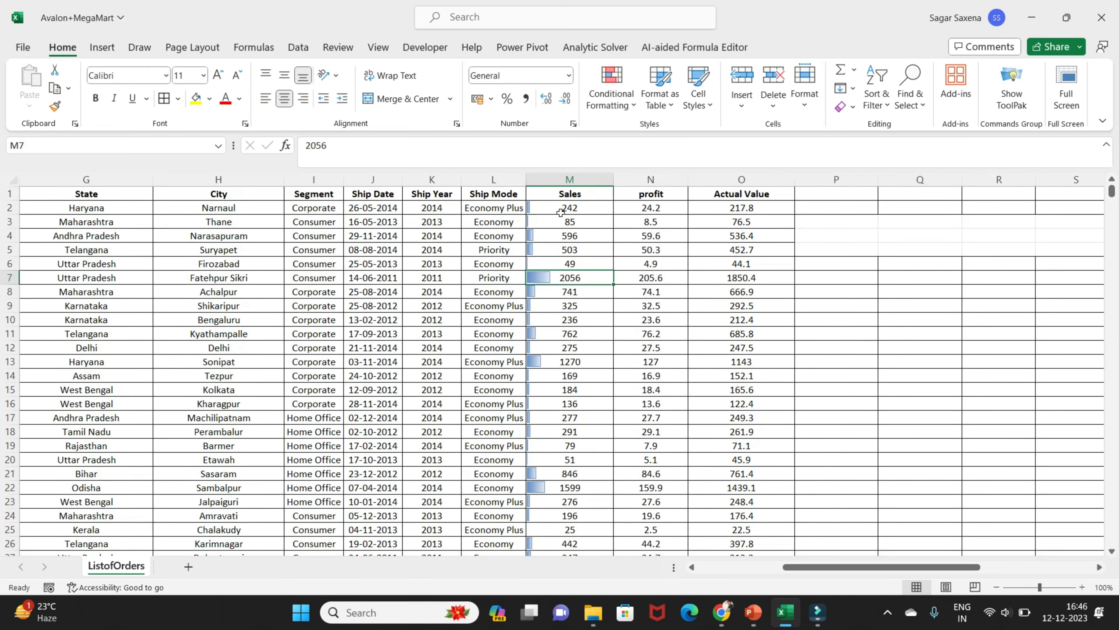
# Change the data bars on the whole Sales column to the pink-purple gradient fill
pyautogui.click(588, 179)
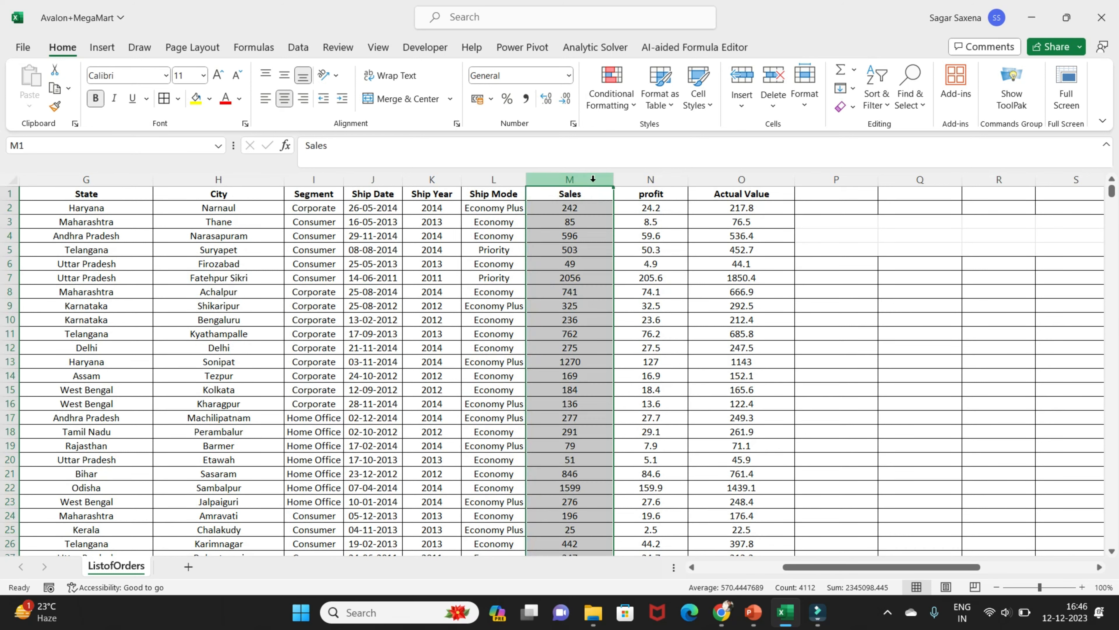
pyautogui.click(623, 92)
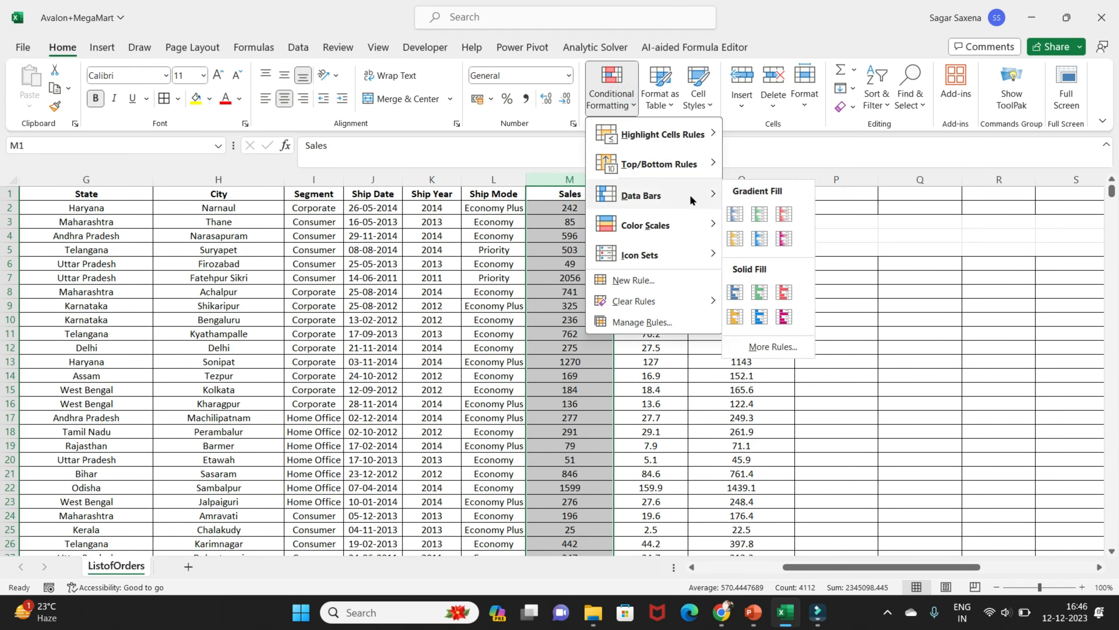
pyautogui.click(779, 242)
# Try blue solid-fill data bars on the whole profit column, and undo them
pyautogui.click(644, 180)
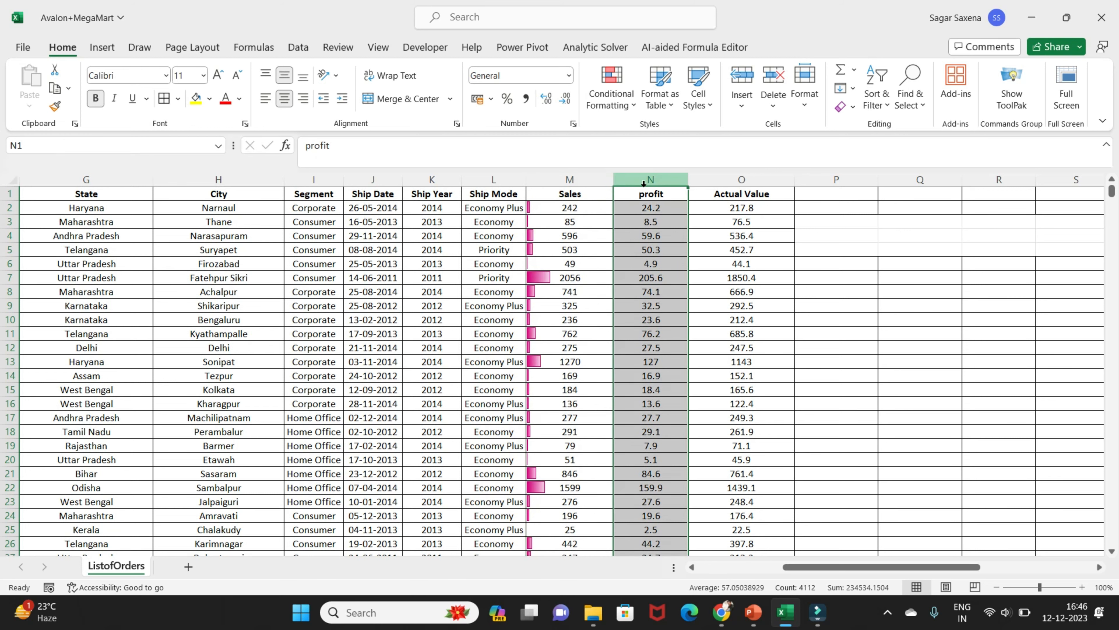
pyautogui.click(635, 99)
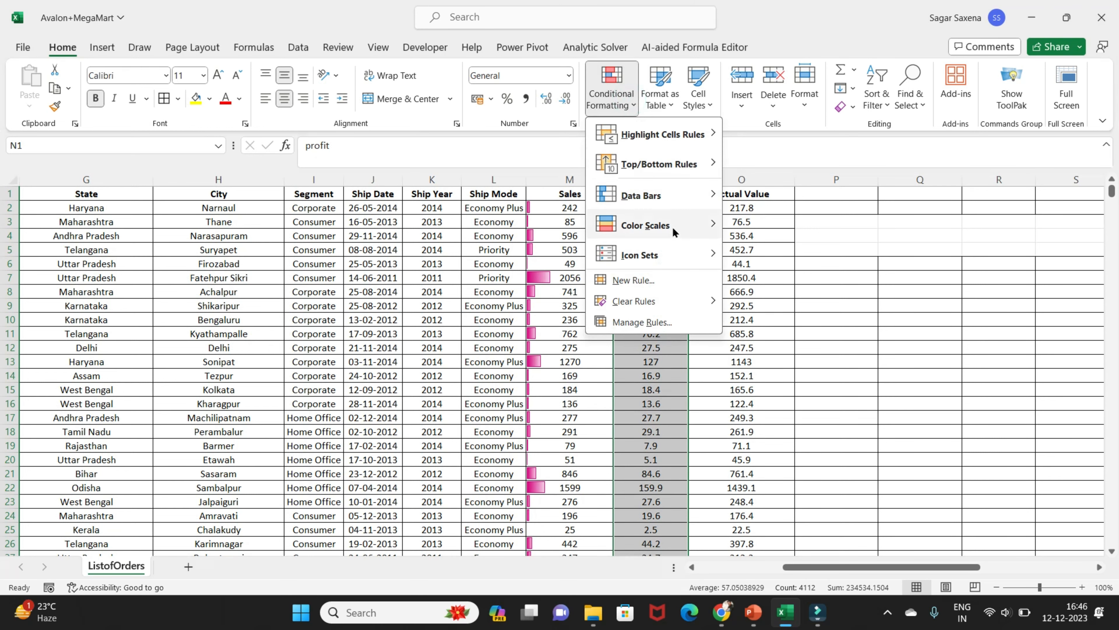
pyautogui.moveTo(681, 226)
pyautogui.moveTo(682, 195)
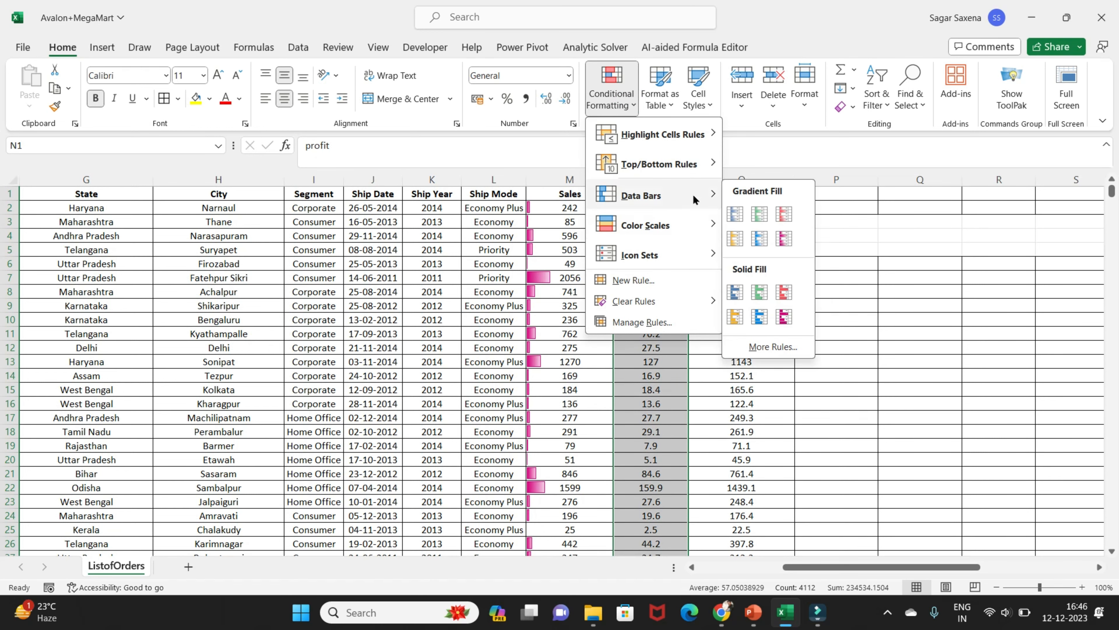
pyautogui.click(736, 287)
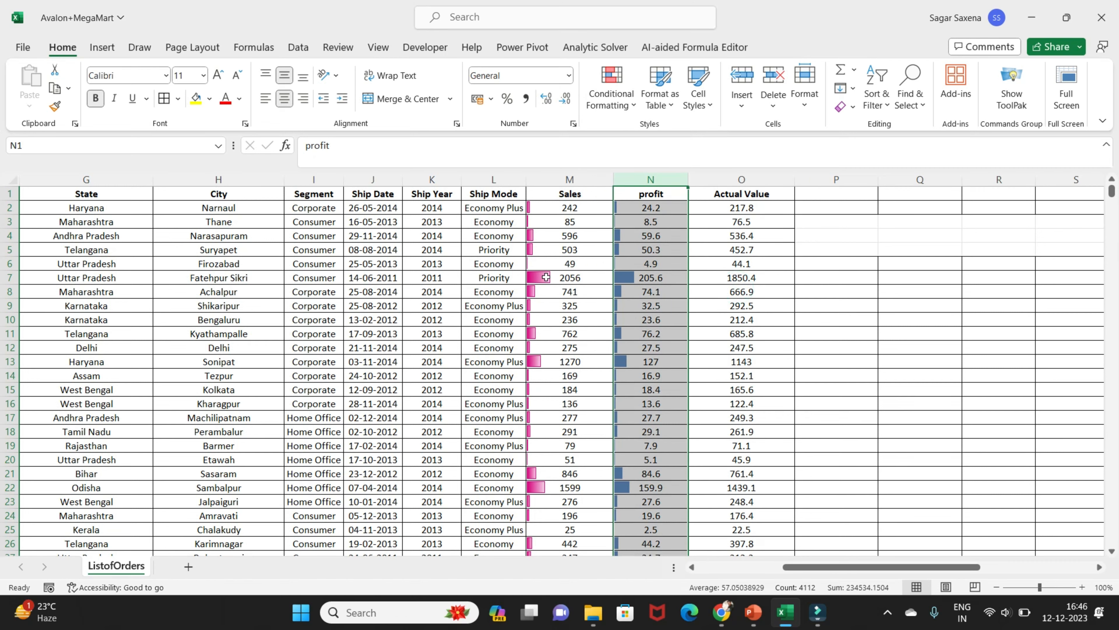
pyautogui.hotkey('ctrl', 'z')
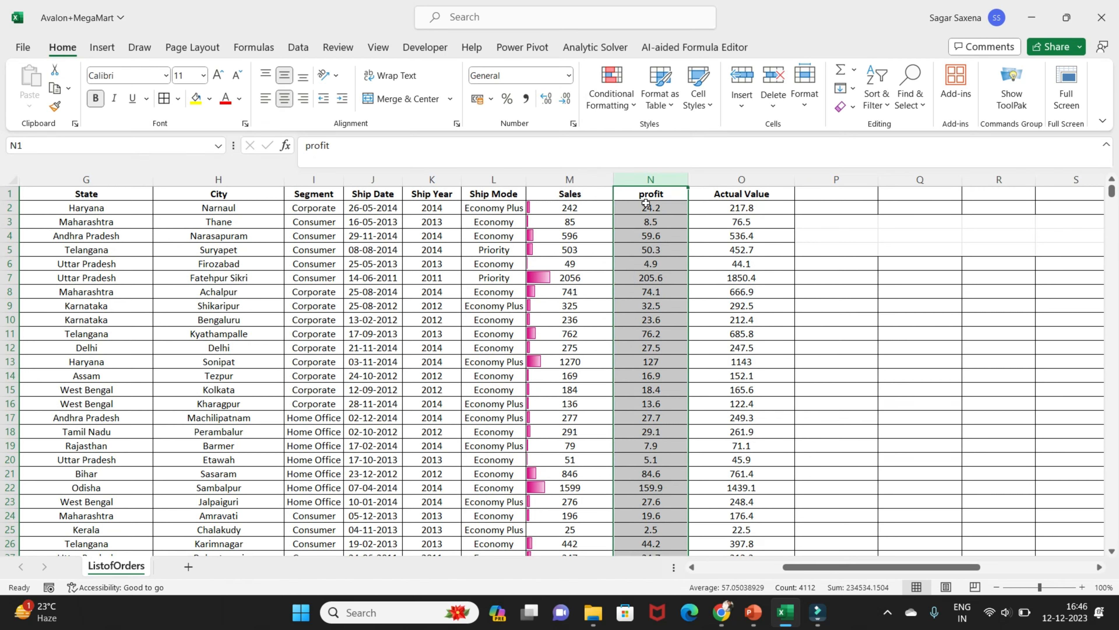
# Apply the Green - Yellow - Red color scale to the profit column and review the shading down the list
pyautogui.click(626, 95)
pyautogui.moveTo(670, 225)
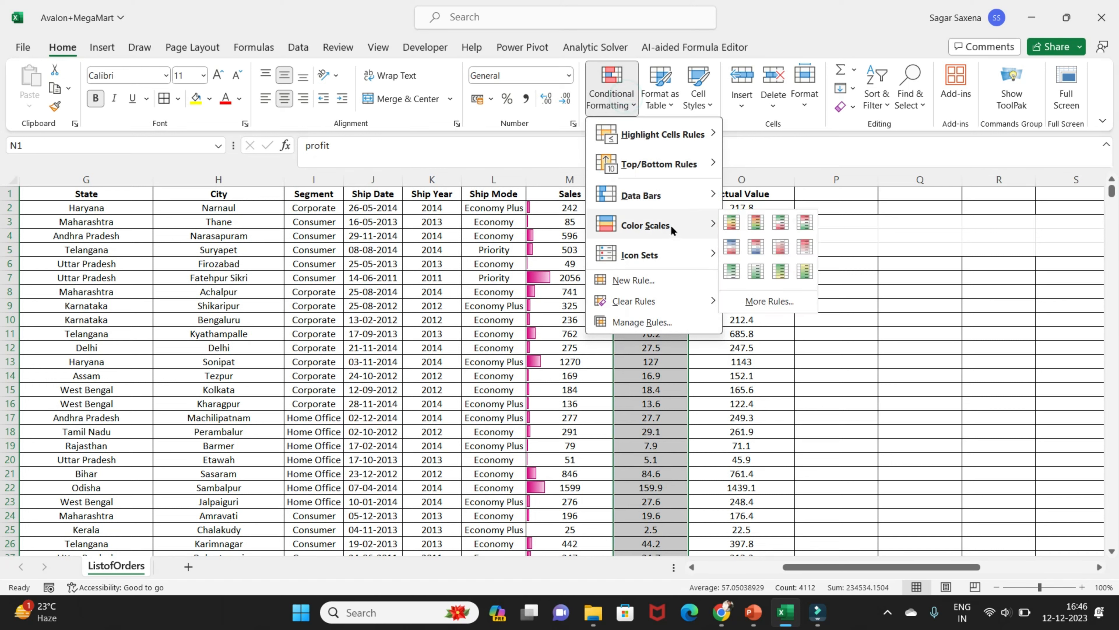
pyautogui.click(735, 224)
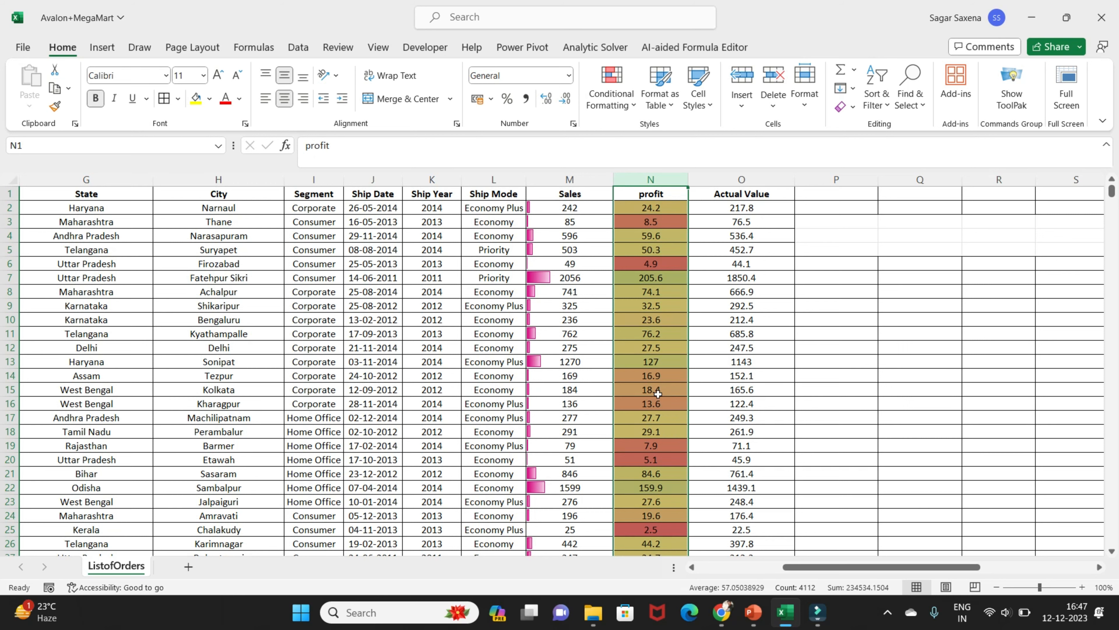
pyautogui.scroll(-20, 658, 382)
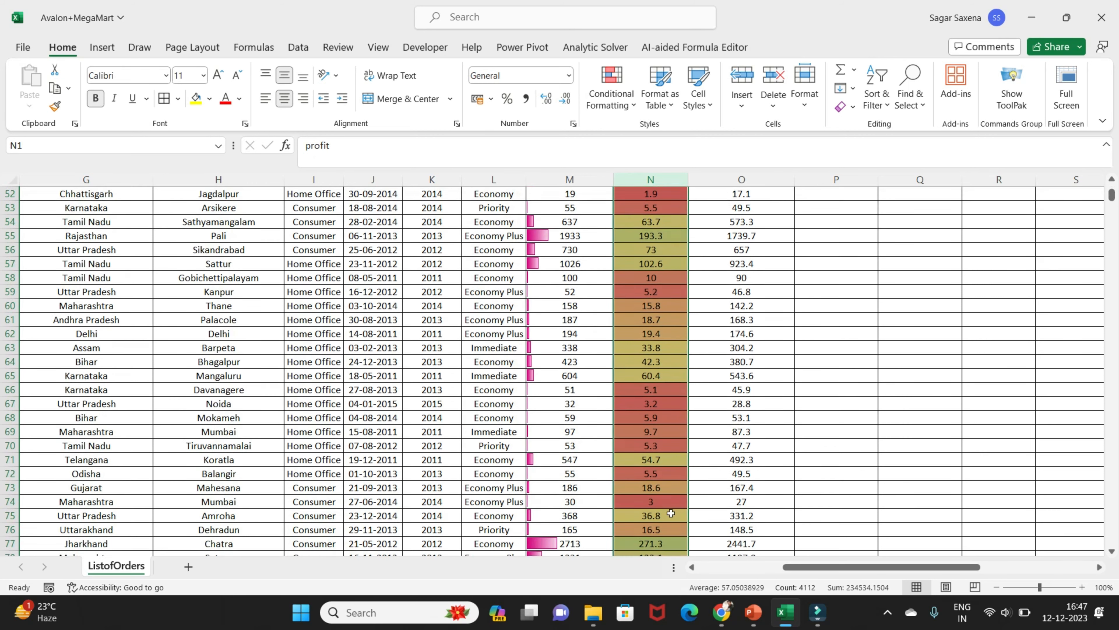
pyautogui.scroll(-20, 671, 512)
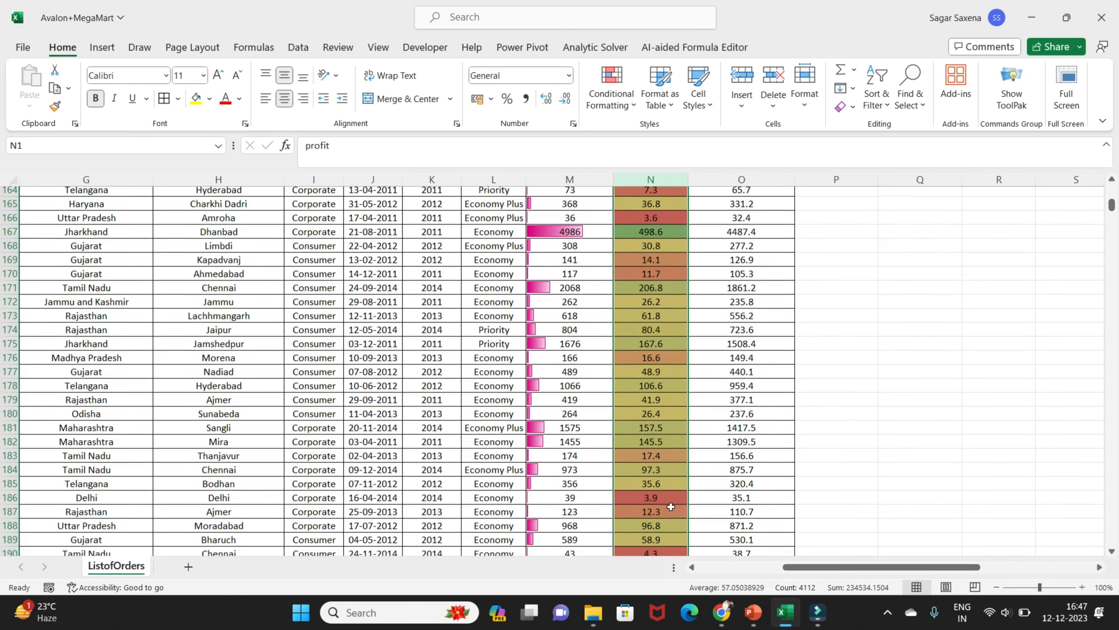
pyautogui.scroll(-7, 671, 506)
pyautogui.moveTo(1112, 209)
pyautogui.mouseDown()
pyautogui.moveTo(1117, 530)
pyautogui.moveTo(1111, 190)
pyautogui.mouseUp()
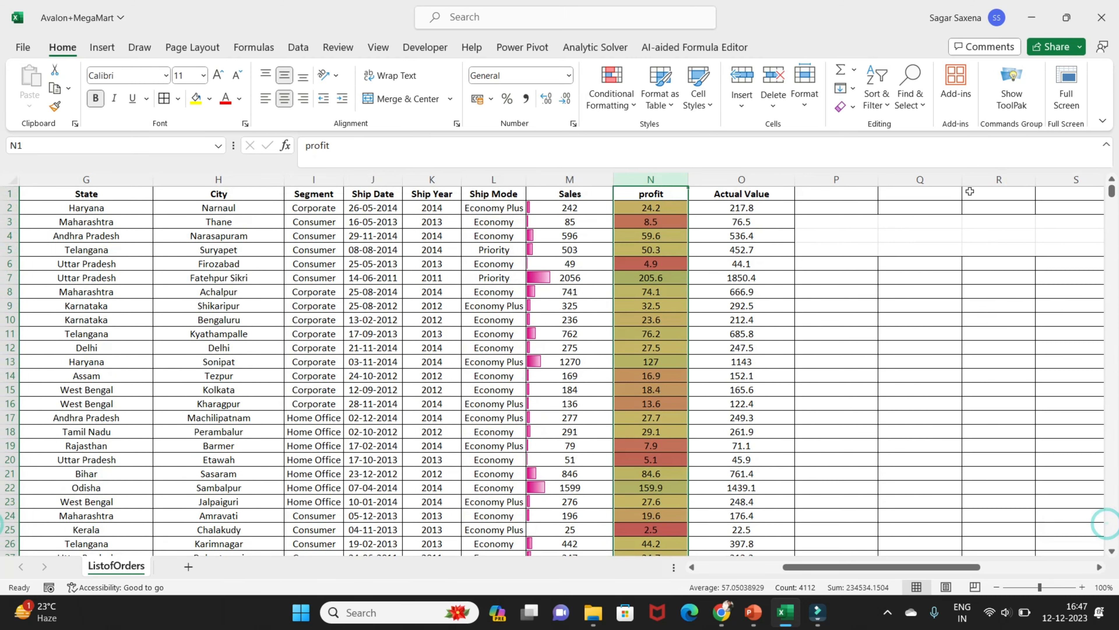
# Apply the Green - Yellow color scale to the whole Actual Value column
pyautogui.click(734, 180)
pyautogui.click(635, 105)
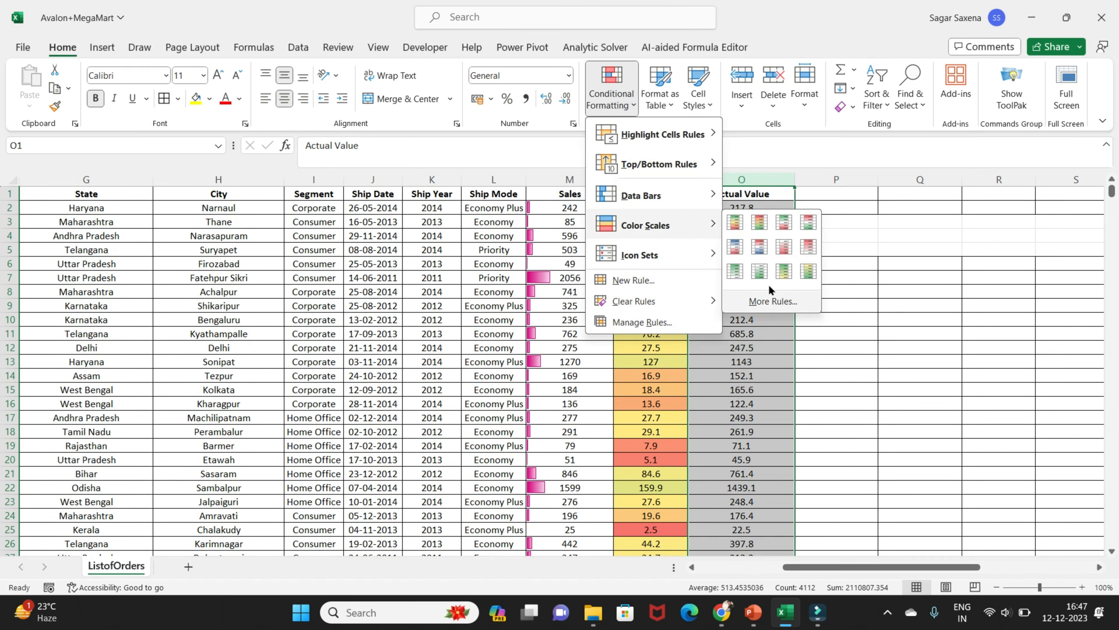
pyautogui.click(788, 274)
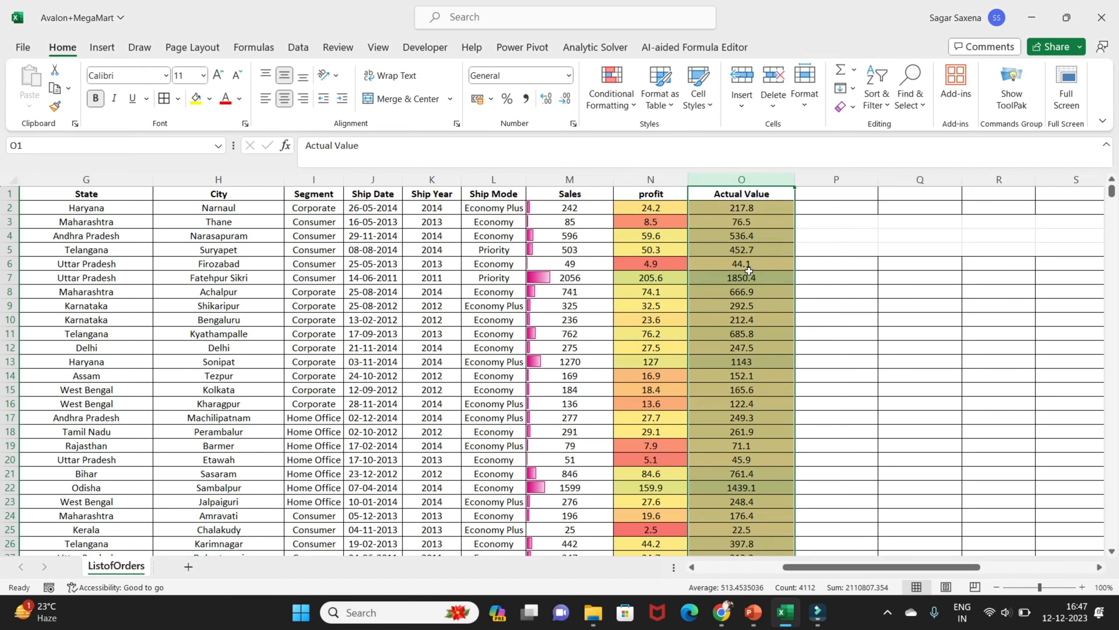
# Undo the color scales on the Actual Value and profit columns and the data bars on the Sales column
pyautogui.hotkey('ctrl', 'z')
pyautogui.hotkey('ctrl', 'z')
pyautogui.hotkey('ctrl', 'z')
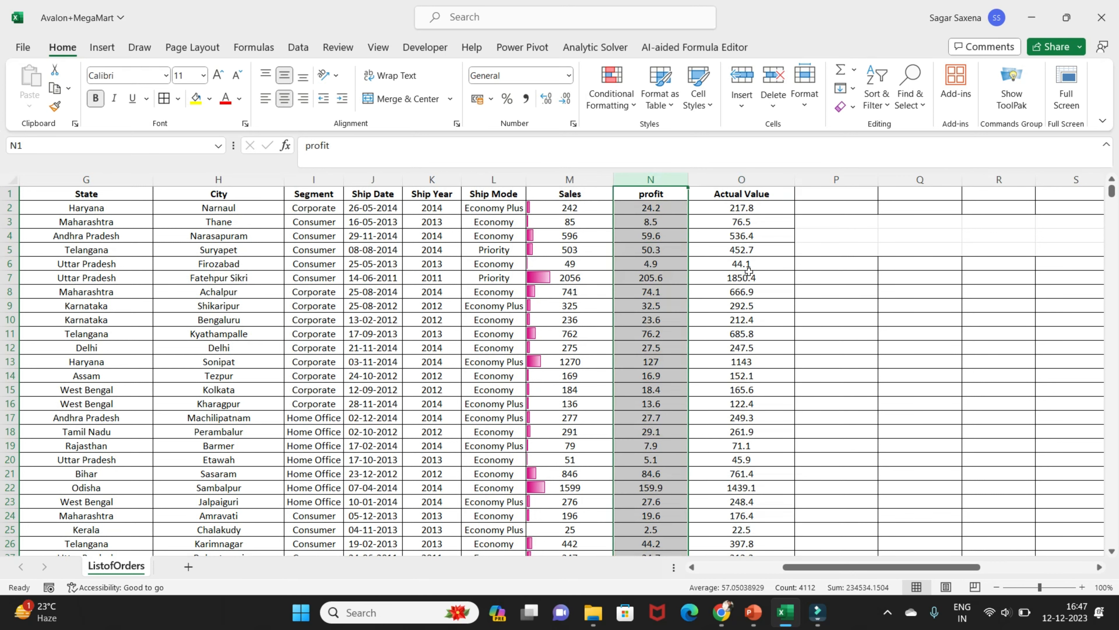
# Apply the colored three-arrow directional icon set to the Sales column
pyautogui.click(626, 109)
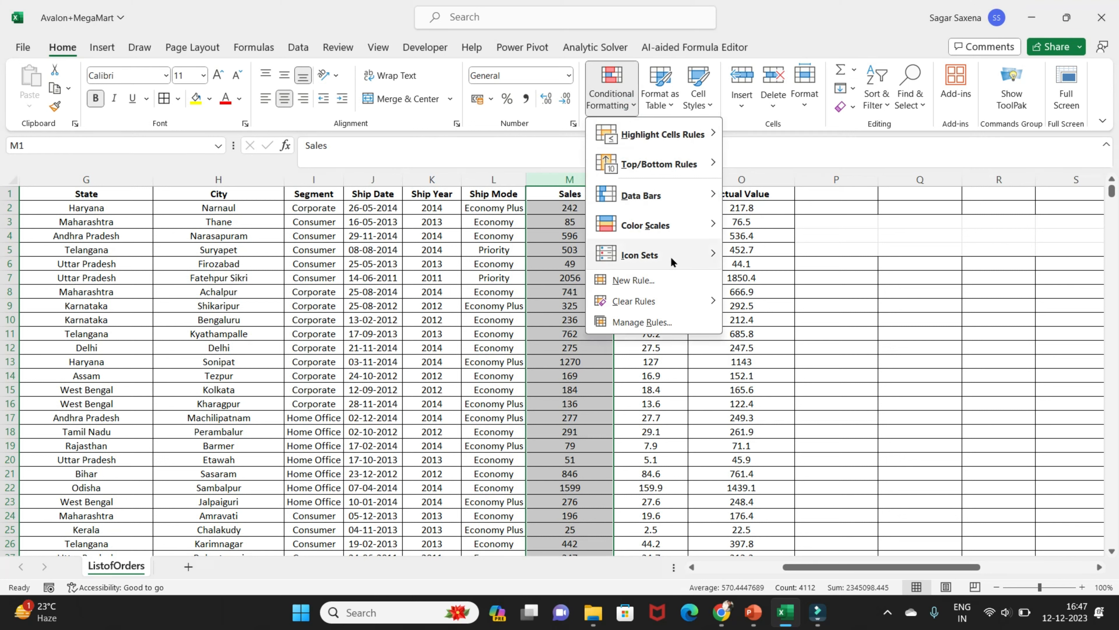
pyautogui.moveTo(687, 251)
pyautogui.click(754, 270)
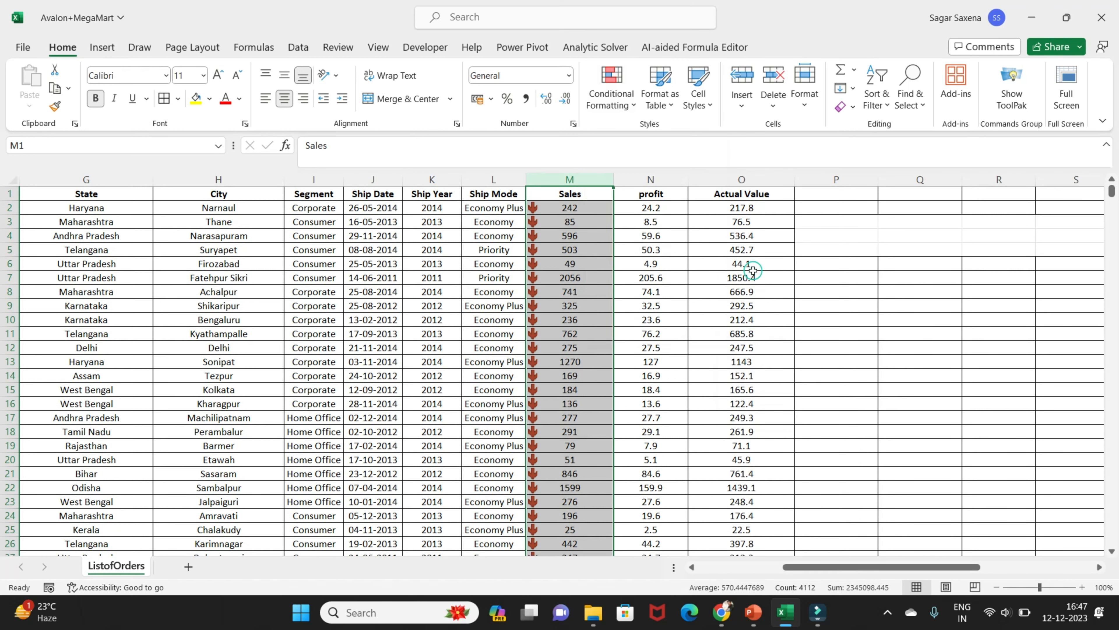
# Apply the icon set of green, yellow and red circles to the whole profit column
pyautogui.click(652, 180)
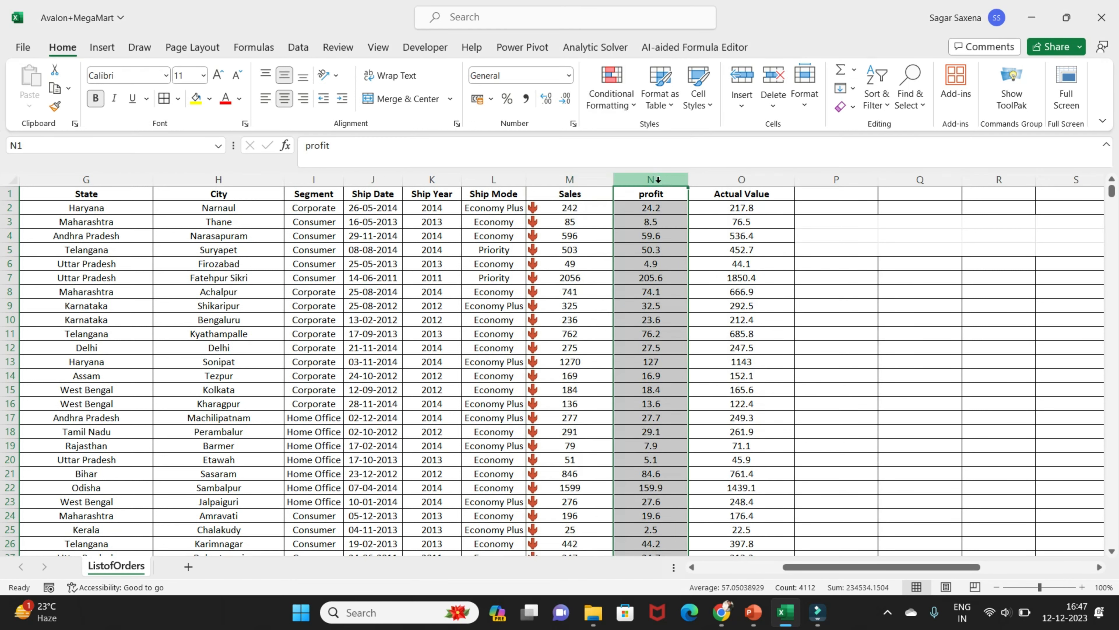
pyautogui.click(617, 107)
pyautogui.moveTo(657, 255)
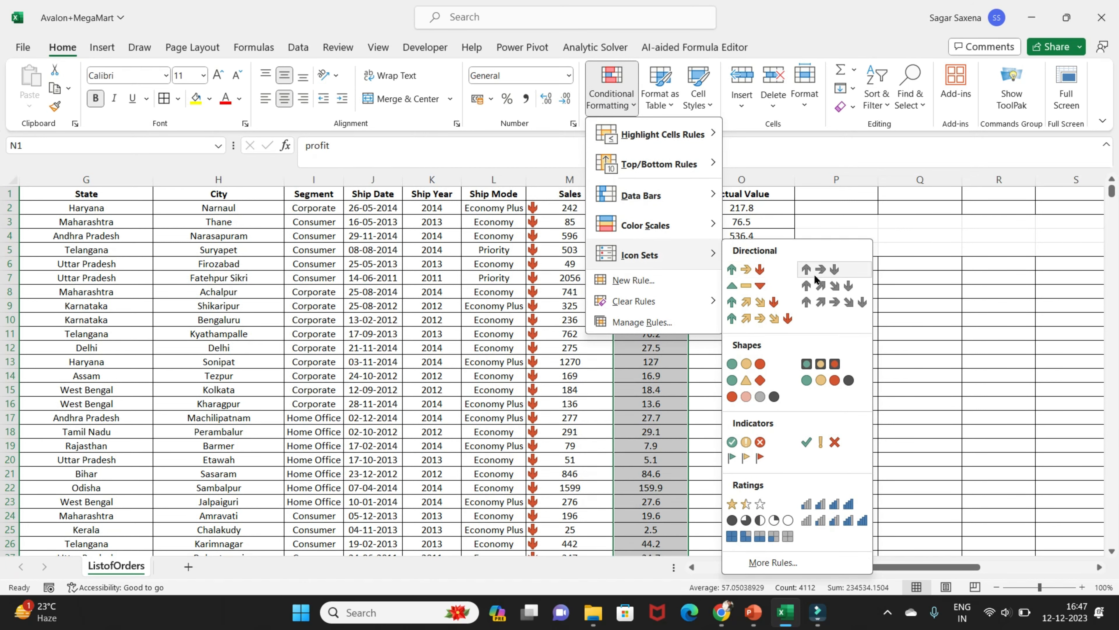
pyautogui.click(764, 366)
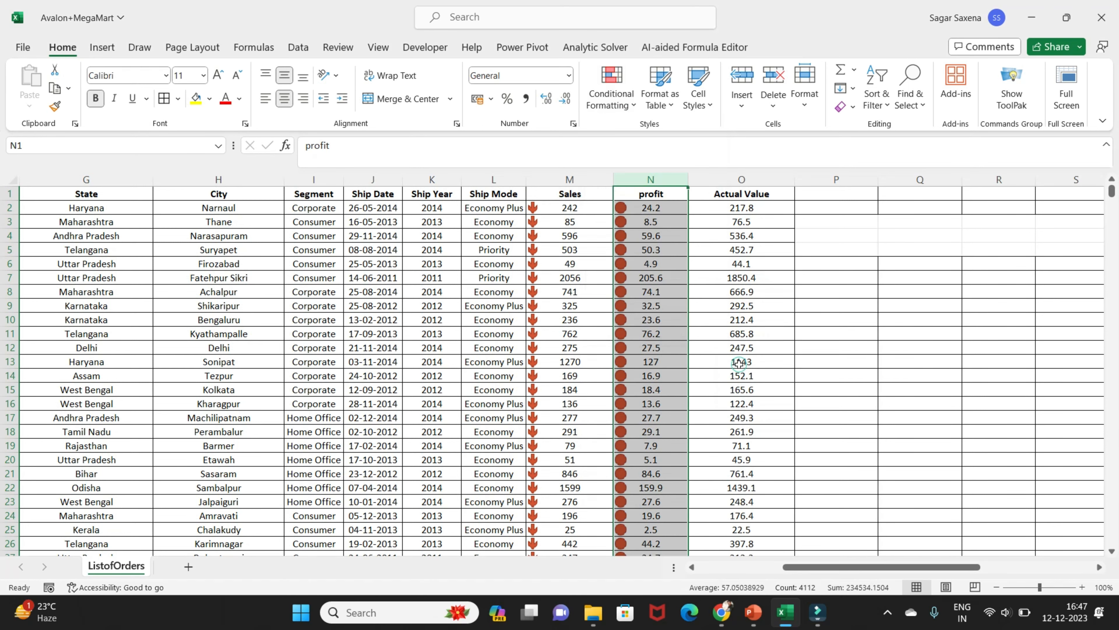
# Apply the circled check, exclamation and cross indicator icons to the Actual Value column and review the icons down the list
pyautogui.click(741, 179)
pyautogui.click(608, 107)
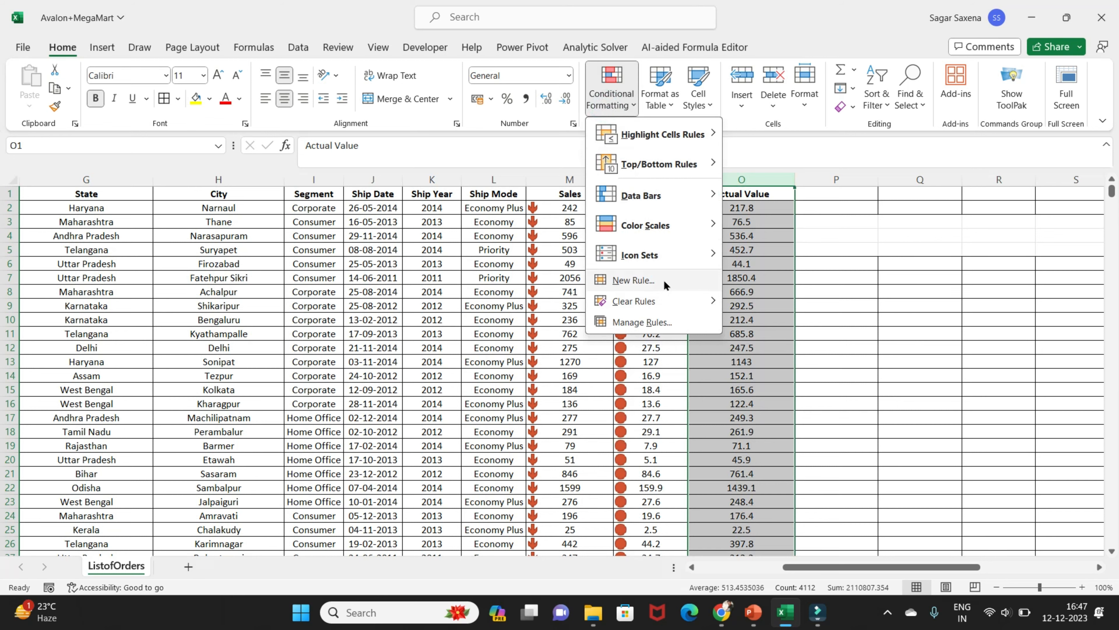
pyautogui.moveTo(680, 256)
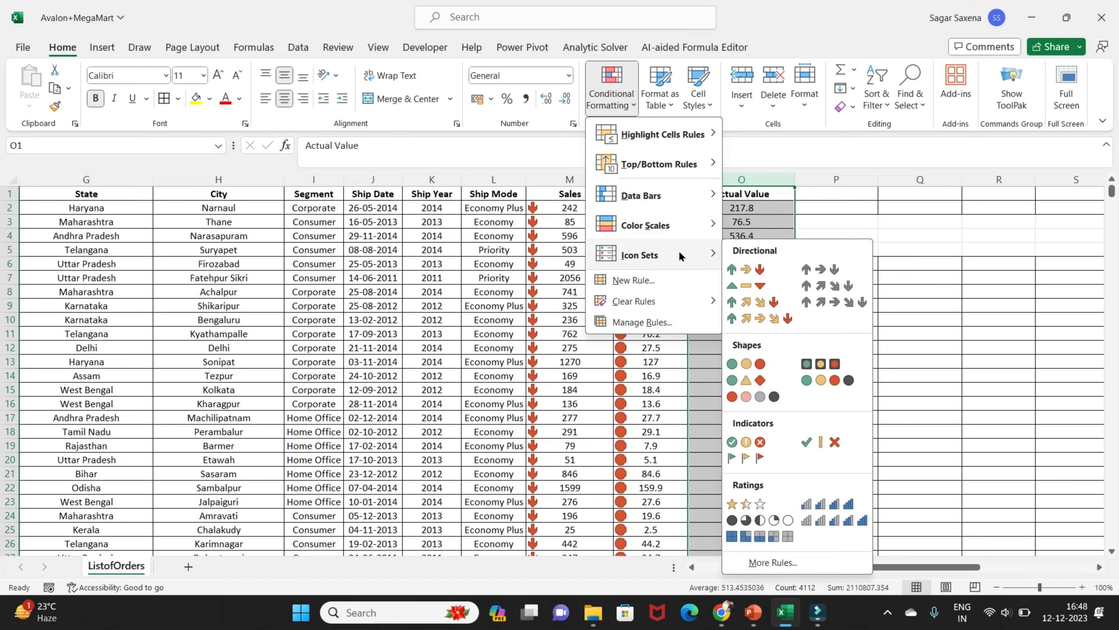
pyautogui.click(755, 442)
pyautogui.scroll(-20, 720, 378)
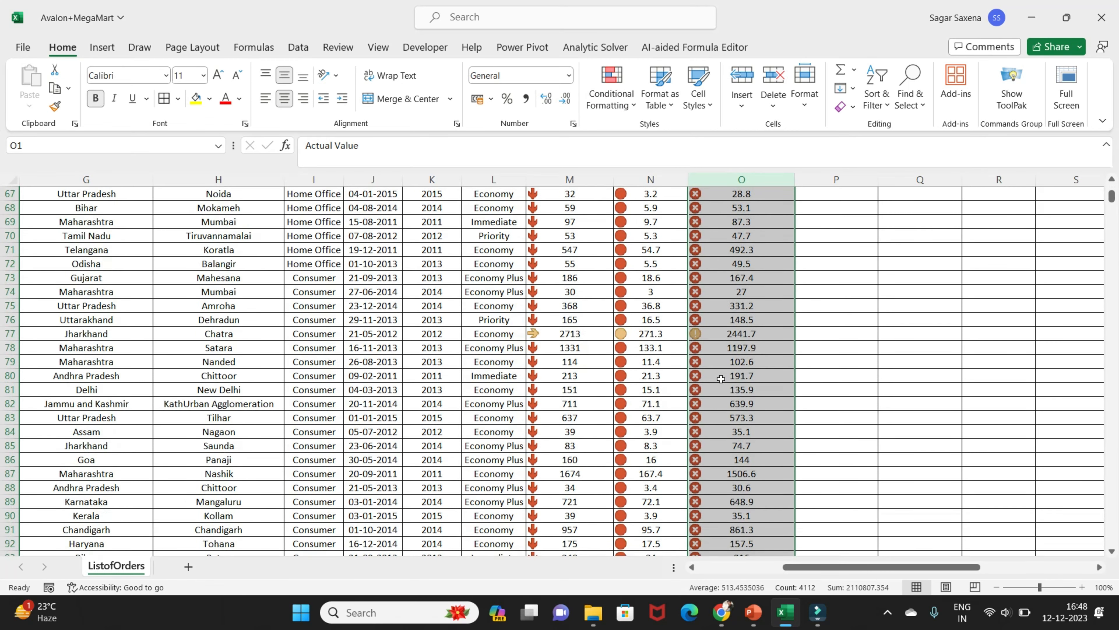
pyautogui.scroll(6, 720, 378)
pyautogui.moveTo(1112, 197)
pyautogui.mouseDown()
pyautogui.moveTo(1112, 532)
pyautogui.moveTo(1113, 190)
pyautogui.mouseUp()
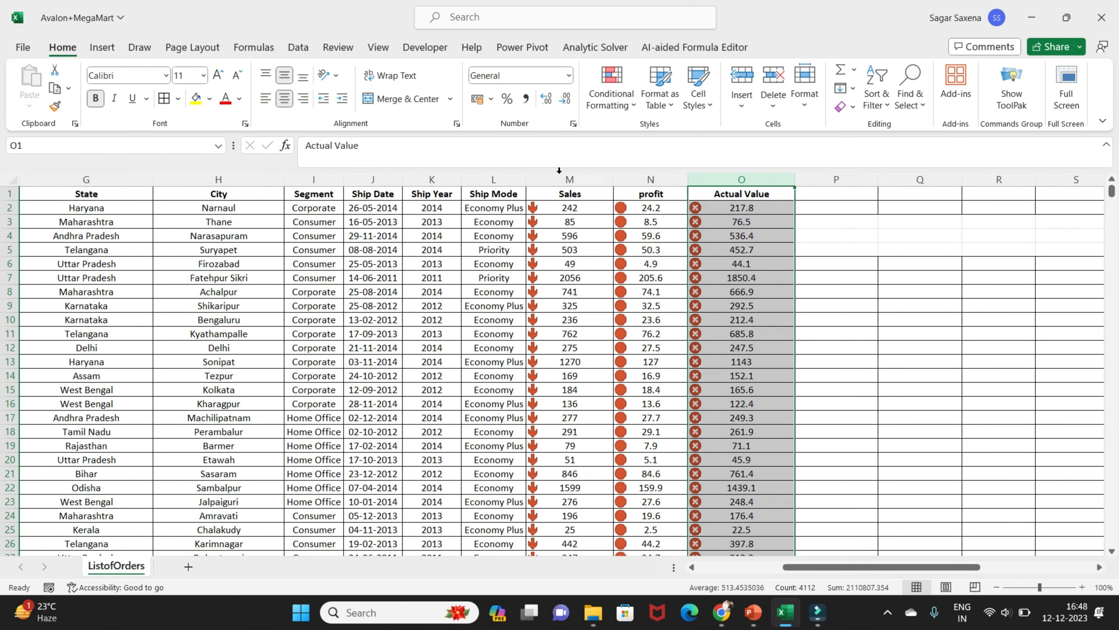
# Undo the icon sets on the Actual Value, profit and Sales columns
pyautogui.hotkey('ctrl', 'z')
pyautogui.hotkey('ctrl', 'z')
pyautogui.hotkey('ctrl', 'z')
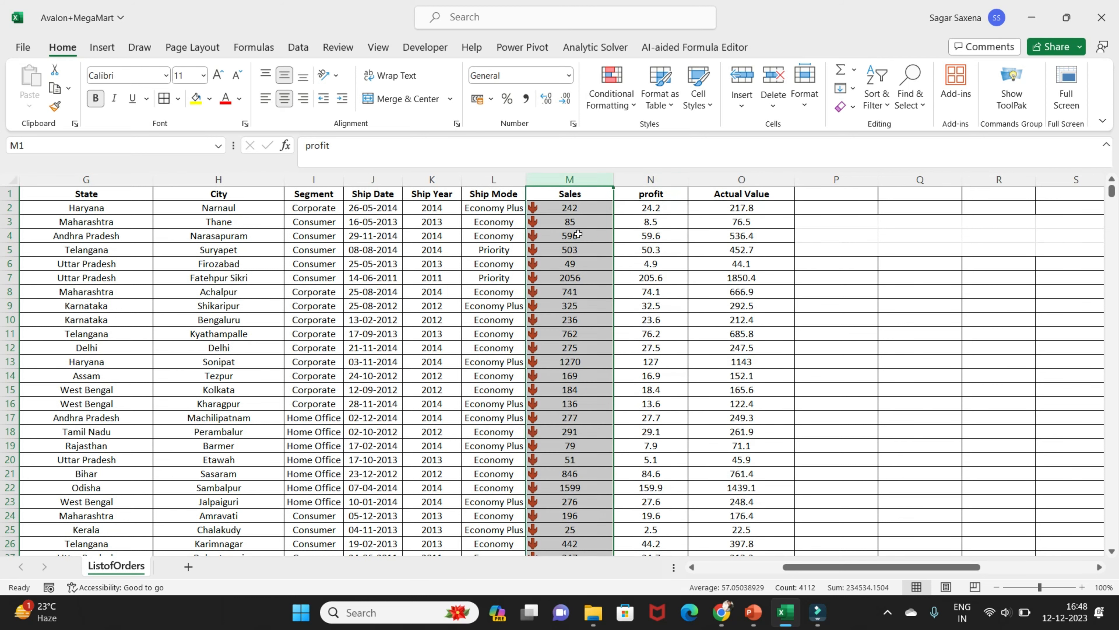
# Start a new formula-based formatting rule for the Sales column, with its formula referencing cell M2
pyautogui.click(614, 110)
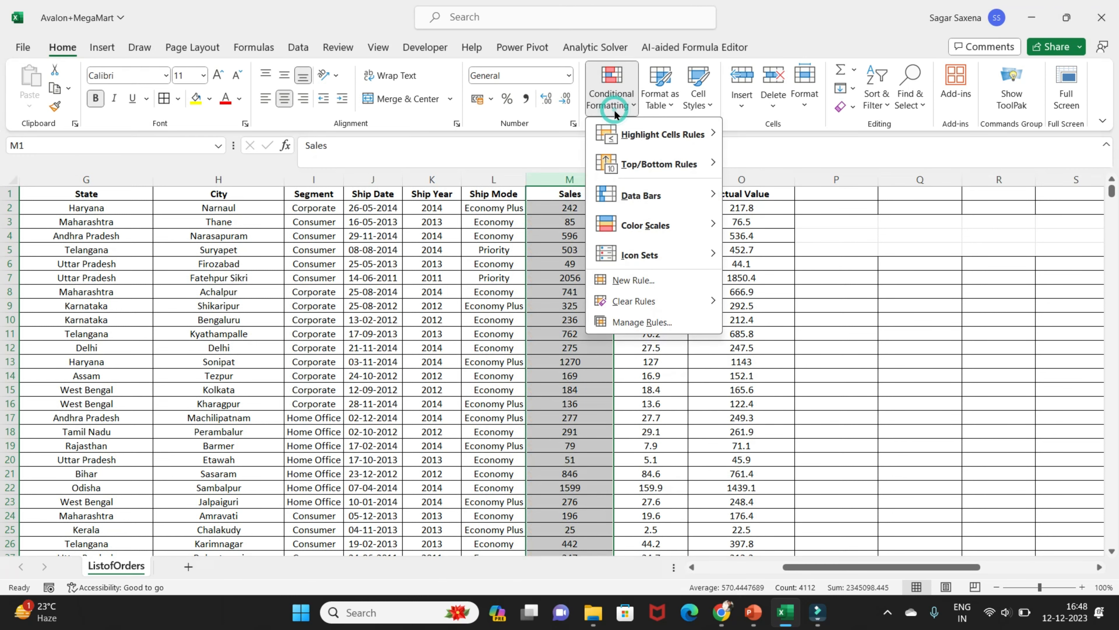
pyautogui.click(665, 278)
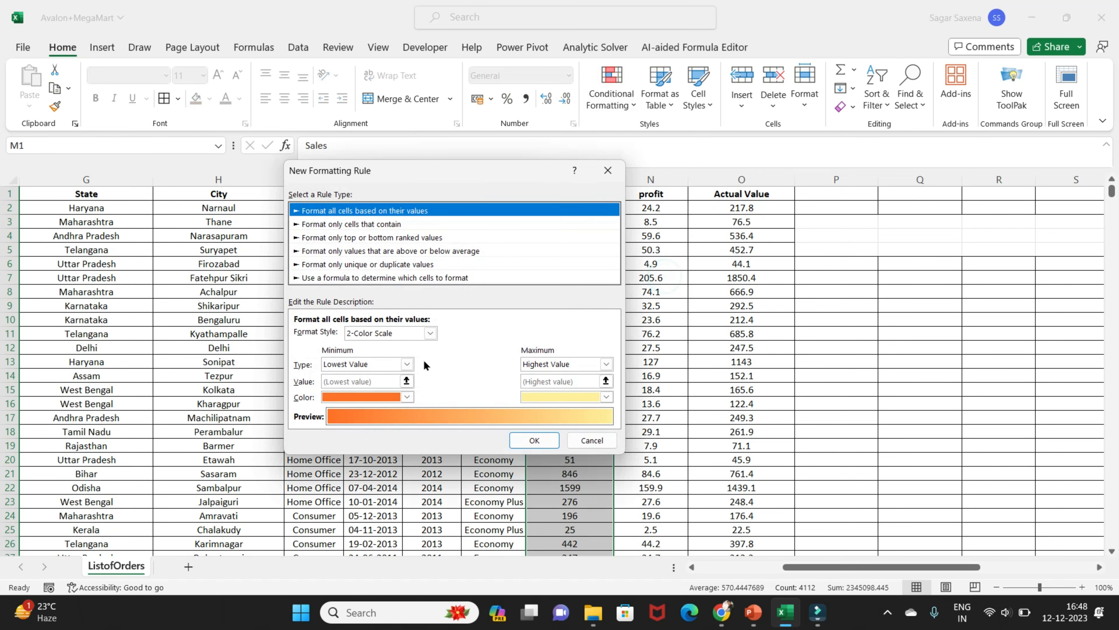
pyautogui.click(417, 278)
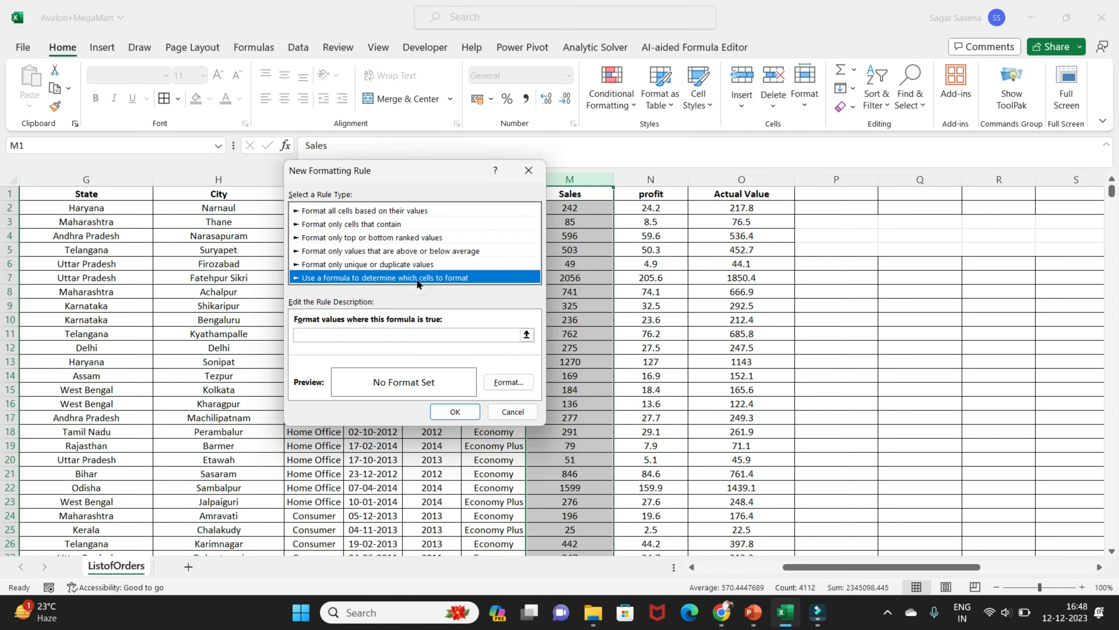
pyautogui.click(346, 335)
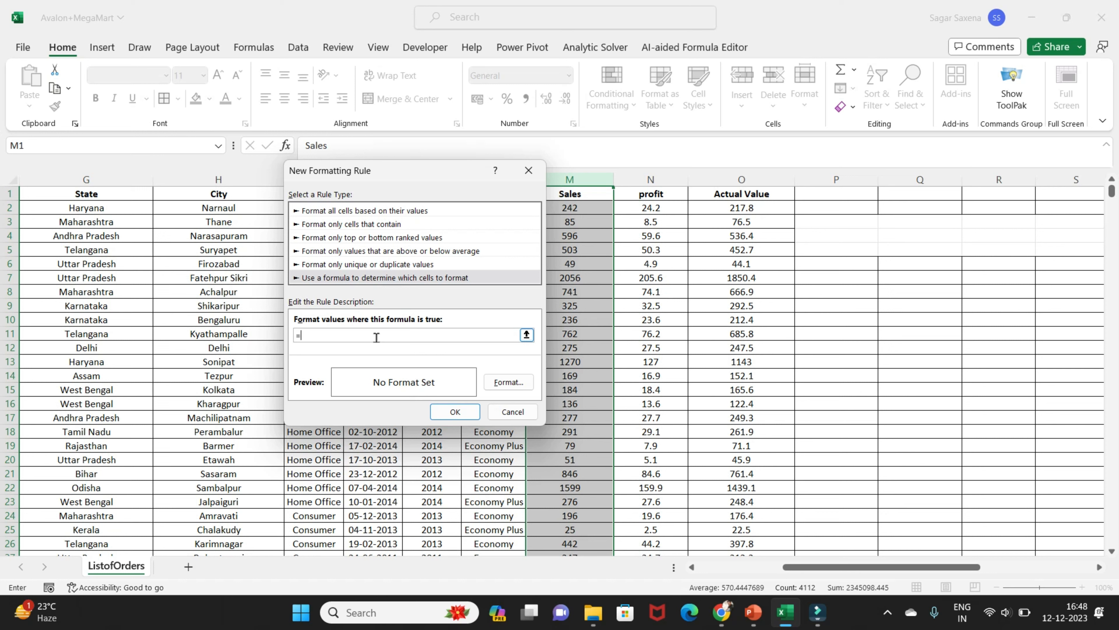
pyautogui.moveTo(421, 172); pyautogui.dragTo(327, 173)
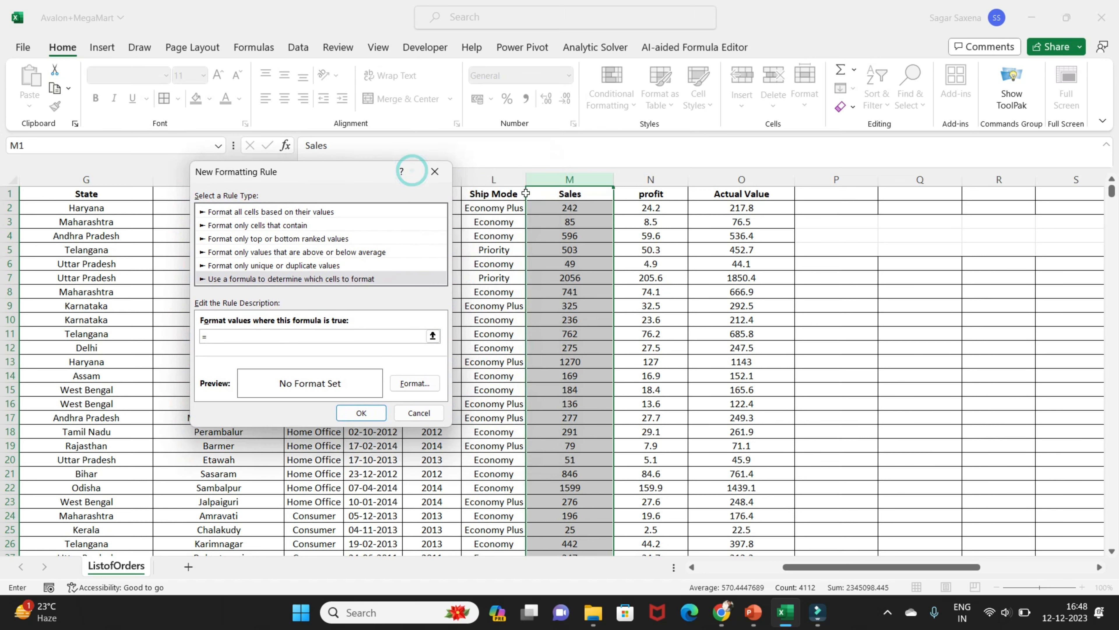
pyautogui.click(566, 209)
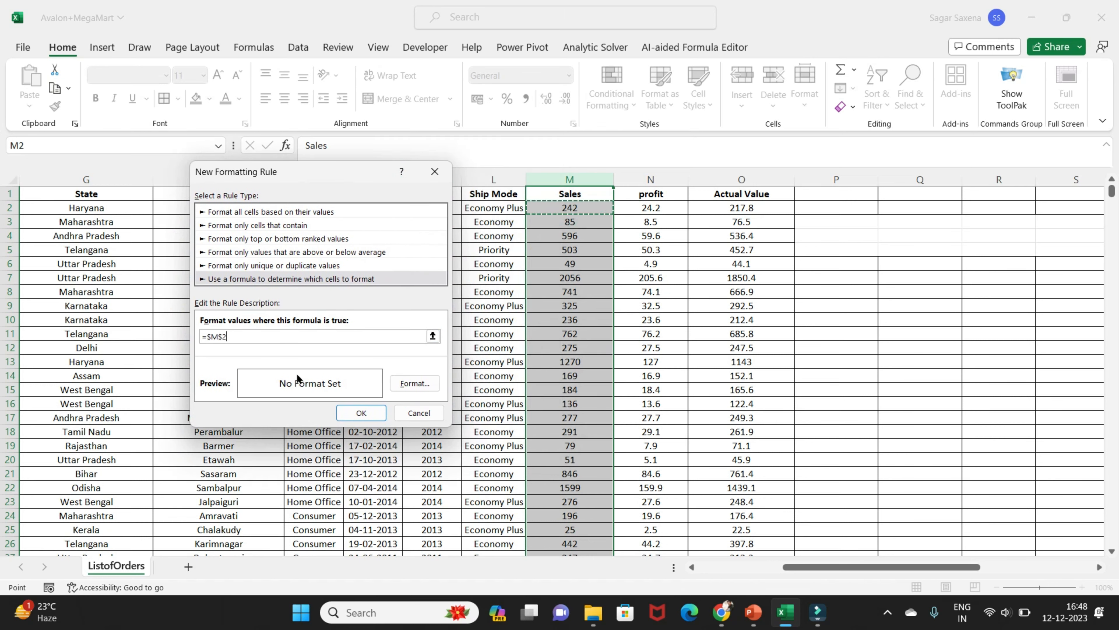
# Complete the rule's formula as =M2>=571, making the M2 reference relative
pyautogui.write('=')
pyautogui.doubleClick(207, 338)
pyautogui.click(222, 336)
pyautogui.press('BackSpace')
pyautogui.write('+')
pyautogui.press('Left')
pyautogui.press('Left')
pyautogui.press('BackSpace')
pyautogui.press('BackSpace')
pyautogui.press('BackSpace')
pyautogui.press('BackSpace')
pyautogui.press('BackSpace')
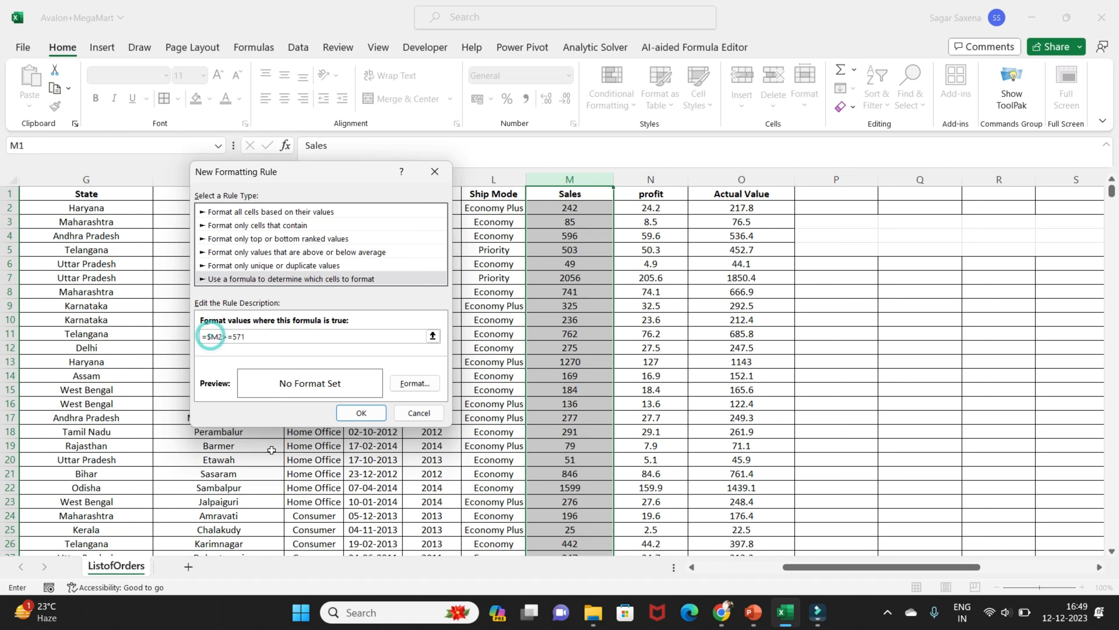
pyautogui.press('BackSpace')
# Set the rule's format to a solid green cell fill
pyautogui.click(428, 389)
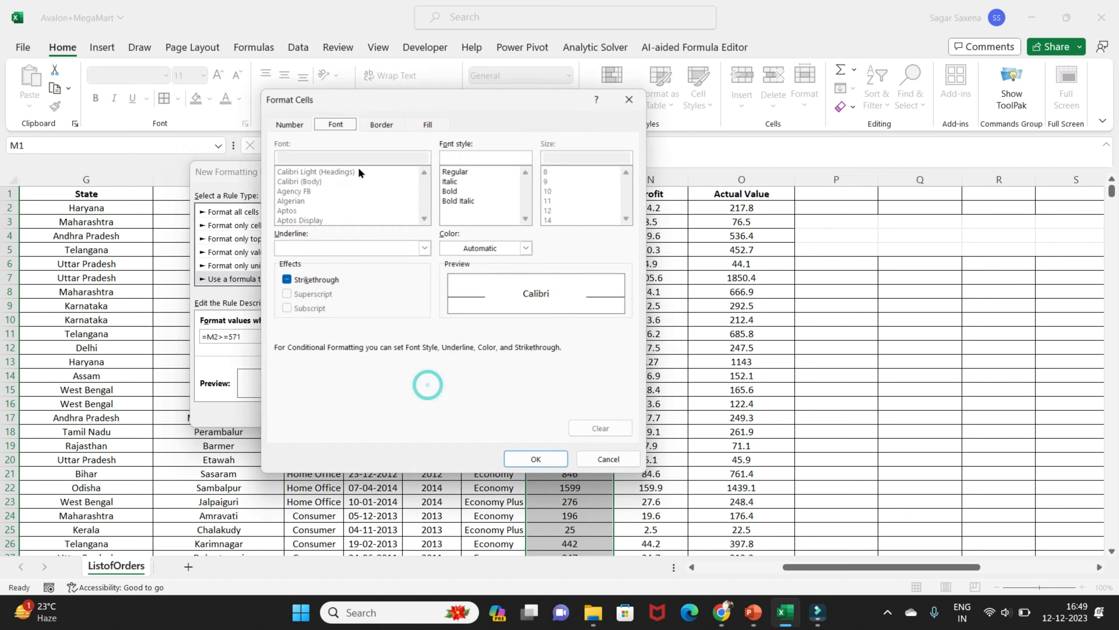
pyautogui.click(428, 119)
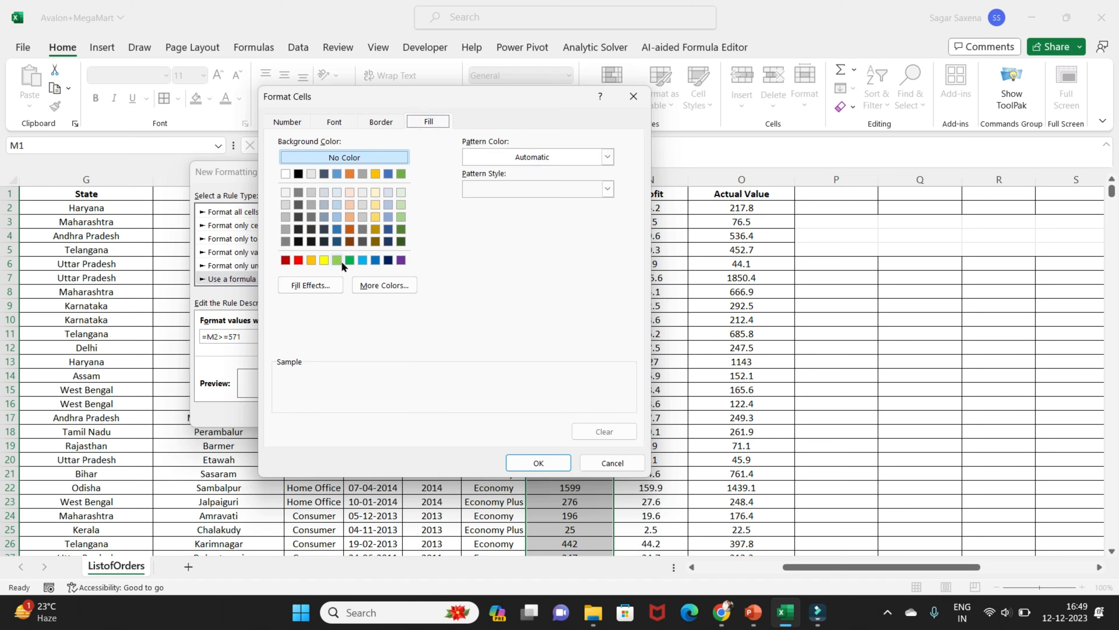
pyautogui.click(349, 259)
pyautogui.click(538, 463)
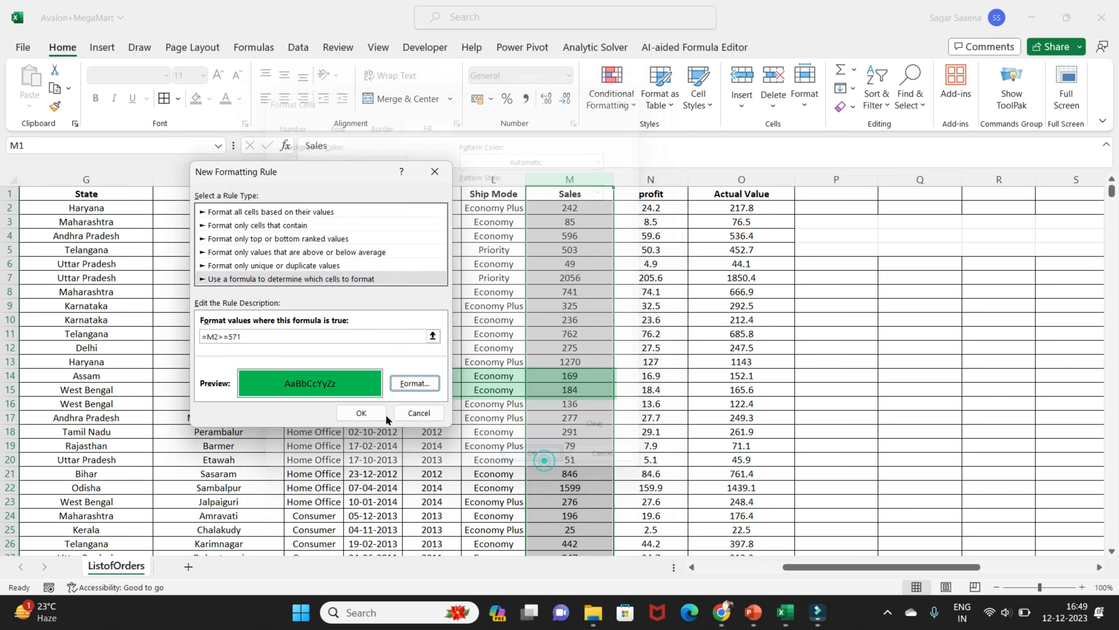
# Apply the formula-based rule to the Sales column and check the green highlighting from the header down to the last rows
pyautogui.click(355, 416)
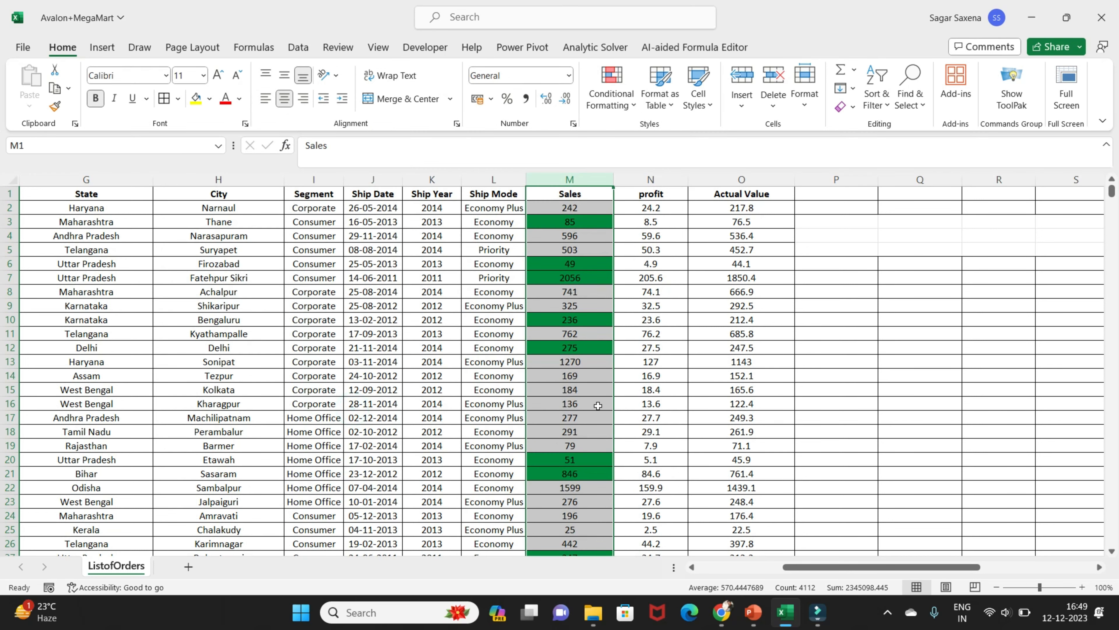
pyautogui.scroll(-8, 592, 401)
pyautogui.scroll(6, 590, 397)
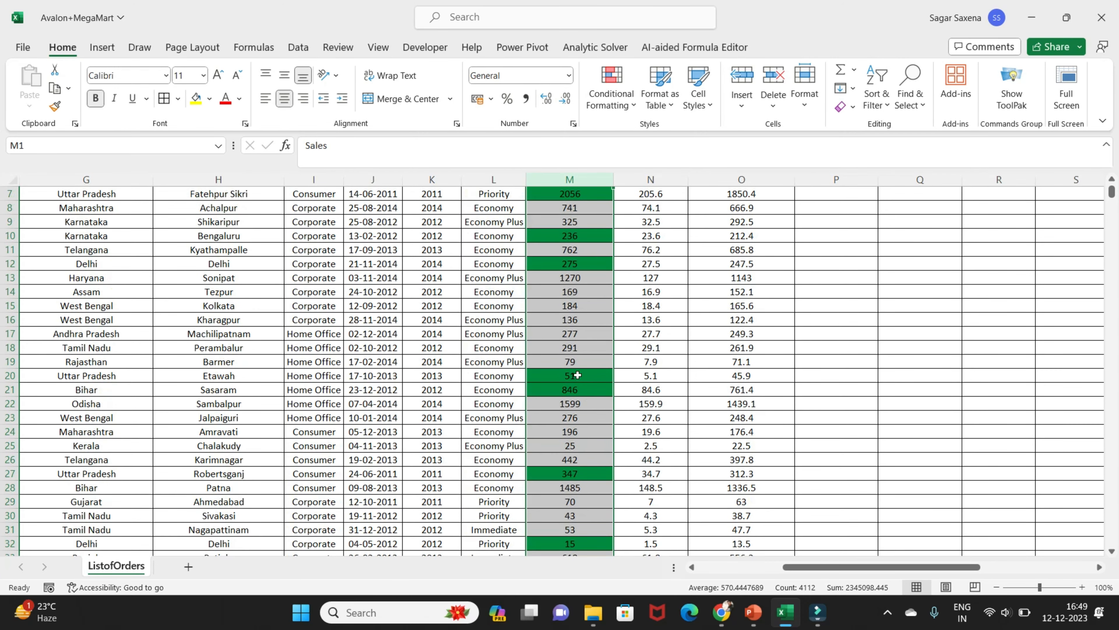
pyautogui.click(577, 333)
pyautogui.scroll(2, 577, 333)
pyautogui.scroll(-20, 578, 334)
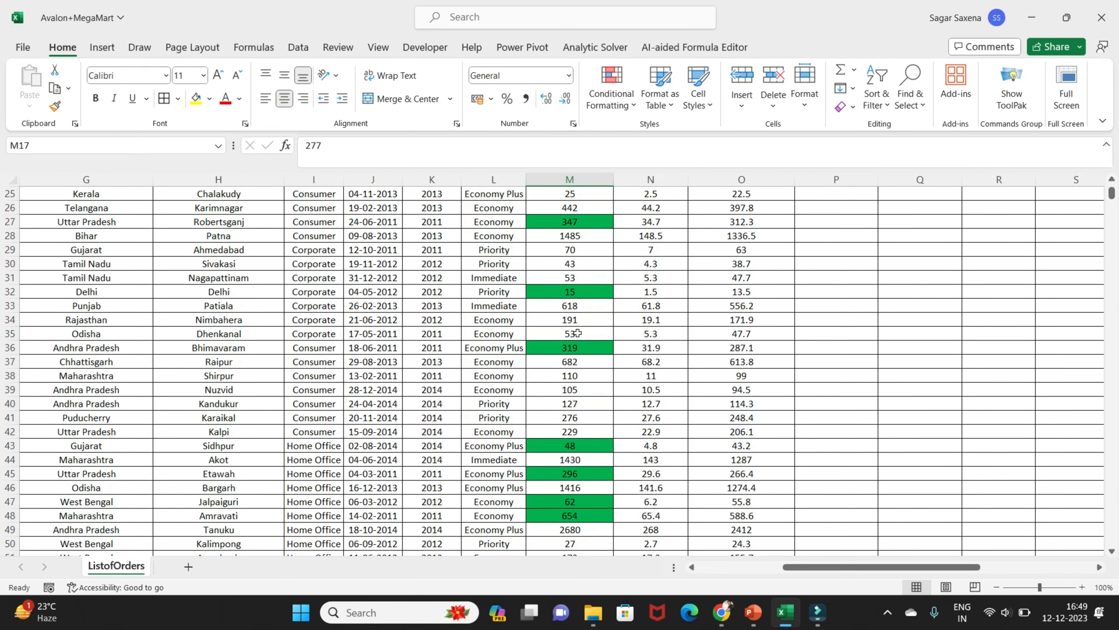
pyautogui.scroll(-20, 532, 497)
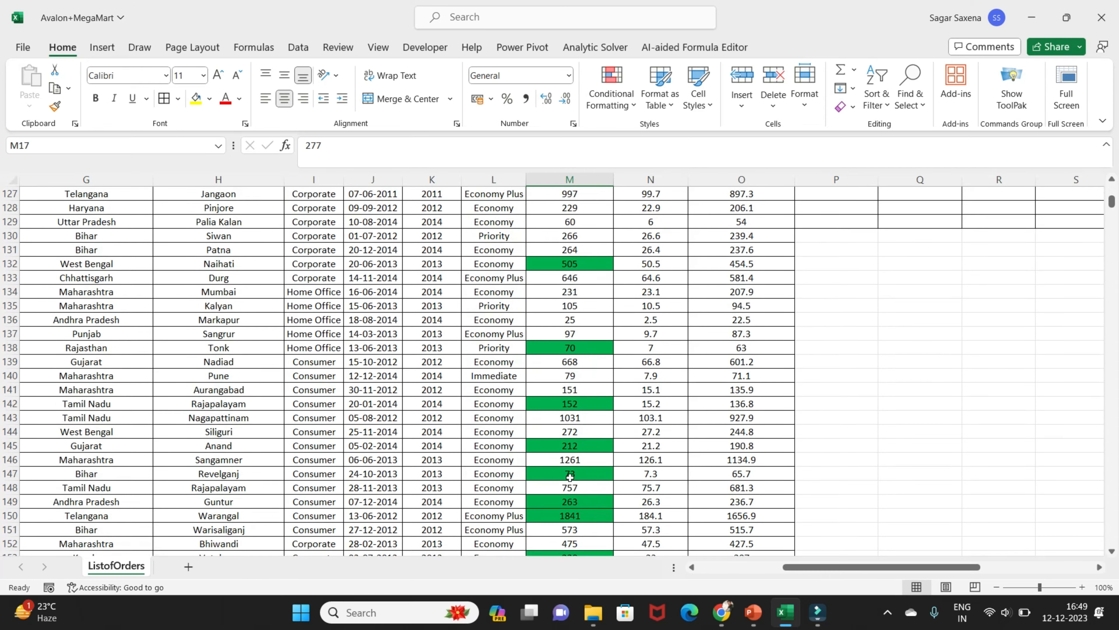
pyautogui.moveTo(1113, 211); pyautogui.dragTo(1112, 540)
pyautogui.scroll(-4, 694, 529)
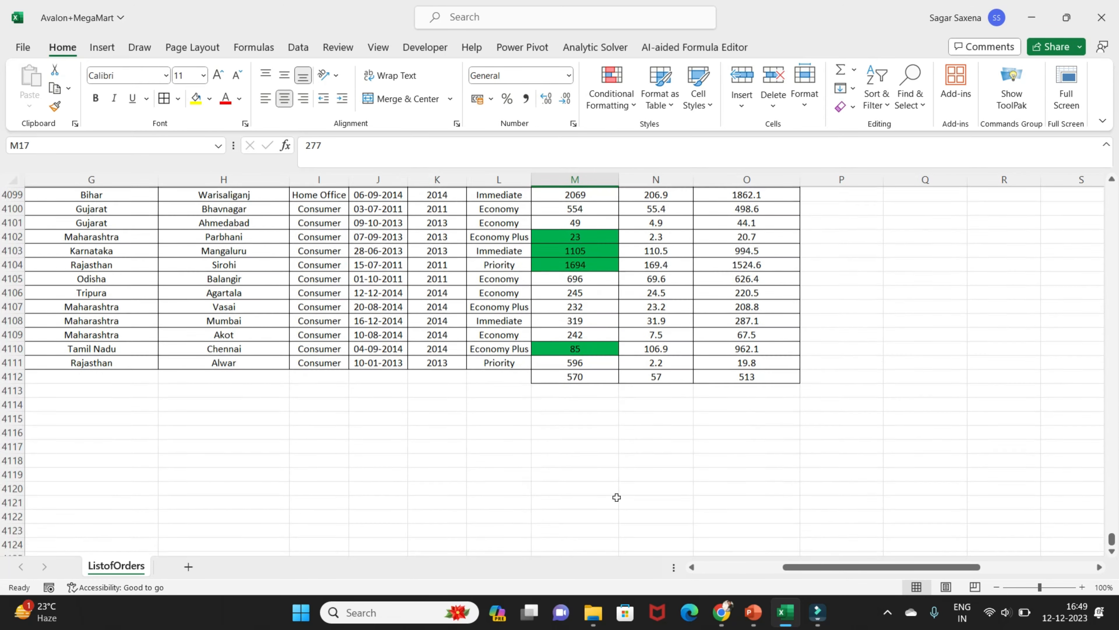
pyautogui.scroll(4, 617, 547)
pyautogui.scroll(-1, 1098, 555)
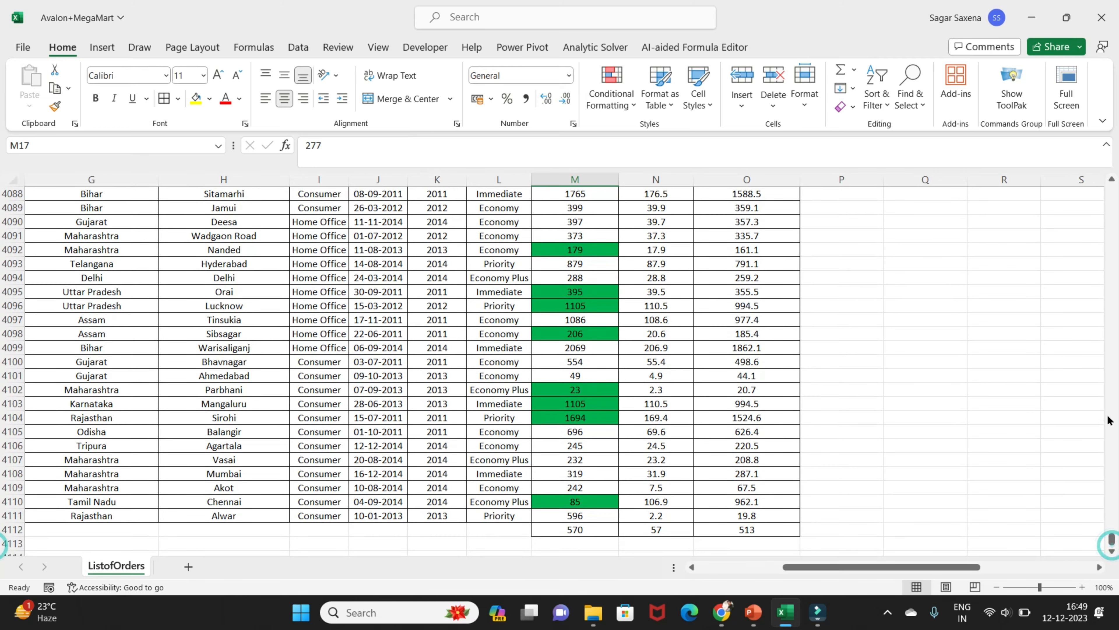
pyautogui.moveTo(1112, 532); pyautogui.dragTo(1109, 214)
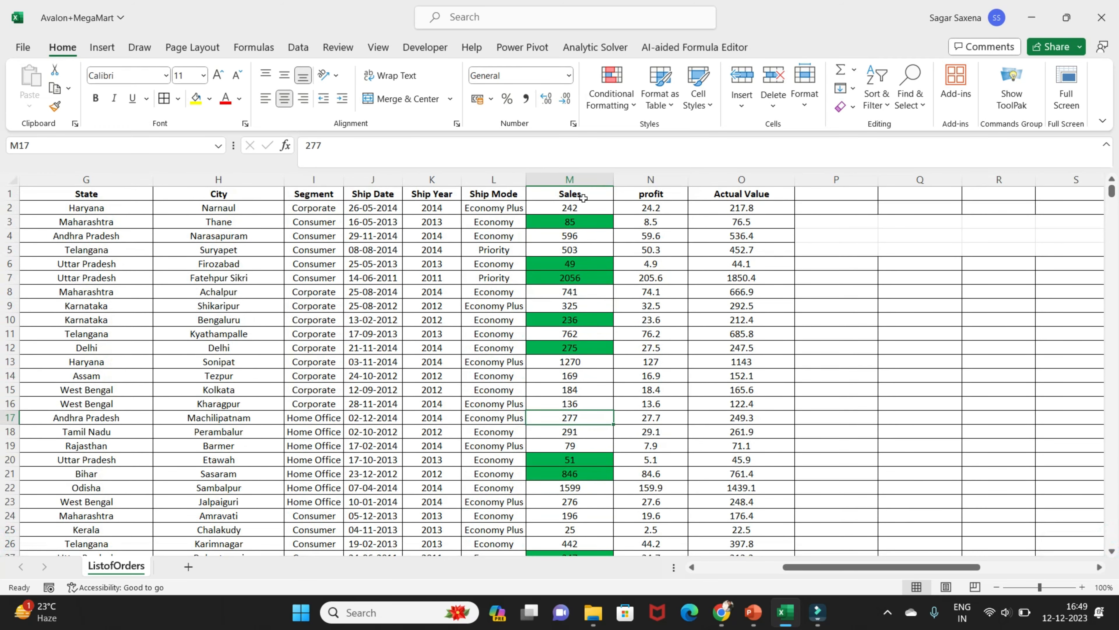
# Open the Sales column's existing formula rule for editing from the conditional formatting rules manager
pyautogui.click(575, 179)
pyautogui.click(622, 103)
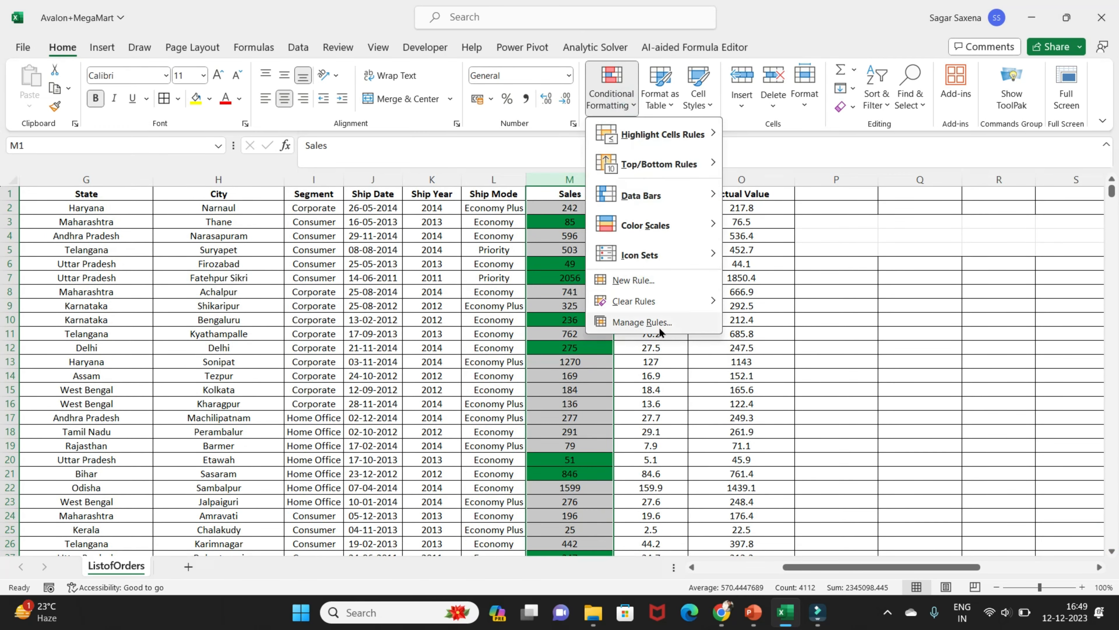
pyautogui.moveTo(670, 307)
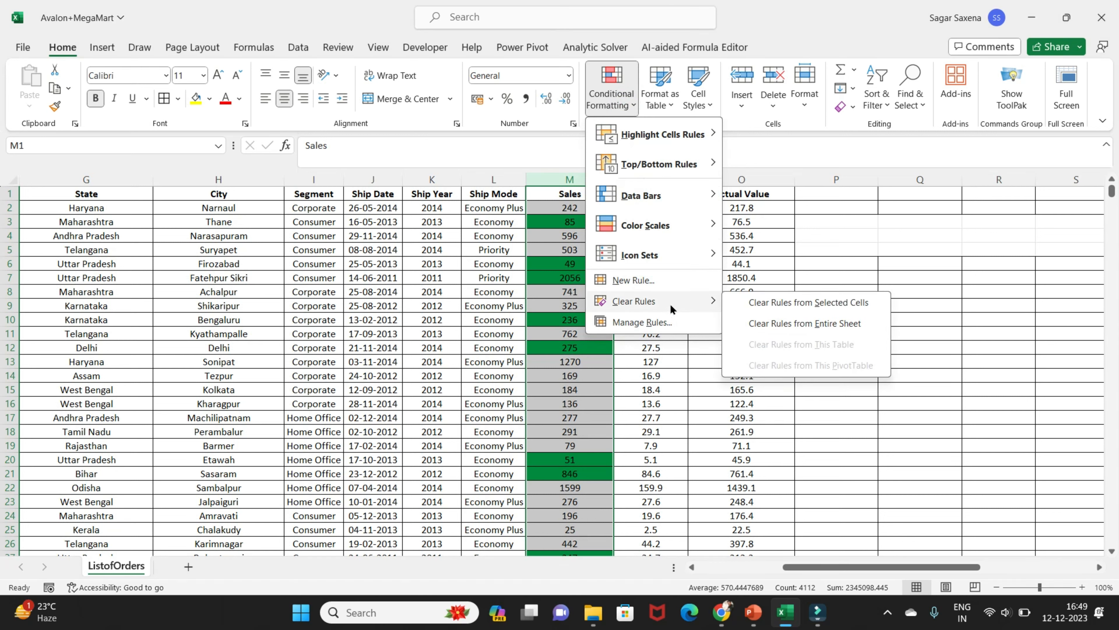
pyautogui.click(665, 324)
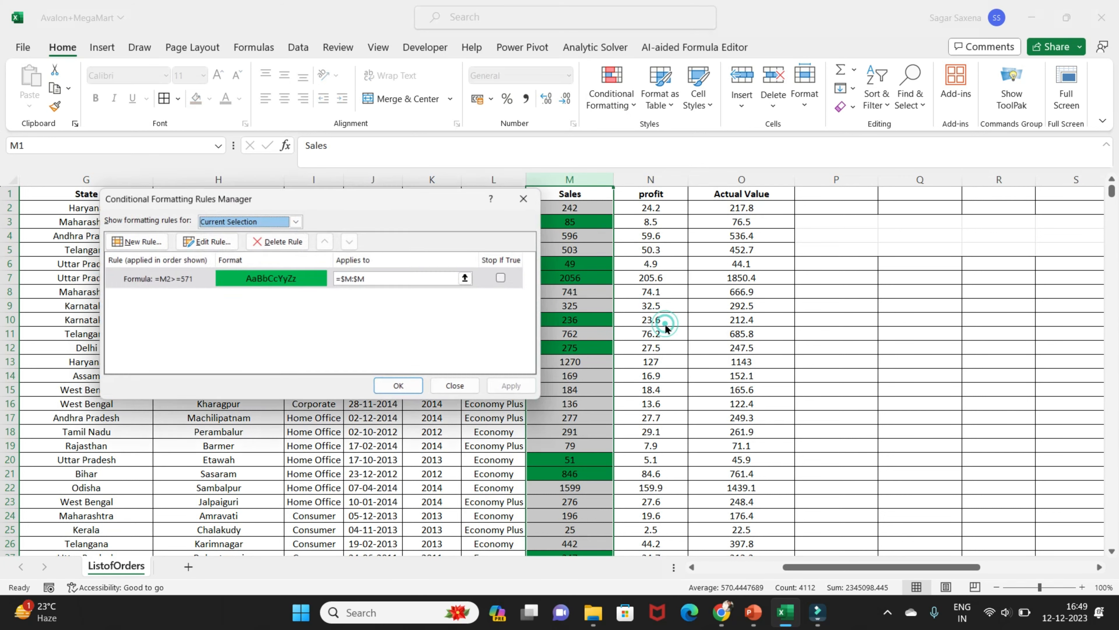
pyautogui.doubleClick(191, 282)
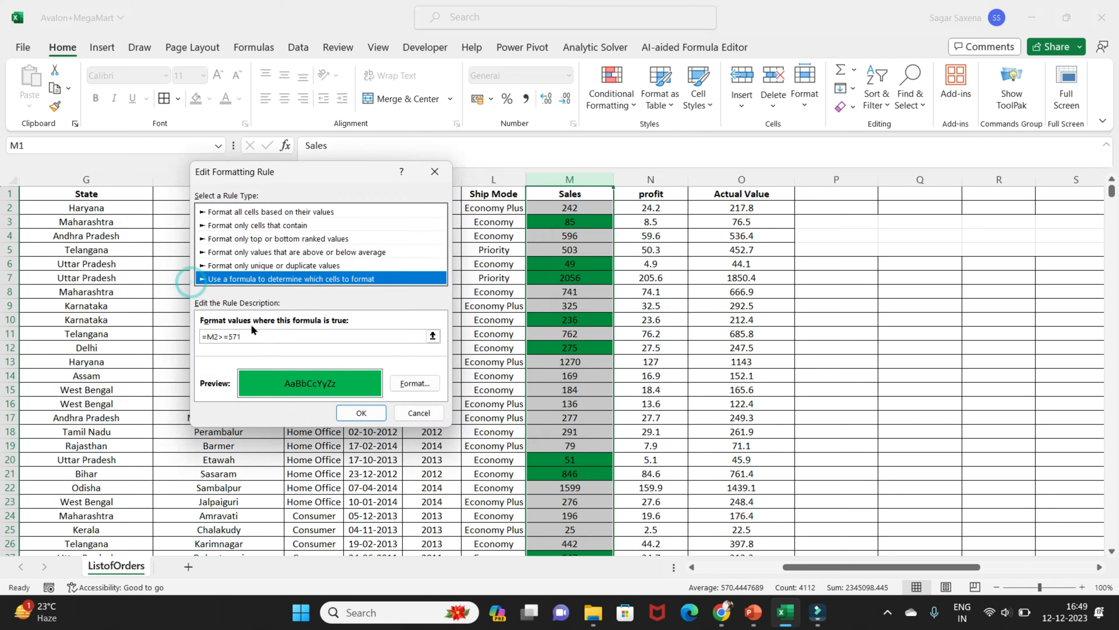
# Change the rule's formula to =M2>=$M$4112, referencing the last Sales cell, and apply the edited rule
pyautogui.click(241, 337)
pyautogui.press('BackSpace')
pyautogui.press('BackSpace')
pyautogui.press('BackSpace')
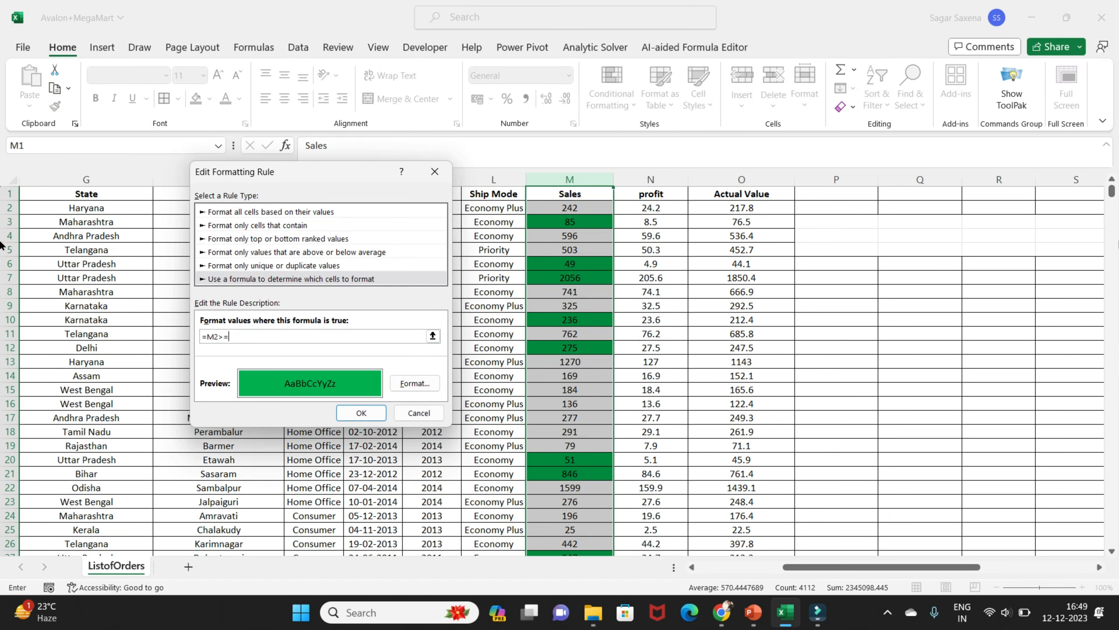
pyautogui.moveTo(1112, 192); pyautogui.dragTo(1112, 541)
pyautogui.scroll(-3, 505, 493)
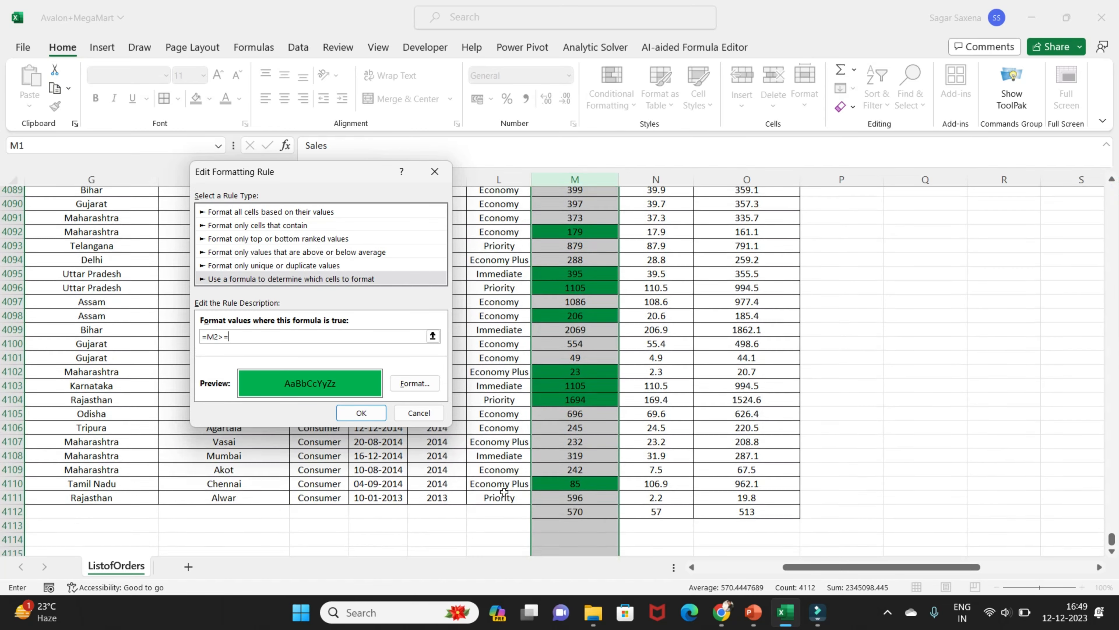
pyautogui.click(581, 419)
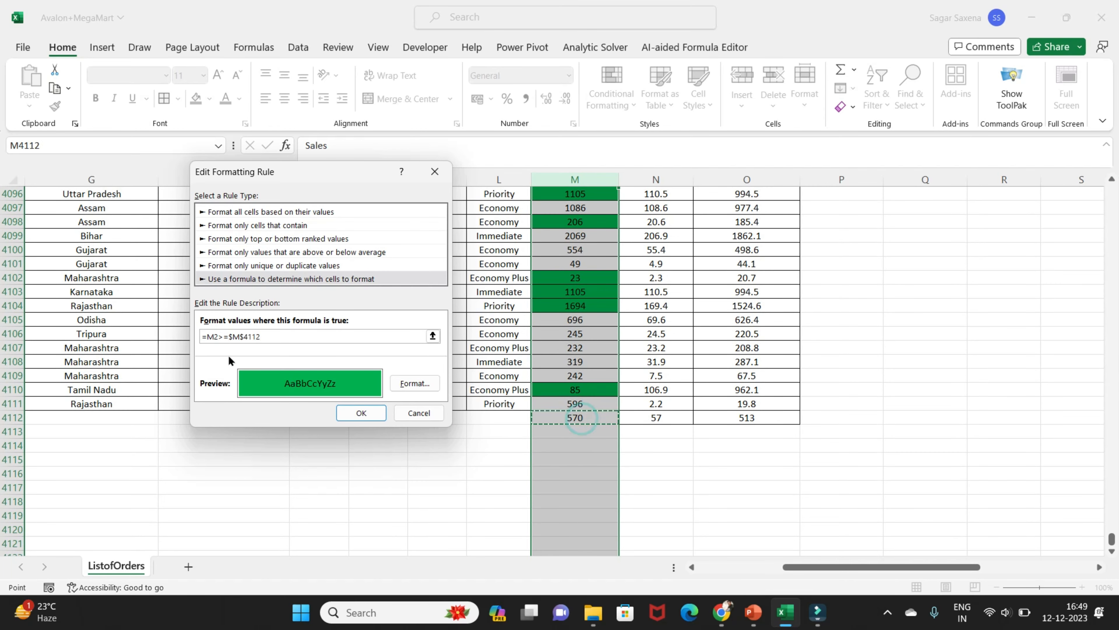
pyautogui.click(268, 336)
pyautogui.click(362, 413)
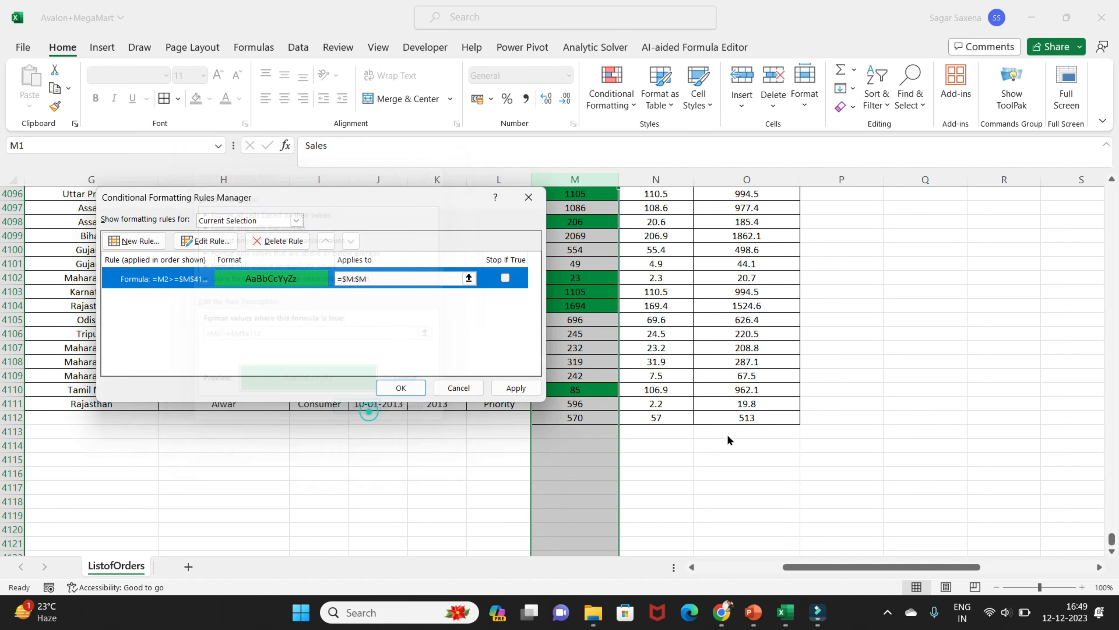
pyautogui.click(517, 389)
pyautogui.click(408, 389)
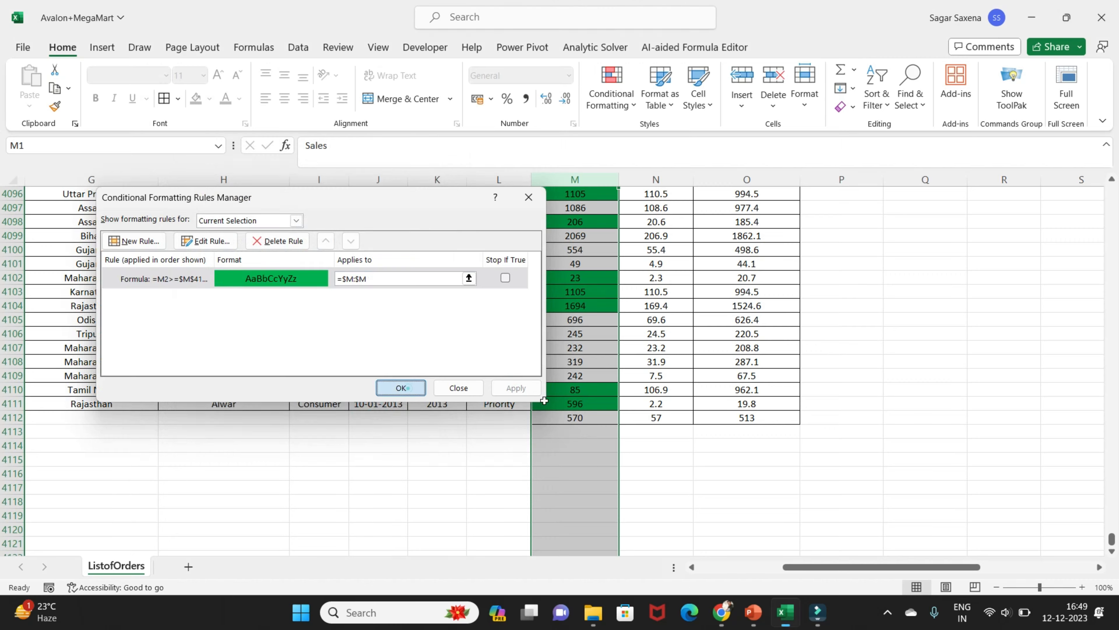
# Check the highlighting up the Sales column, and undo both the formula edit and the green formatting rule
pyautogui.scroll(10, 558, 399)
pyautogui.click(575, 403)
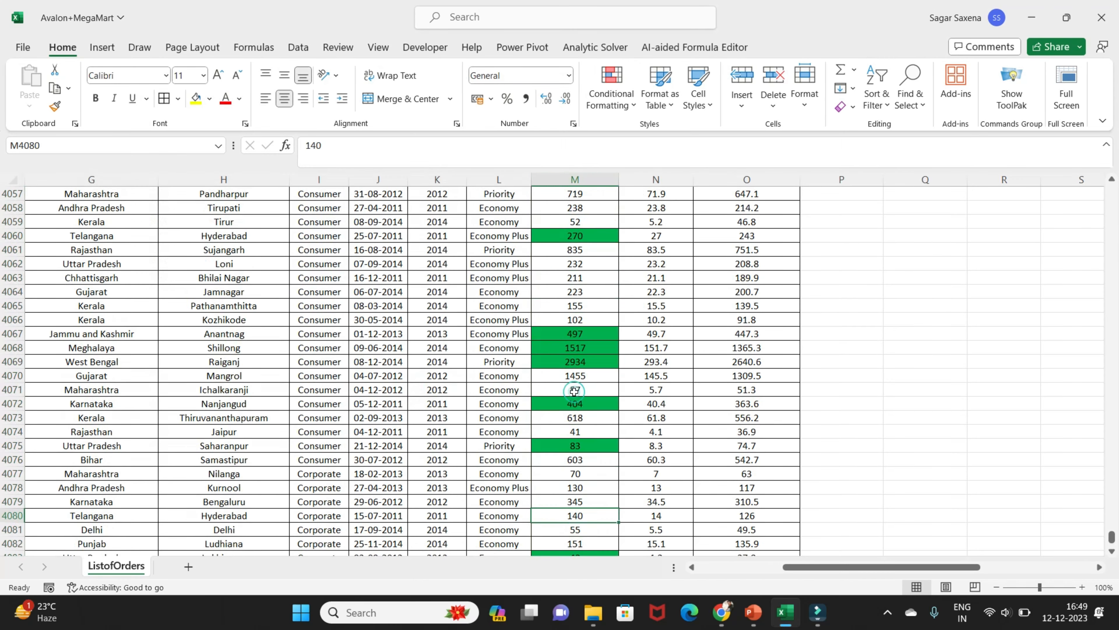
pyautogui.scroll(12, 574, 391)
pyautogui.scroll(20, 575, 391)
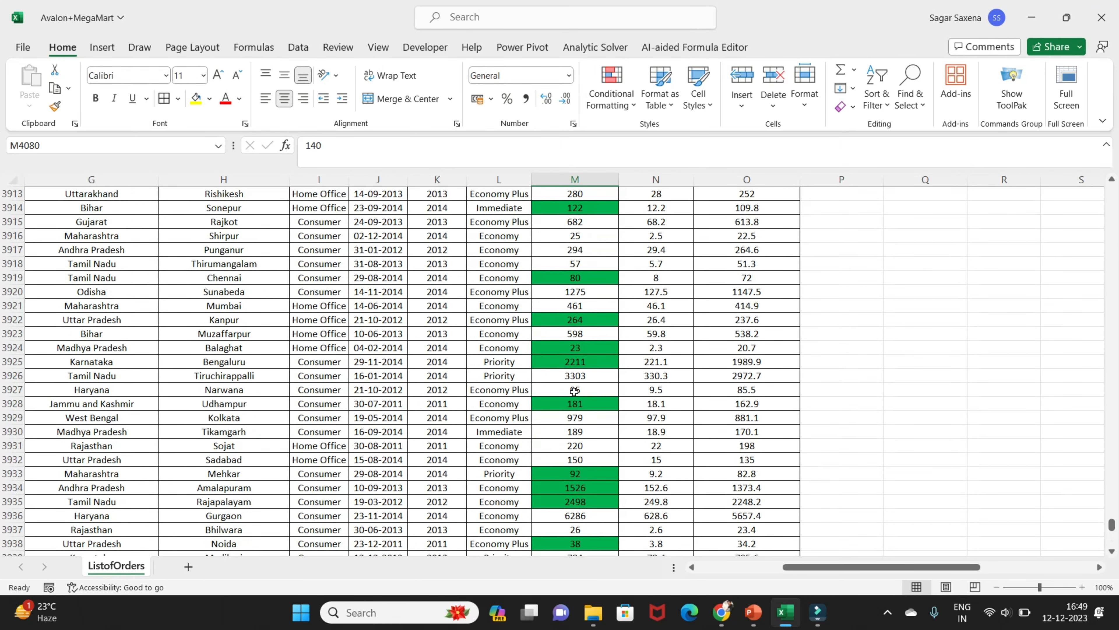
pyautogui.scroll(6, 574, 391)
pyautogui.hotkey('ctrl', 'z')
pyautogui.hotkey('ctrl', 'z')
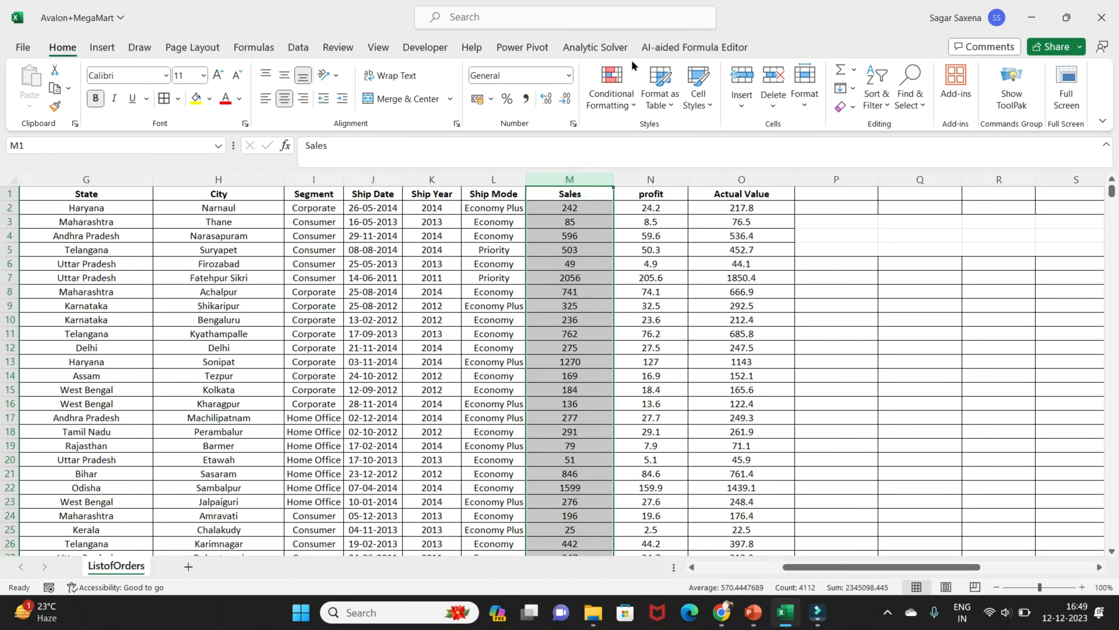
# Start a new formula-based formatting rule for the Sales column with the formula =$M$2<571
pyautogui.click(629, 106)
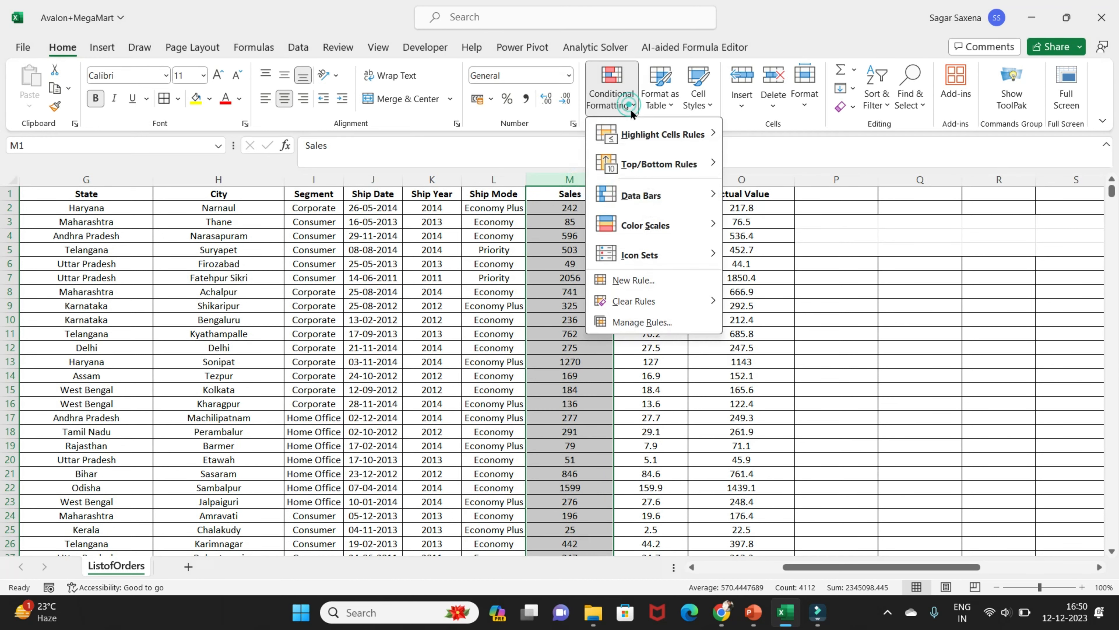
pyautogui.click(650, 281)
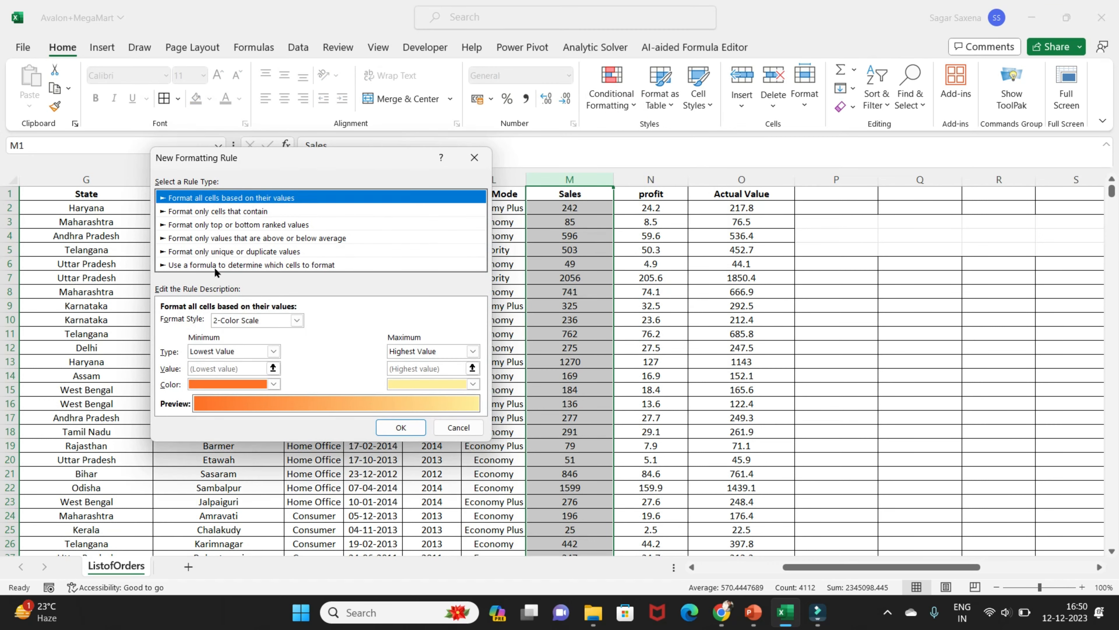
pyautogui.click(215, 265)
pyautogui.click(199, 322)
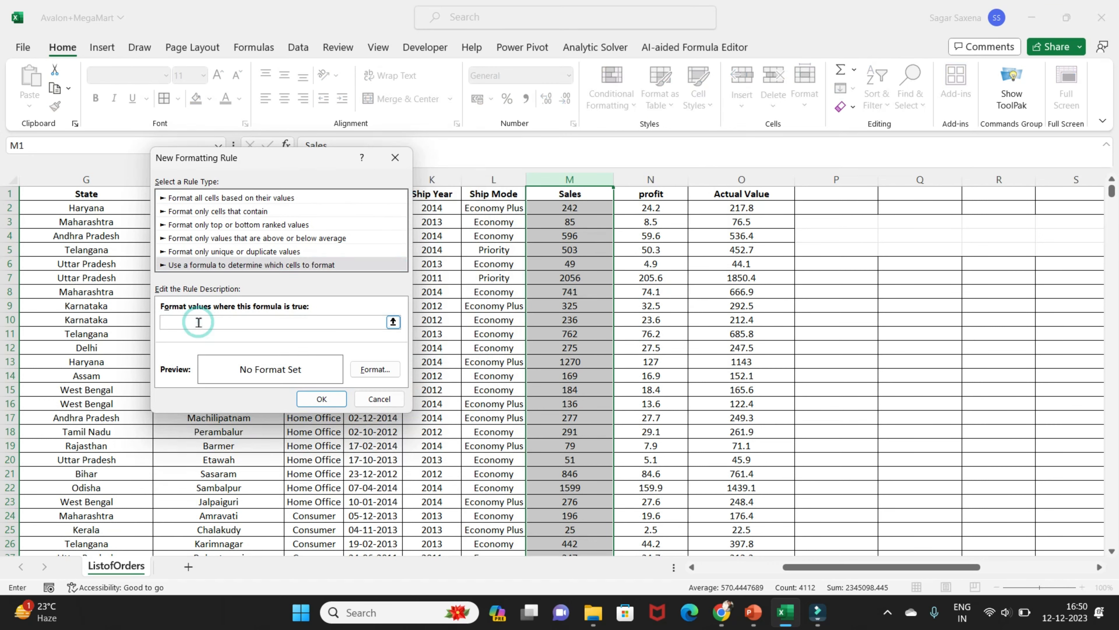
pyautogui.click(588, 214)
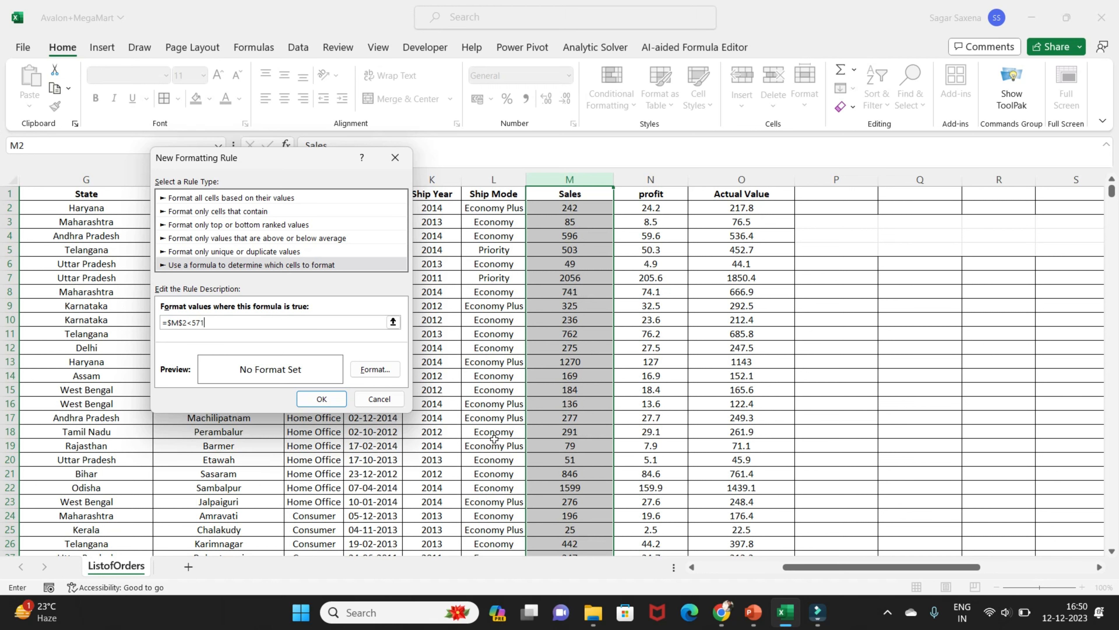
# Try the rule on the Sales column with a solid orange cell fill, and undo it
pyautogui.click(374, 370)
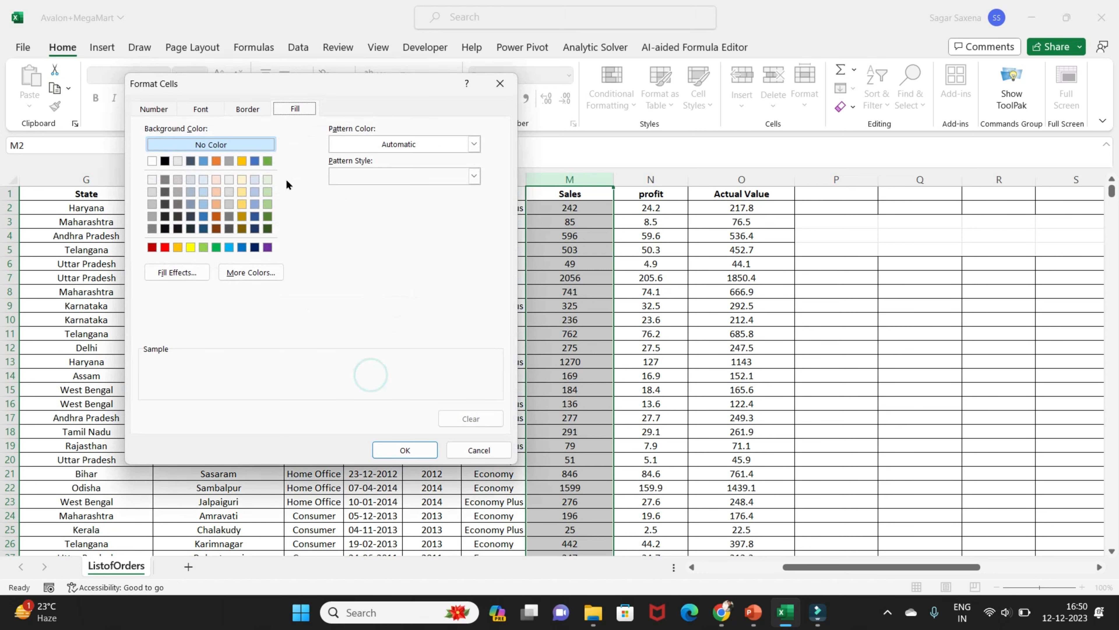
pyautogui.click(176, 249)
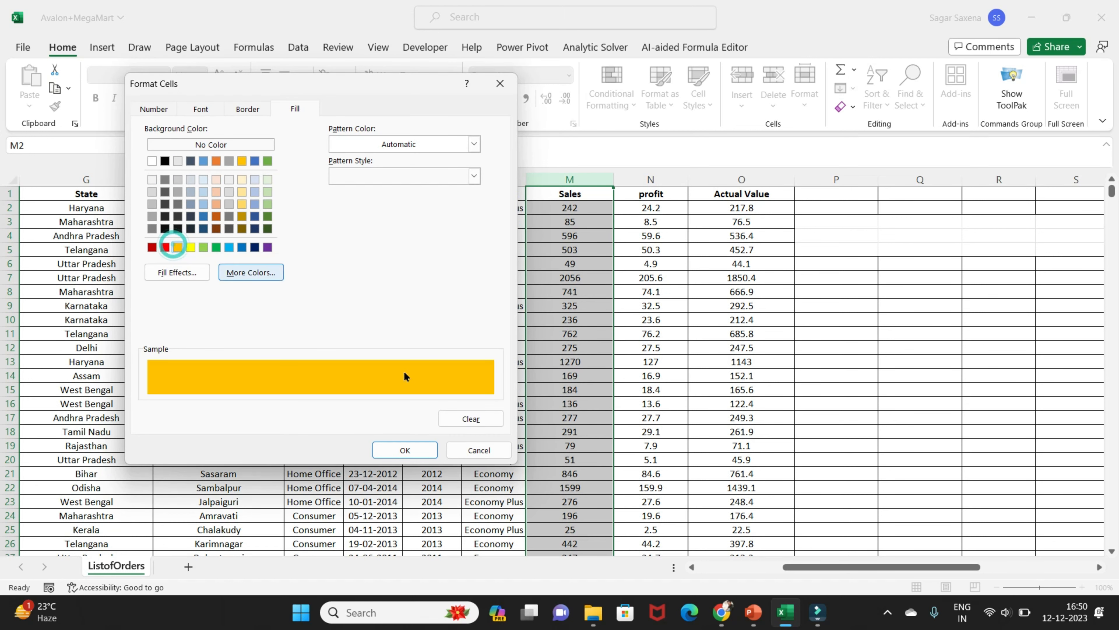
pyautogui.click(409, 450)
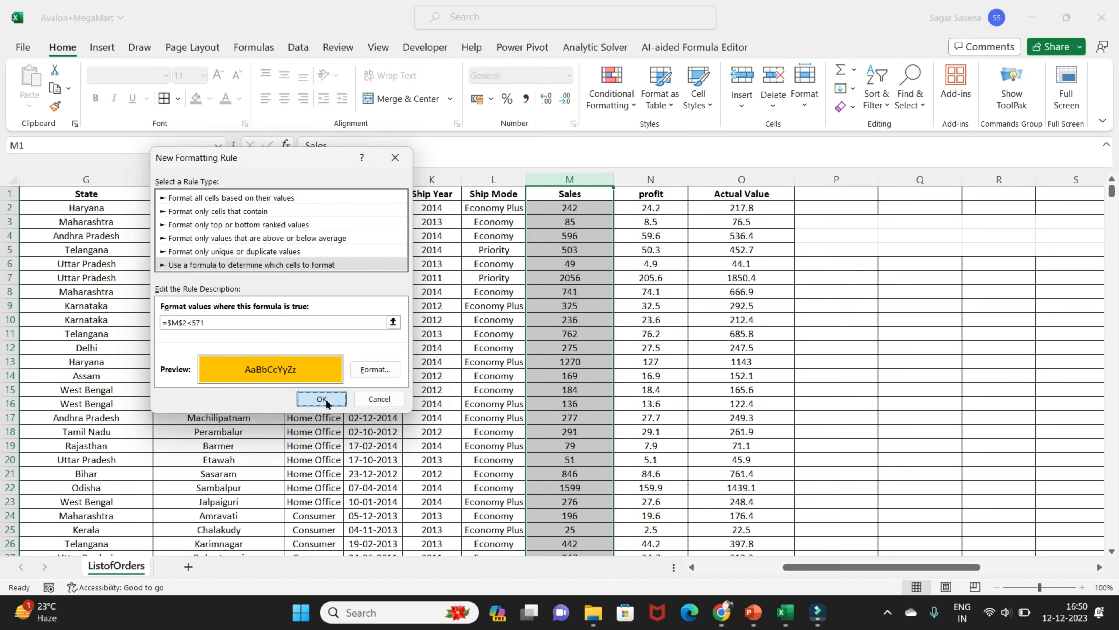
pyautogui.click(322, 399)
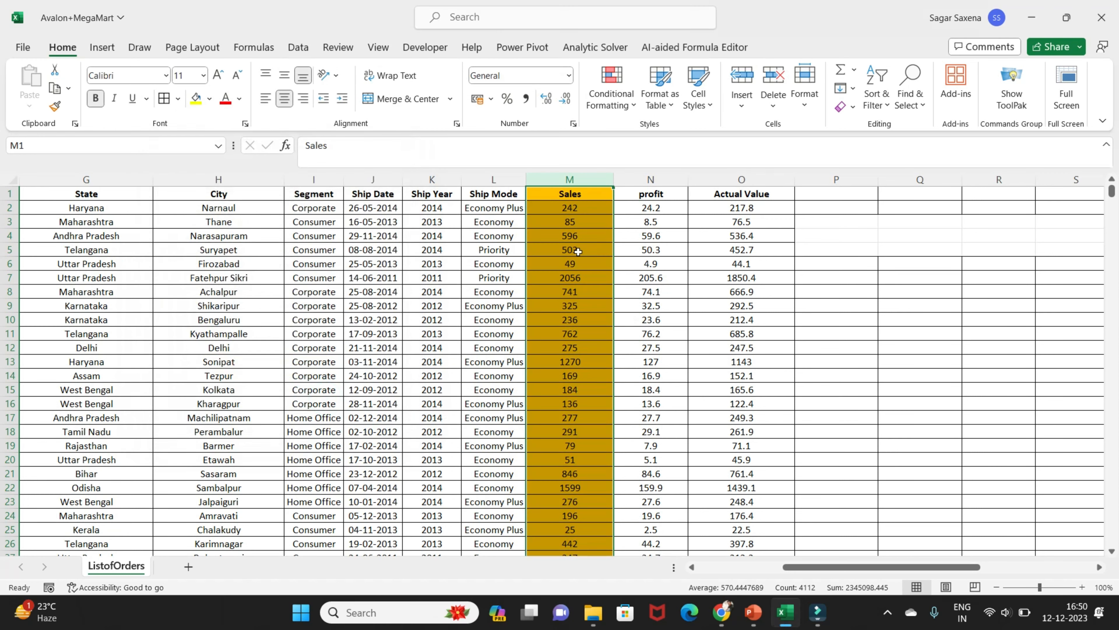
pyautogui.hotkey('ctrl', 'z')
# Start a new formula-based formatting rule for the Sales column and begin its formula with =$M$2<
pyautogui.click(617, 110)
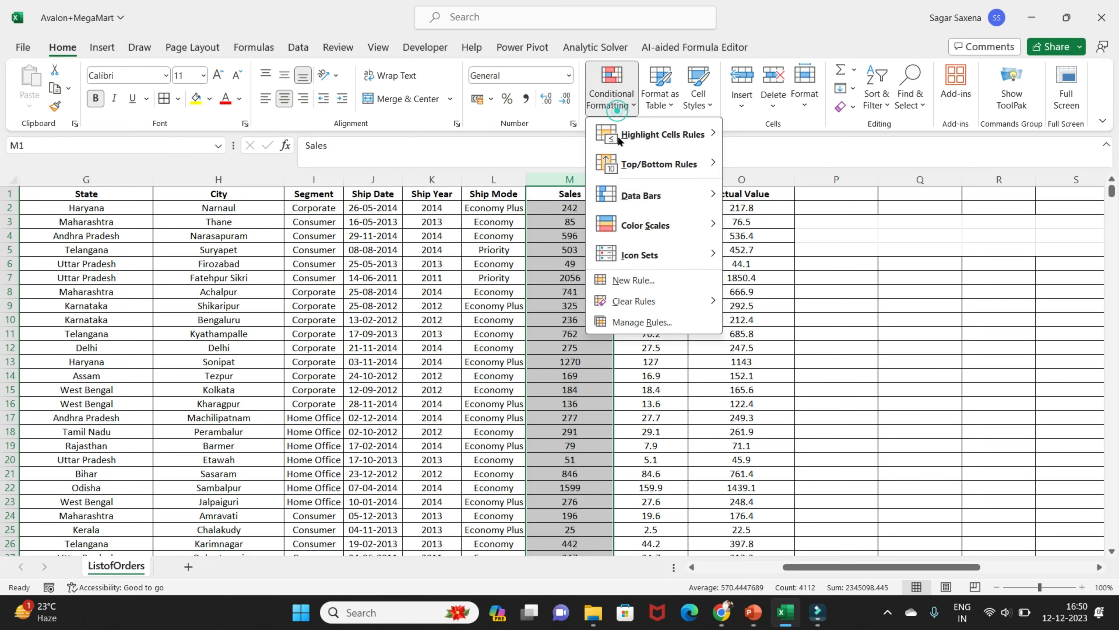
pyautogui.click(643, 281)
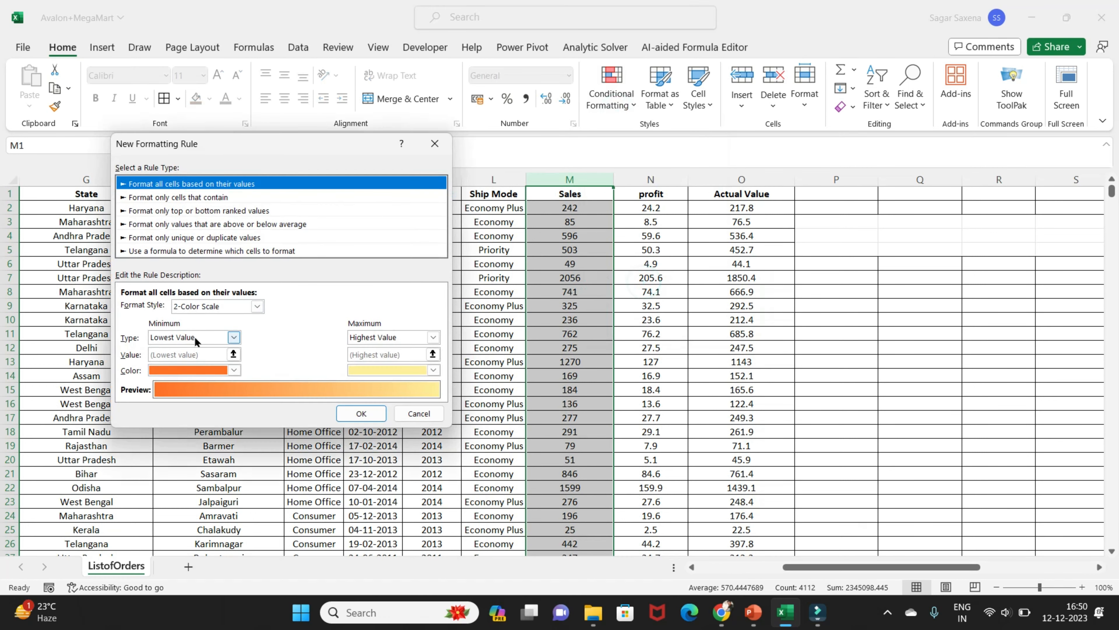
pyautogui.click(250, 251)
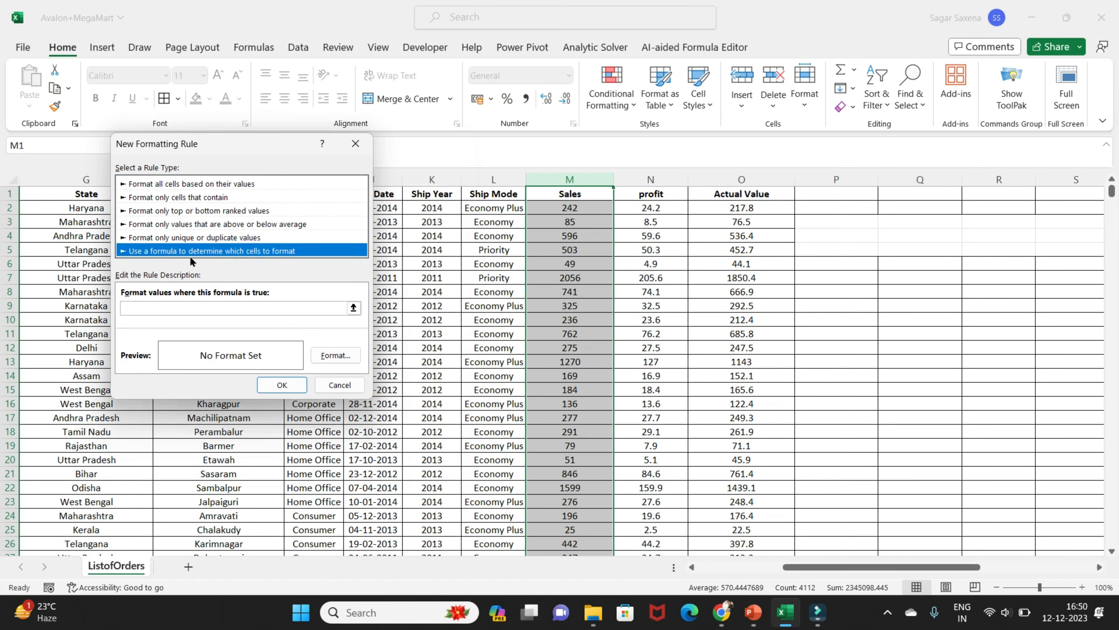
pyautogui.click(173, 310)
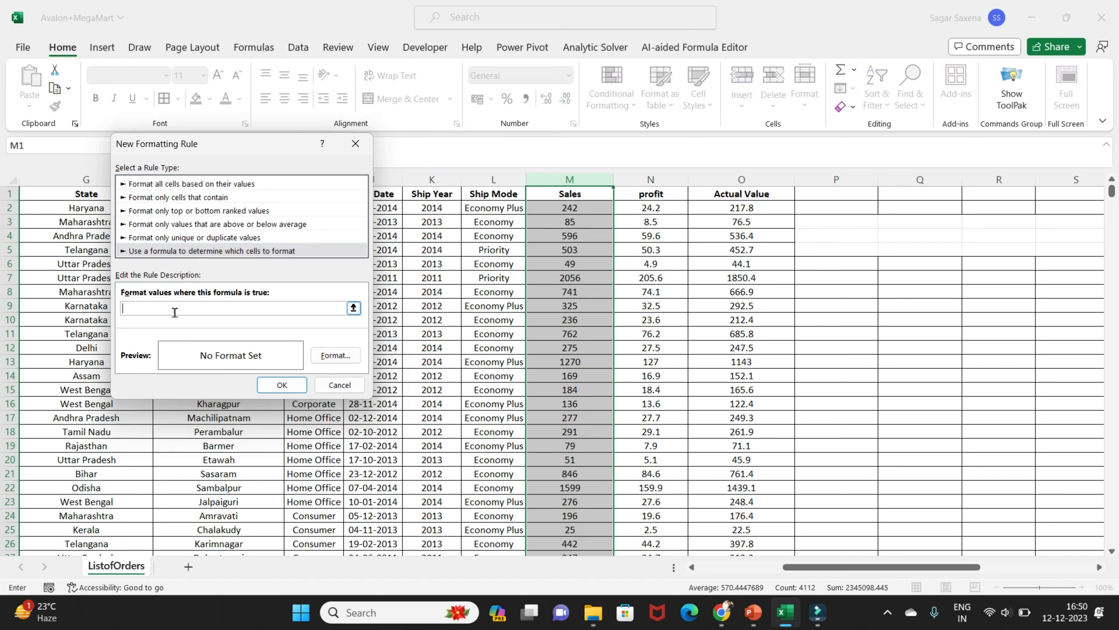
pyautogui.write('=')
pyautogui.click(588, 212)
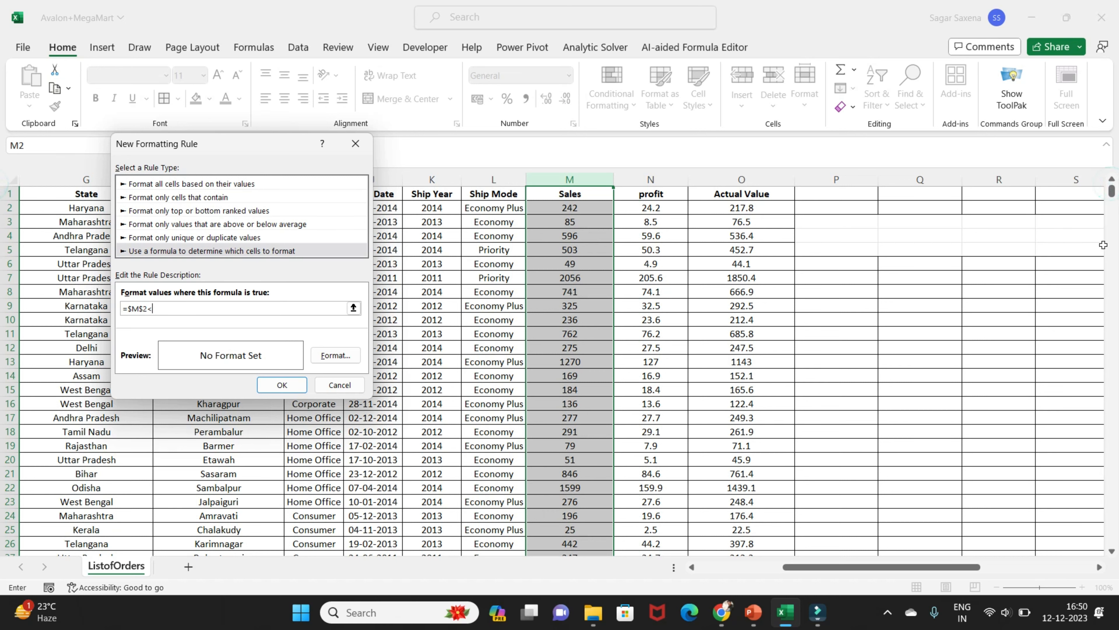
# Complete the rule's formula as =$M2<$M$4112, comparing against the last Sales cell and making the first reference's row relative
pyautogui.moveTo(1112, 194); pyautogui.dragTo(1111, 541)
pyautogui.scroll(-3, 588, 492)
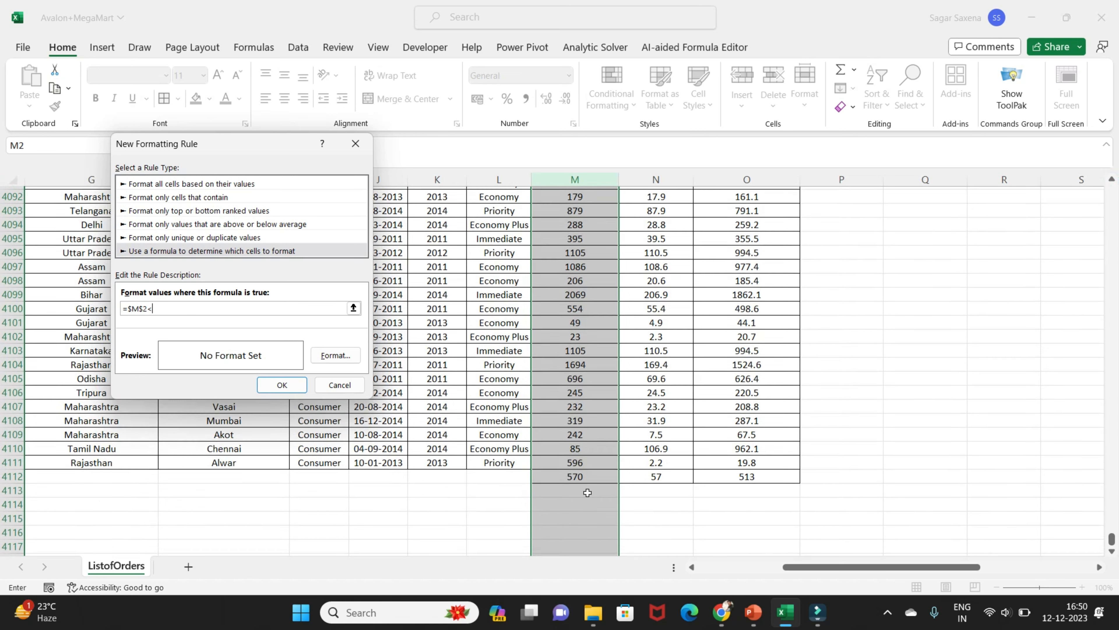
pyautogui.click(576, 423)
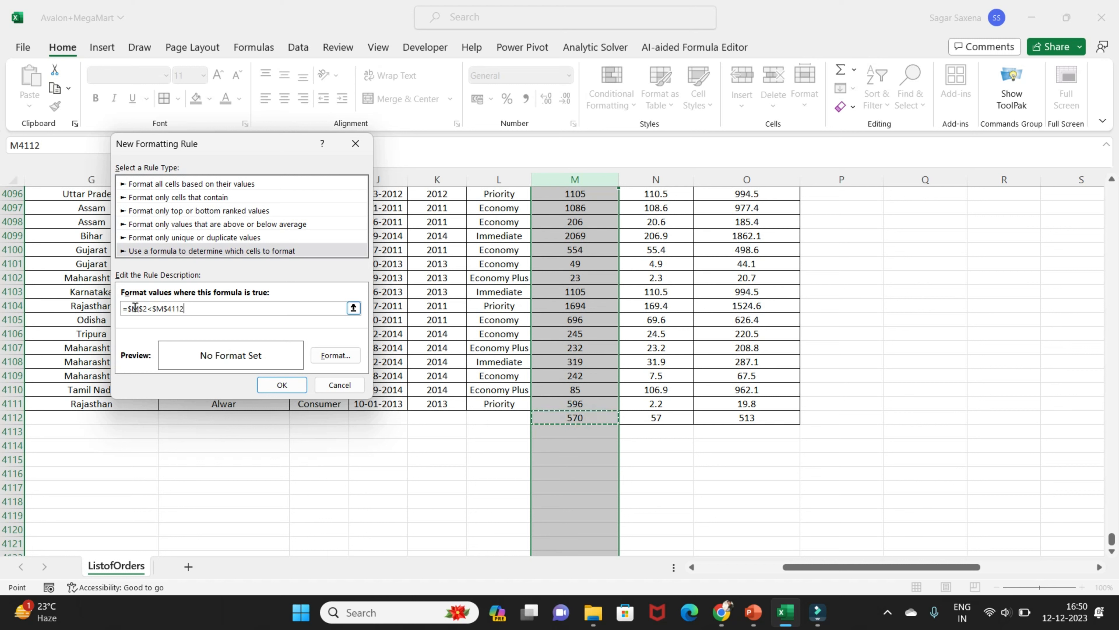
pyautogui.click(143, 309)
pyautogui.press('Right')
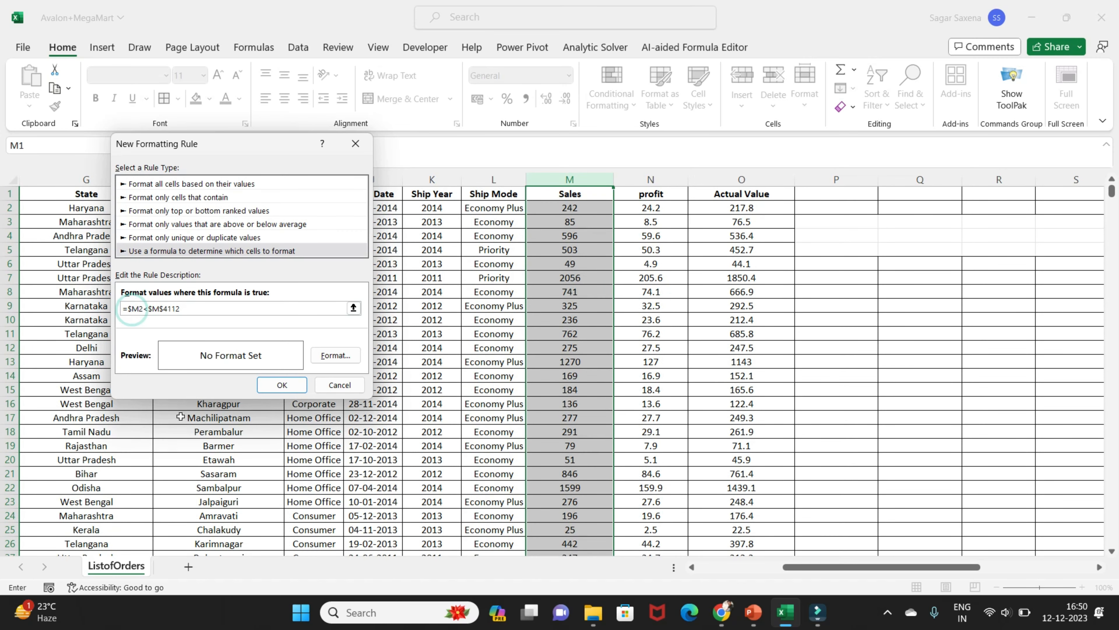
pyautogui.press('BackSpace')
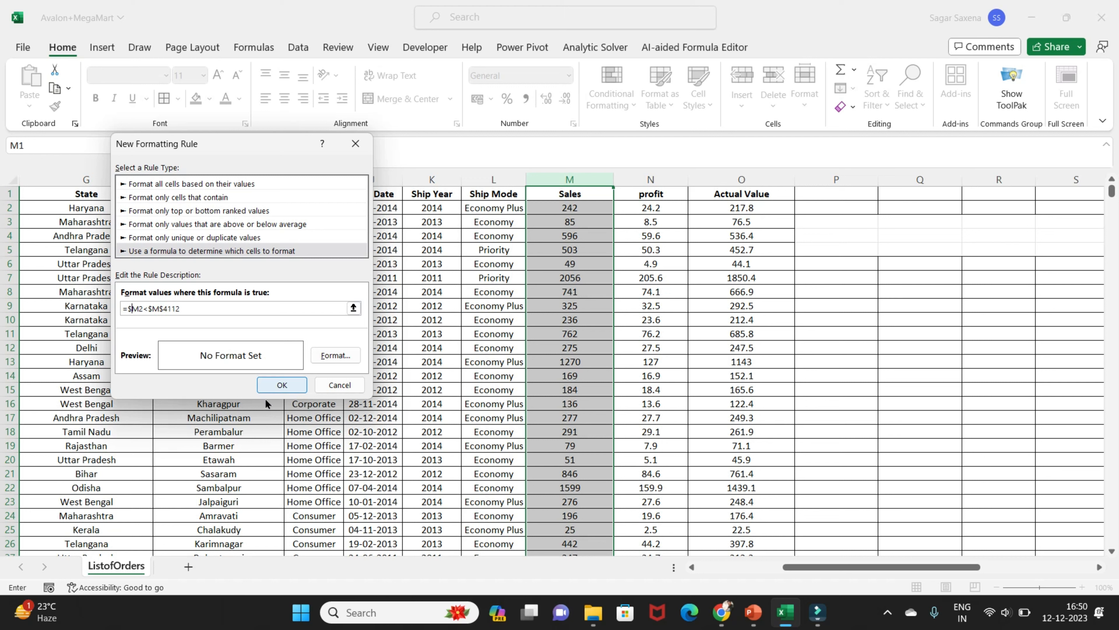
# Give the rule a solid orange cell fill and apply it to the Sales column
pyautogui.click(340, 357)
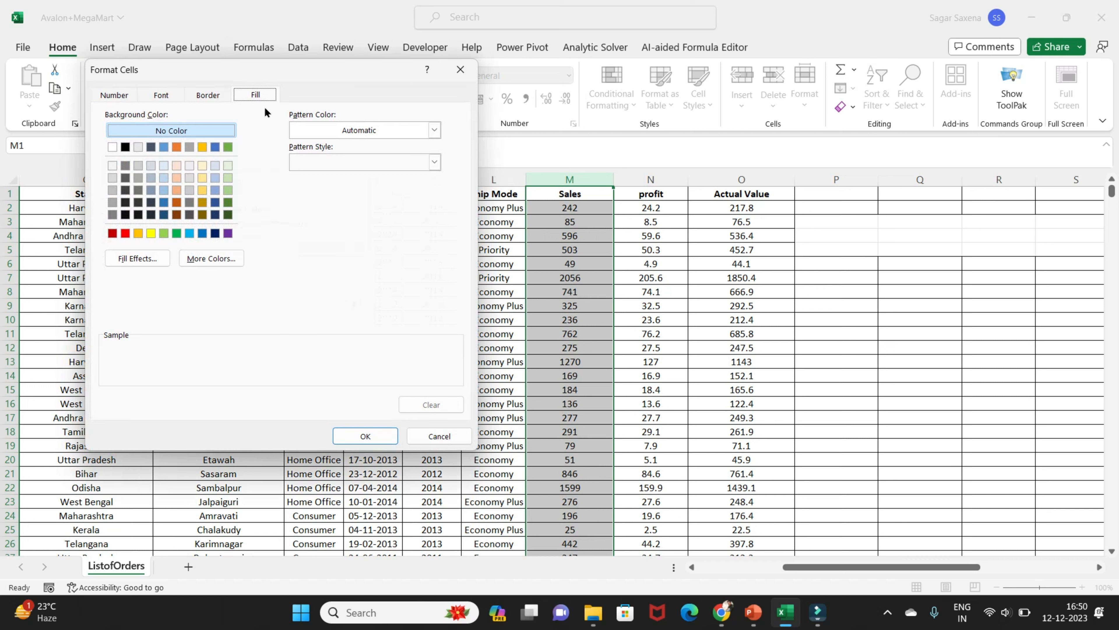
pyautogui.click(138, 233)
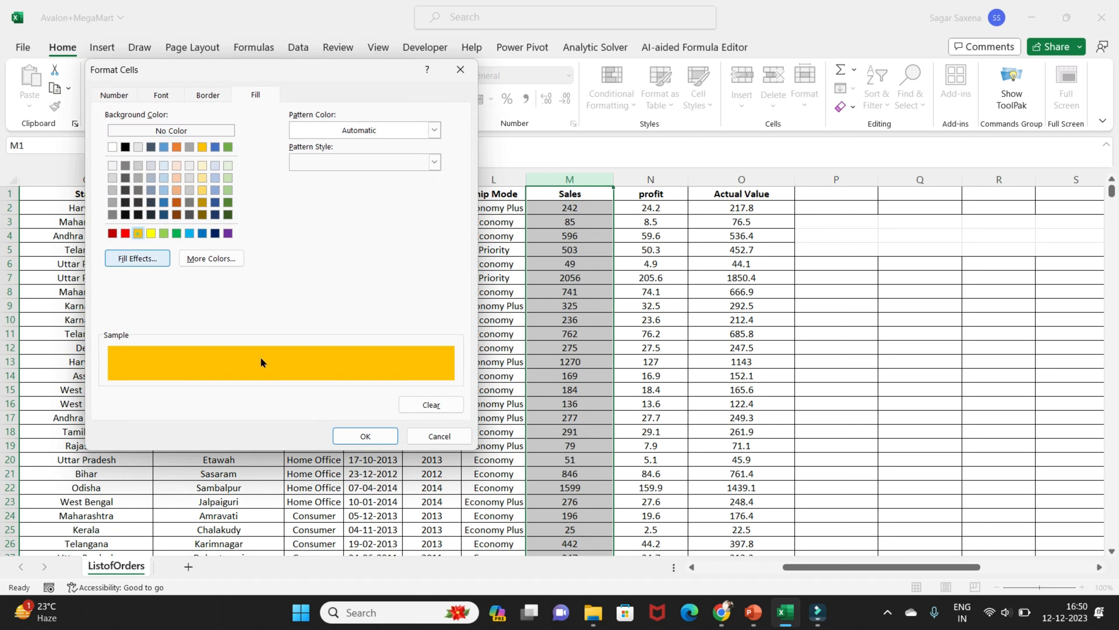
pyautogui.click(365, 436)
pyautogui.click(282, 385)
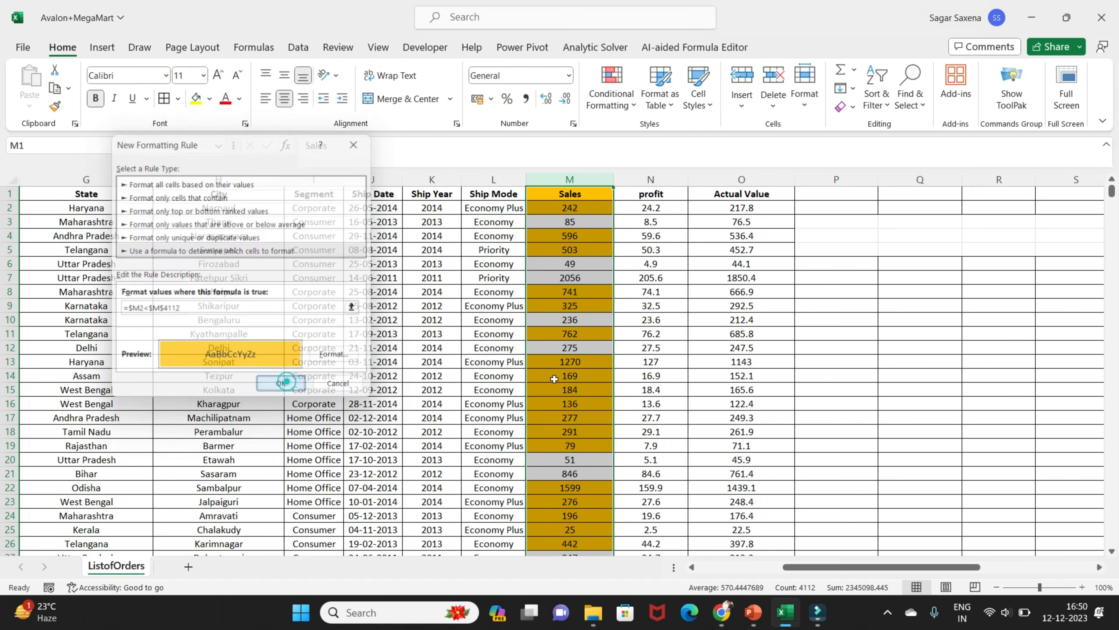
# Check the orange highlighting down the Sales column, and undo the formatting rule
pyautogui.click(603, 294)
pyautogui.scroll(-20, 603, 295)
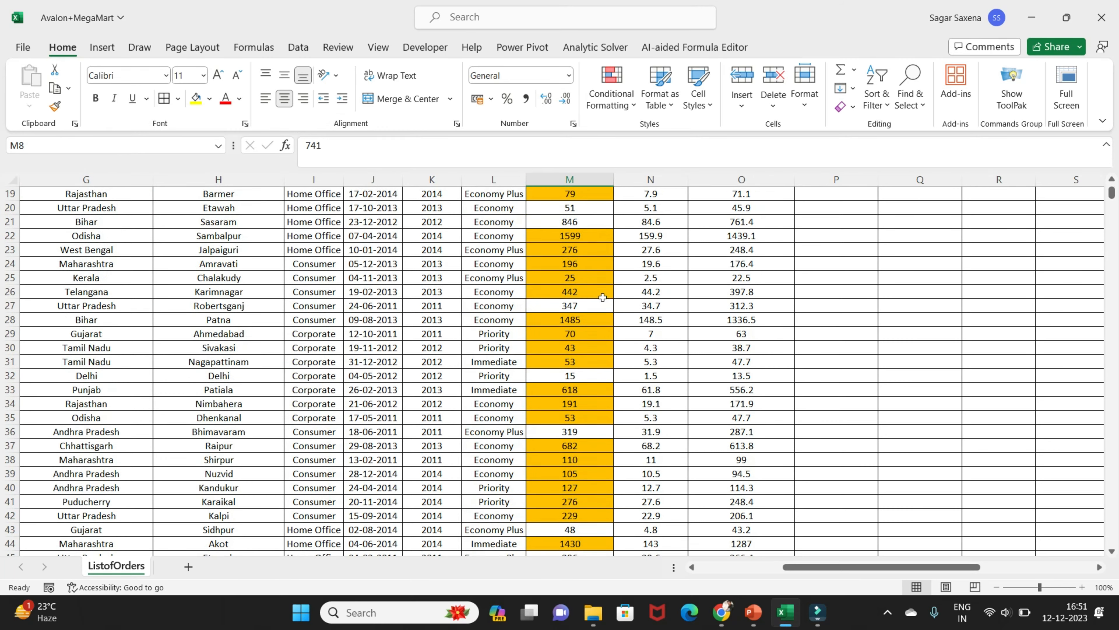
pyautogui.scroll(-8, 603, 298)
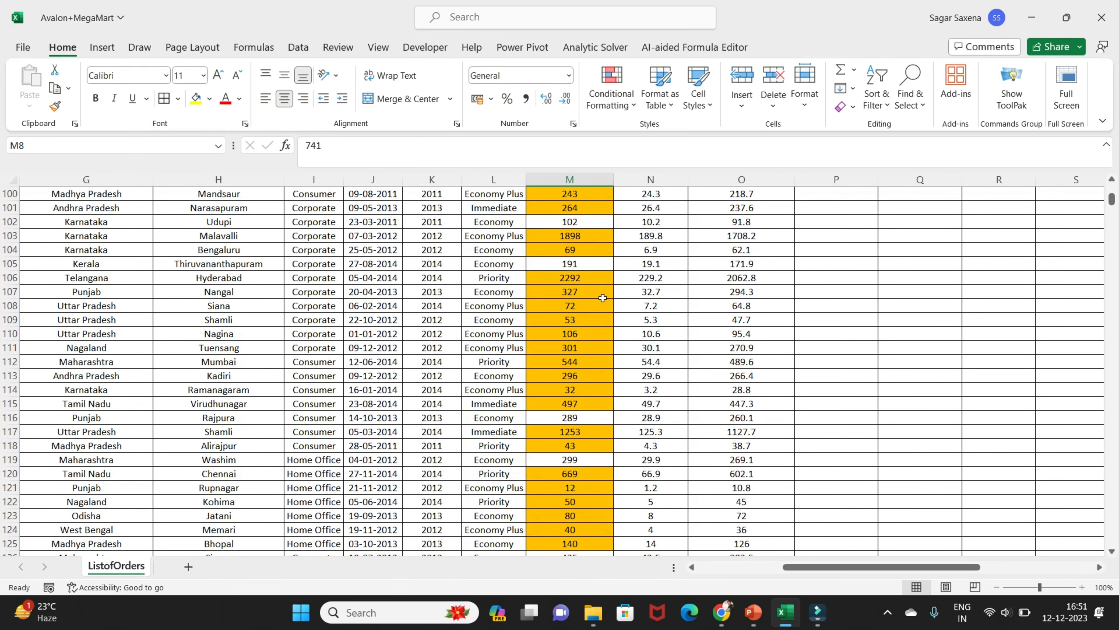
pyautogui.hotkey('ctrl', 'Up')
pyautogui.hotkey('ctrl', 'shift', 'Down')
pyautogui.hotkey('ctrl', 'BackSpace')
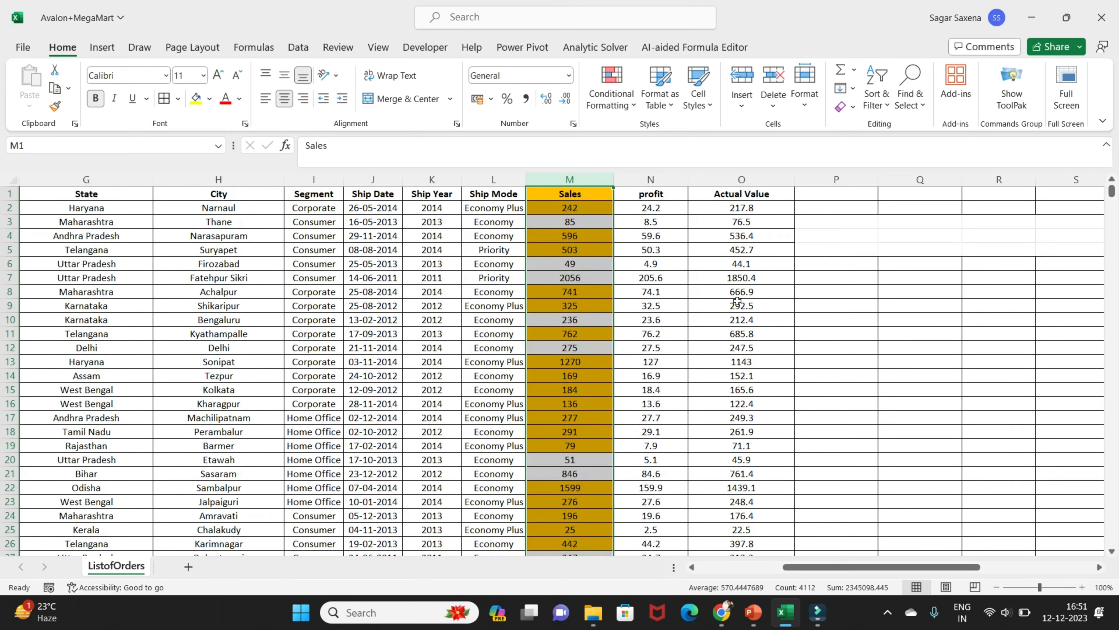
pyautogui.hotkey('ctrl', 'z')
pyautogui.click(704, 263)
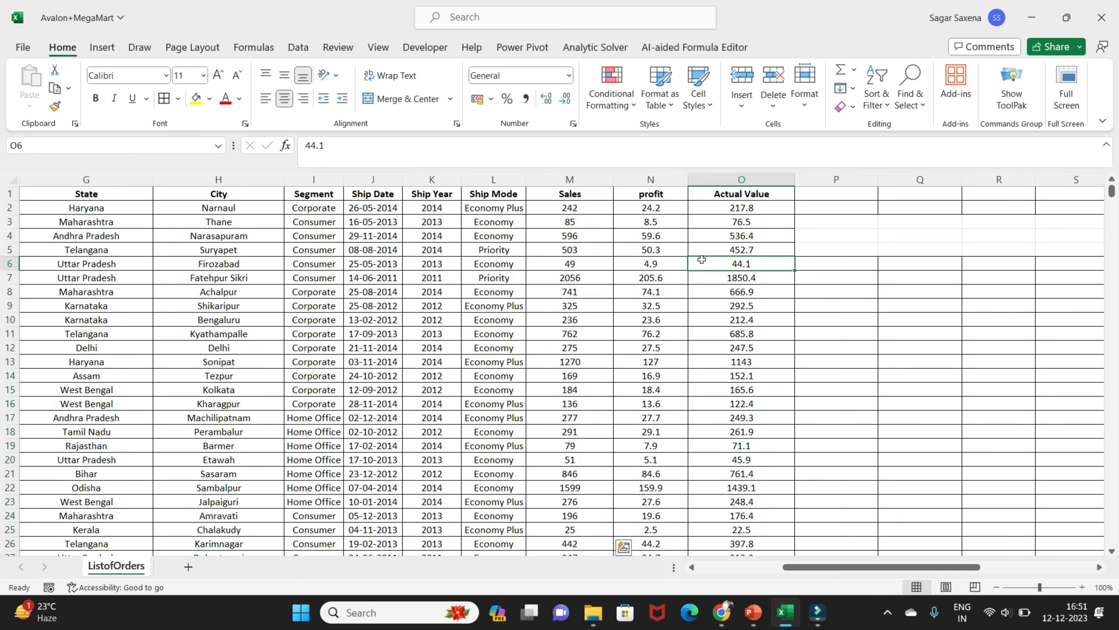
# Switch to the PowerPoint presentation, resume its slide show, and advance to the Manage Existing Rules slide
pyautogui.click(762, 615)
pyautogui.click(83, 98)
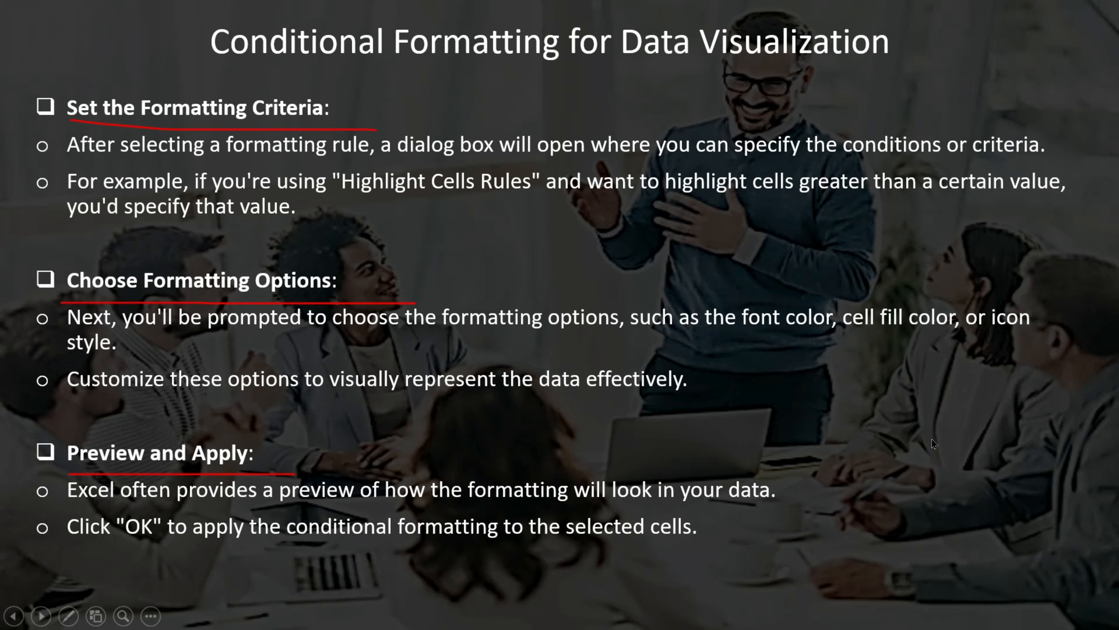
pyautogui.press('Right')
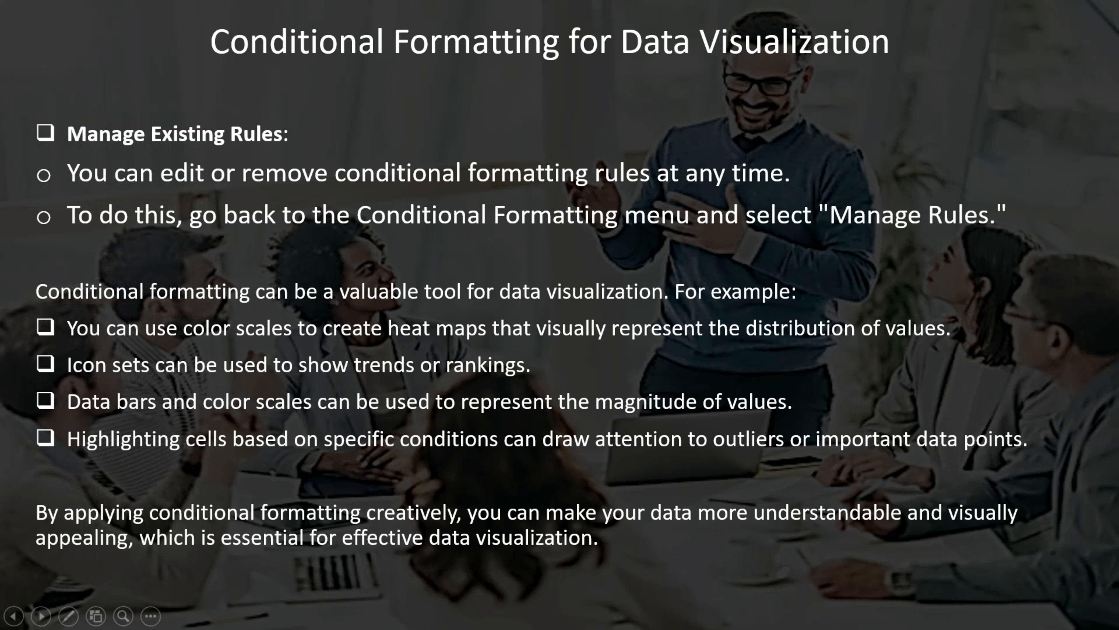
pyautogui.click(68, 616)
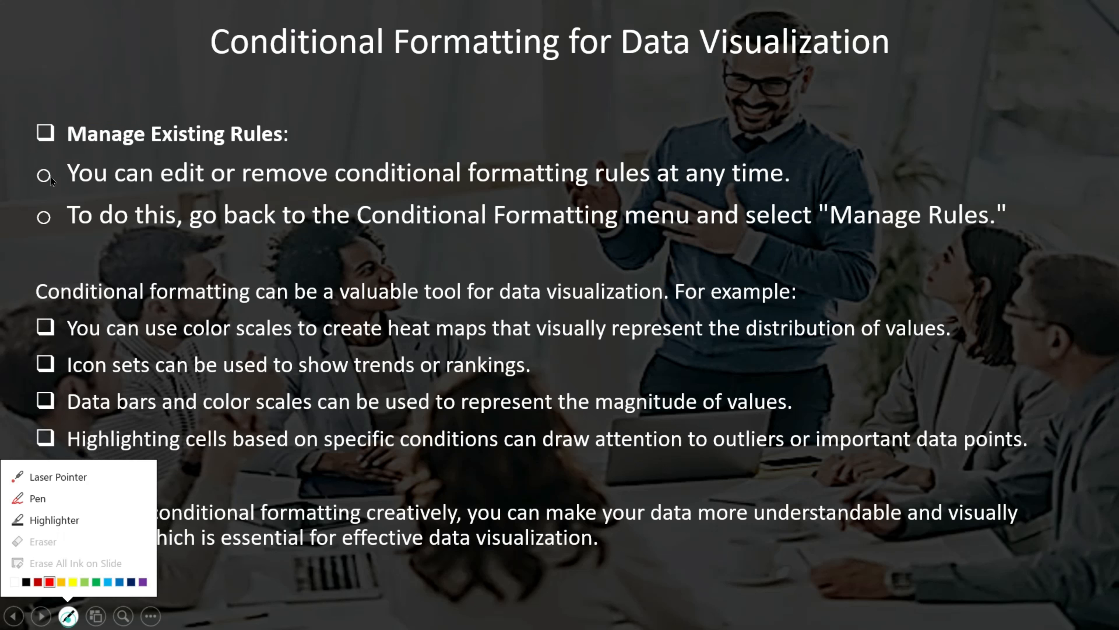
pyautogui.click(65, 141)
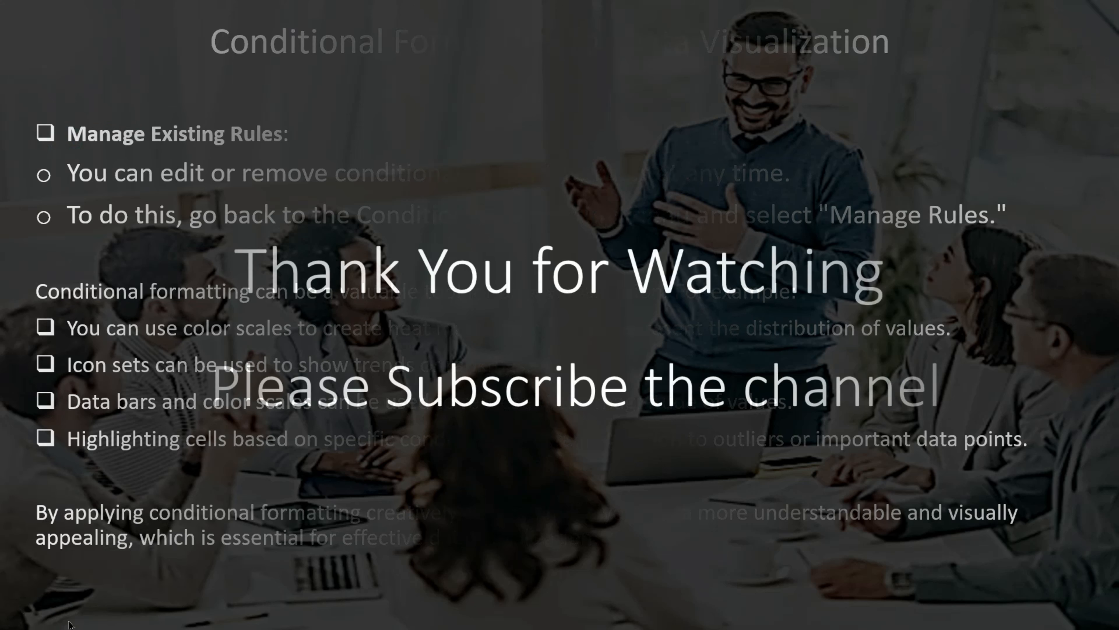
pyautogui.press('Left')
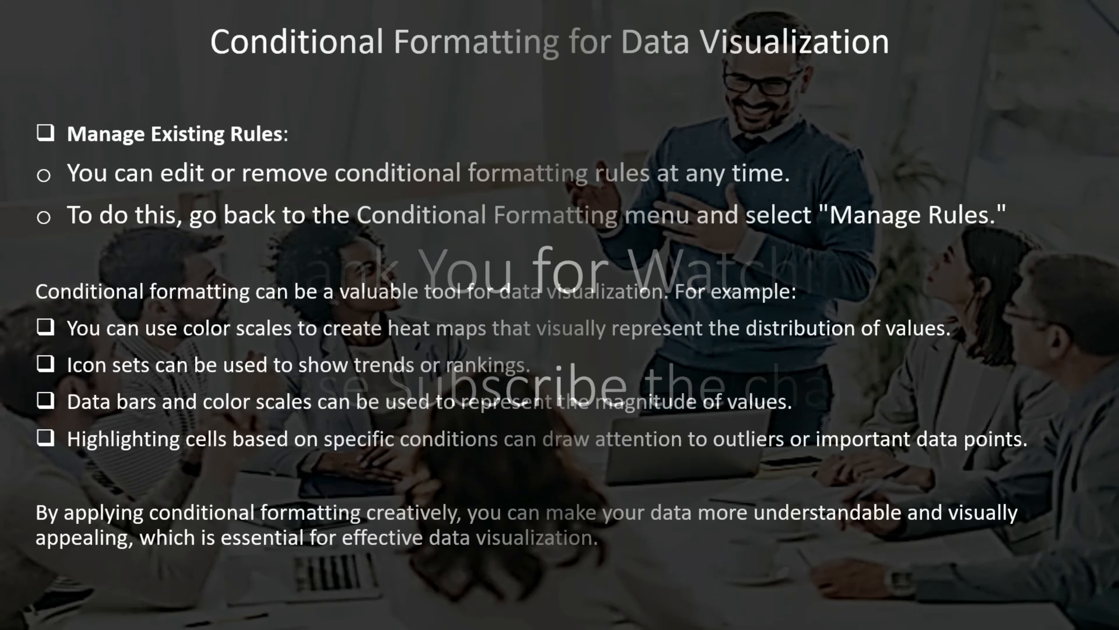